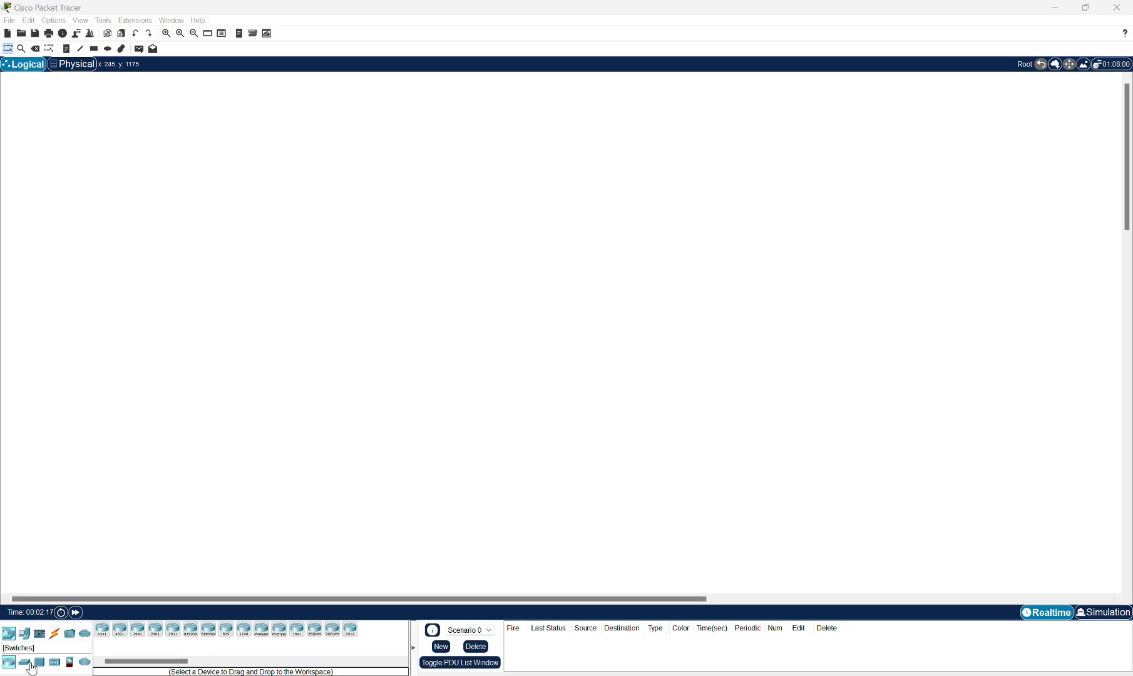
Place three Router-PT routers in a row across the top of the workspace.
click(9, 664)
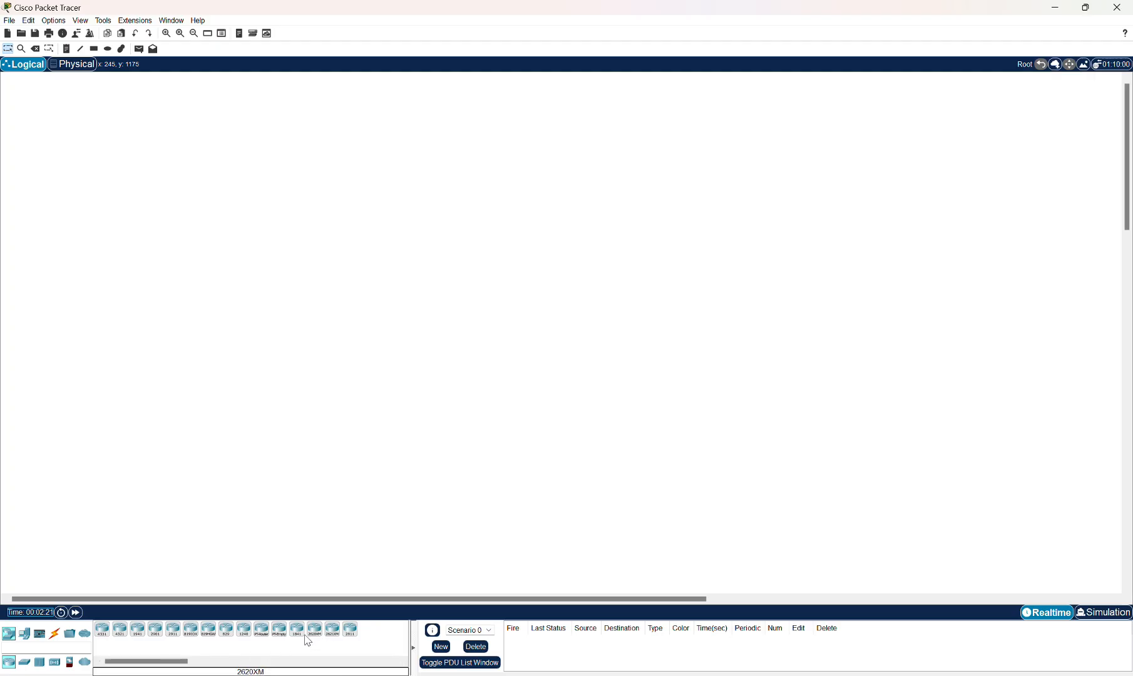
drag(266, 636, 454, 236)
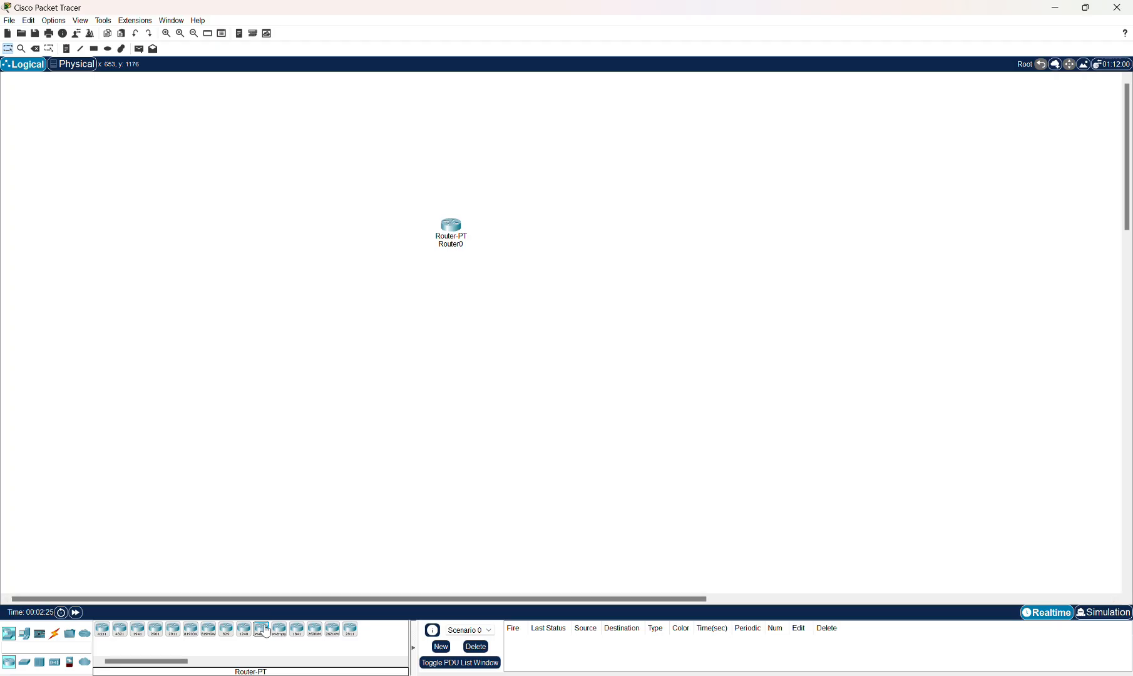
drag(263, 631, 677, 246)
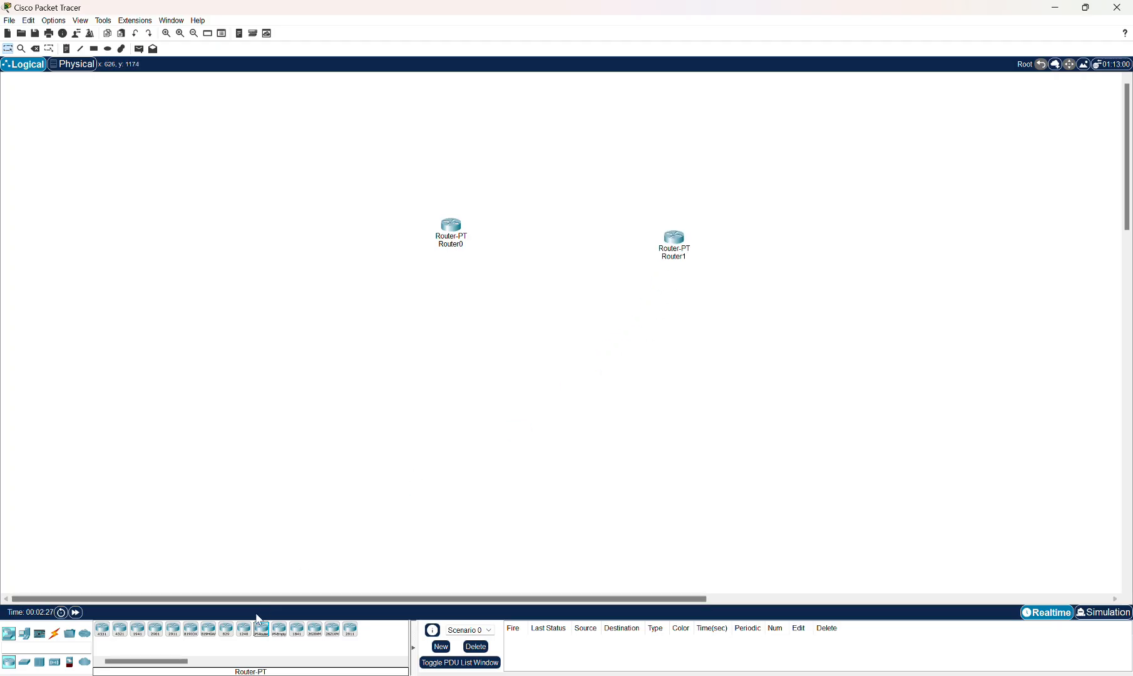
drag(258, 639, 899, 221)
Place six Switch-PT switches in a row beneath the routers, adjusting the first two switches' positions.
click(24, 662)
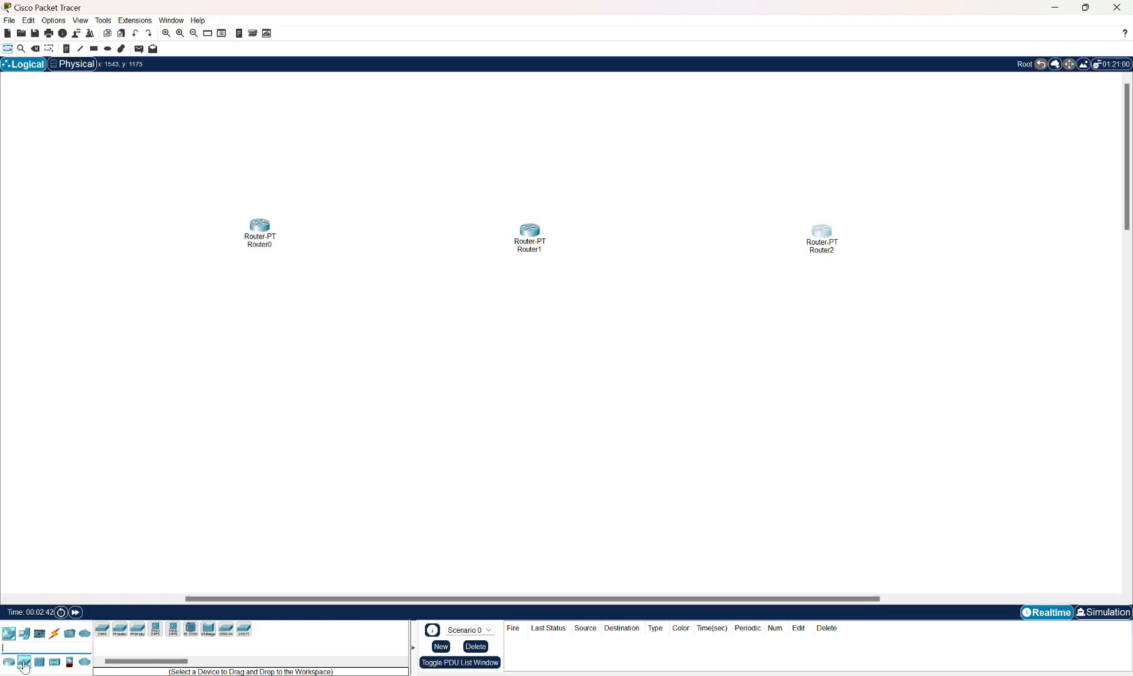
drag(120, 629, 161, 361)
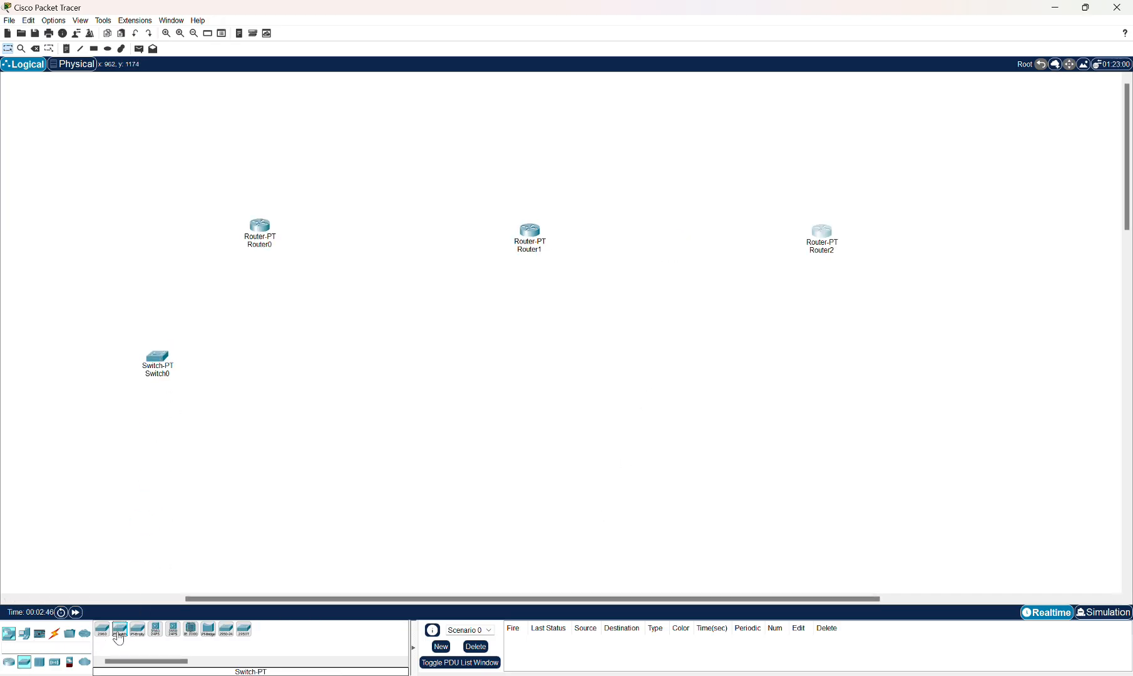
drag(119, 638, 319, 385)
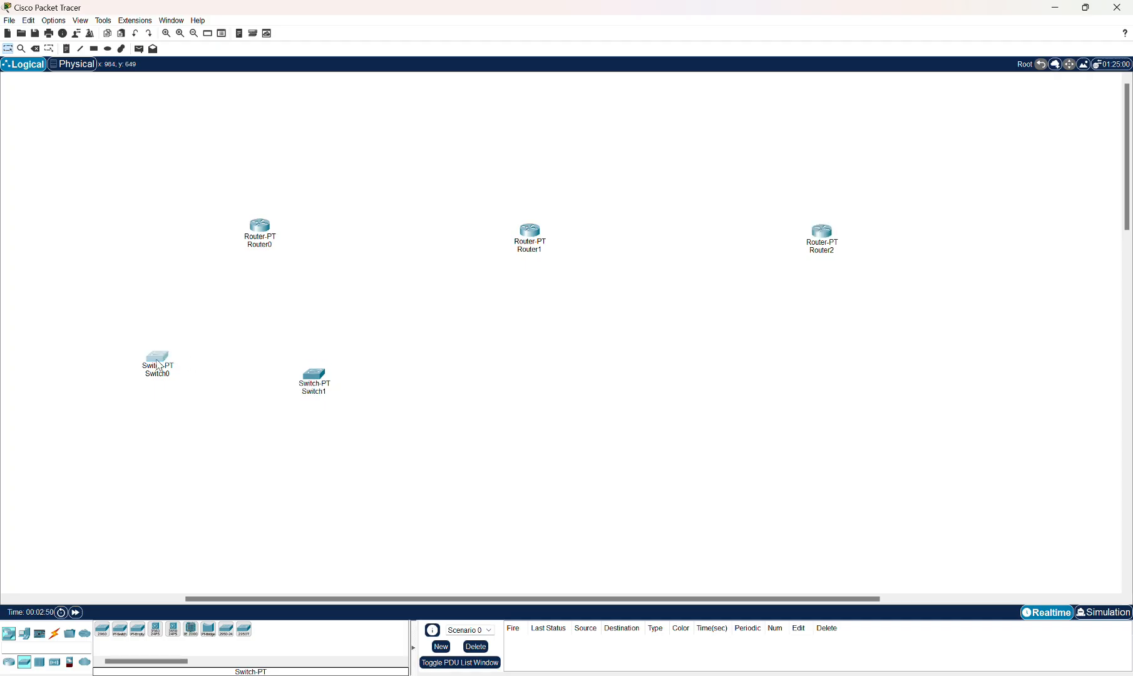
drag(160, 366, 176, 360)
drag(313, 376, 318, 356)
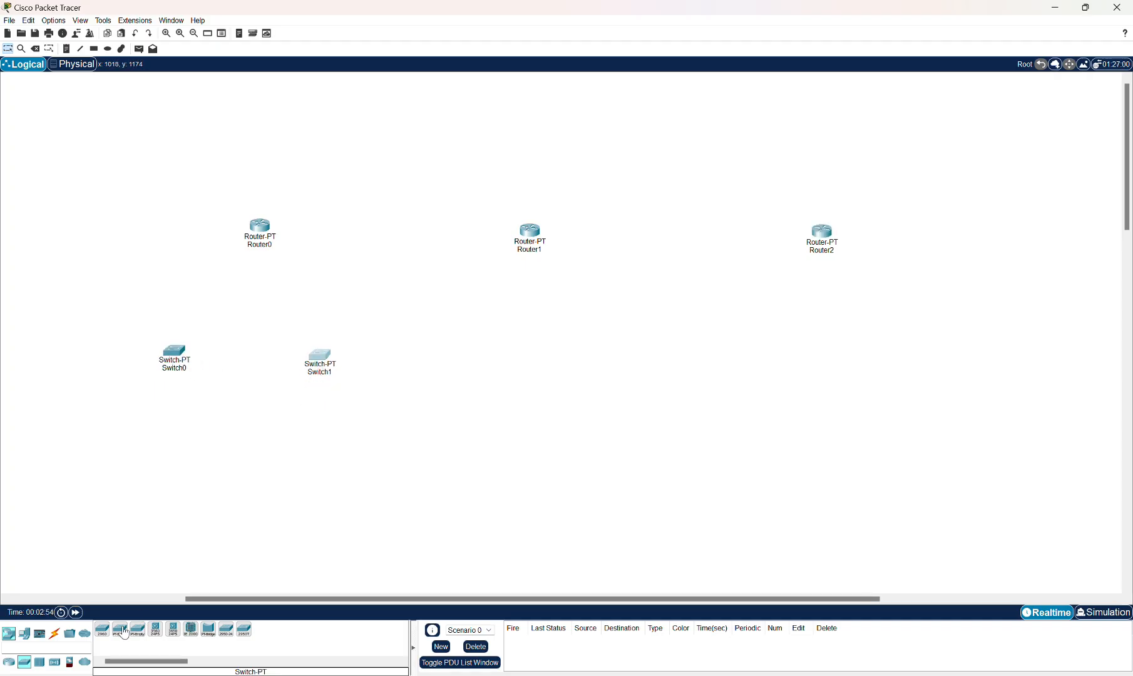
drag(124, 633, 586, 377)
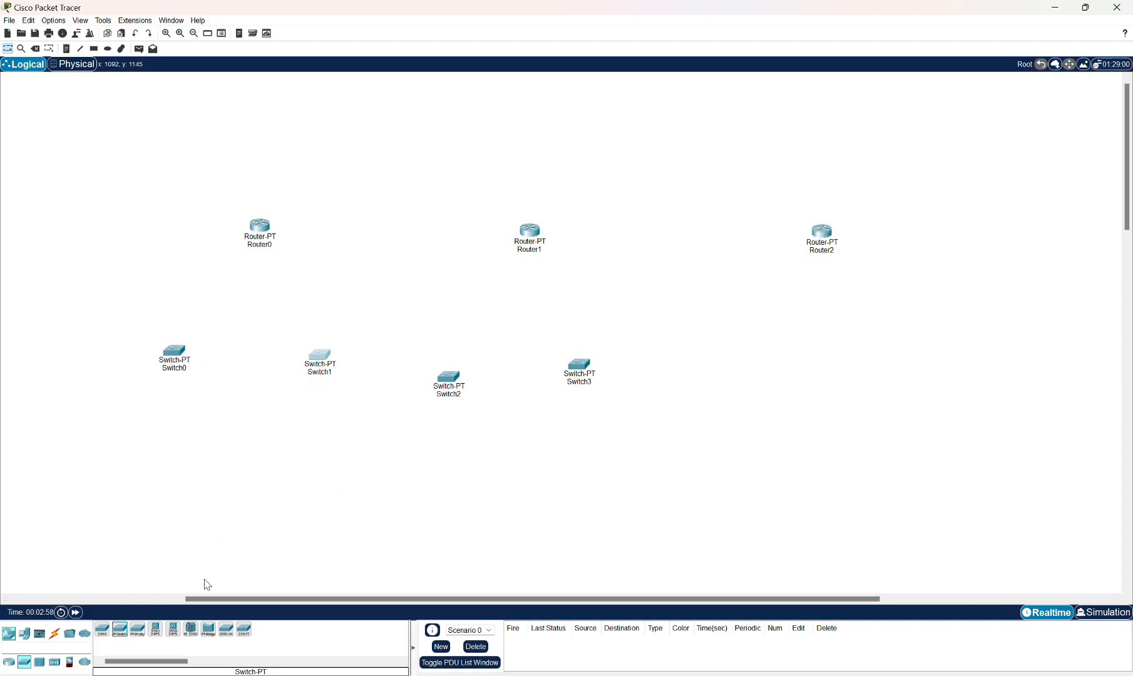
drag(121, 631, 716, 397)
drag(120, 631, 895, 396)
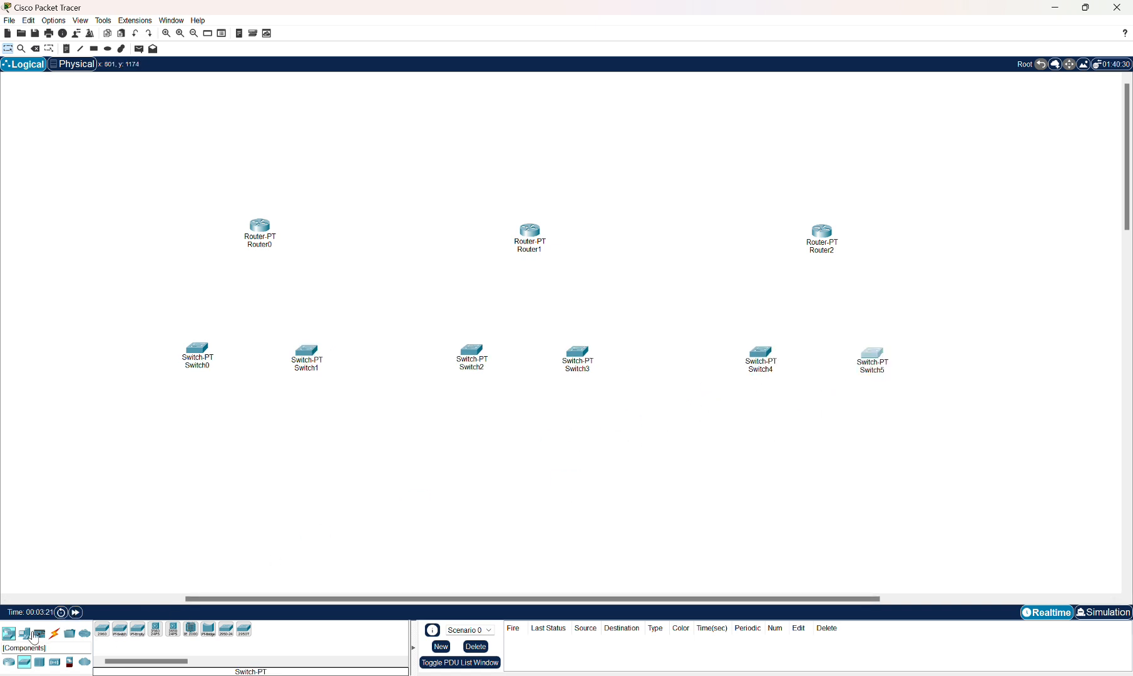
Place four PC-PT computers below the first two switches and line them up.
click(9, 633)
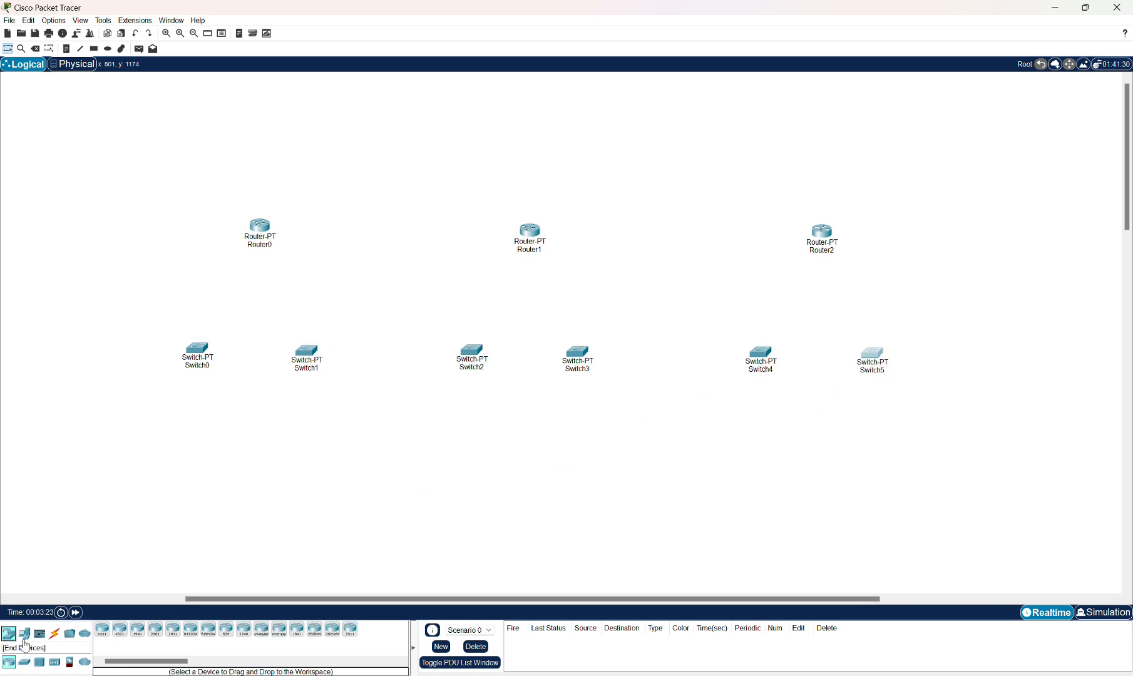
click(24, 634)
drag(102, 629, 142, 458)
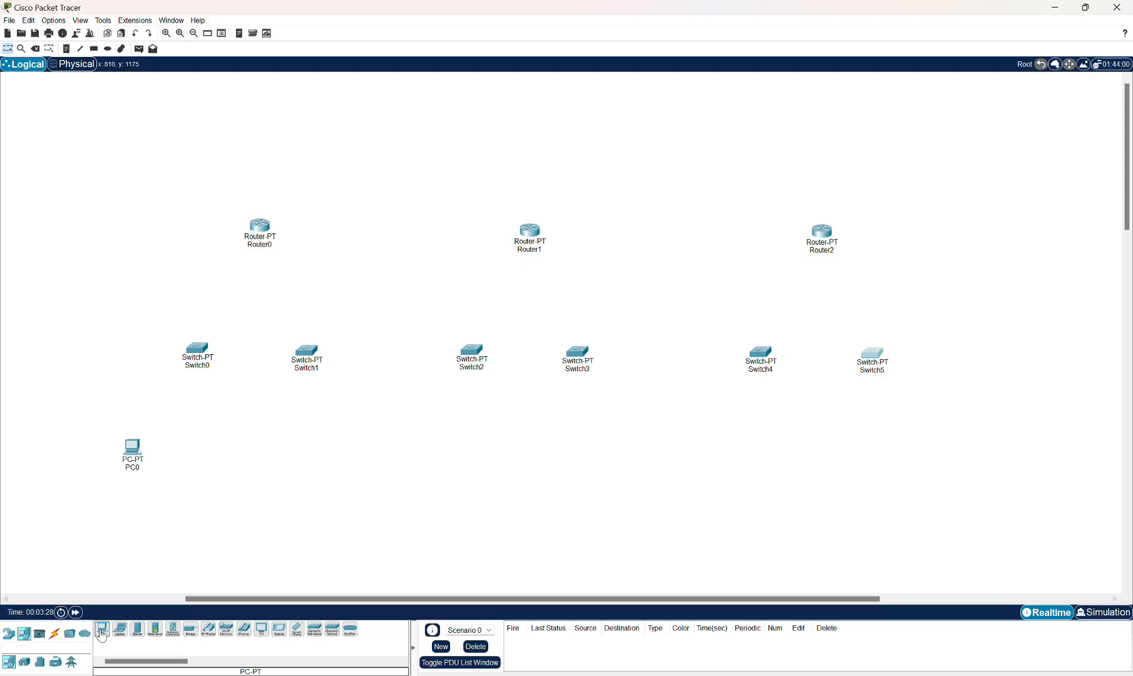
drag(101, 632, 217, 467)
drag(133, 452, 144, 455)
drag(212, 458, 225, 455)
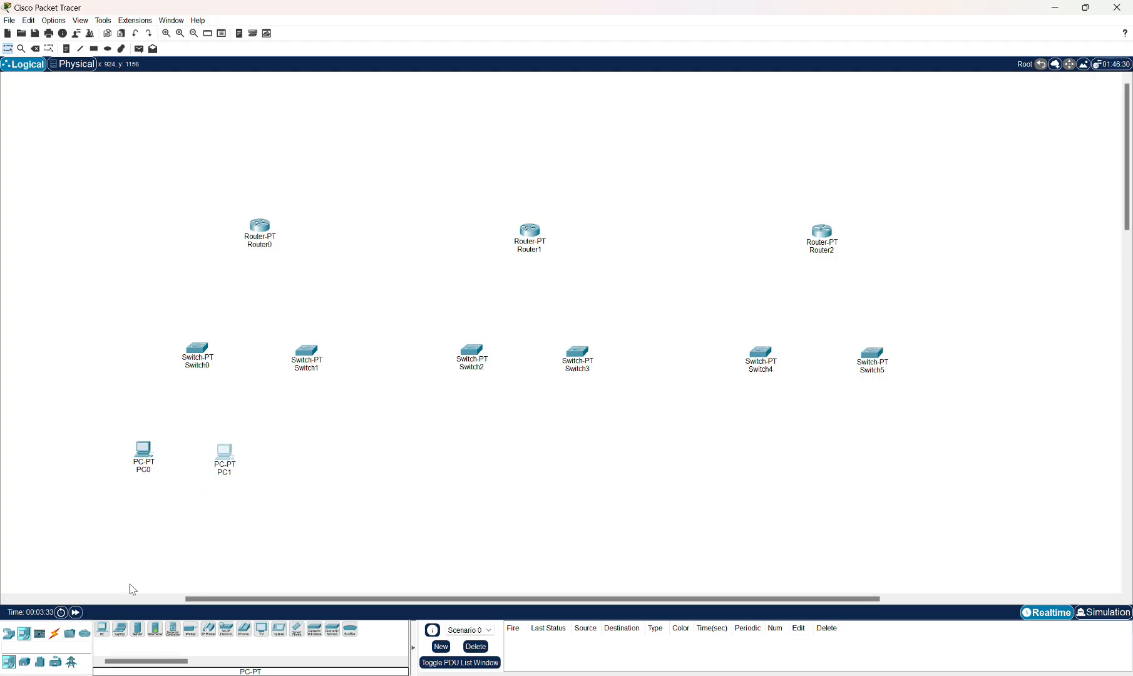
drag(102, 629, 269, 457)
drag(102, 632, 338, 457)
drag(267, 462, 343, 449)
drag(224, 454, 218, 454)
drag(143, 452, 220, 450)
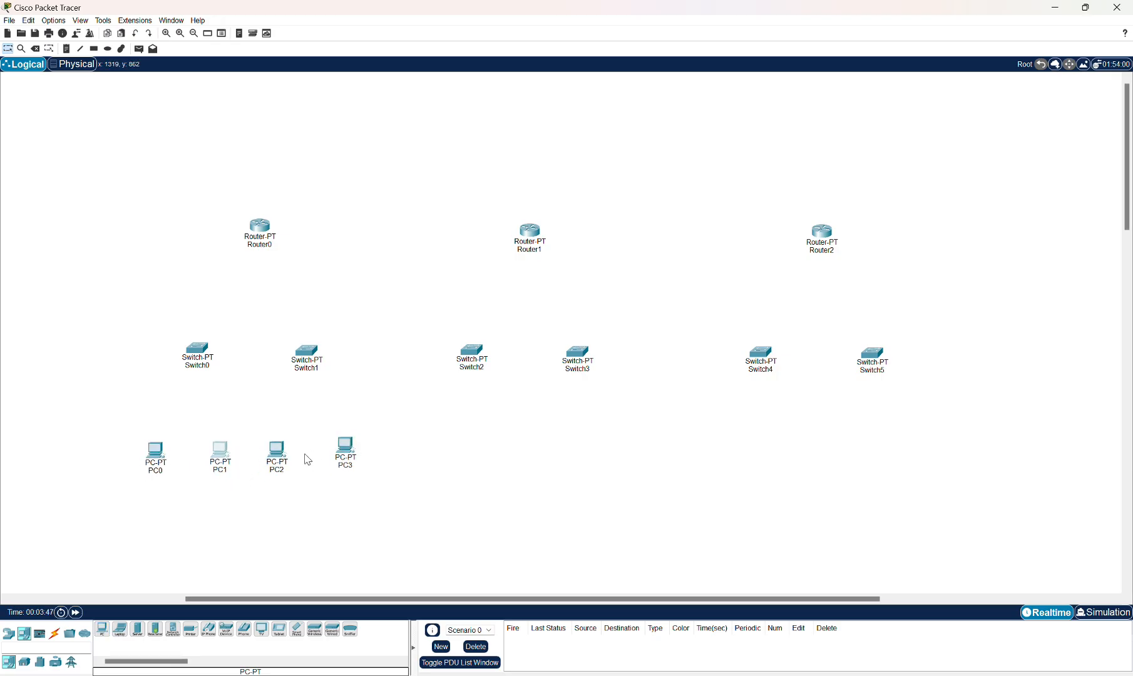
drag(344, 446, 346, 451)
Place eight more PC-PT computers beneath Switch2 through Switch5.
drag(102, 629, 496, 466)
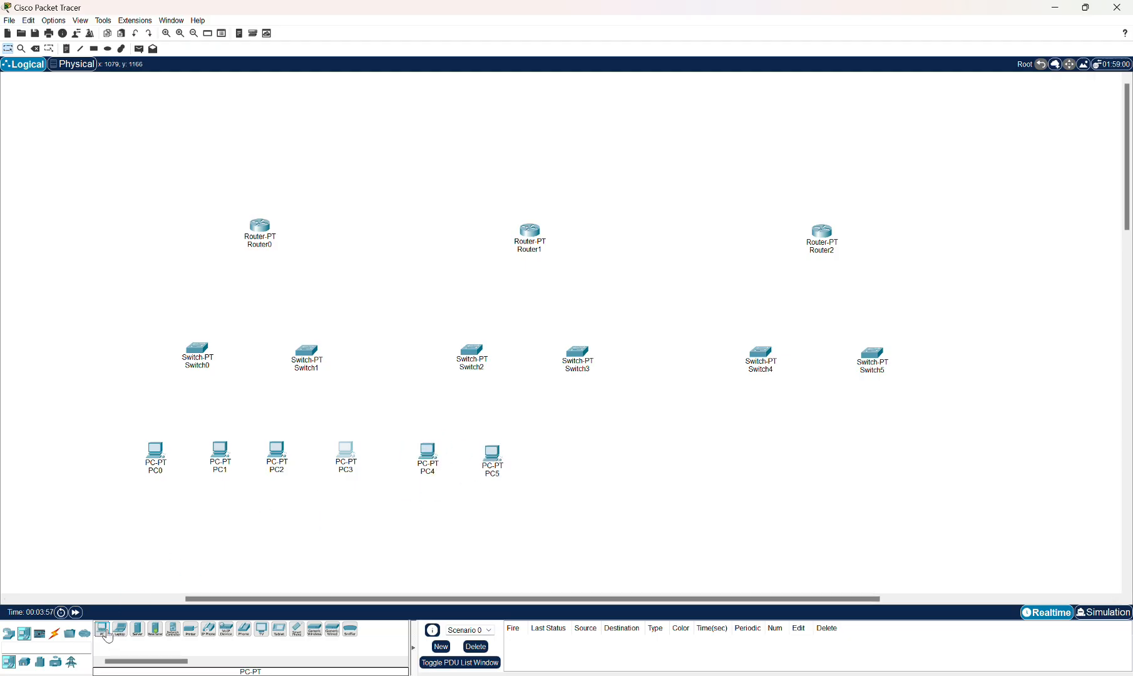
drag(108, 637, 534, 476)
drag(105, 639, 904, 460)
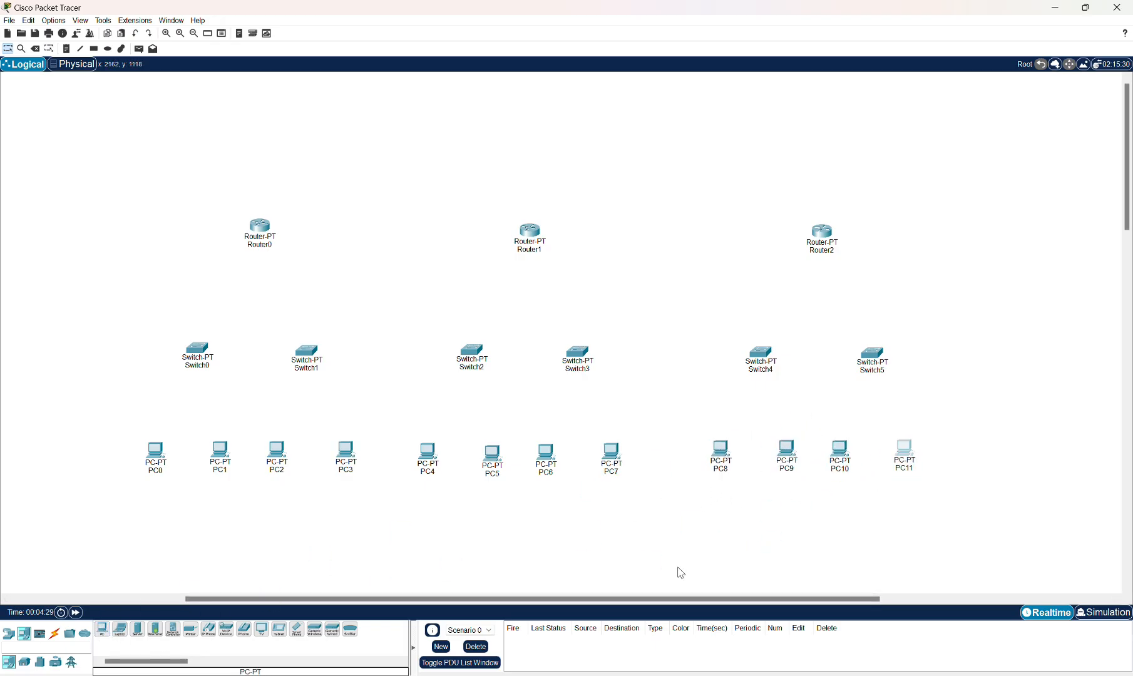
click(669, 562)
Power off Switch0, insert PT-SWITCH-NM-1CFE modules into three empty slots, and close its window.
double_click(202, 357)
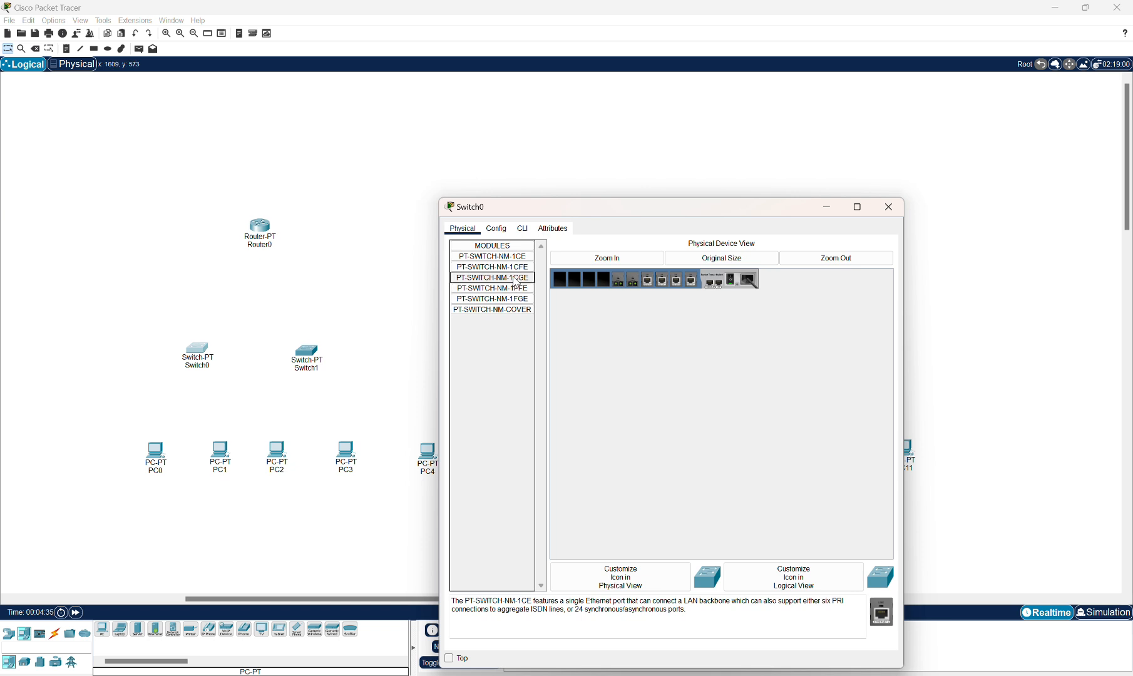
click(497, 272)
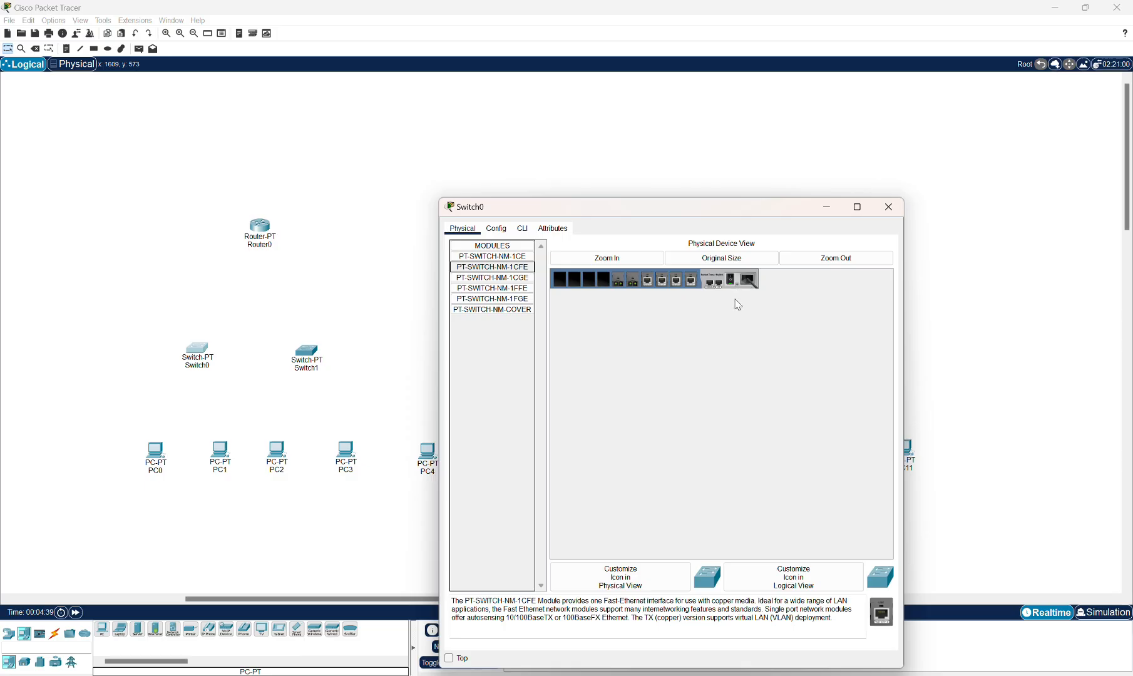
click(731, 283)
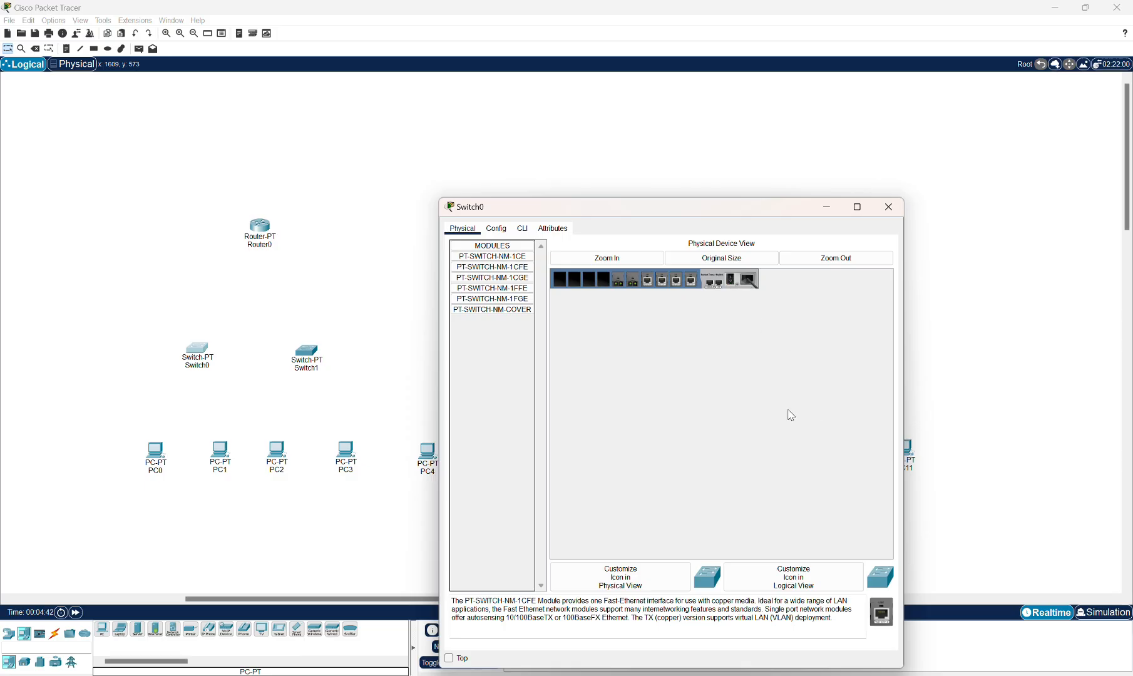
drag(881, 612, 605, 282)
drag(879, 611, 589, 281)
drag(885, 621, 577, 282)
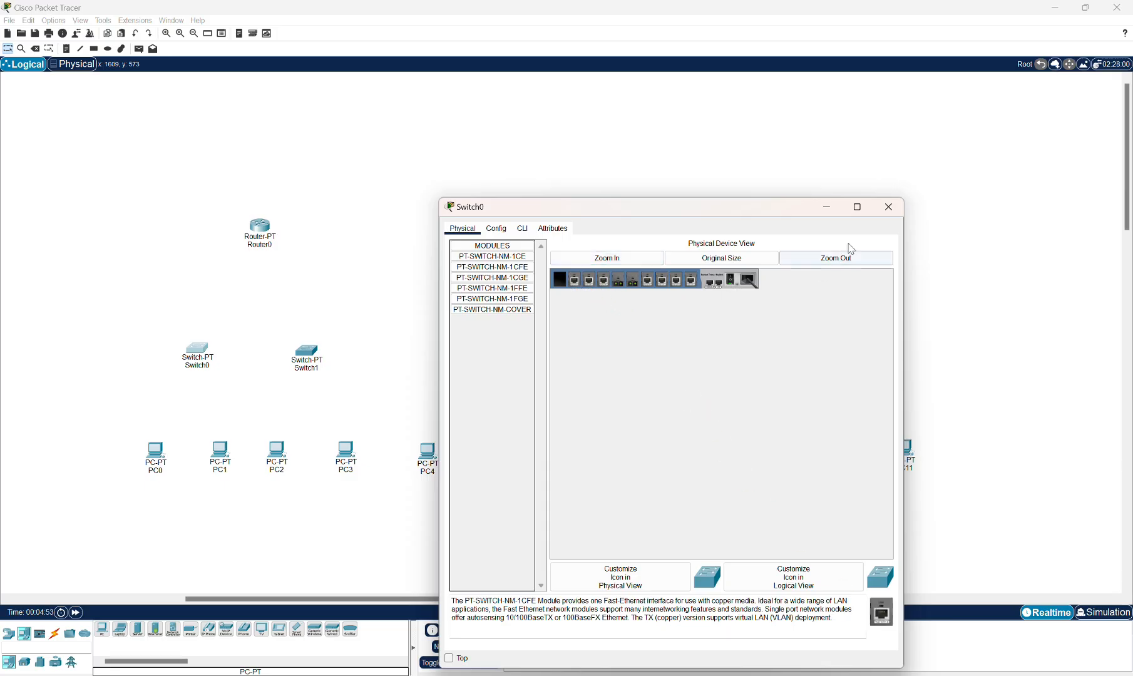
click(887, 211)
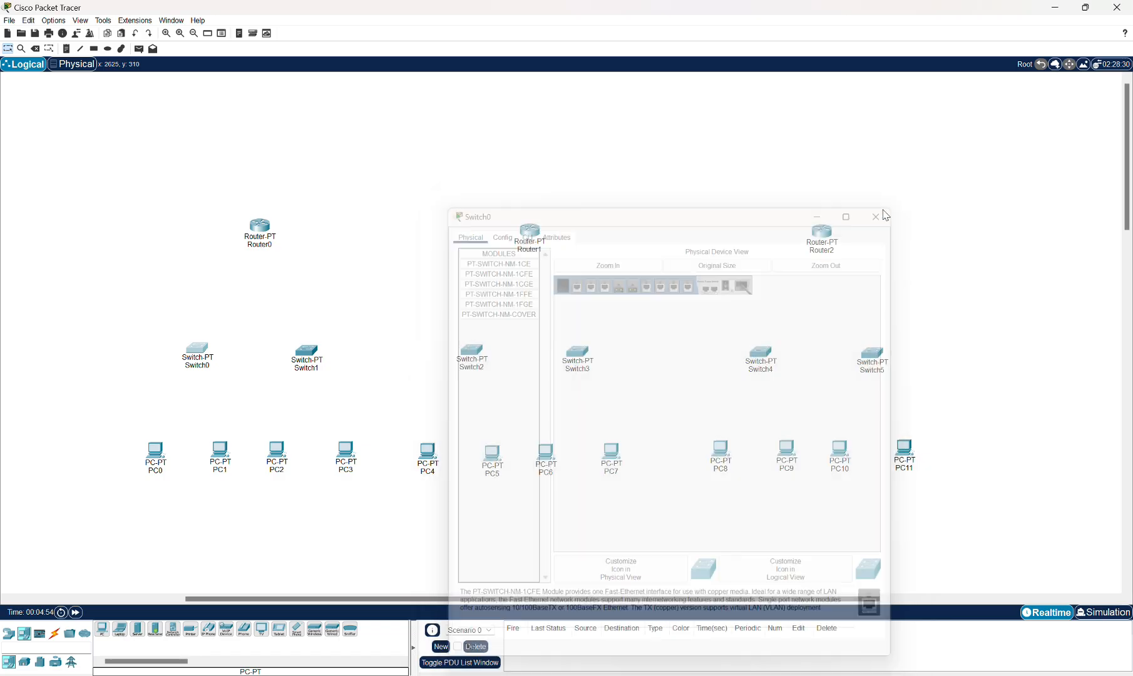
Power off Switch1, insert PT-SWITCH-NM-1CFE modules into three empty slots, power it back on, and close.
click(307, 353)
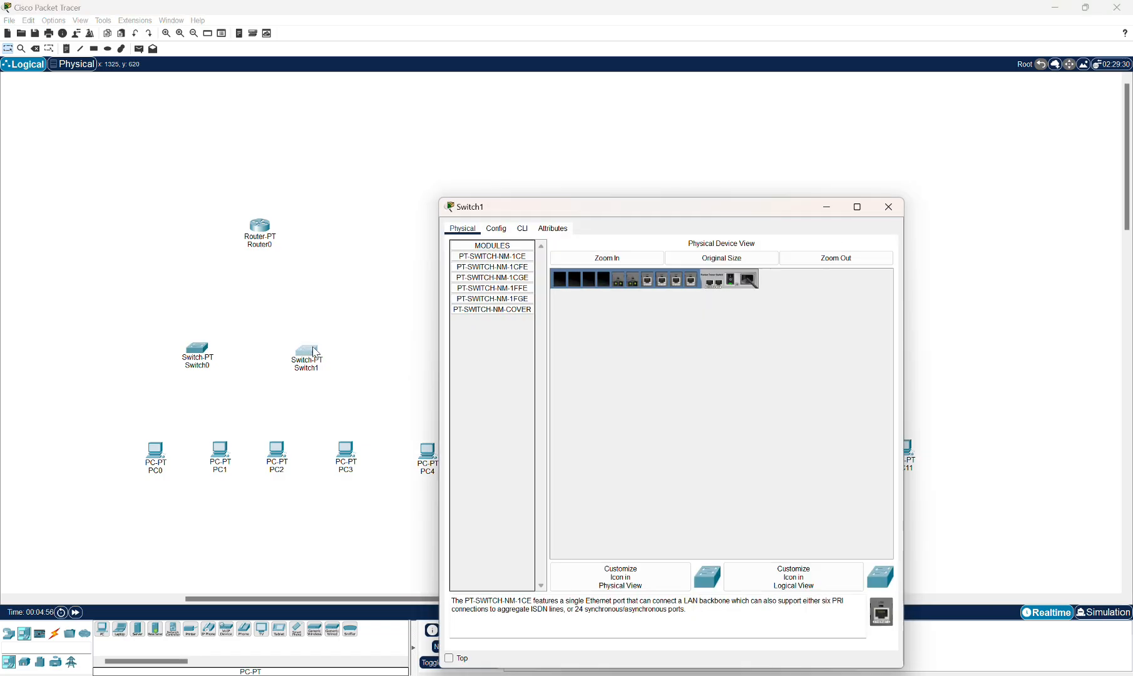
click(502, 273)
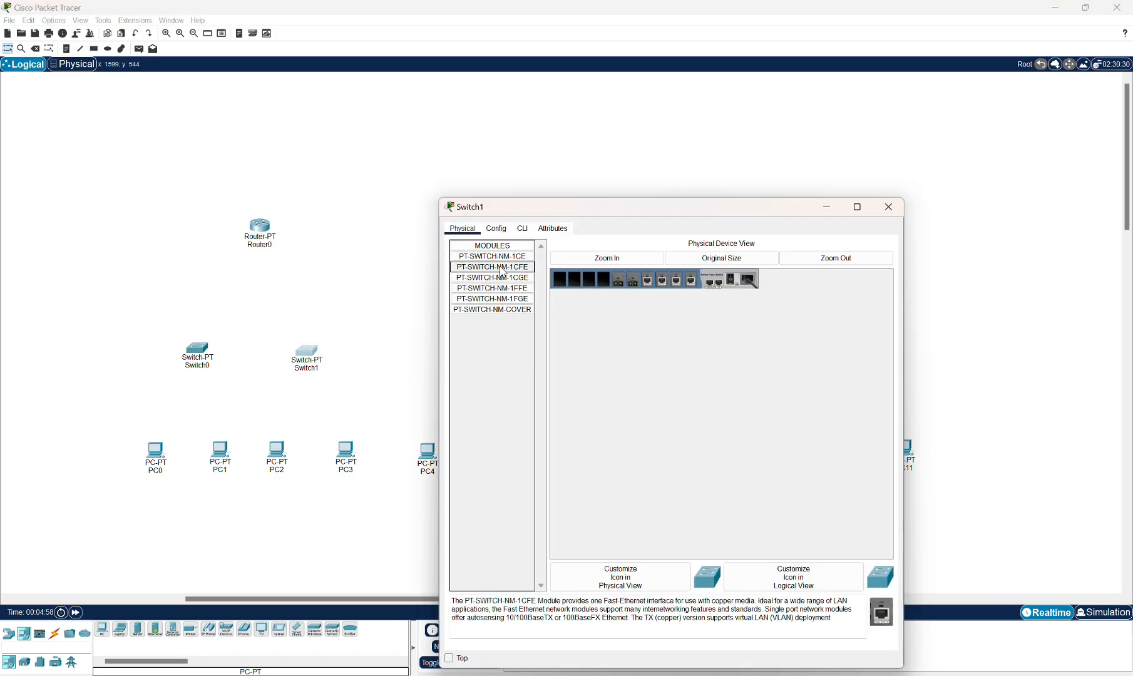
click(731, 280)
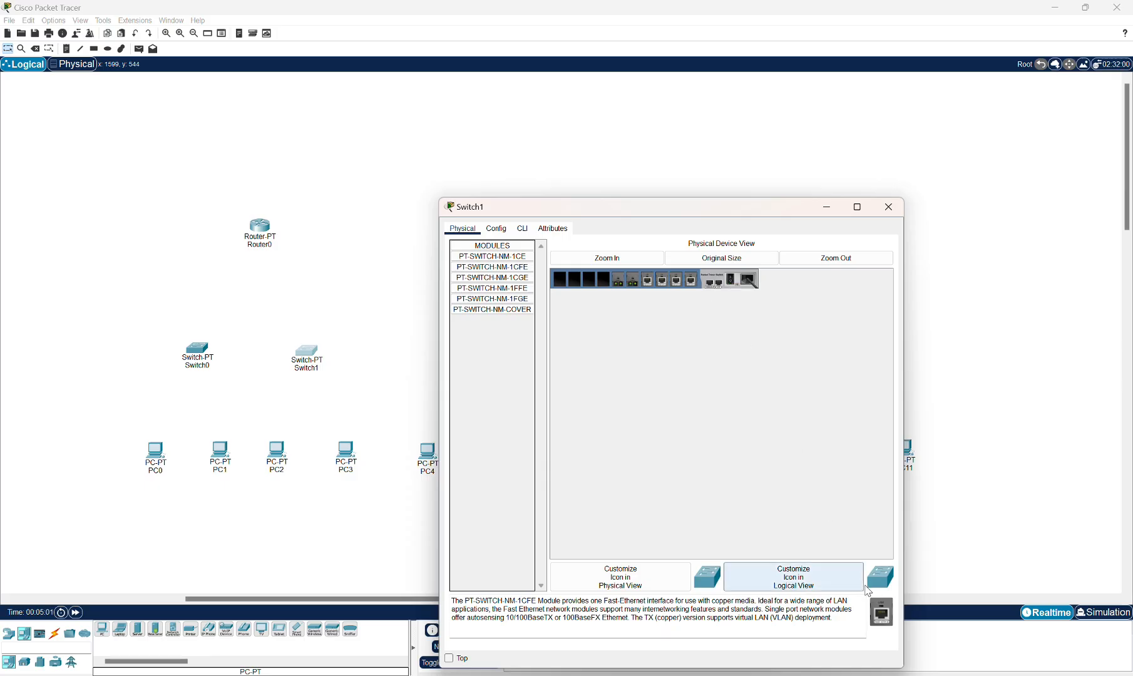
drag(881, 611, 602, 283)
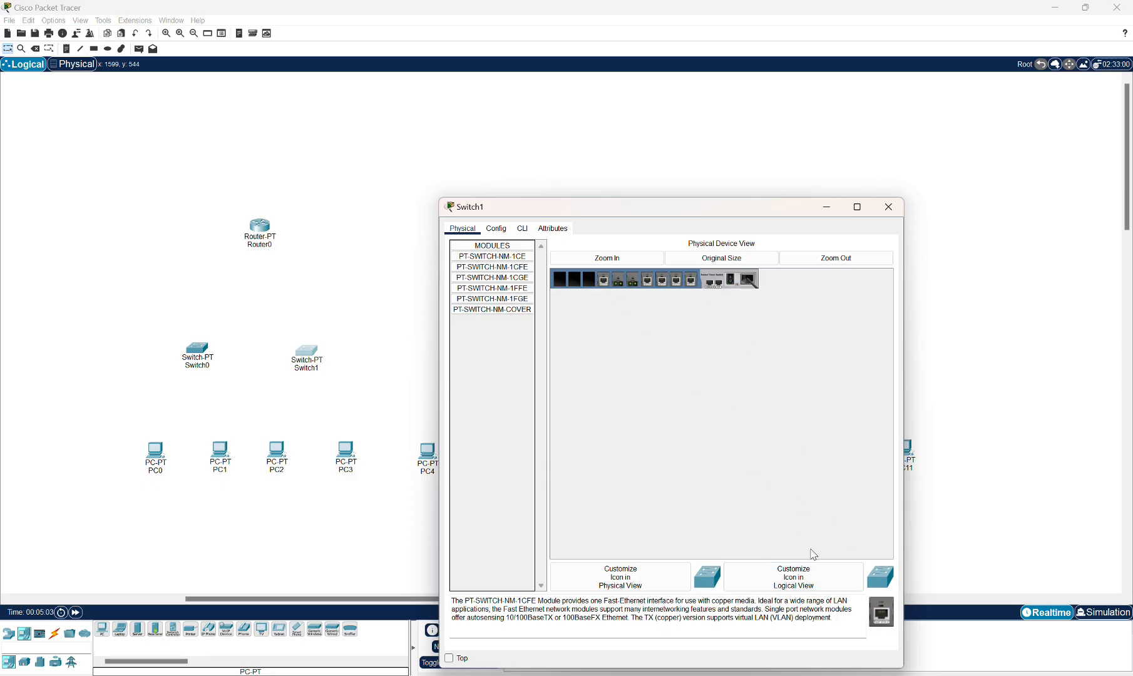
drag(879, 626, 590, 285)
drag(879, 611, 577, 288)
drag(733, 291, 735, 286)
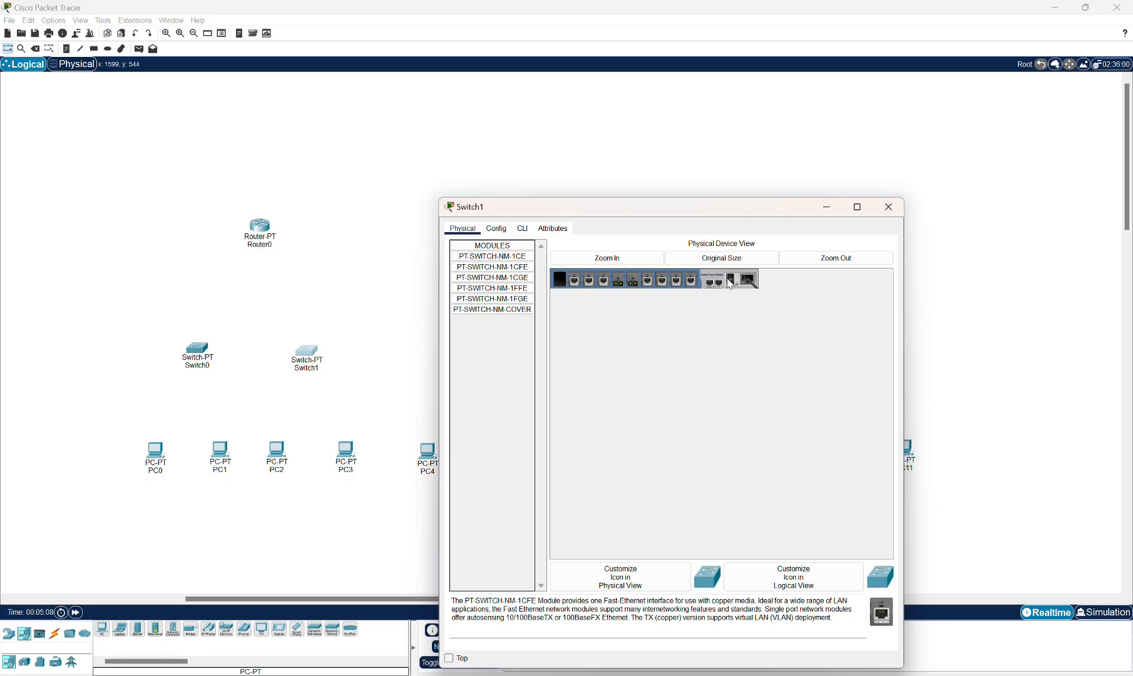
click(889, 207)
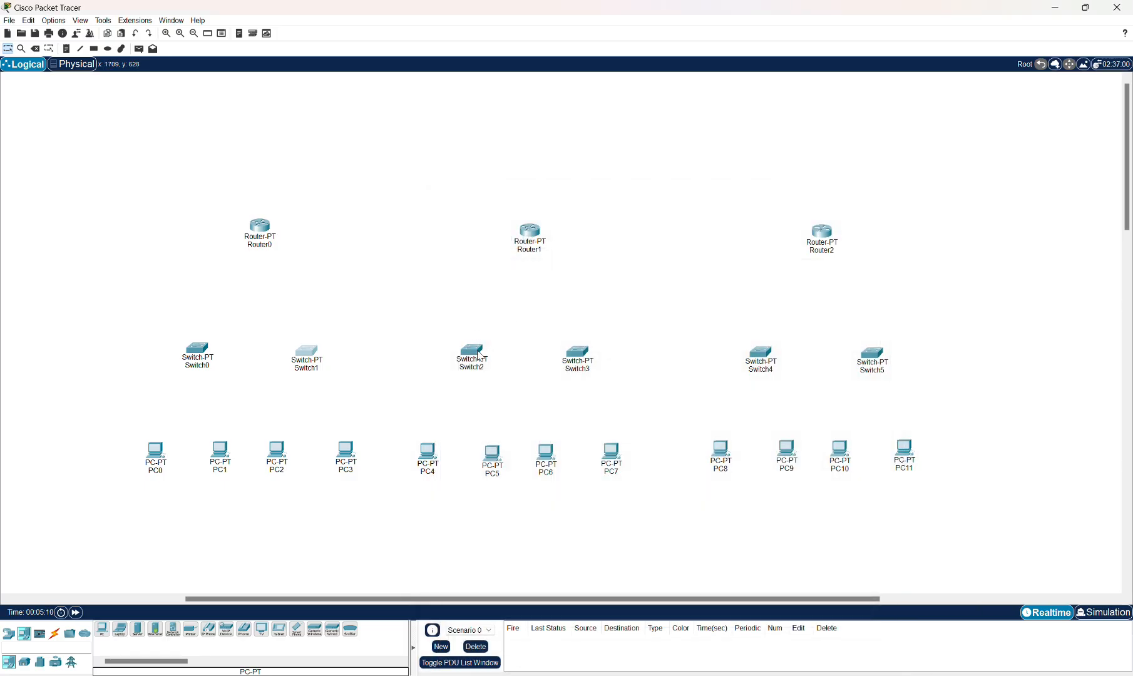
Power off Switch2 and insert PT-SWITCH-NM-1CFE modules into its empty slots, then close its window.
click(479, 356)
click(732, 282)
click(494, 267)
drag(880, 611, 575, 282)
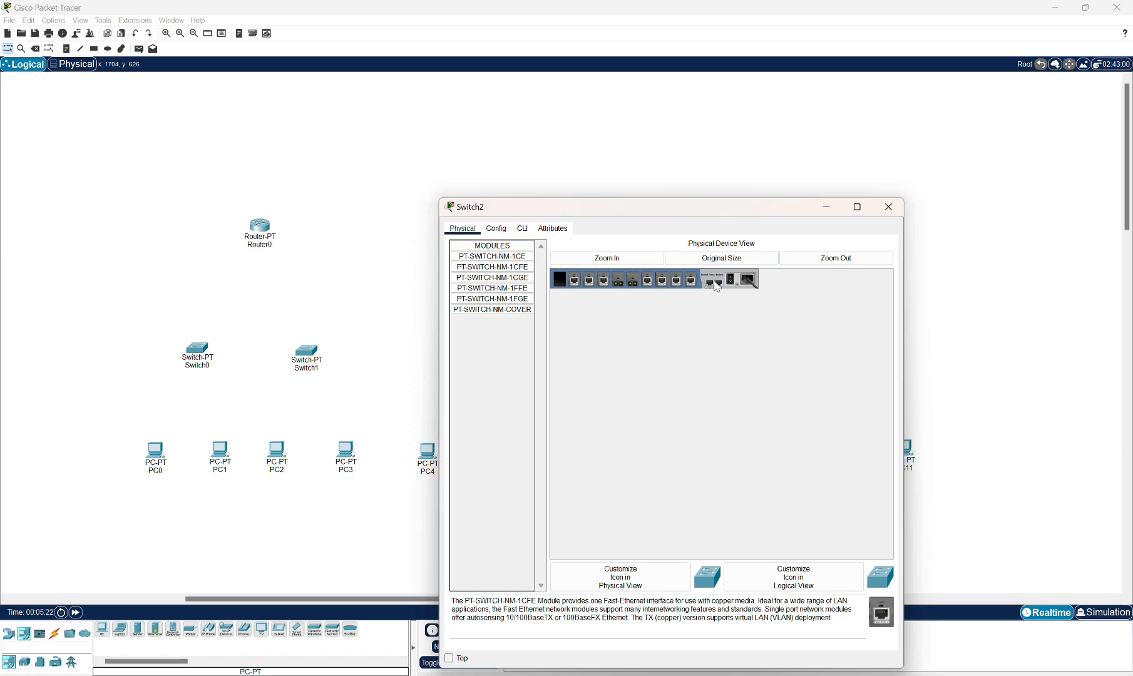
click(889, 207)
Open Switch3 and insert PT-SWITCH-NM-1CFE modules into its empty slots, then close its window.
click(583, 353)
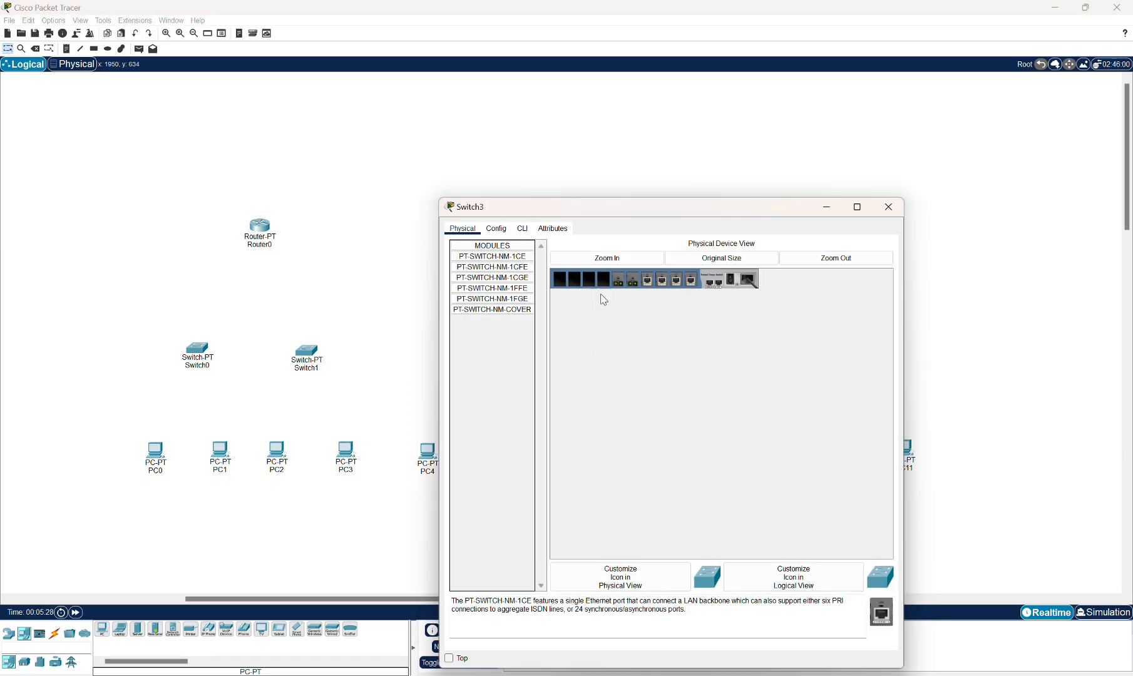
click(493, 267)
drag(880, 610, 603, 286)
drag(880, 611, 576, 282)
click(889, 208)
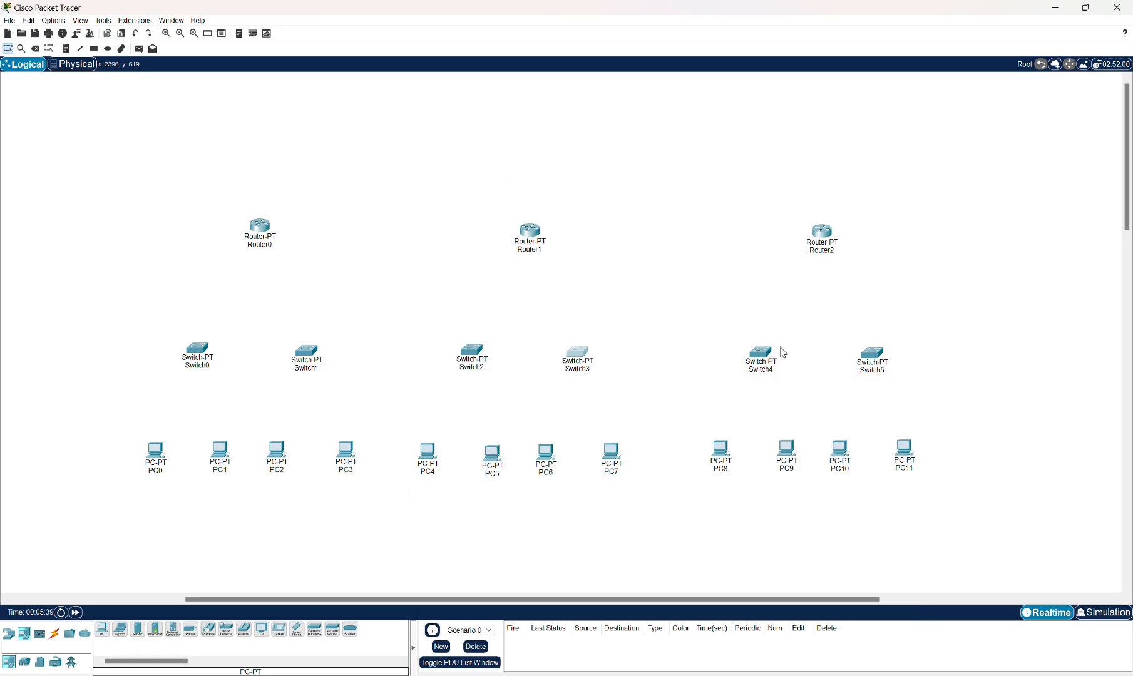
Open Switch4, insert a PT-SWITCH-NM-1CFE module into an empty slot, and close its window.
click(765, 353)
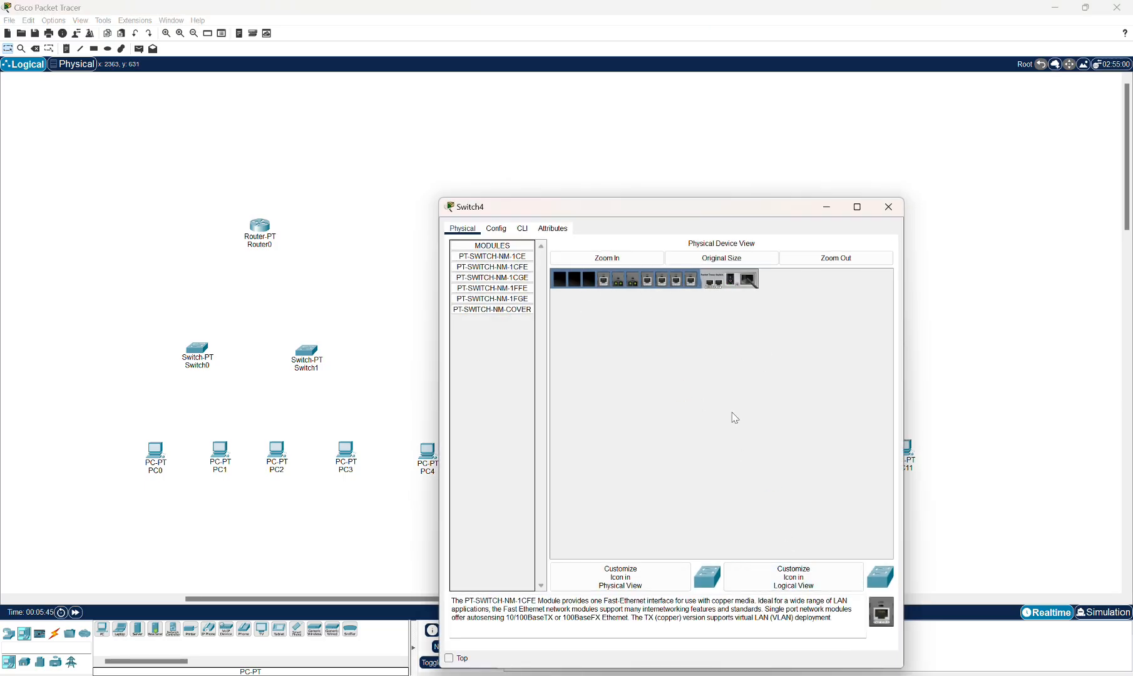
drag(880, 611, 586, 286)
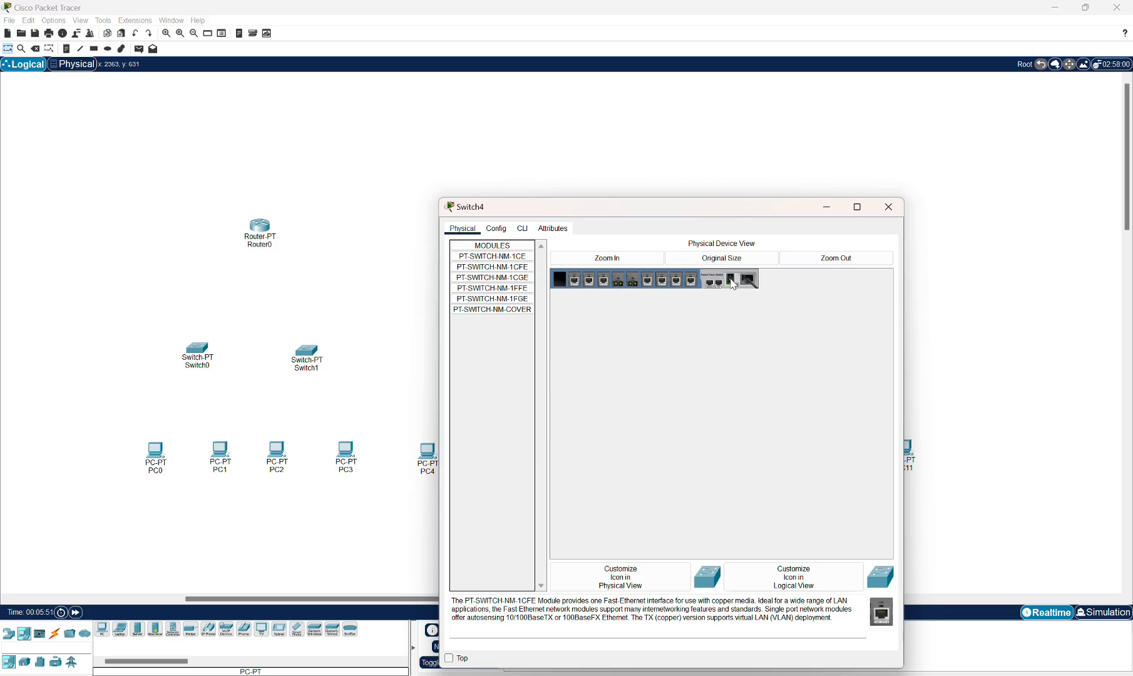
click(889, 208)
Open Switch5, insert a PT-SWITCH-NM-1CFE module into an empty slot, and close its window.
click(867, 355)
click(492, 266)
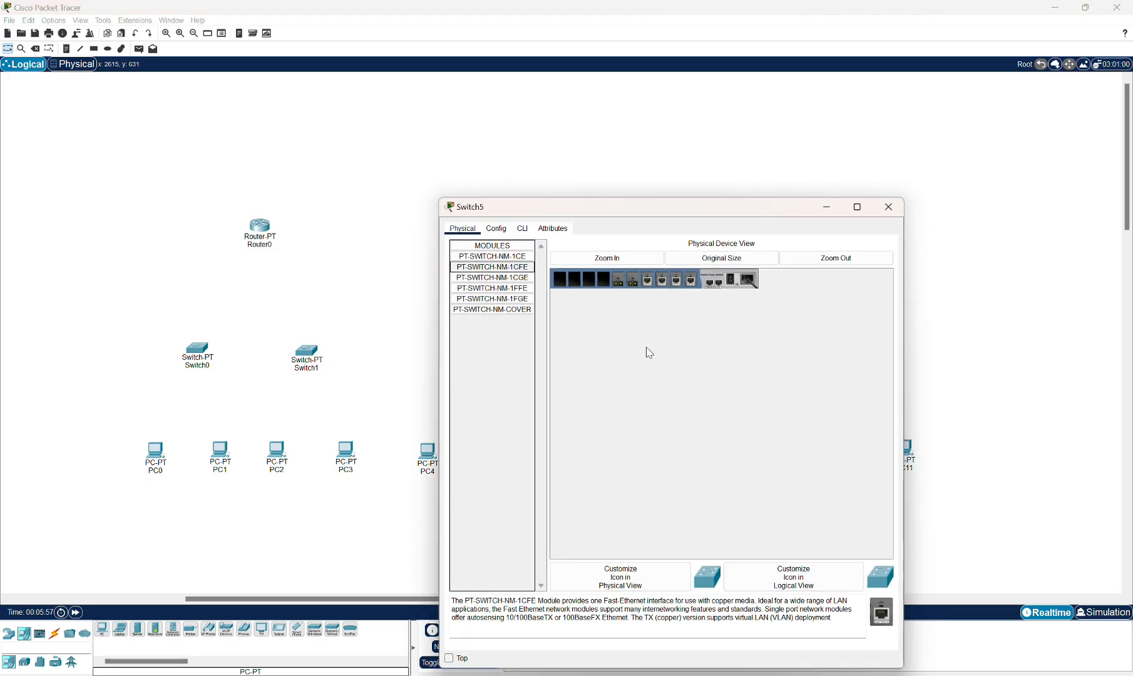
drag(882, 611, 578, 287)
click(887, 209)
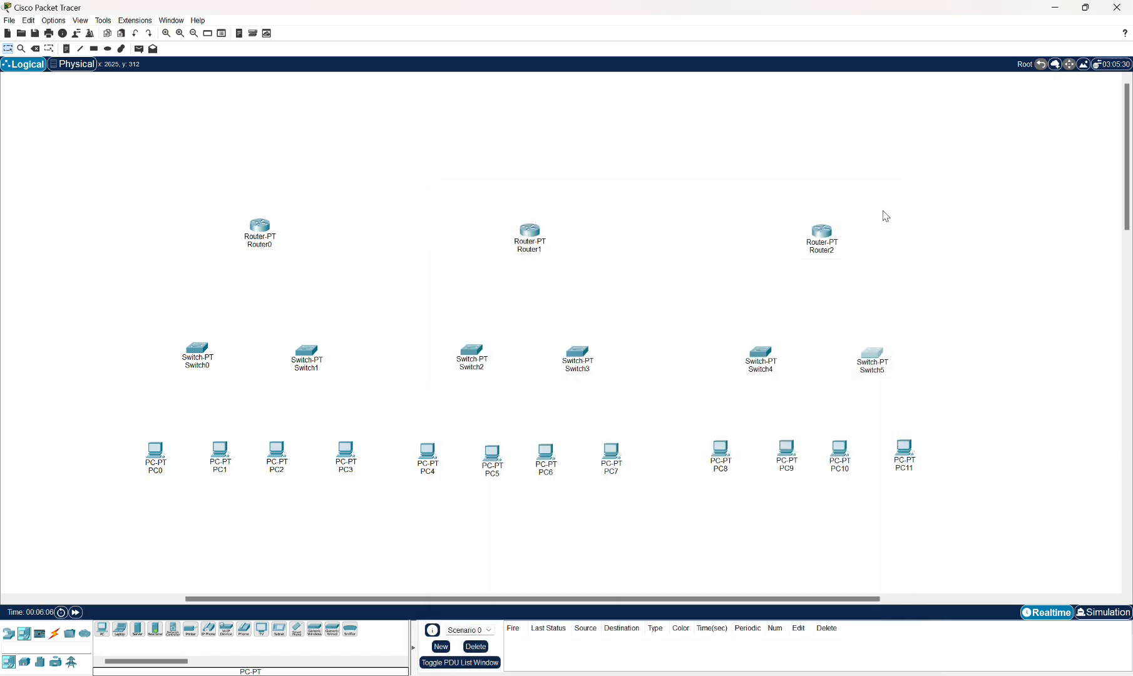
Open Router0, insert two PT-ROUTER-NM-1CFE modules into its empty slots, and close its window.
click(270, 233)
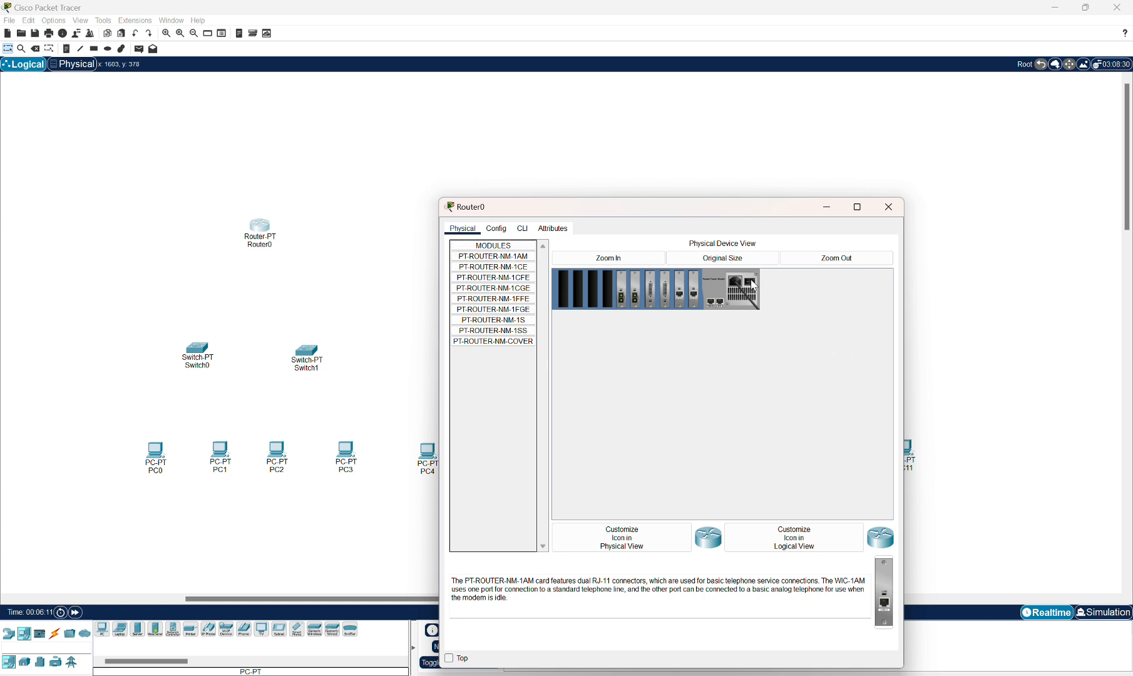
click(529, 278)
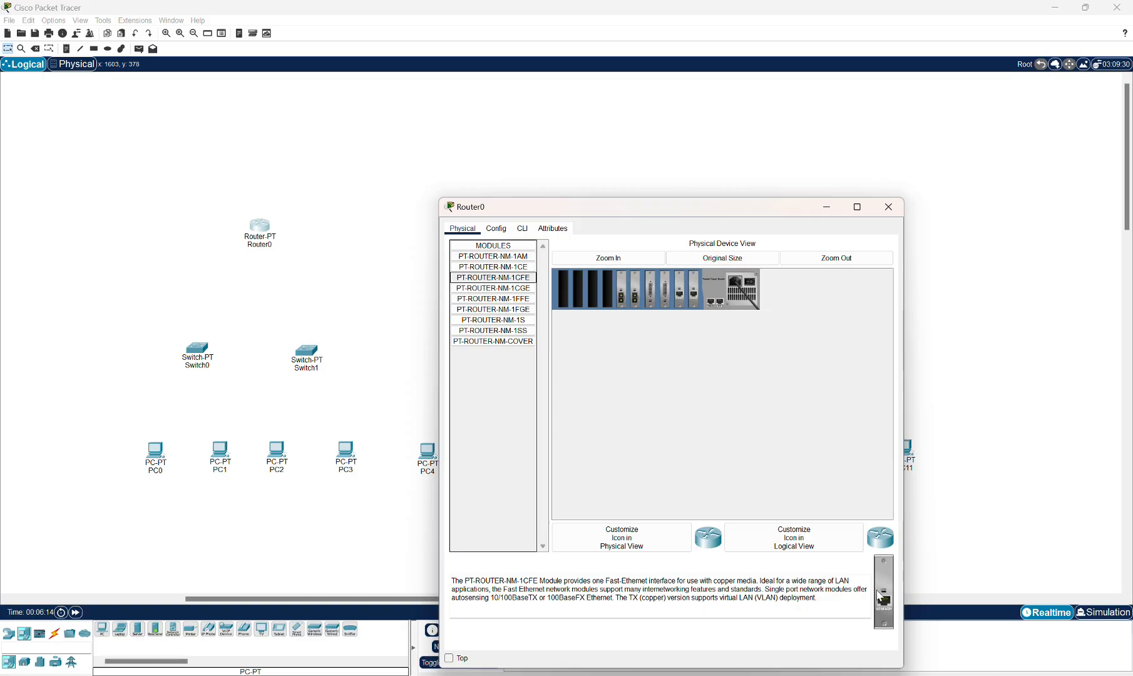
drag(884, 598, 611, 293)
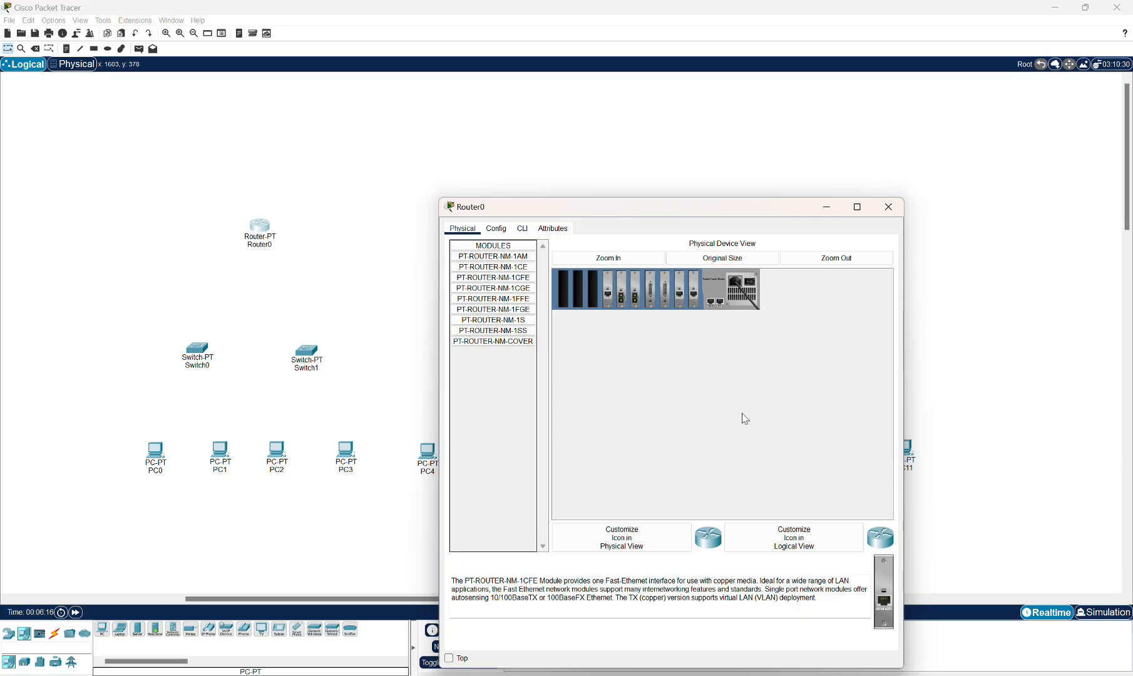
drag(884, 598, 596, 288)
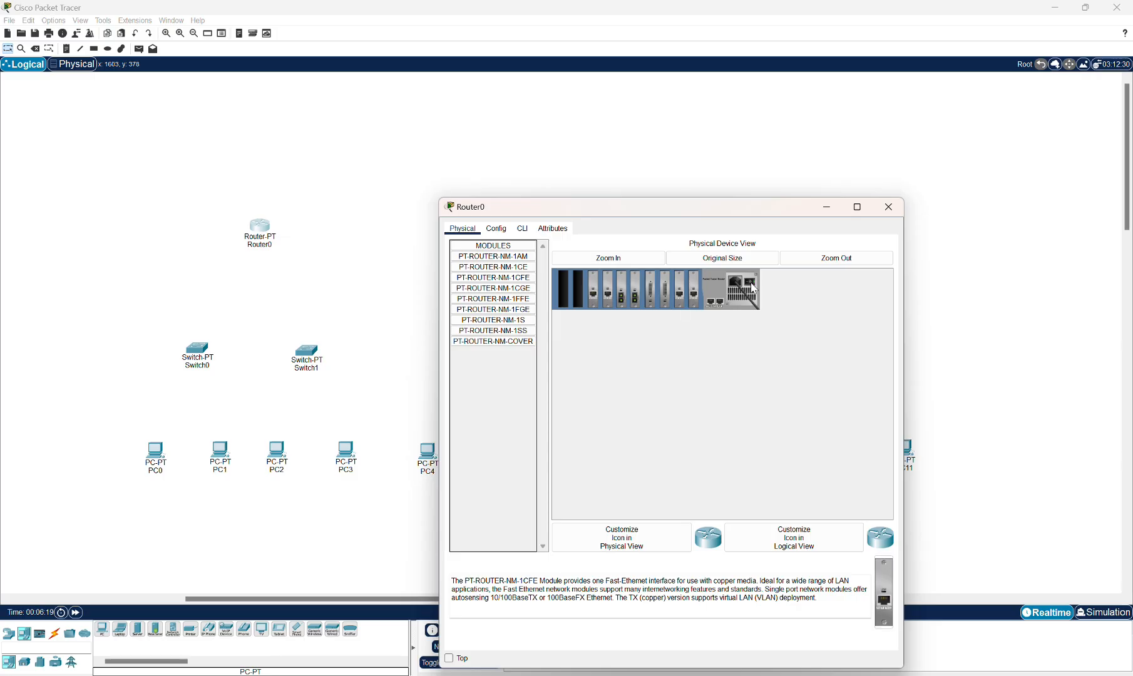
click(889, 207)
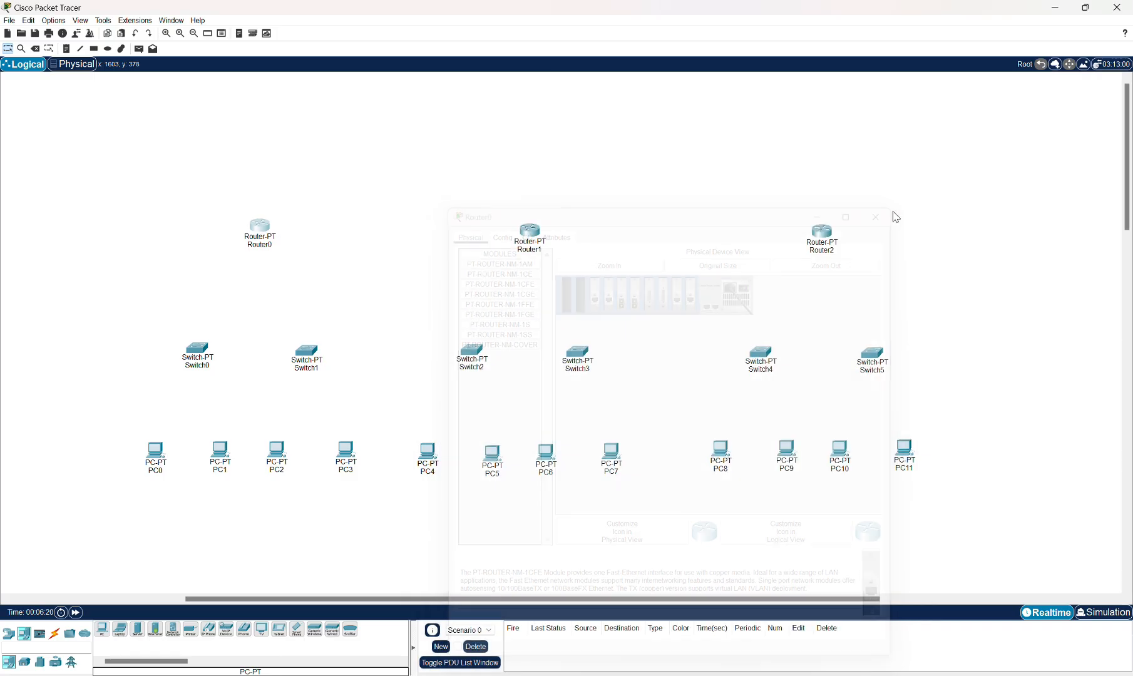
Open Router1, power it off, insert PT-ROUTER-NM-1CFE modules into empty slots, power it on and close the window.
click(531, 235)
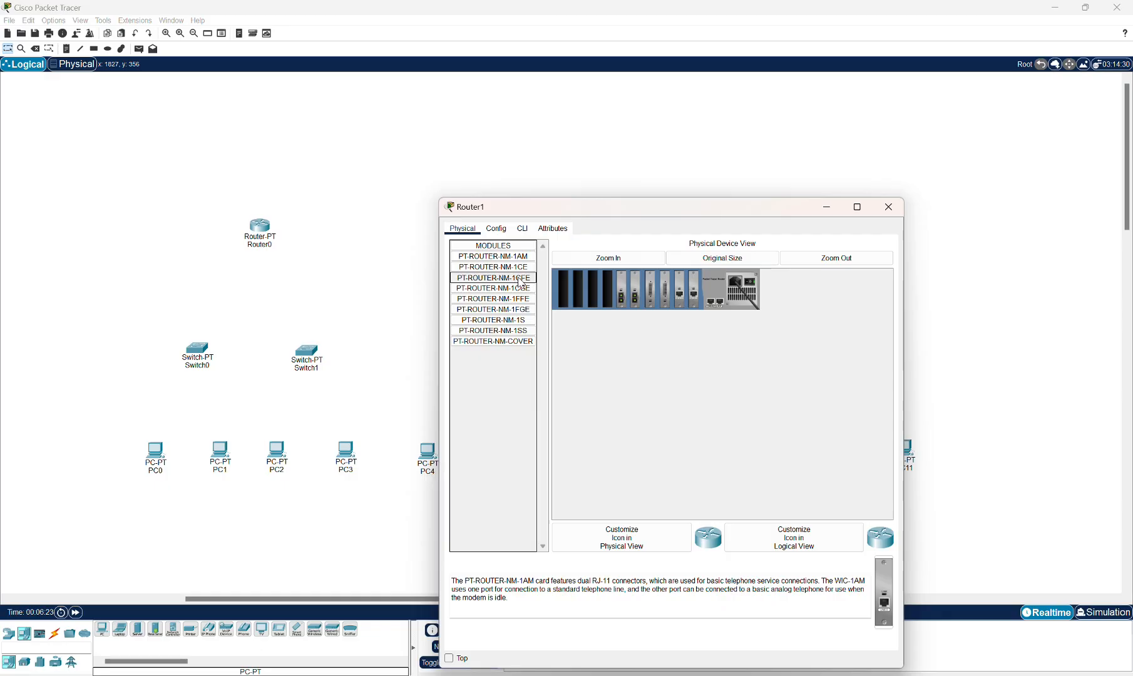
click(521, 282)
click(749, 288)
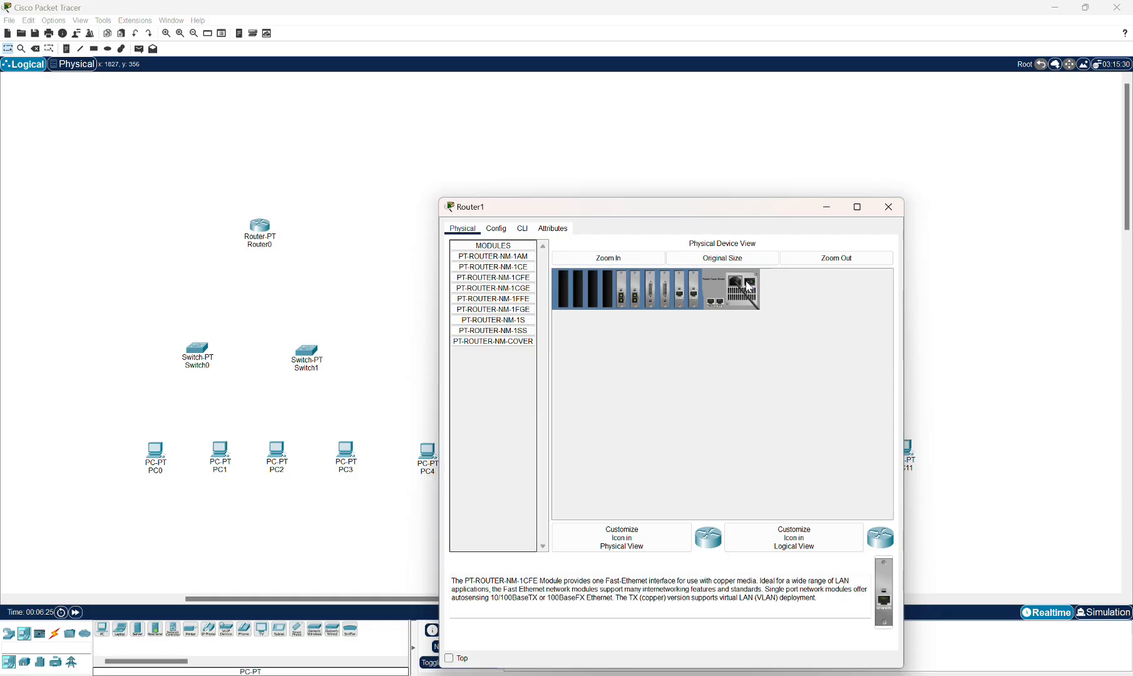
drag(494, 277, 608, 286)
drag(890, 582, 592, 286)
click(751, 283)
click(889, 206)
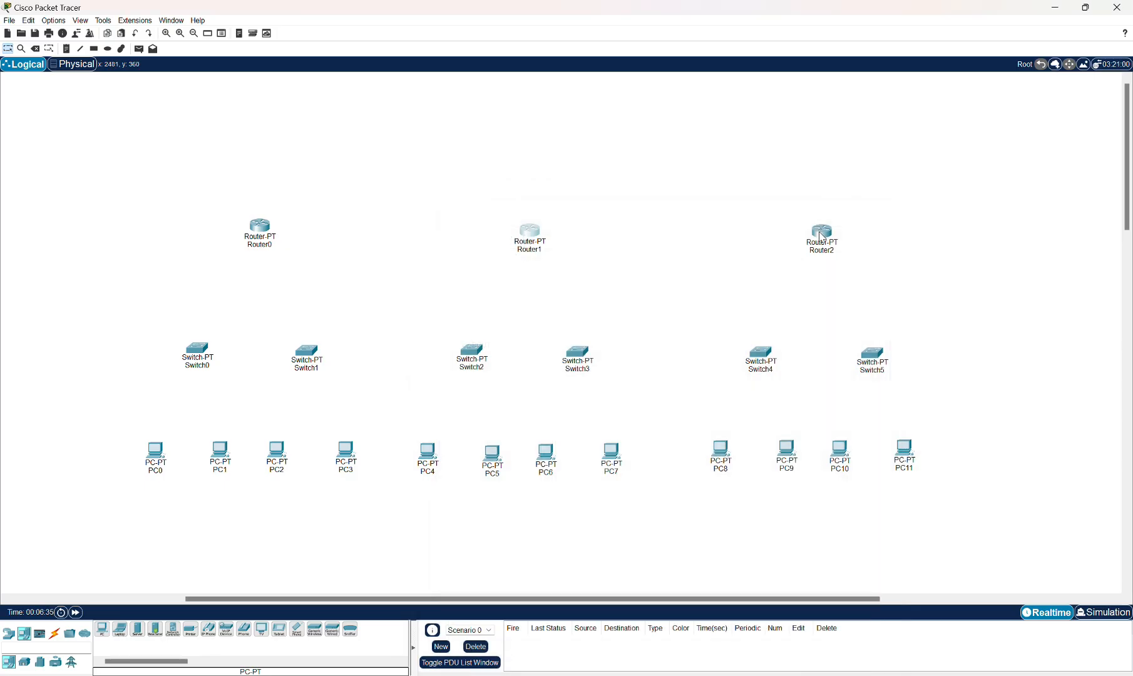
Open Router2, insert PT-ROUTER-NM-1CFE modules into its empty slots, and close its window.
click(820, 235)
click(494, 277)
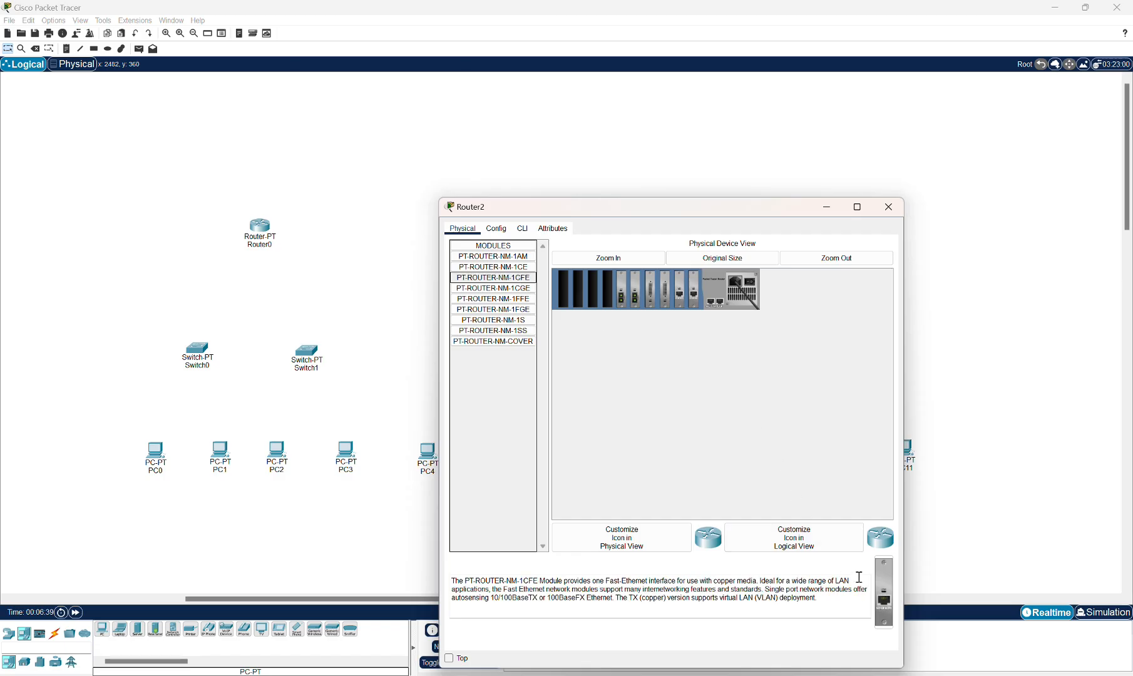
drag(884, 591, 610, 296)
drag(879, 599, 595, 291)
click(754, 287)
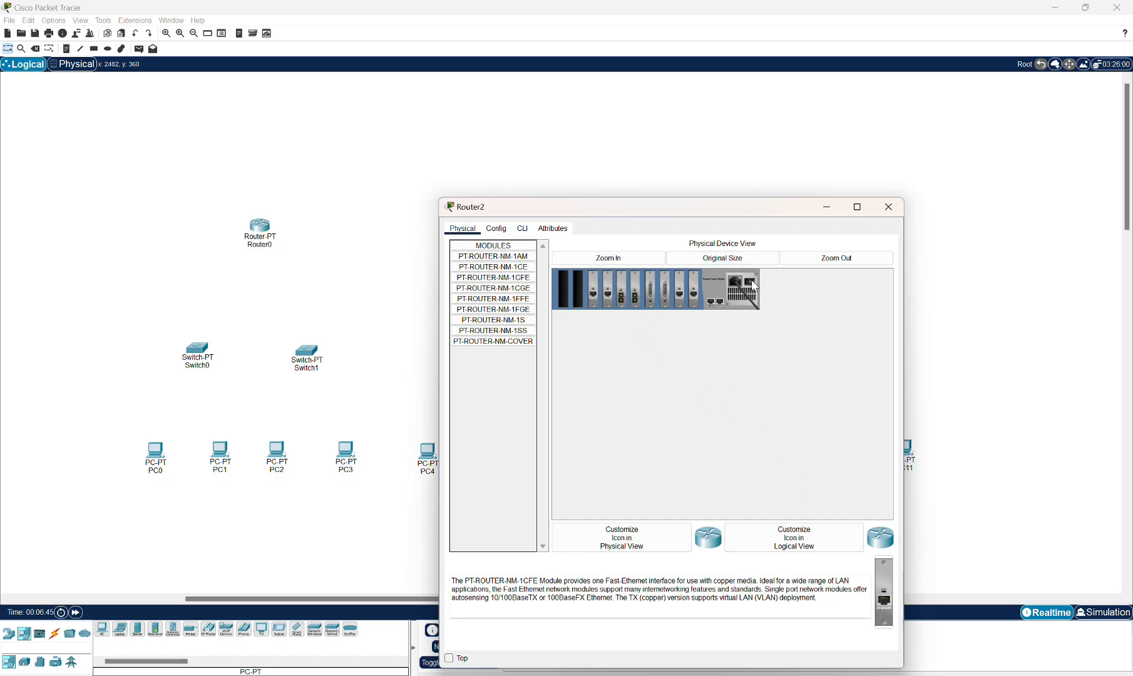
click(884, 213)
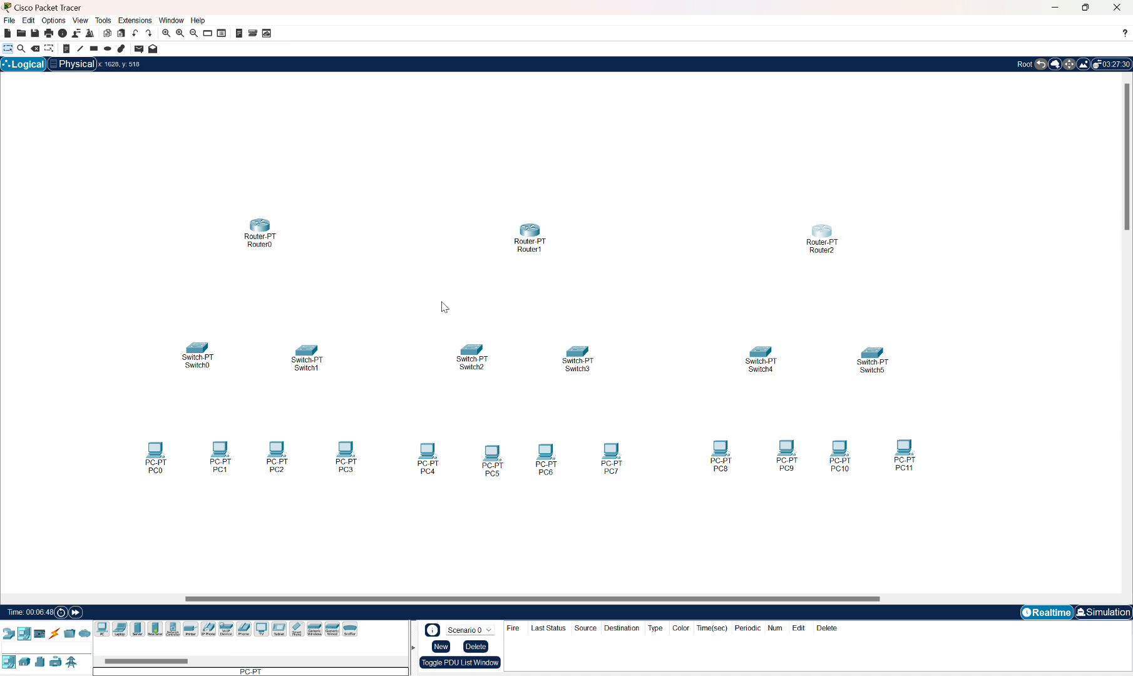
Connect PC0's FastEthernet0 to Switch0's FastEthernet0/1 with a copper straight-through cable.
click(55, 634)
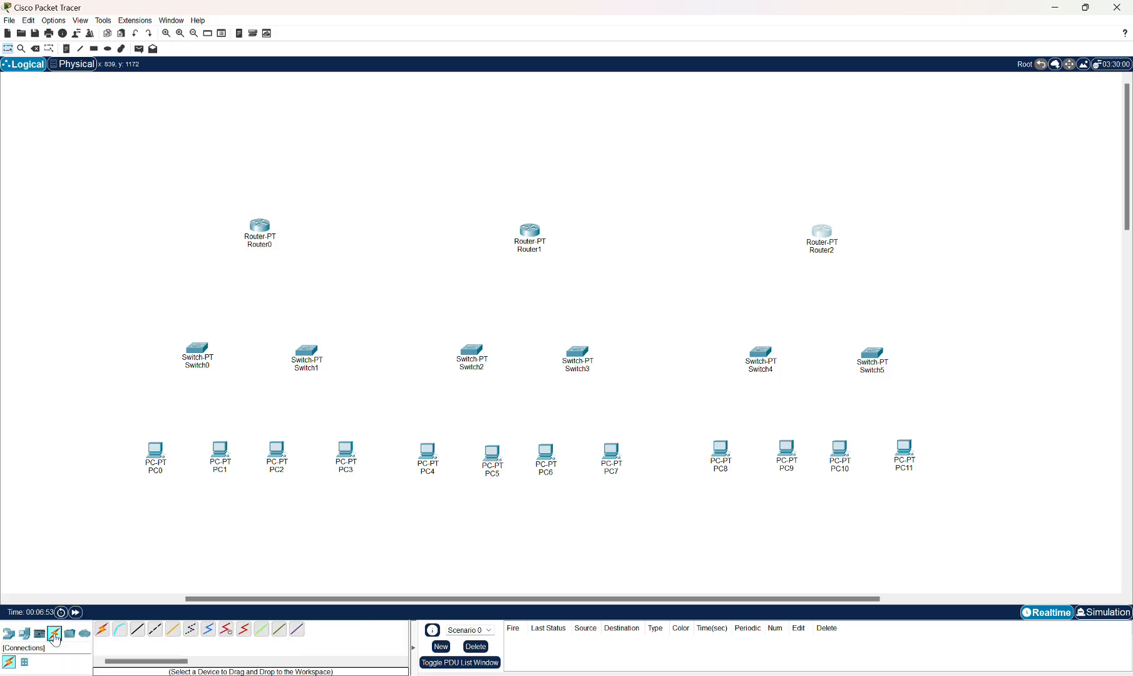
click(138, 635)
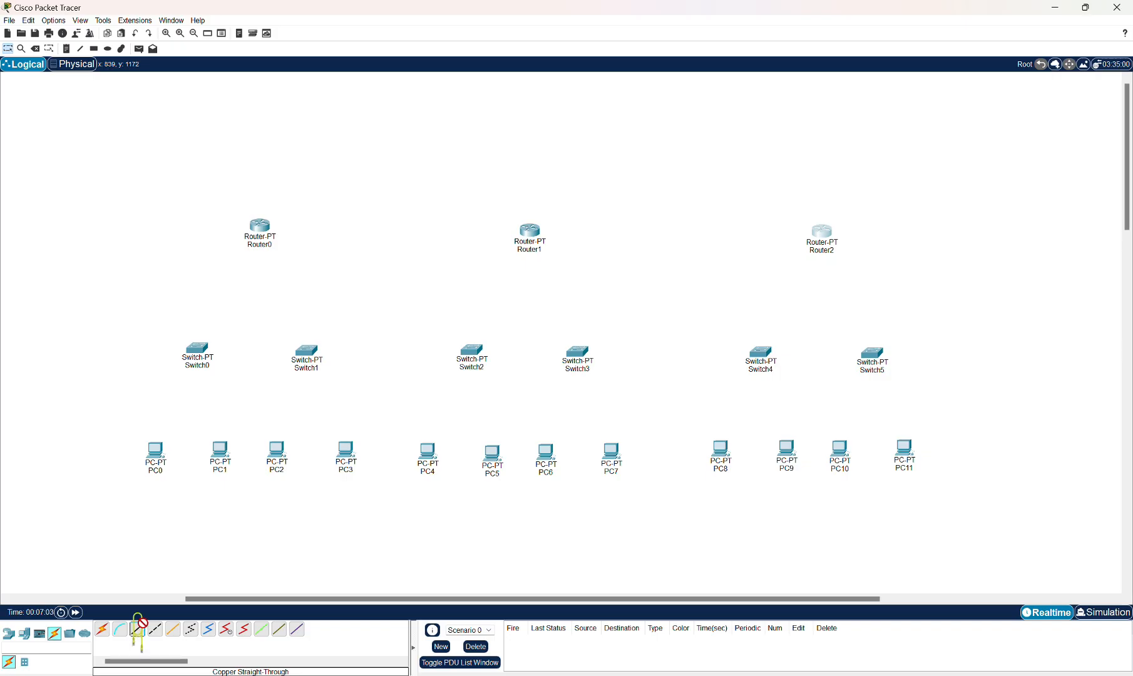
click(138, 637)
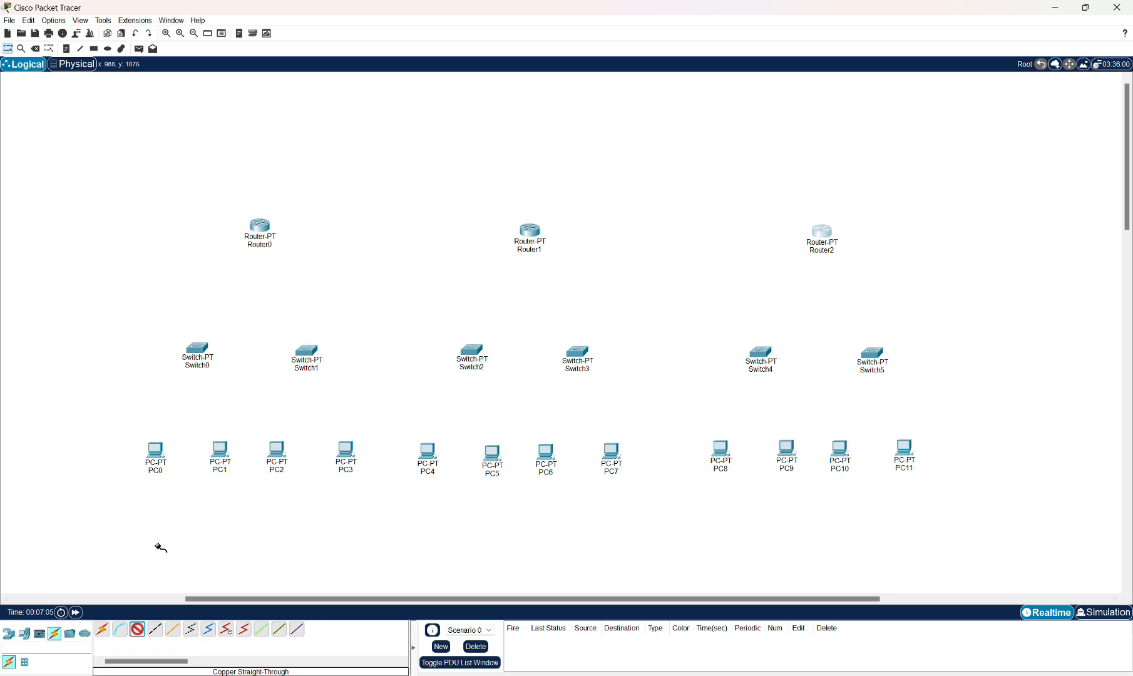
click(160, 457)
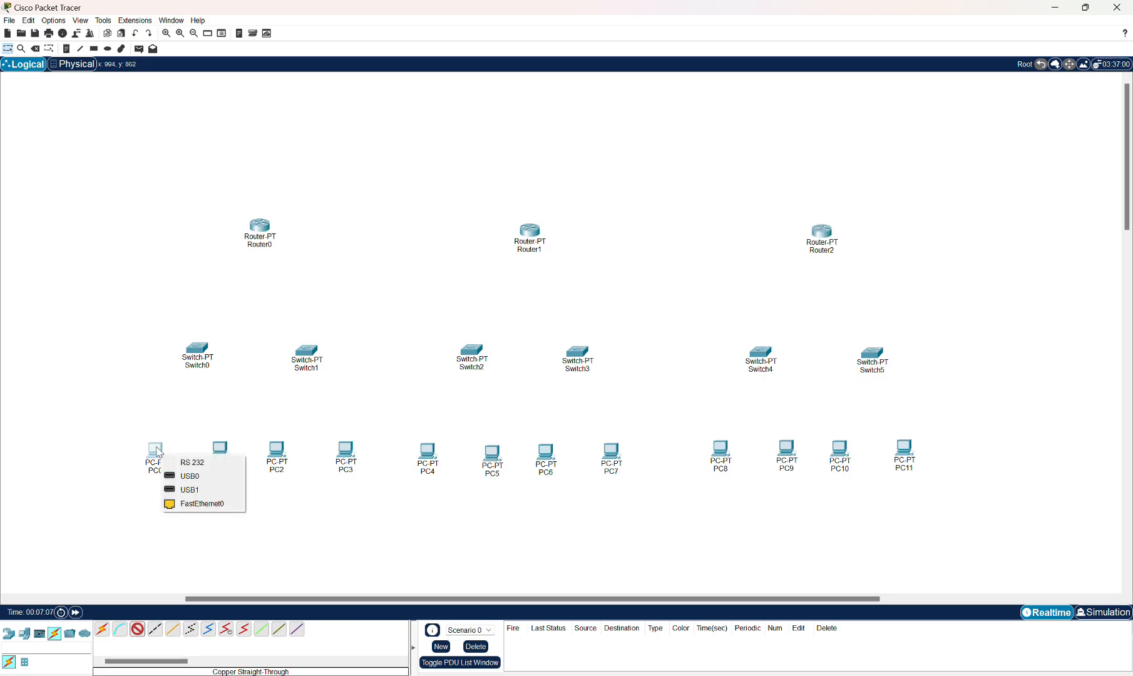
click(182, 503)
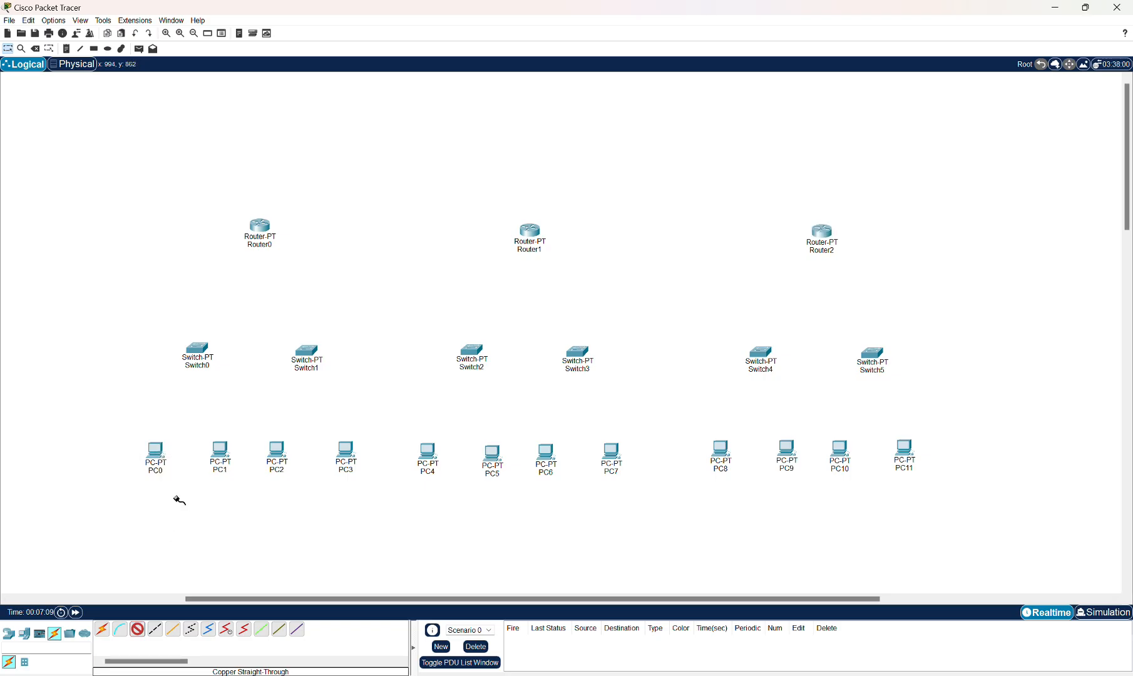
click(203, 355)
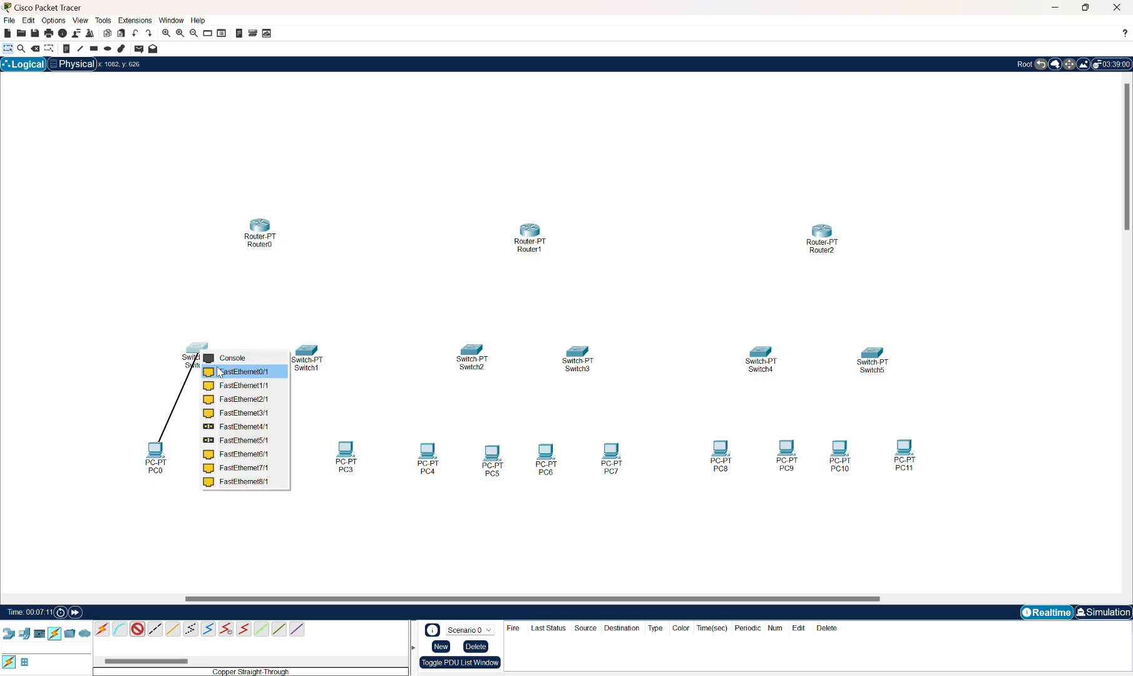
click(219, 372)
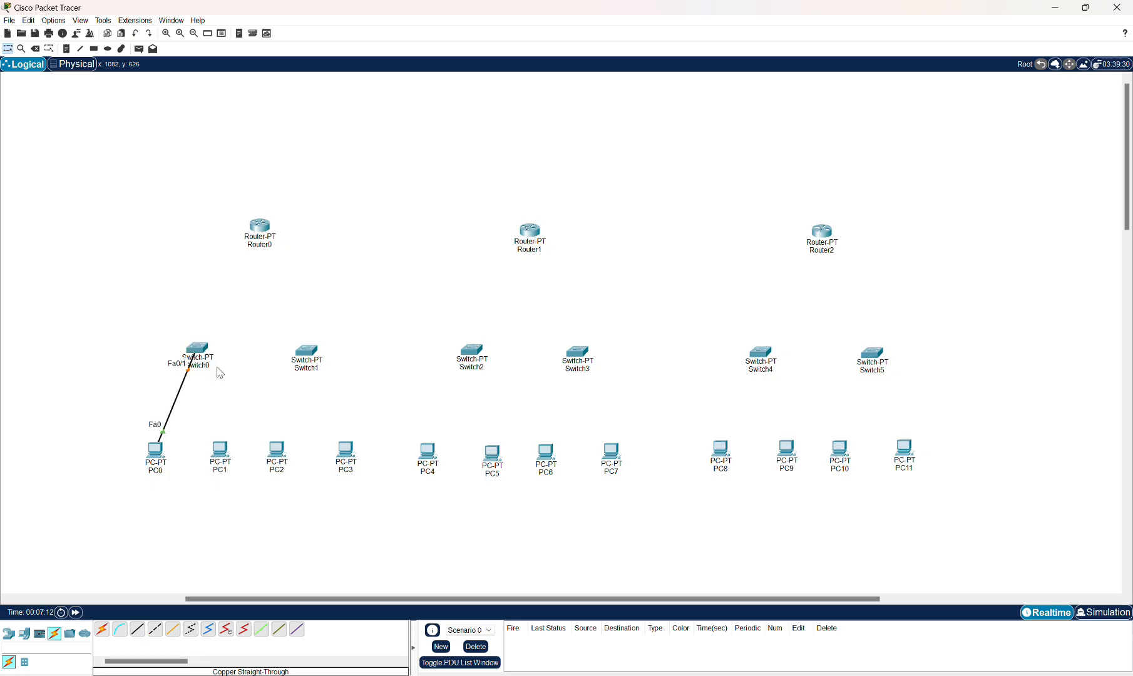
Connect PC1's FastEthernet0 to Switch0's FastEthernet1/1 with a copper straight-through cable.
click(143, 629)
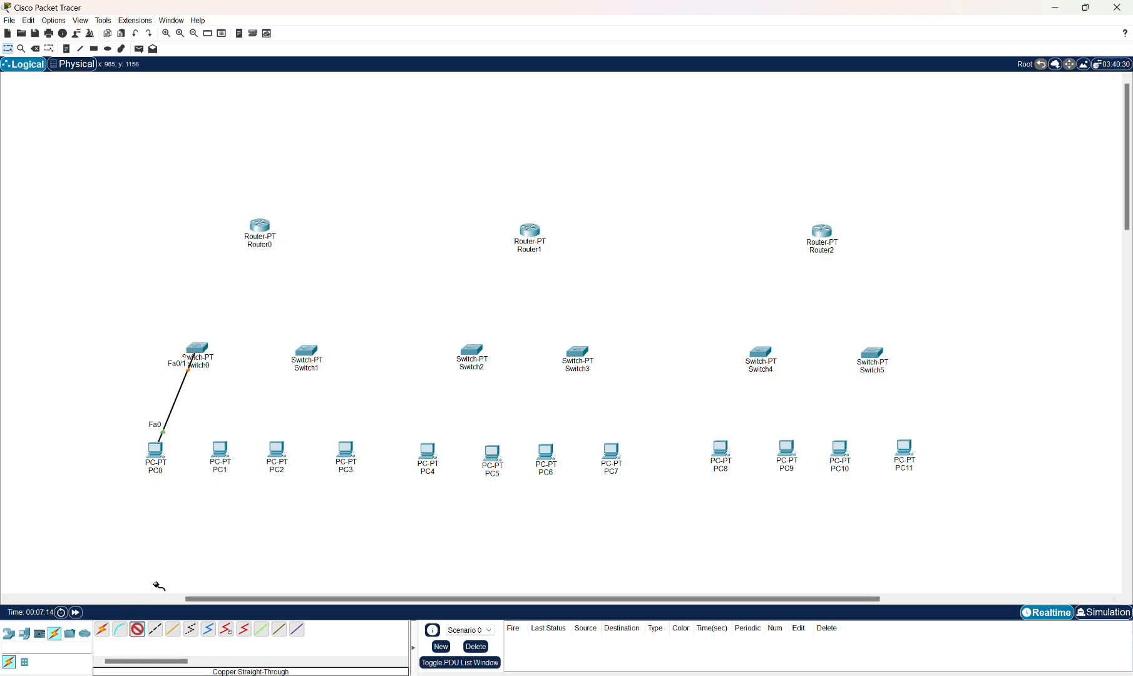
click(221, 449)
click(242, 499)
click(198, 346)
click(241, 367)
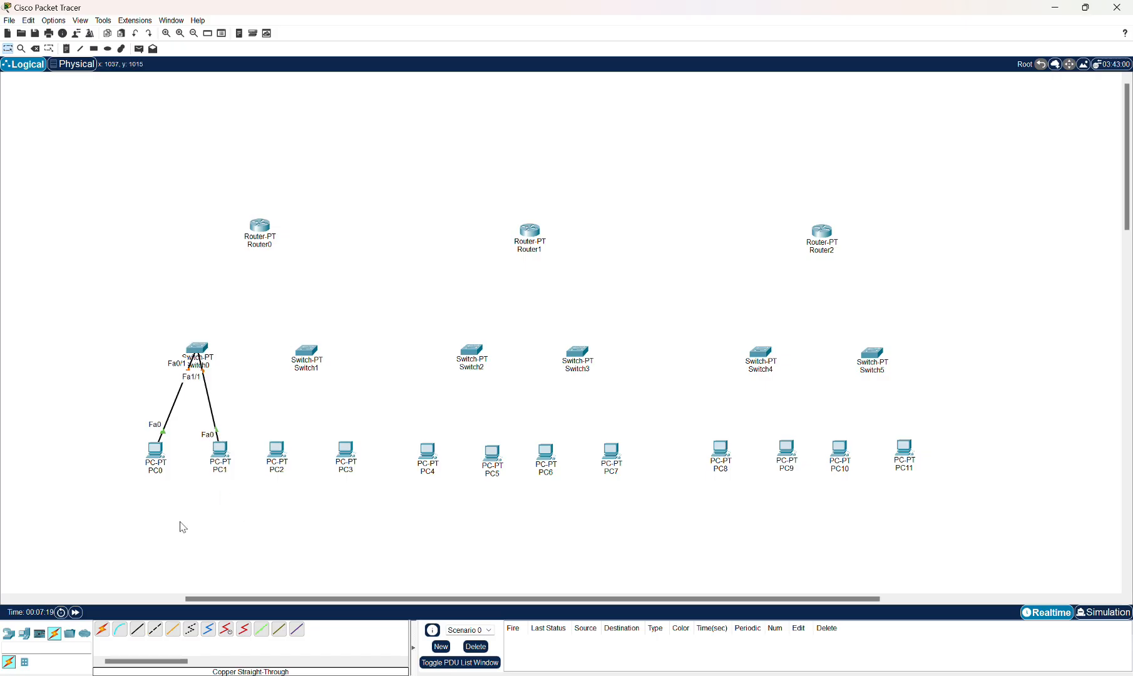
Connect PC2's FastEthernet0 to Switch1's FastEthernet0/1.
click(277, 449)
click(298, 499)
click(307, 352)
click(327, 372)
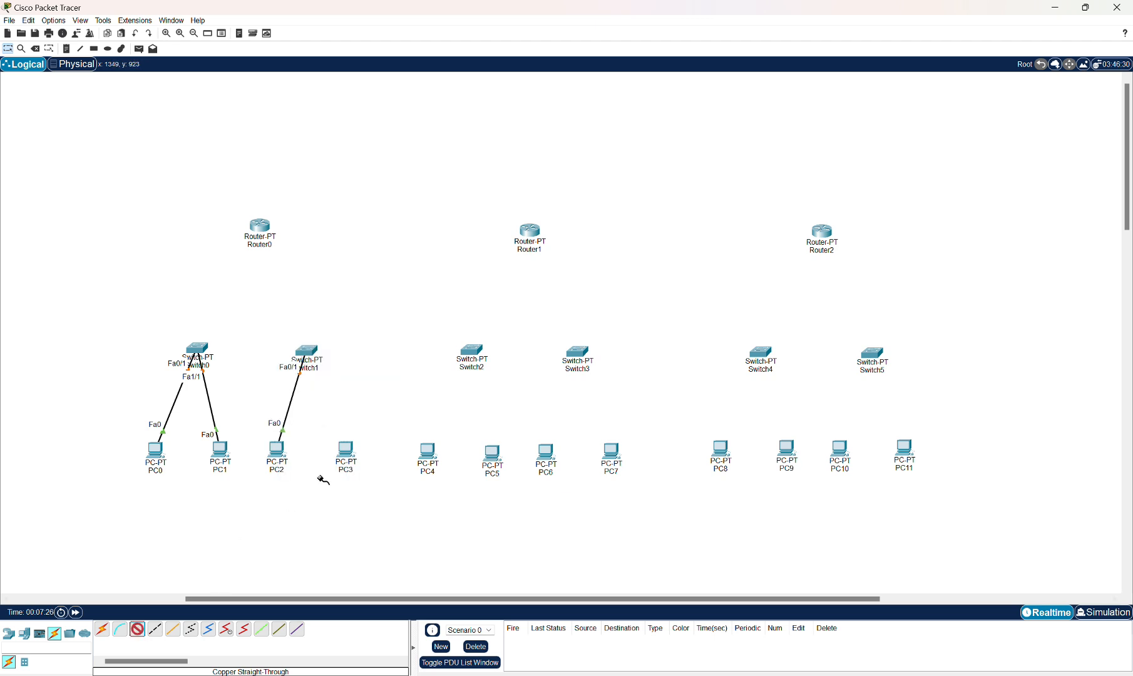
Connect PC3's FastEthernet0 to Switch1's FastEthernet1/1.
click(346, 449)
click(354, 501)
click(307, 351)
click(328, 382)
Connect PC4's FastEthernet0 to Switch2's FastEthernet0/1.
click(432, 452)
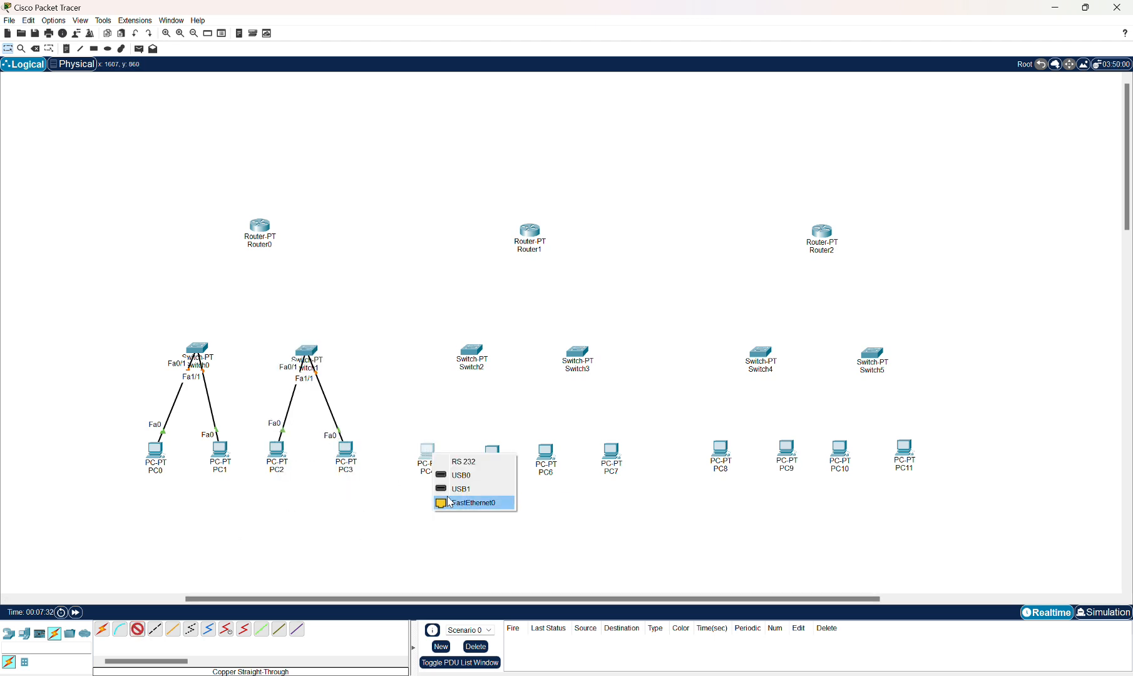
click(449, 502)
click(472, 351)
click(495, 373)
Connect Switch2's FastEthernet1/1 to PC5's FastEthernet0.
click(473, 352)
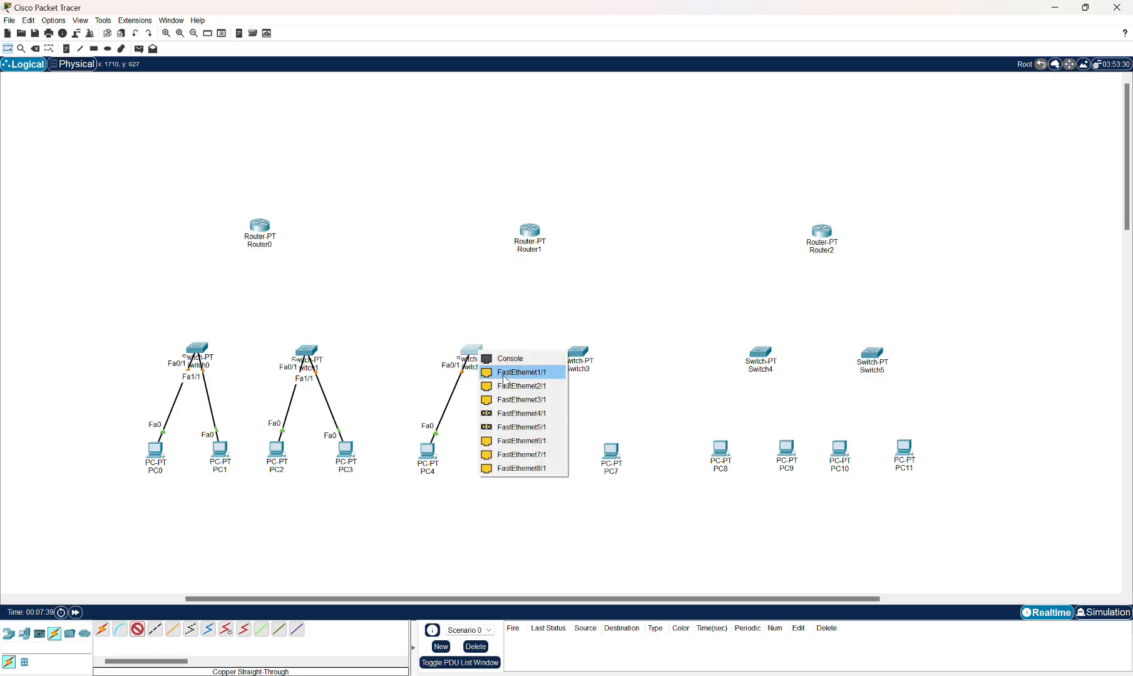
click(522, 387)
click(546, 449)
Link PC6 to Switch3's FastEthernet1/1 and remove that cable again with the Delete tool.
click(577, 355)
click(579, 385)
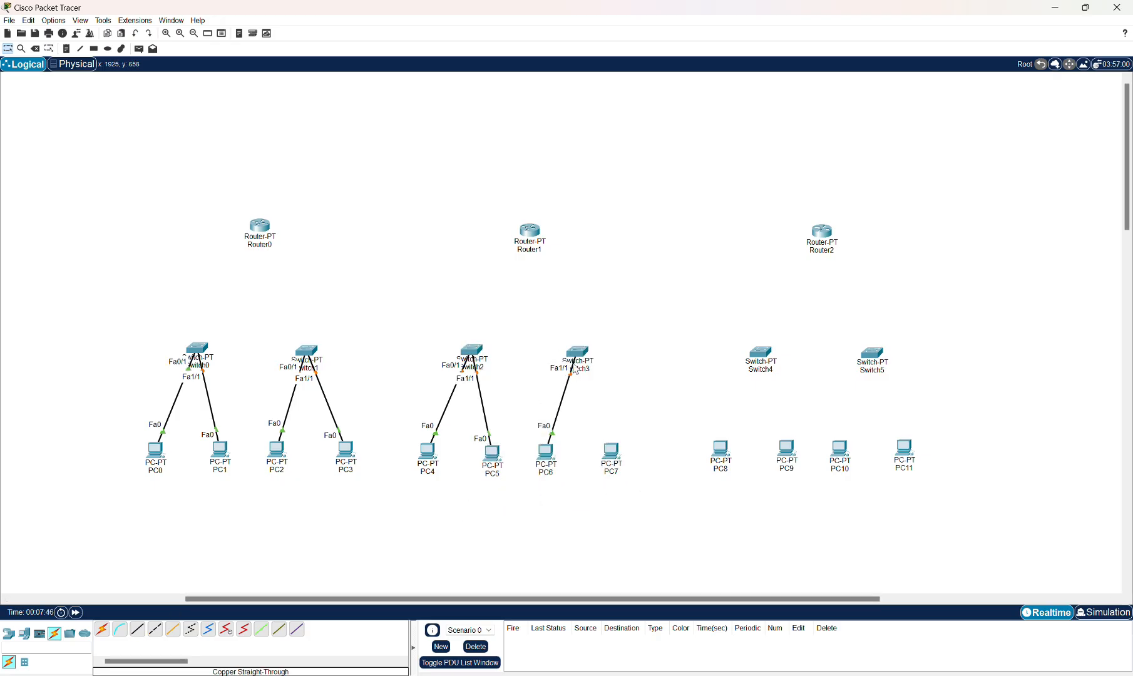
click(575, 355)
click(882, 208)
click(35, 48)
click(566, 390)
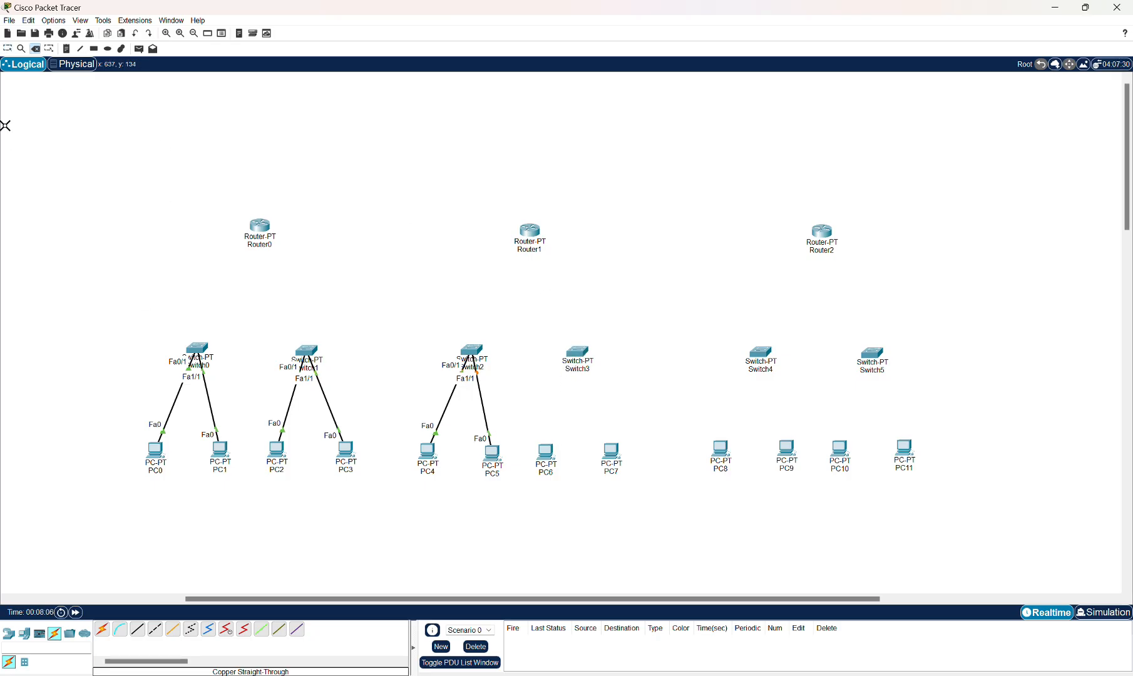
Connect PC6's FastEthernet0 to Switch3's FastEthernet0/1 with a copper straight-through cable.
click(8, 48)
click(137, 630)
click(548, 452)
click(576, 502)
click(579, 355)
click(587, 377)
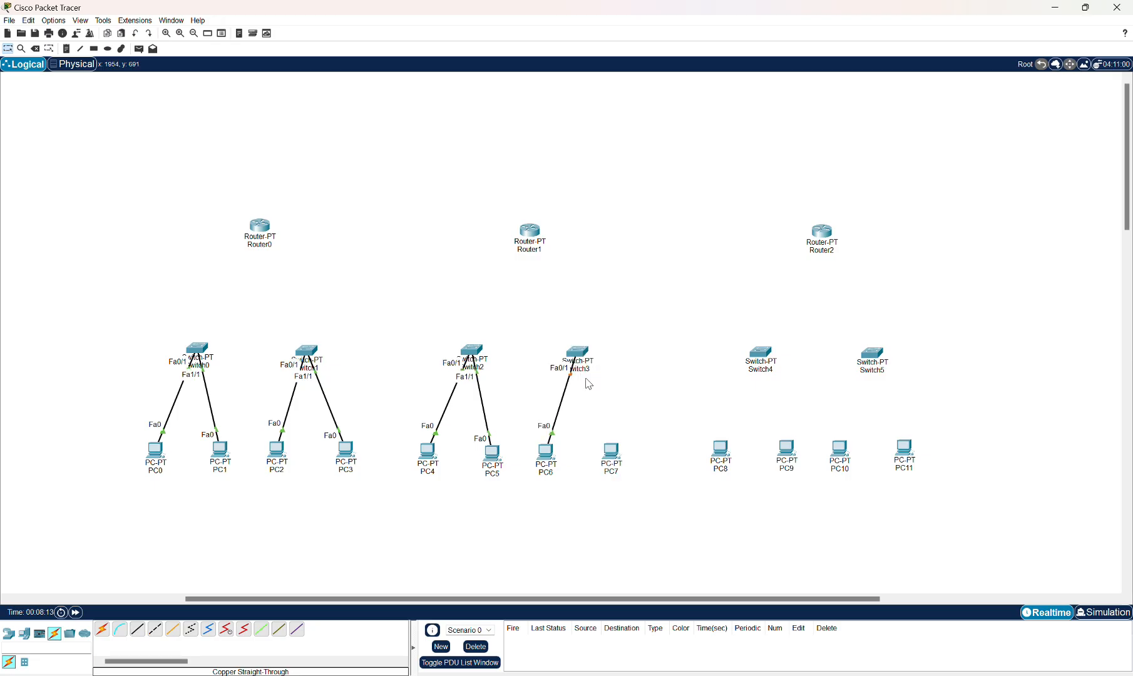
Connect PC7's FastEthernet0 to Switch3's FastEthernet1/1 with a copper straight-through cable.
click(138, 630)
click(612, 448)
click(631, 497)
click(579, 354)
click(592, 391)
Connect PC8's FastEthernet0 to Switch4's FastEthernet0/1 with a copper straight-through cable.
click(137, 629)
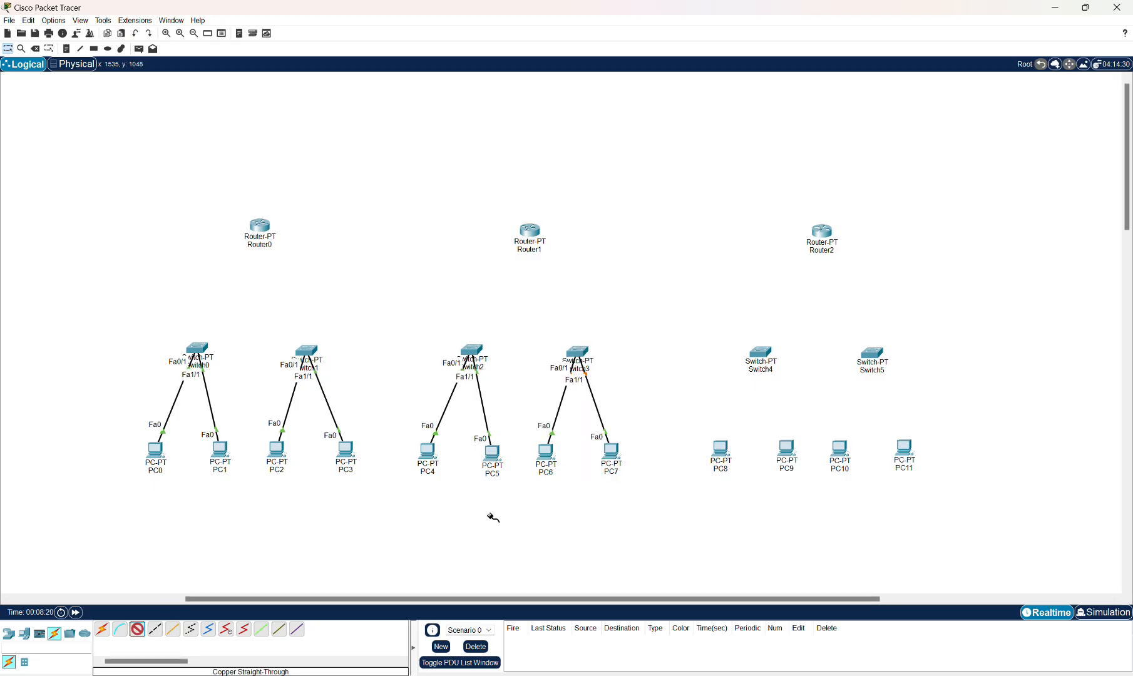
click(721, 451)
click(751, 501)
click(764, 354)
click(776, 377)
Connect PC9's FastEthernet0 to Switch4's FastEthernet1/1 with a copper straight-through cable.
click(137, 630)
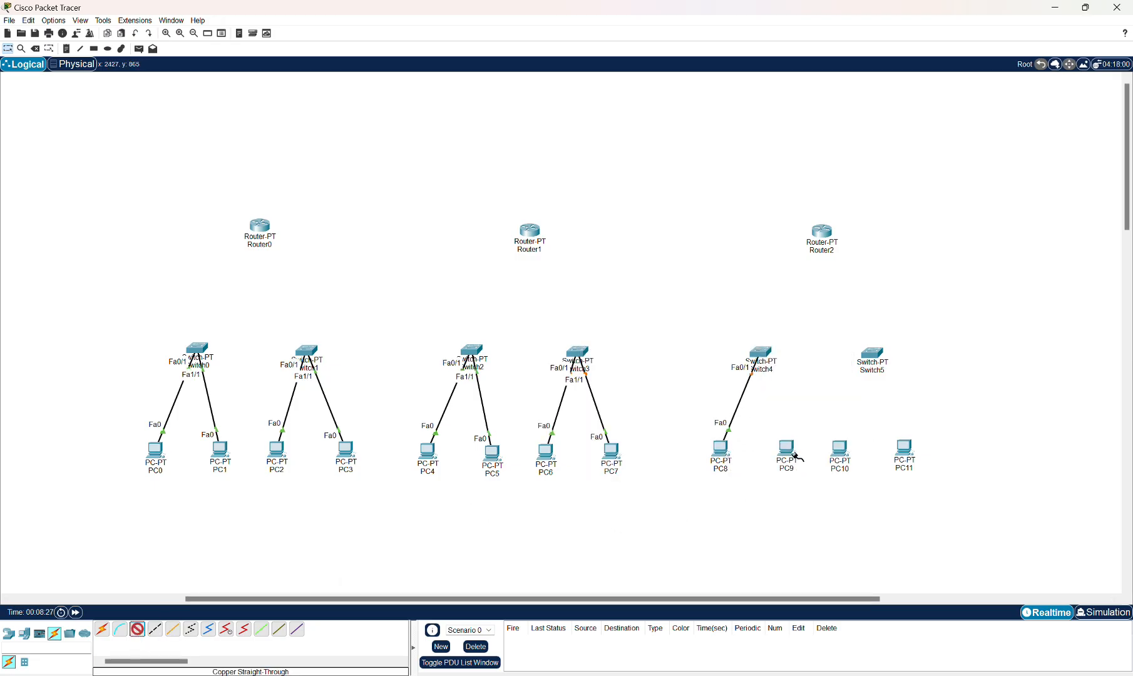
click(790, 452)
click(811, 500)
click(763, 354)
click(777, 390)
Connect PC10's FastEthernet0 to Switch5's FastEthernet0/1 with a copper straight-through cable.
click(137, 629)
click(841, 450)
click(863, 501)
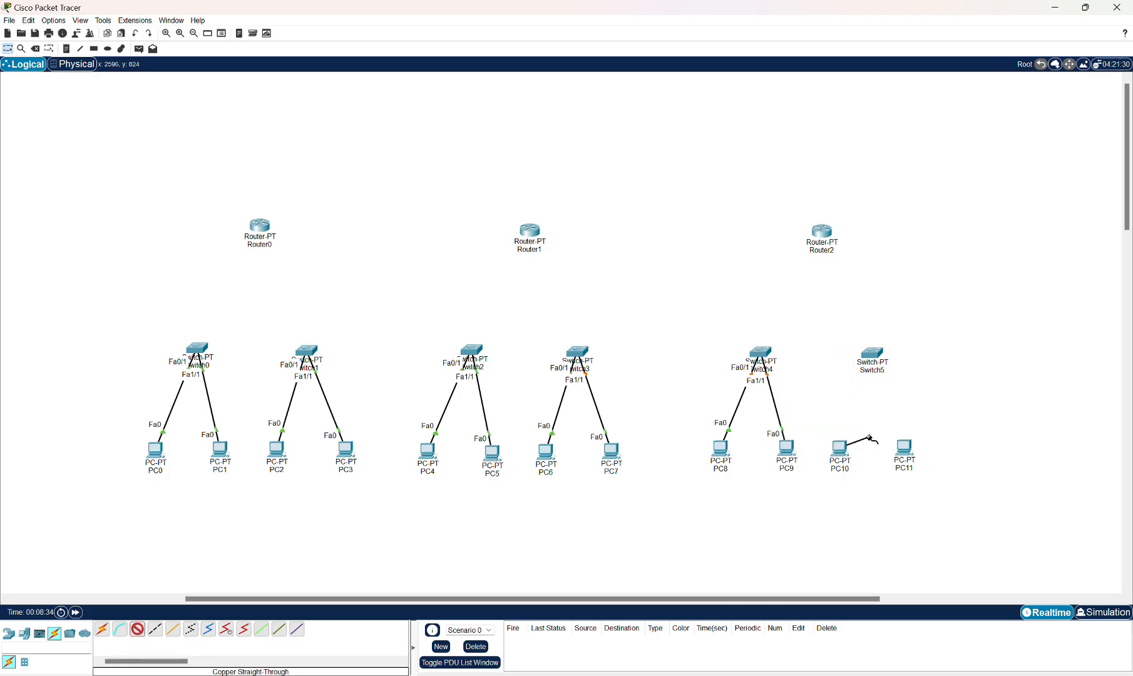
click(875, 353)
click(898, 376)
Connect PC11's FastEthernet0 to Switch5's FastEthernet1/1 with a copper straight-through cable.
click(137, 629)
click(904, 450)
click(926, 500)
click(875, 353)
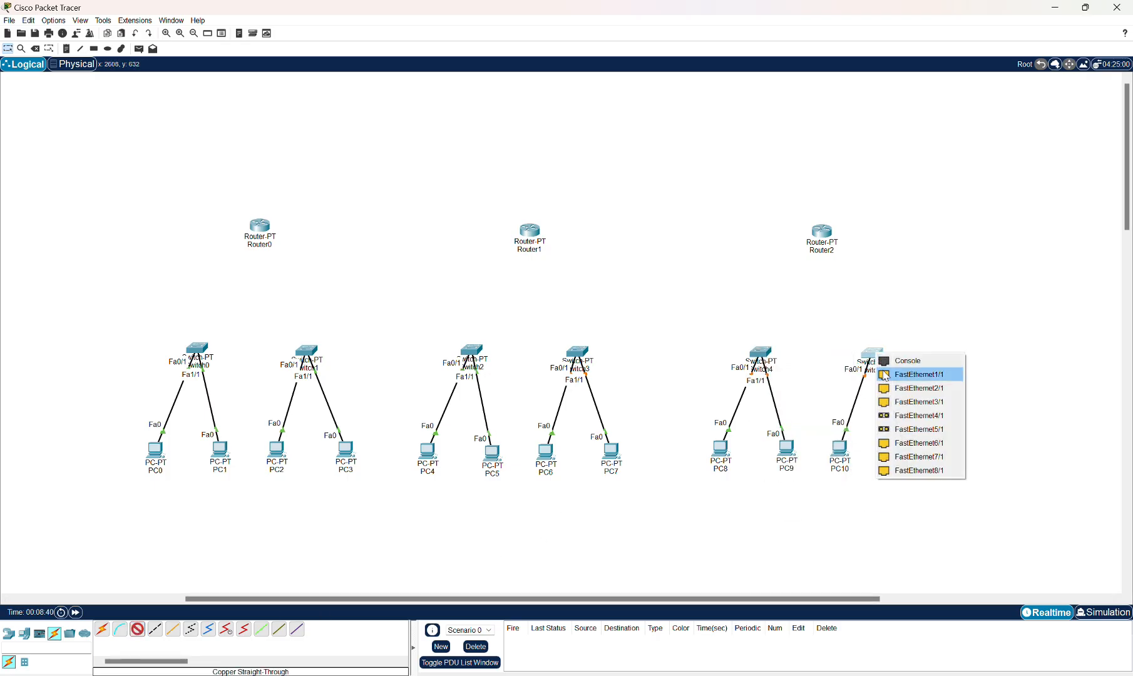
click(900, 388)
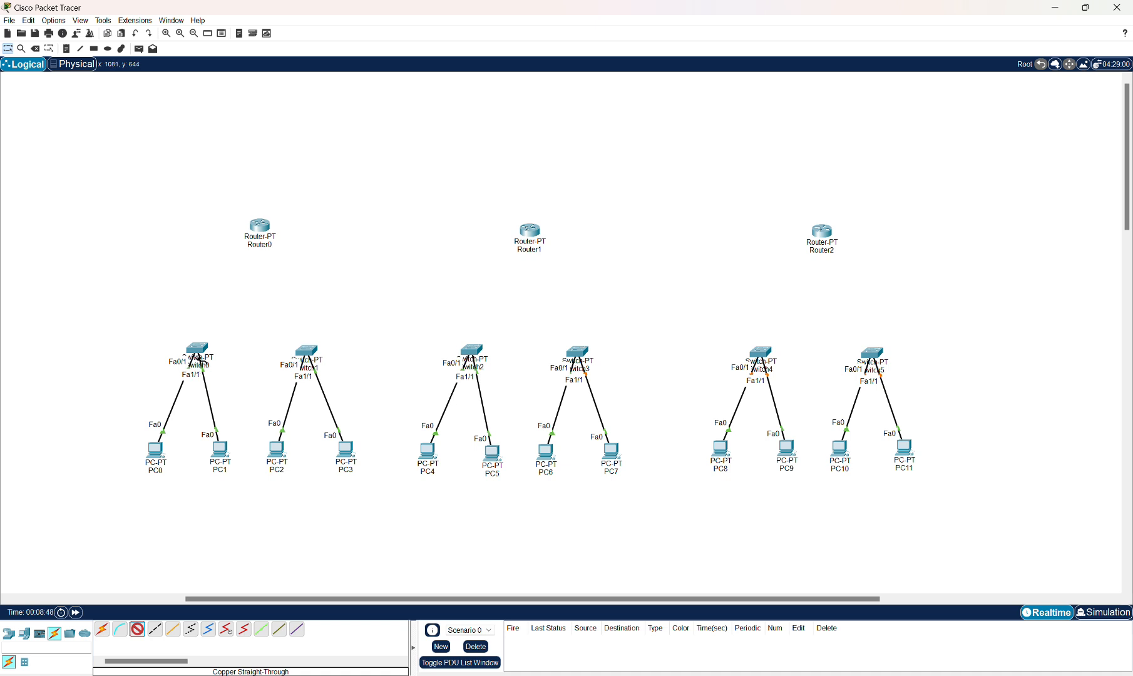
Connect Switch0's FastEthernet2/1 to Router0's FastEthernet0/0.
click(200, 348)
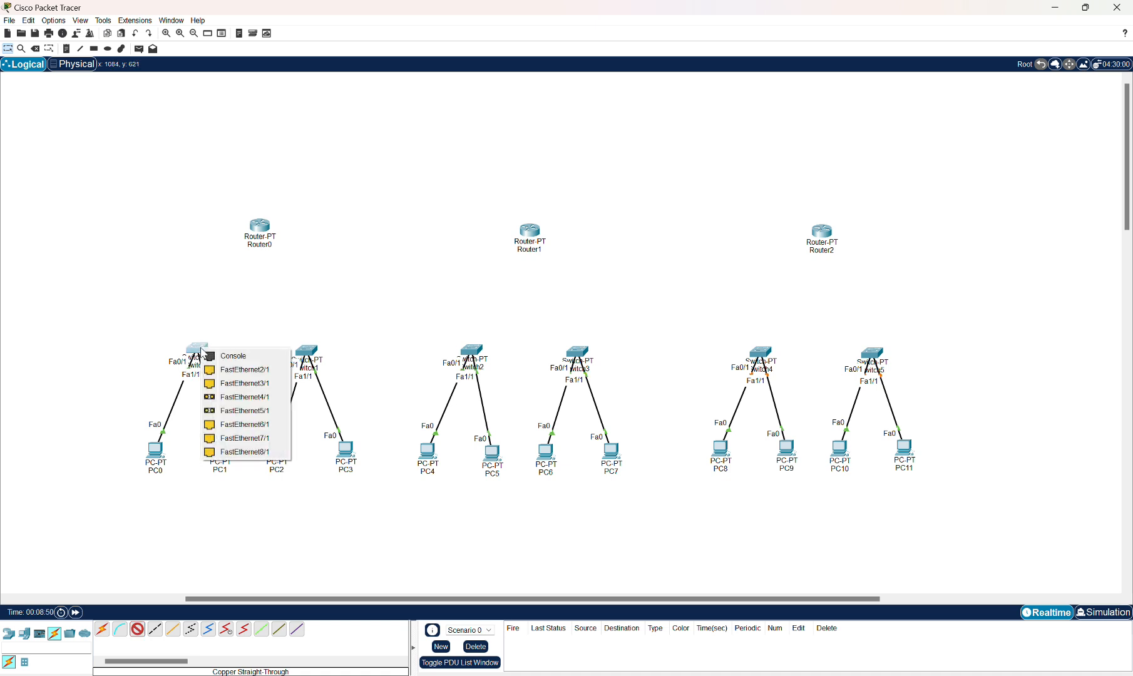
click(227, 370)
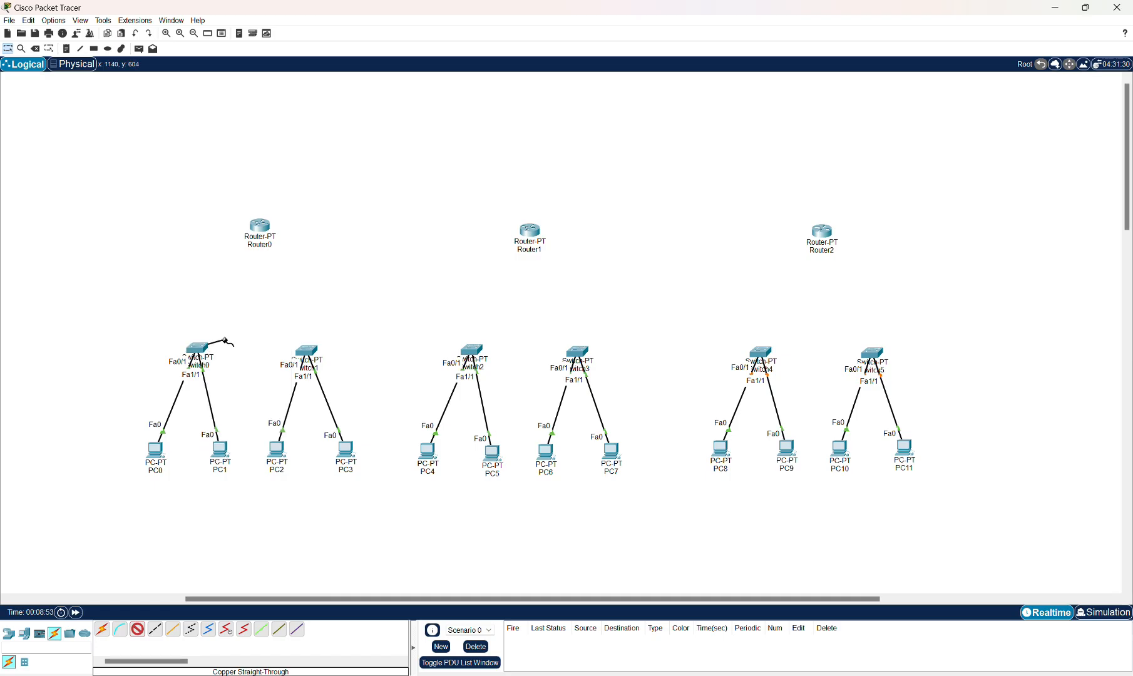
click(262, 227)
click(282, 263)
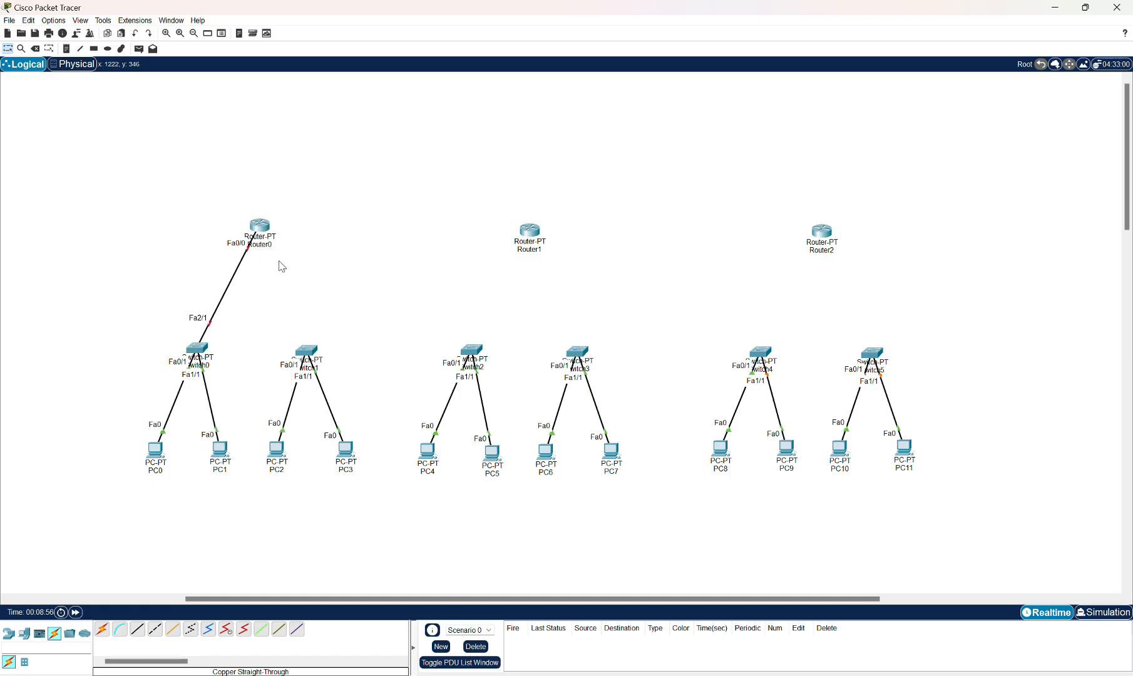
Connect Switch1's FastEthernet2/1 to Router0's FastEthernet1/0 with a copper straight-through cable.
click(138, 629)
click(305, 347)
click(341, 373)
click(260, 225)
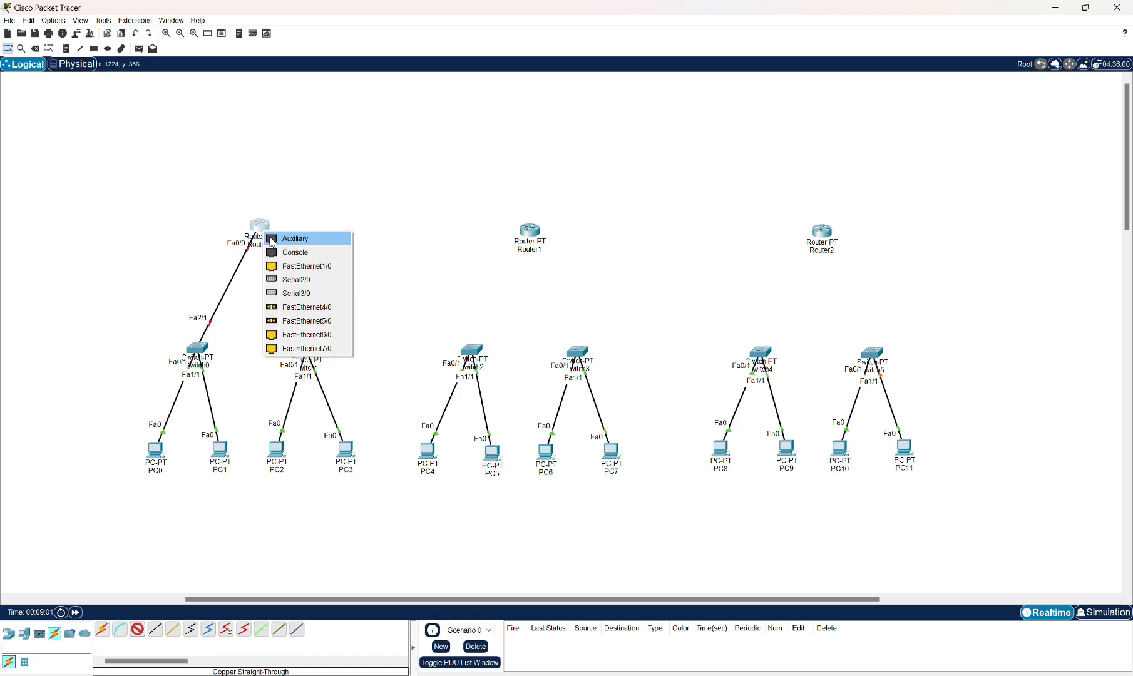
click(288, 266)
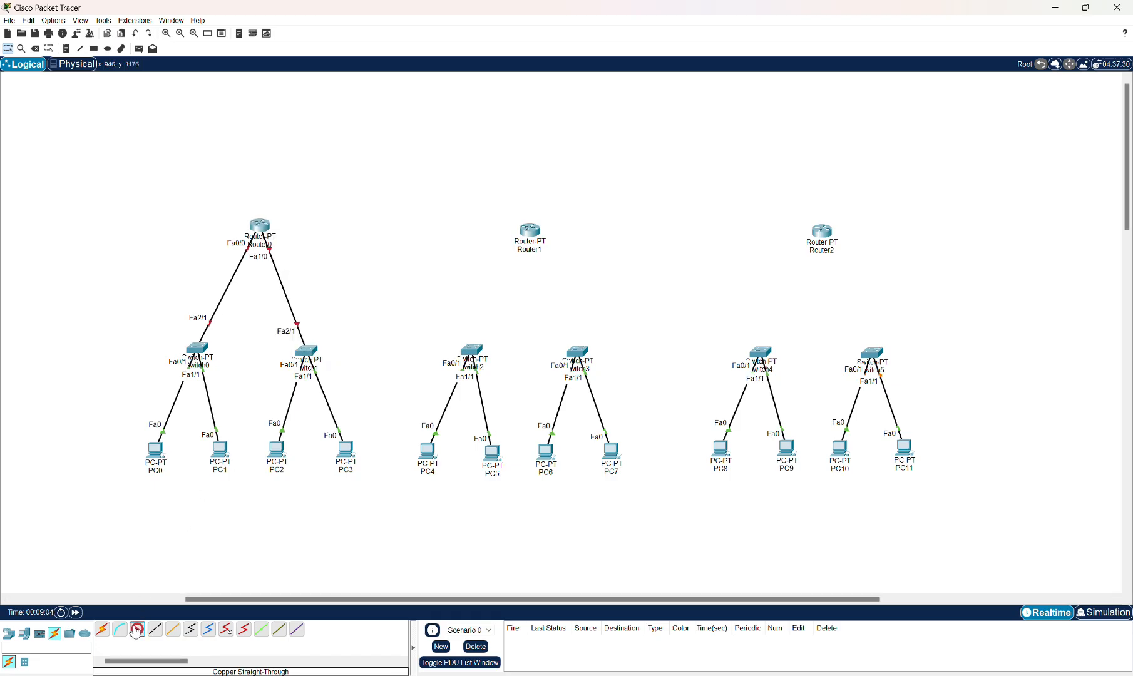
Connect Switch2's FastEthernet2/1 to Router1's FastEthernet0/0 with a copper straight-through cable.
click(472, 351)
click(508, 377)
click(530, 231)
click(557, 253)
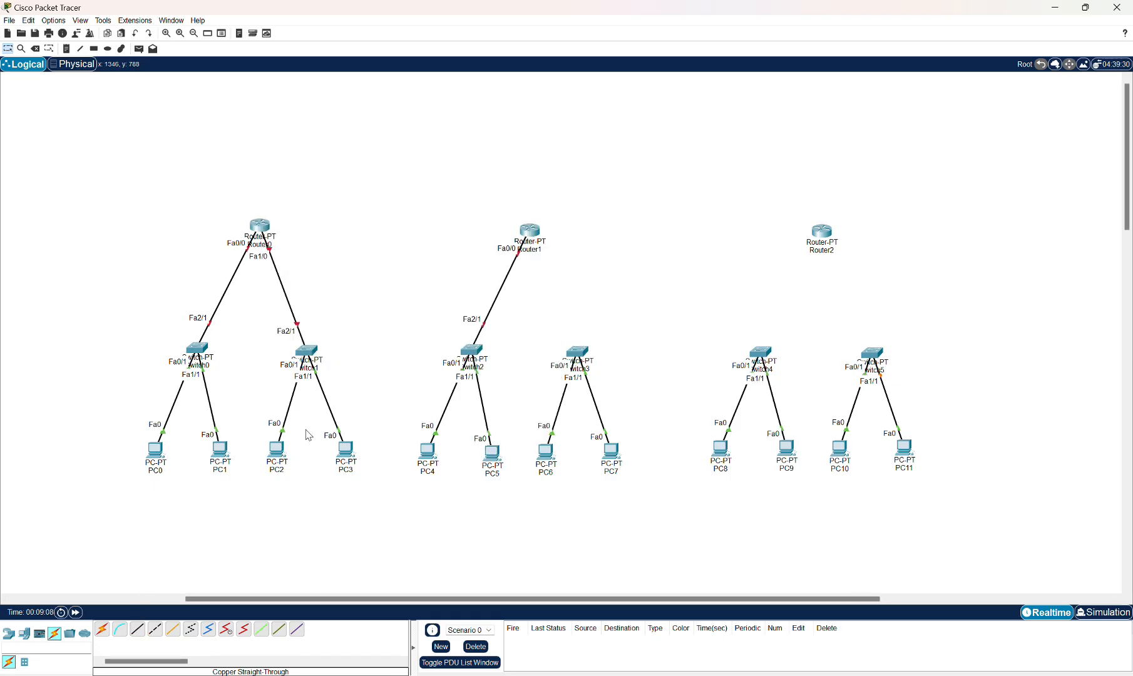
Connect Switch3's FastEthernet2/1 to Router1's FastEthernet1/0 with a copper straight-through cable.
click(137, 628)
click(572, 350)
click(601, 397)
click(532, 232)
click(572, 266)
Connect Switch4's FastEthernet2/1 to Router2's FastEthernet0/0 with a copper straight-through cable.
click(137, 628)
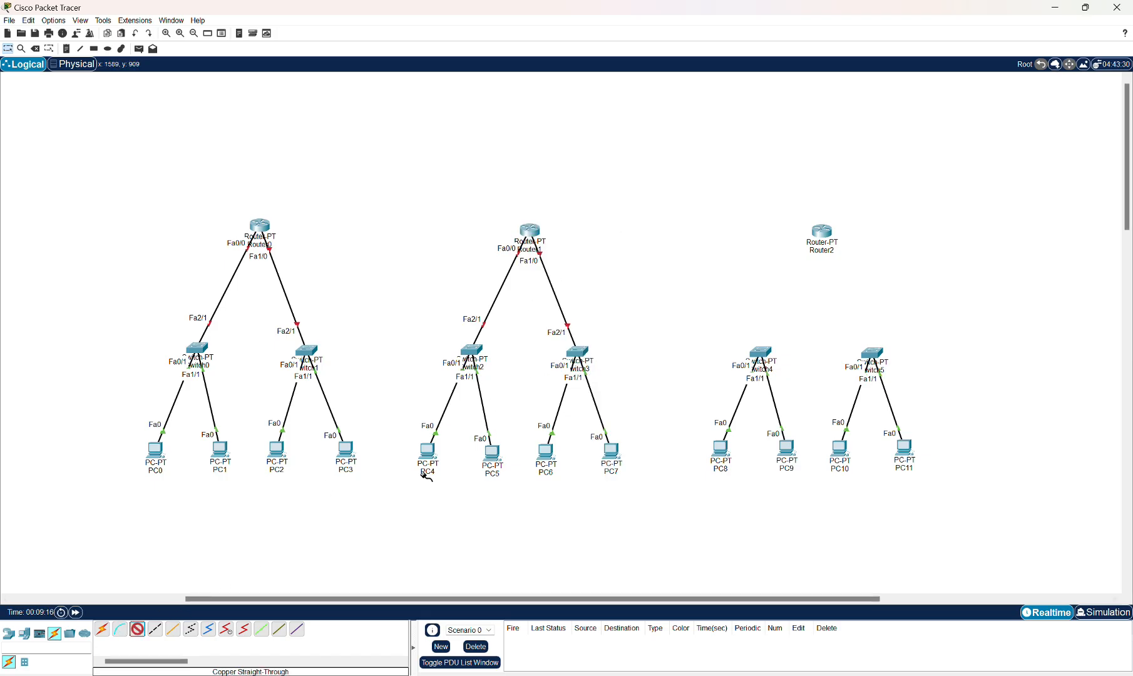
click(758, 354)
click(792, 410)
click(822, 232)
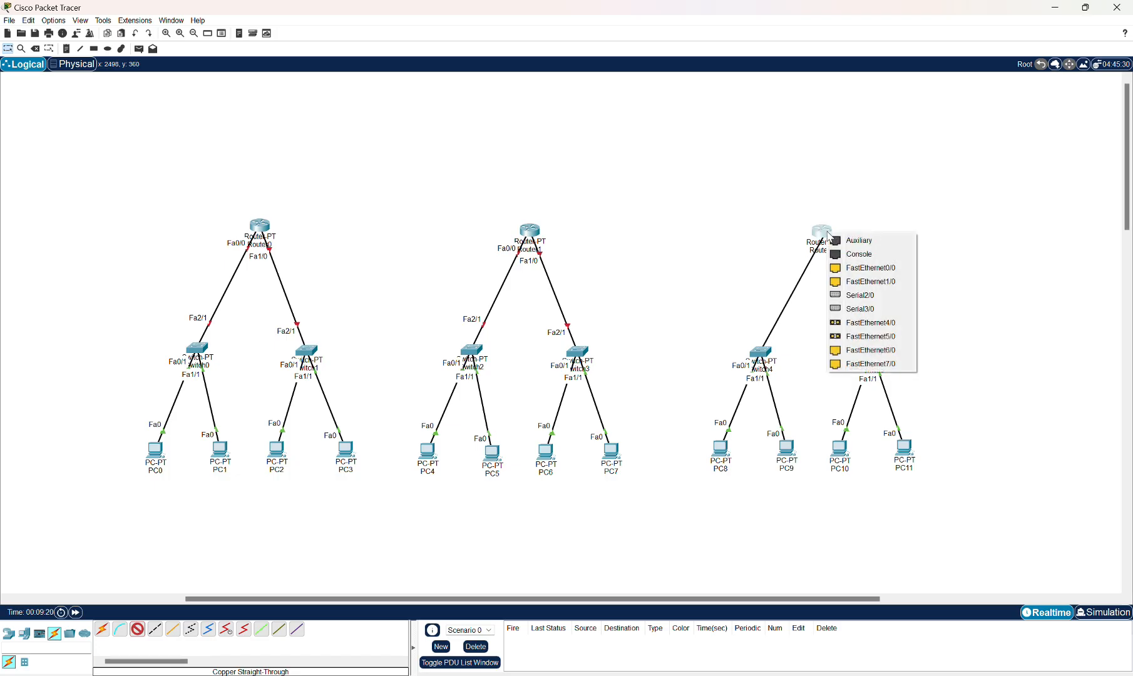
click(845, 268)
Connect Switch5's FastEthernet2/1 to Router2's FastEthernet1/0 with a copper straight-through cable.
click(137, 628)
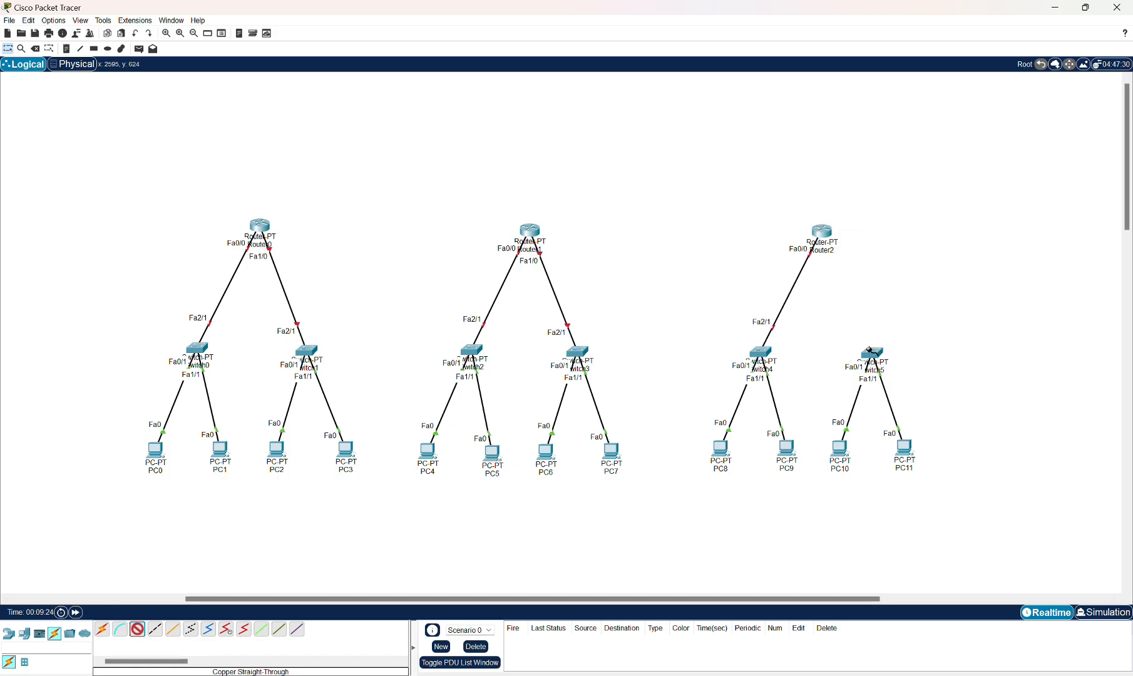
click(870, 352)
click(892, 372)
click(822, 231)
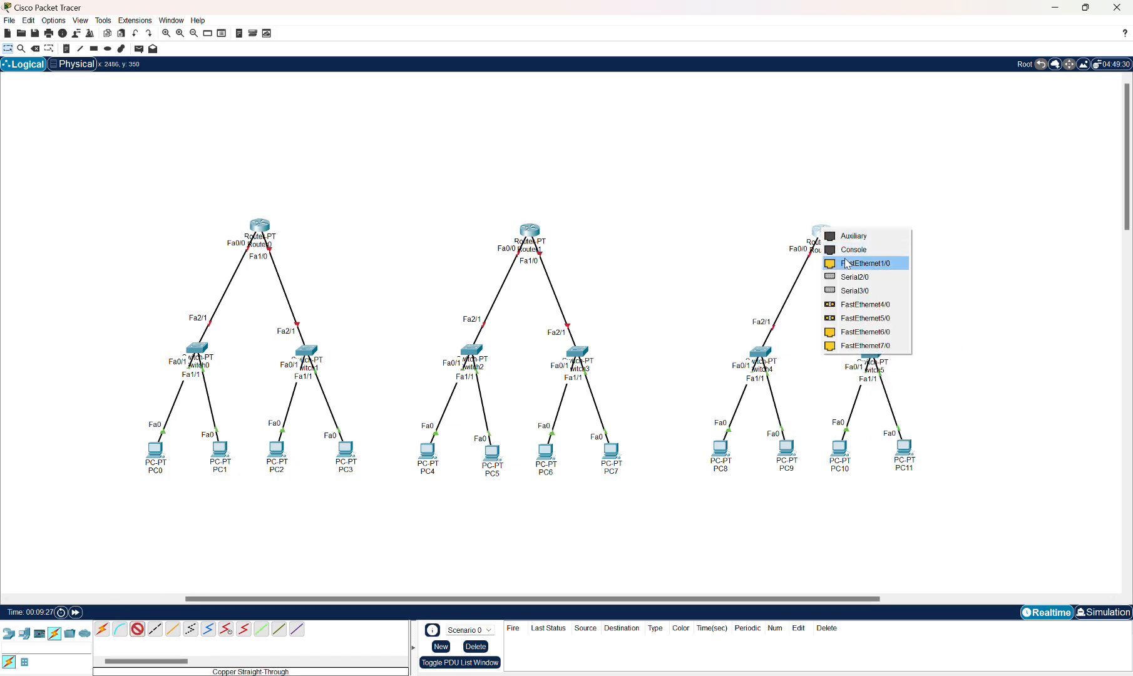
click(847, 264)
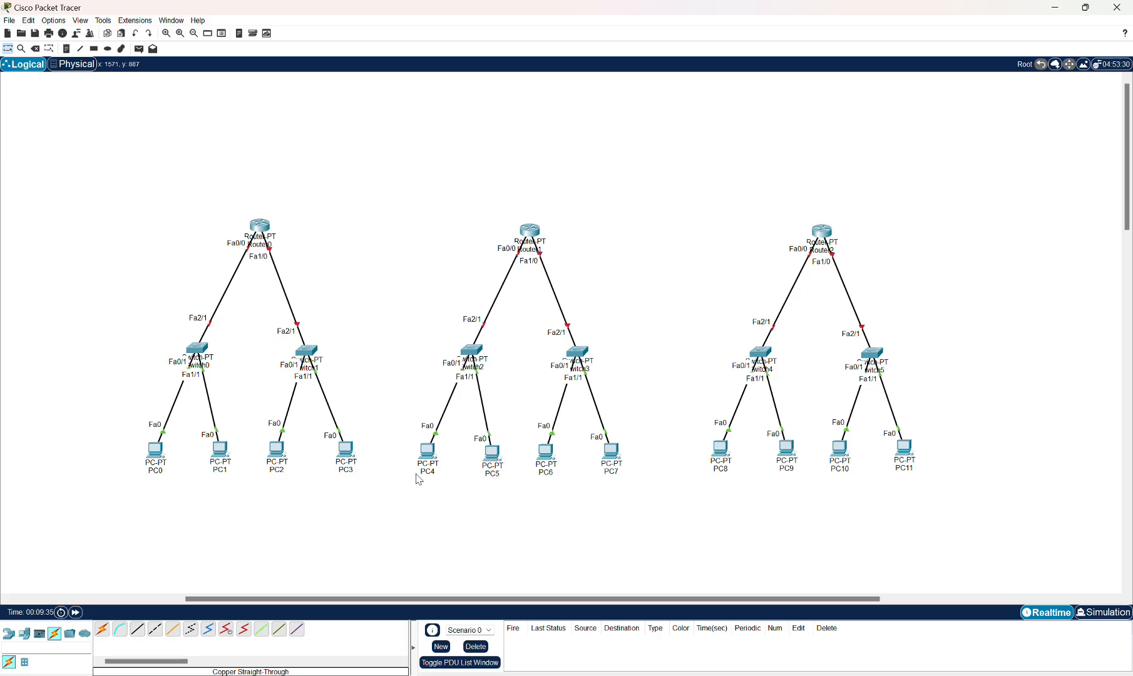
Connect Router0's FastEthernet6/0 to Router1's FastEthernet6/0 with a copper cross-over cable.
click(156, 631)
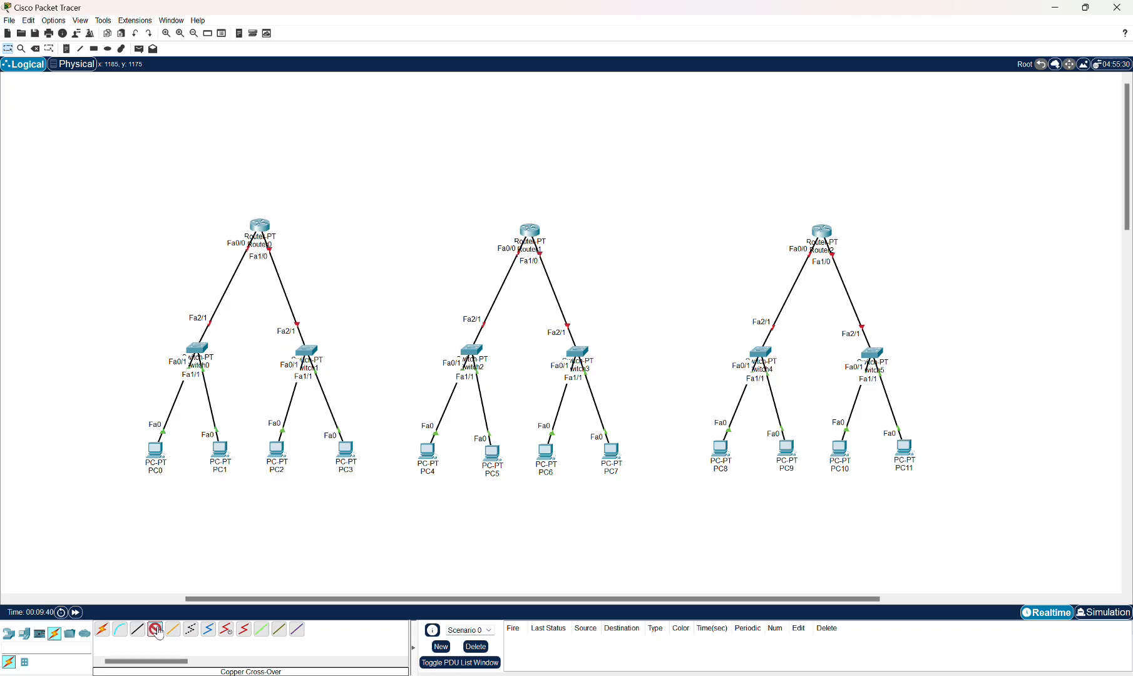
click(261, 228)
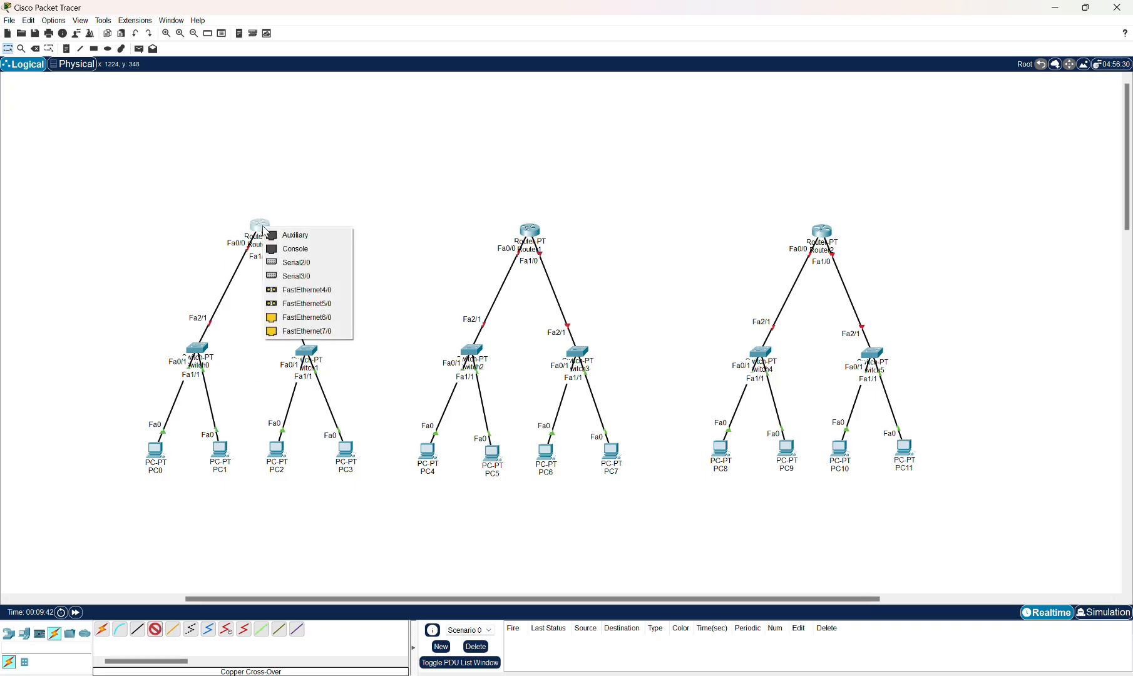
click(292, 318)
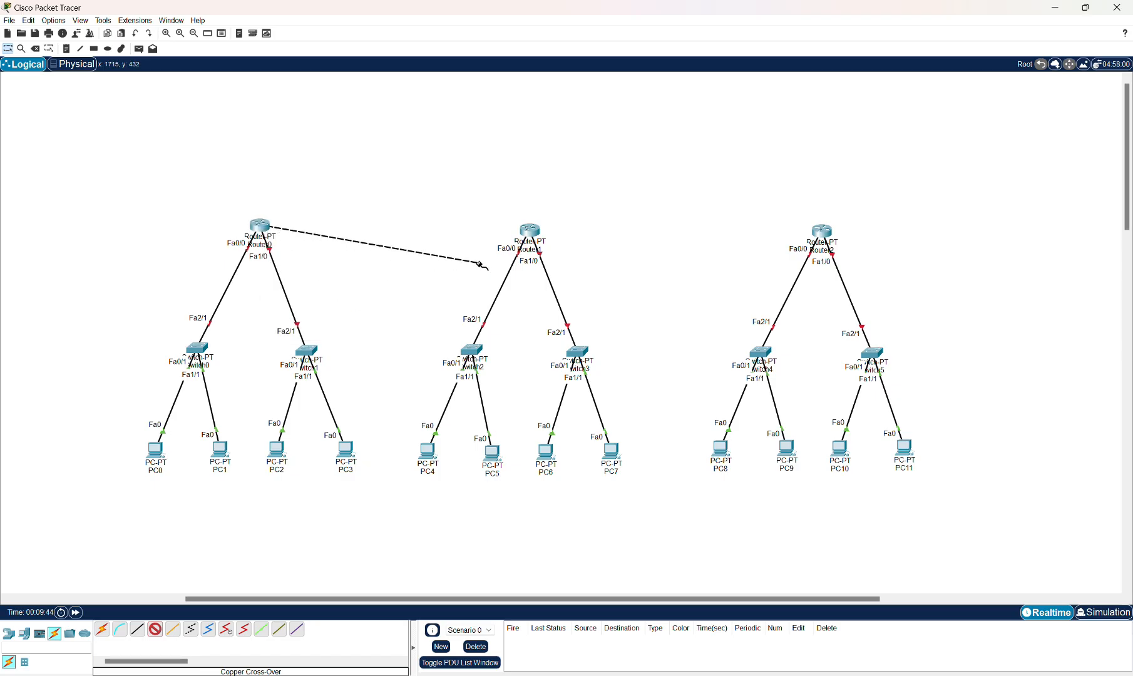
click(532, 231)
click(575, 320)
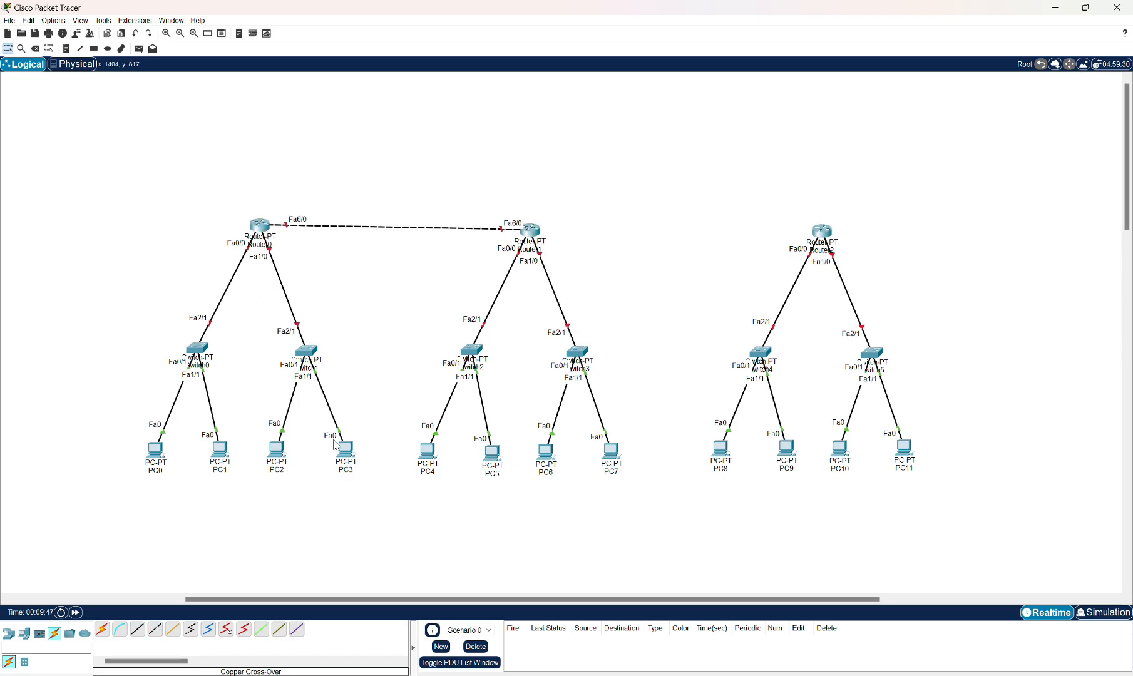
Connect Router1's FastEthernet7/0 to Router2's FastEthernet6/0 with a copper cross-over cable.
click(155, 629)
click(530, 231)
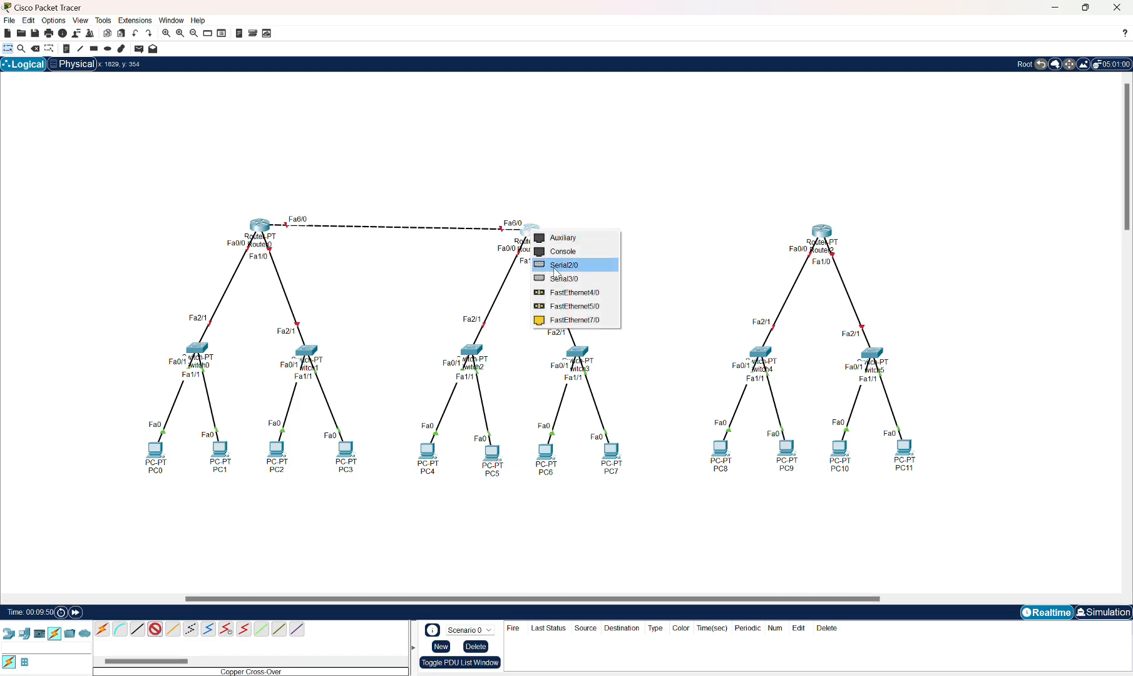
click(559, 320)
click(824, 234)
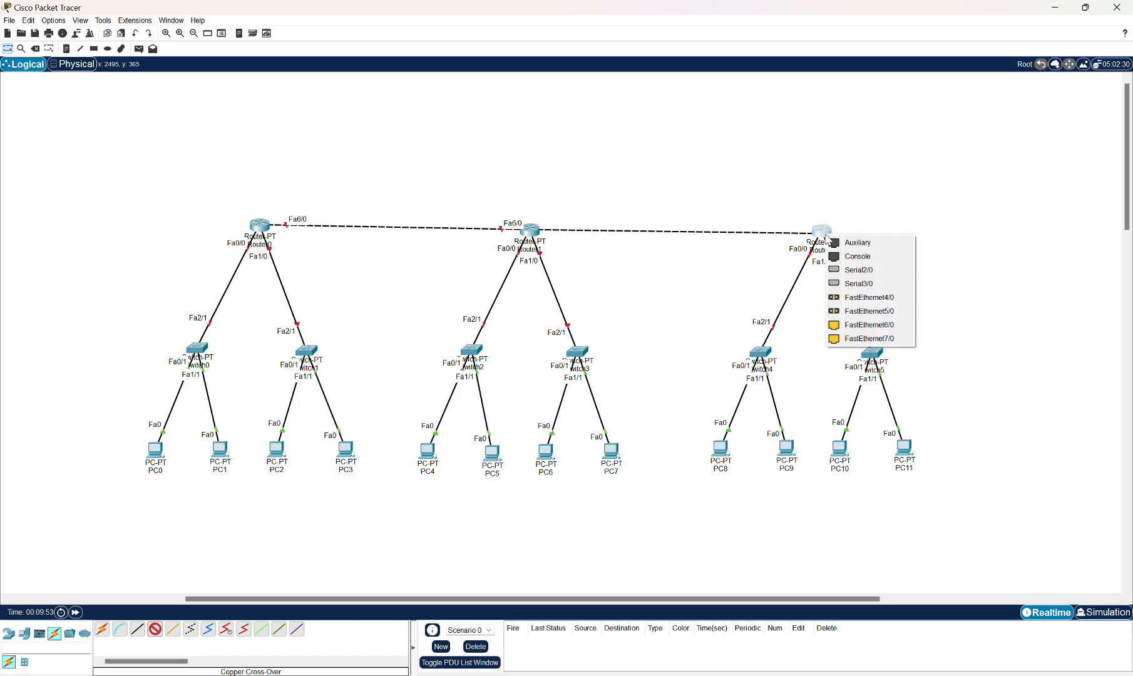
click(844, 324)
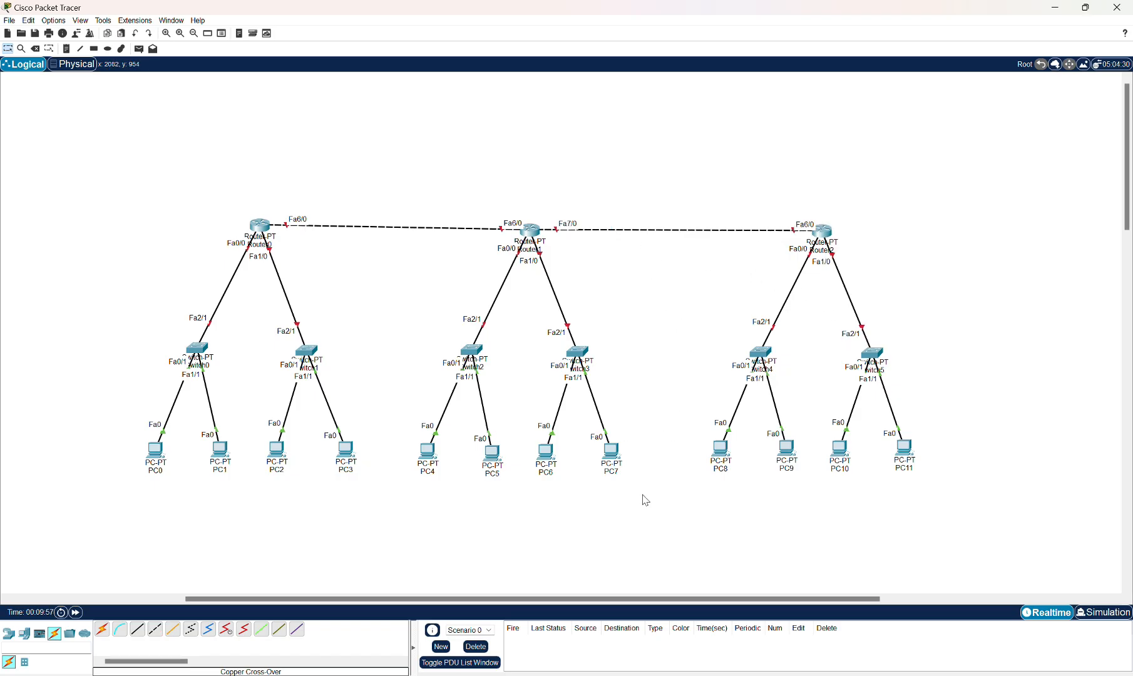
Place a DSL-Modem-PT to the right of Router2.
drag(488, 600, 564, 602)
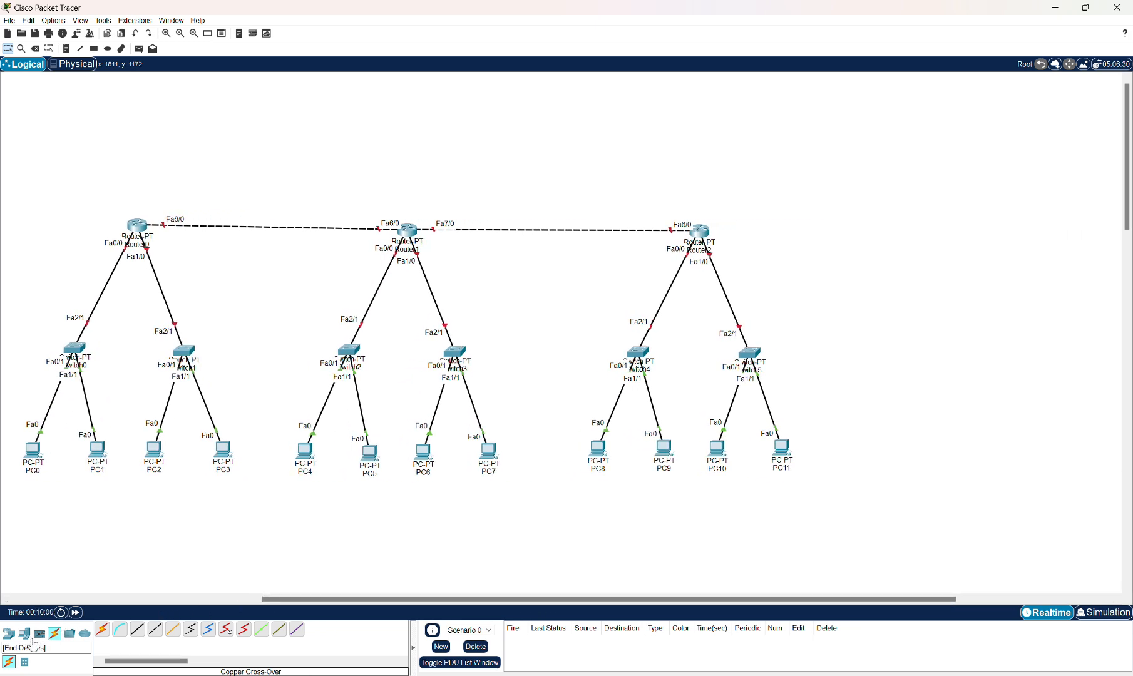
click(8, 634)
click(84, 662)
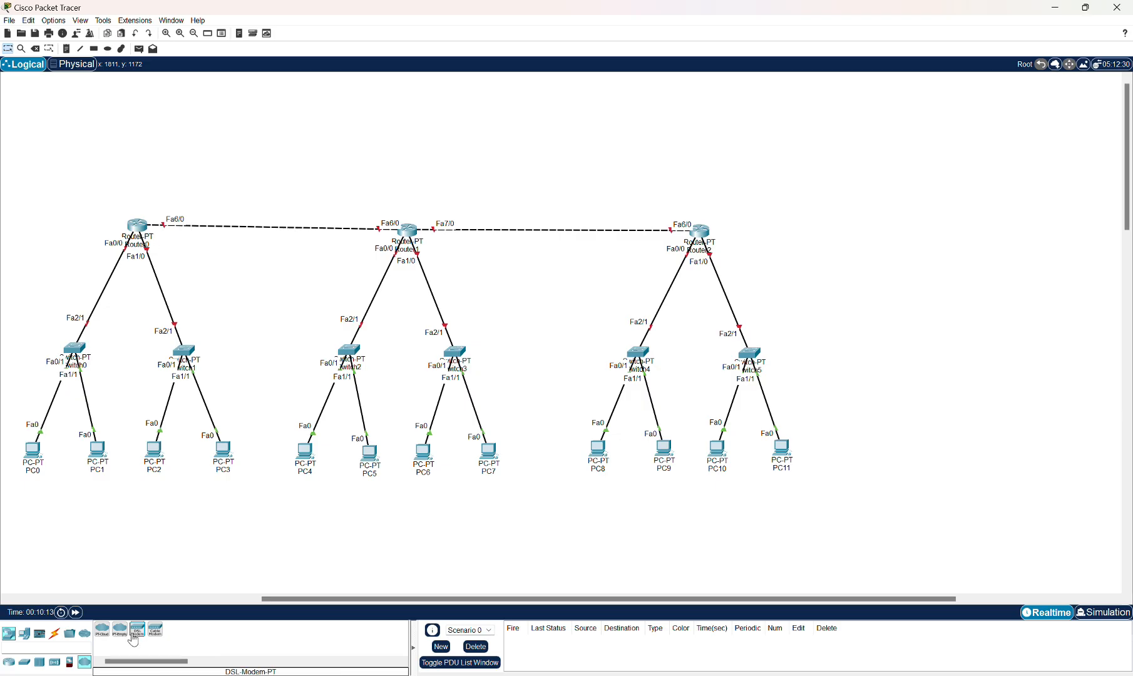
click(138, 629)
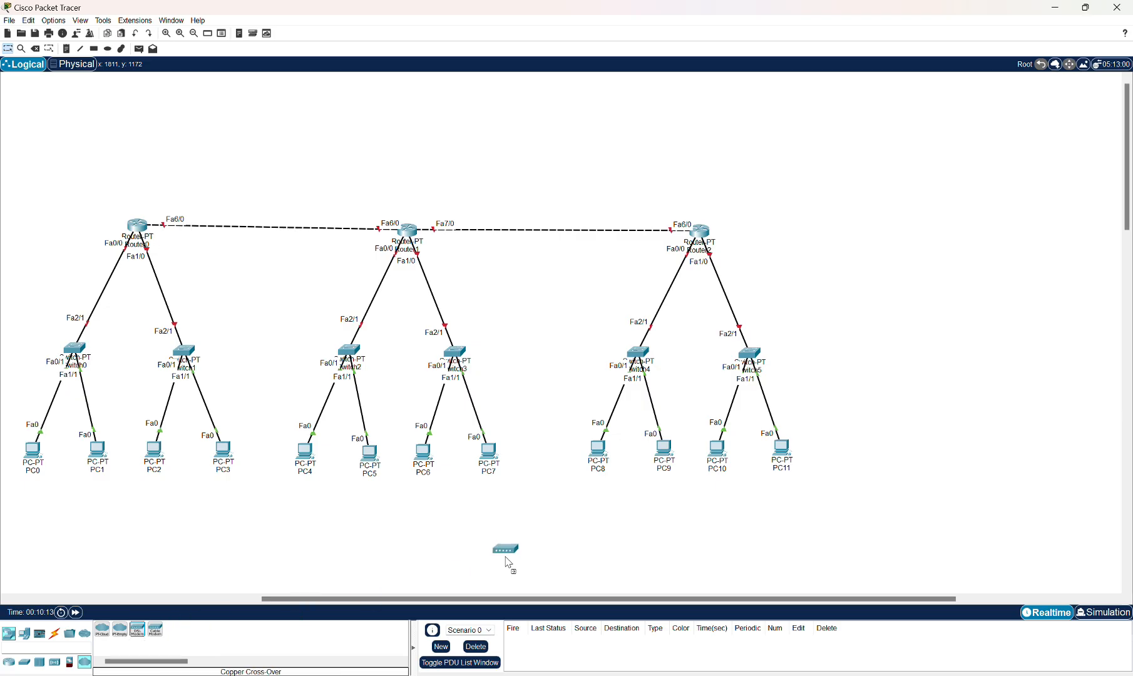
click(880, 248)
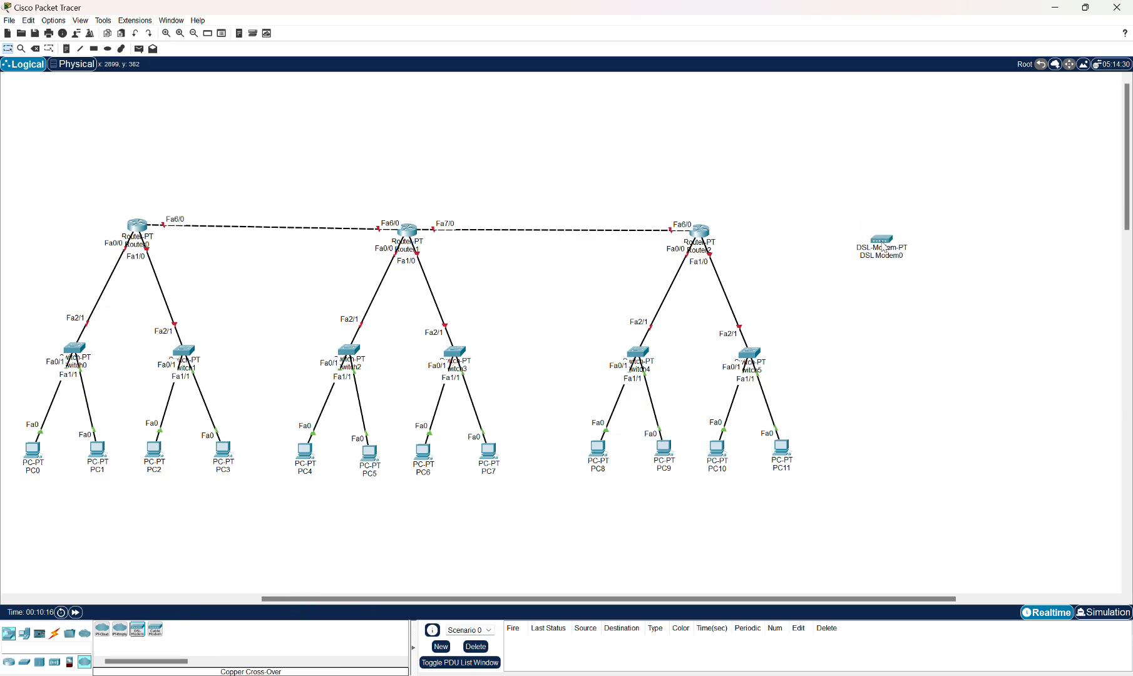
drag(883, 244, 883, 236)
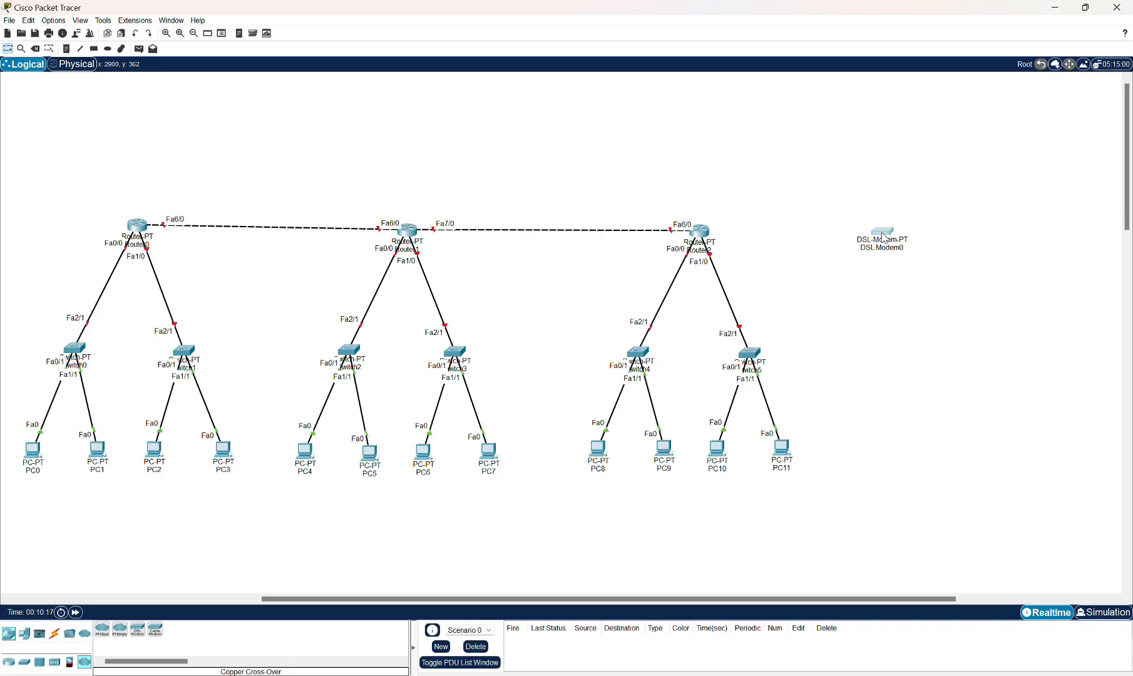
Place a Cloud-PT right of the DSL modem and a Server-PT below the cloud.
click(101, 636)
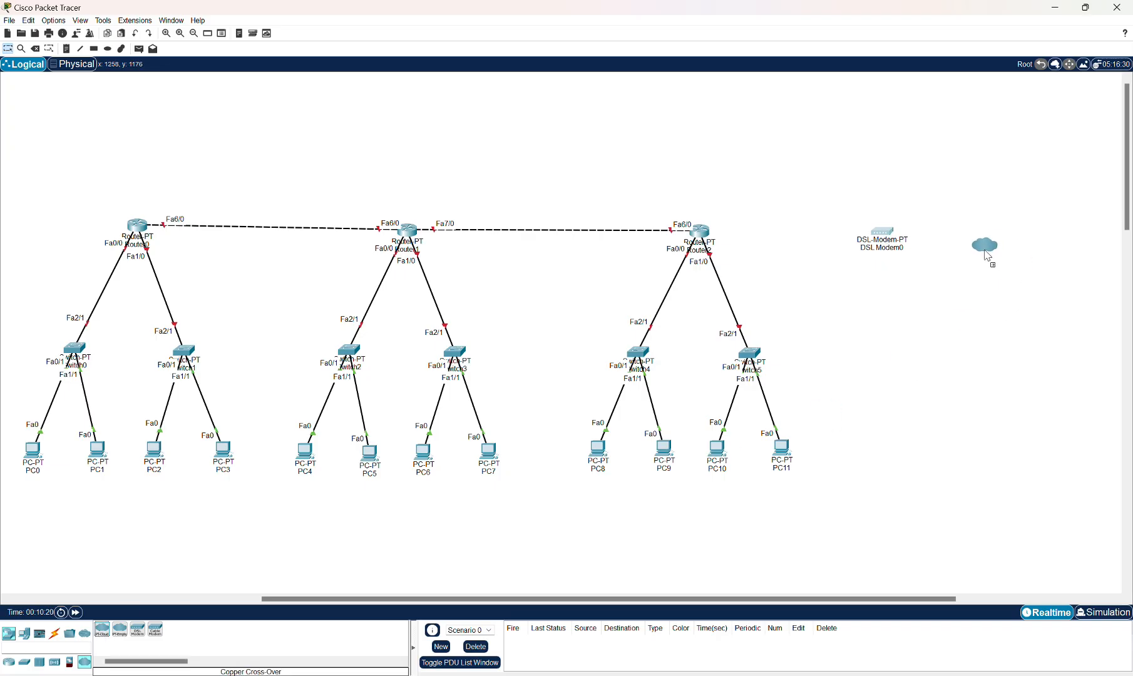
click(982, 245)
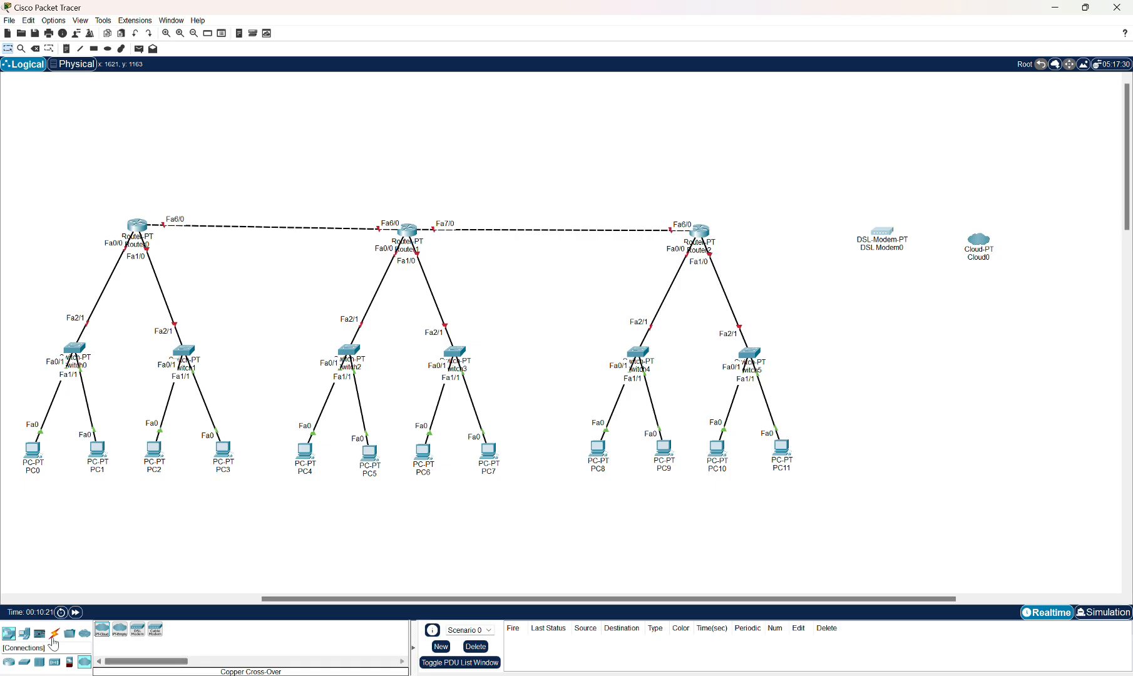
click(12, 636)
click(24, 634)
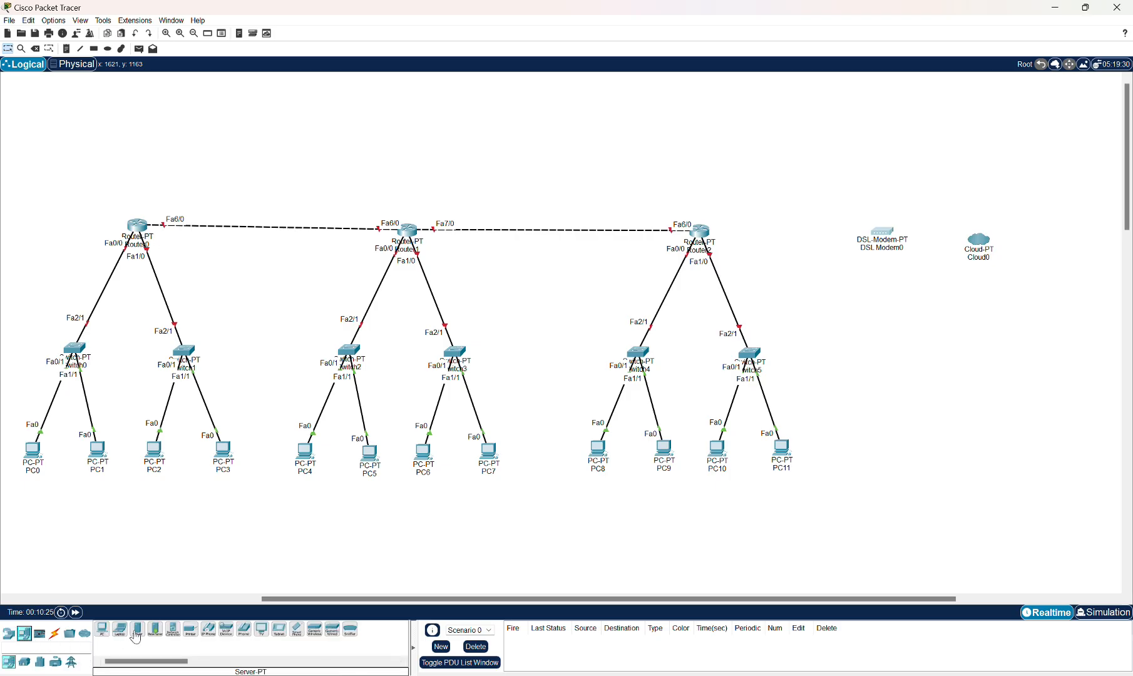
click(135, 634)
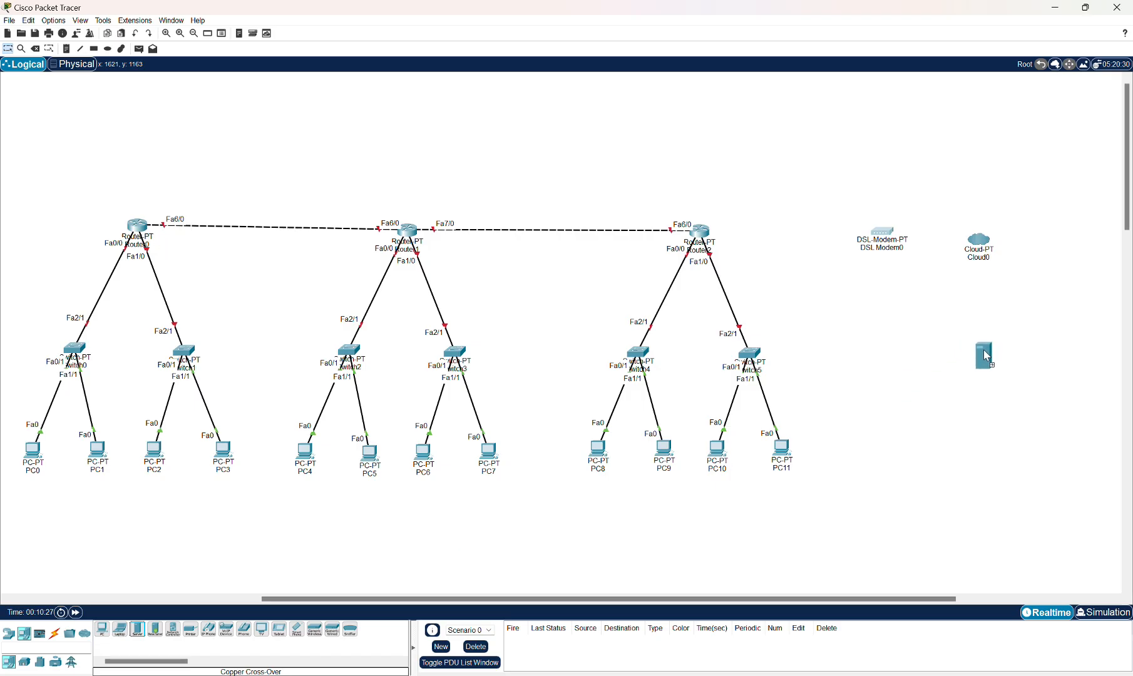
click(984, 355)
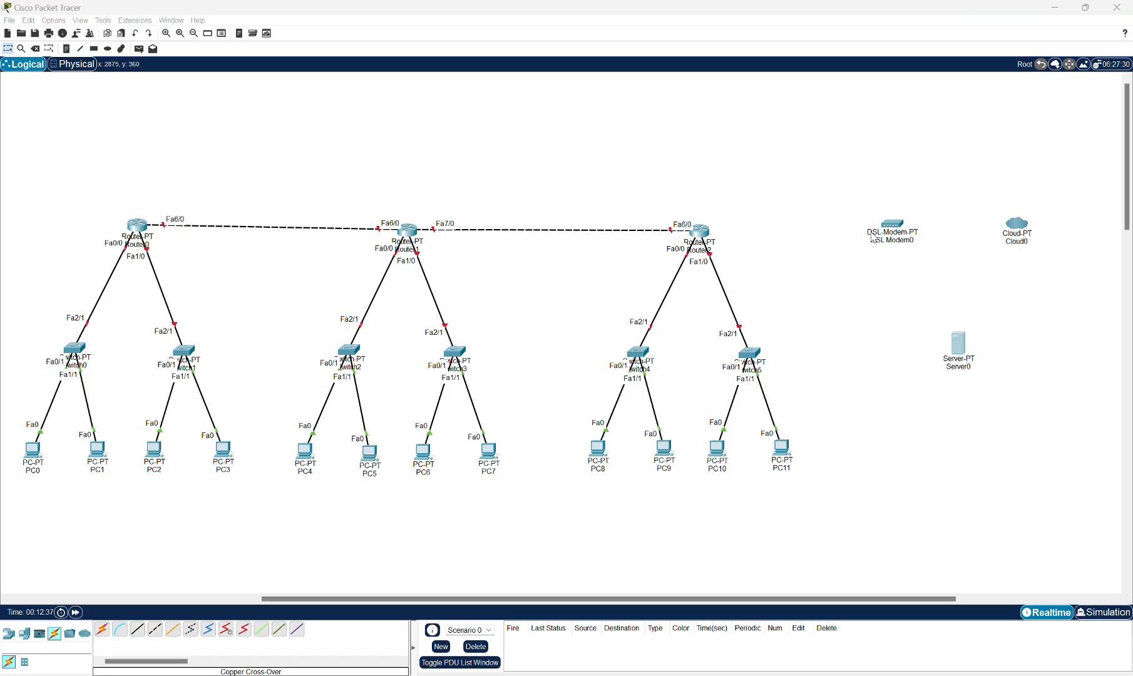
Connect Router2's FastEthernet7/0 to the DSL modem's Port 1 with a copper straight-through cable.
click(140, 633)
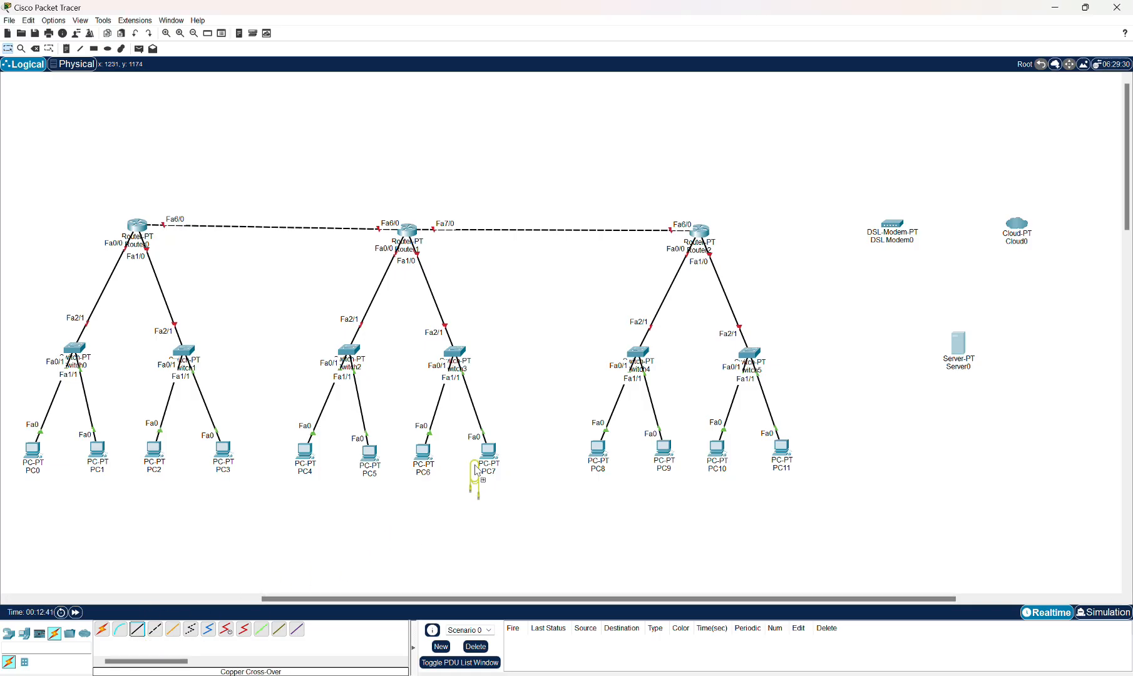
click(137, 630)
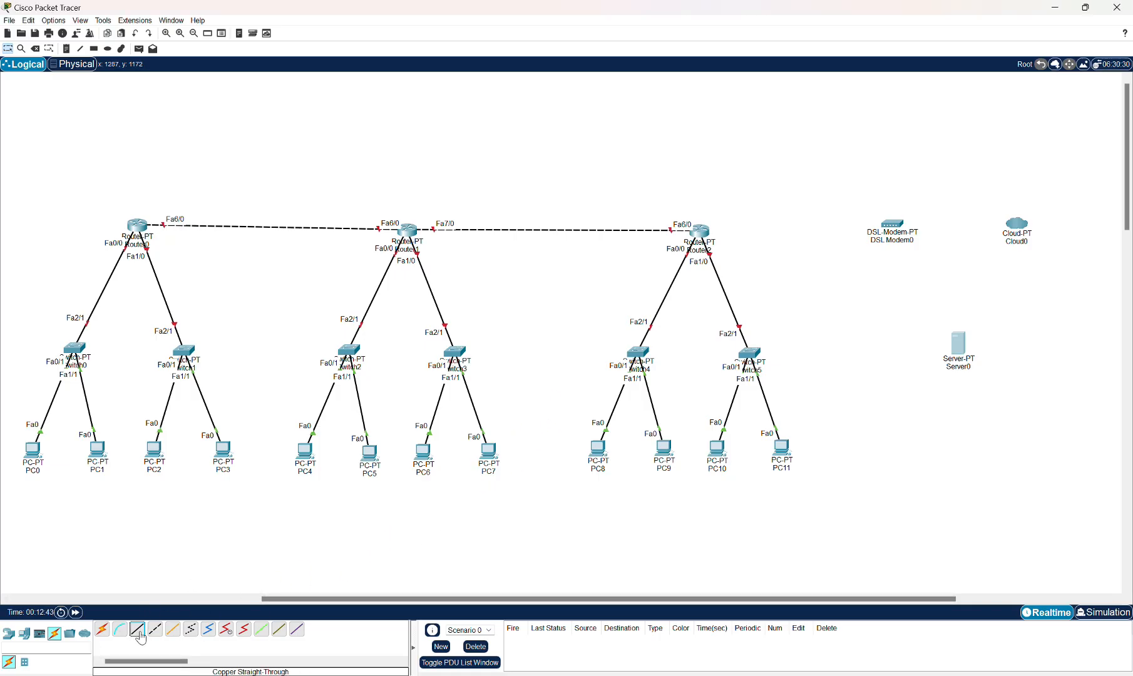
click(702, 239)
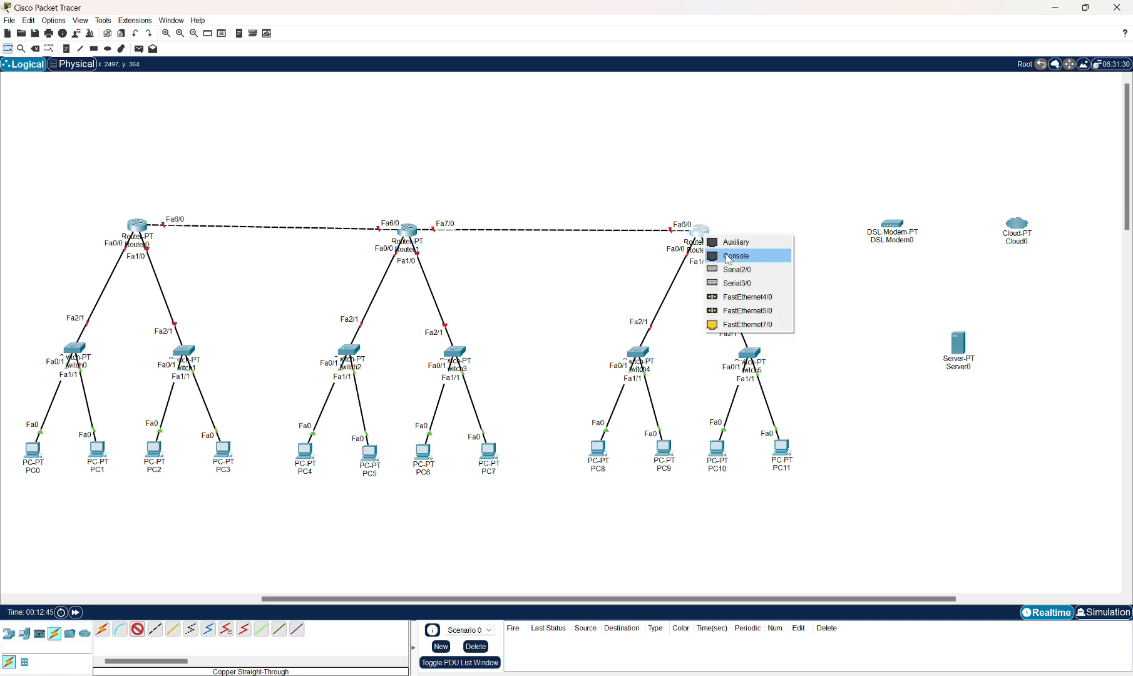
click(740, 324)
click(901, 229)
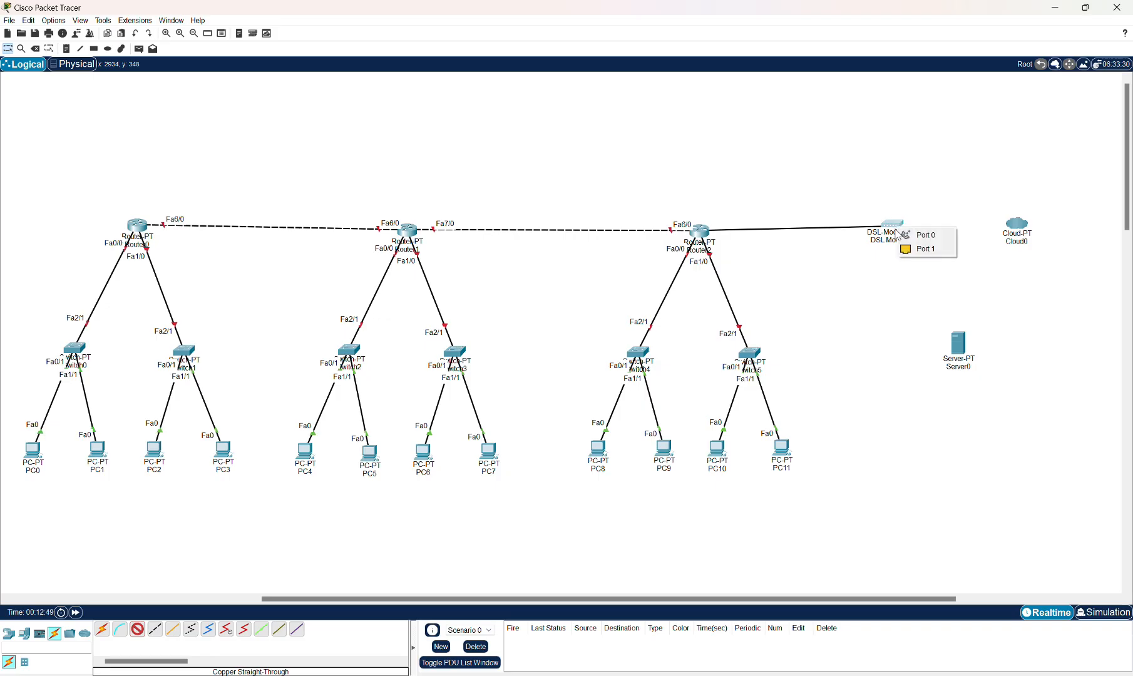
click(907, 249)
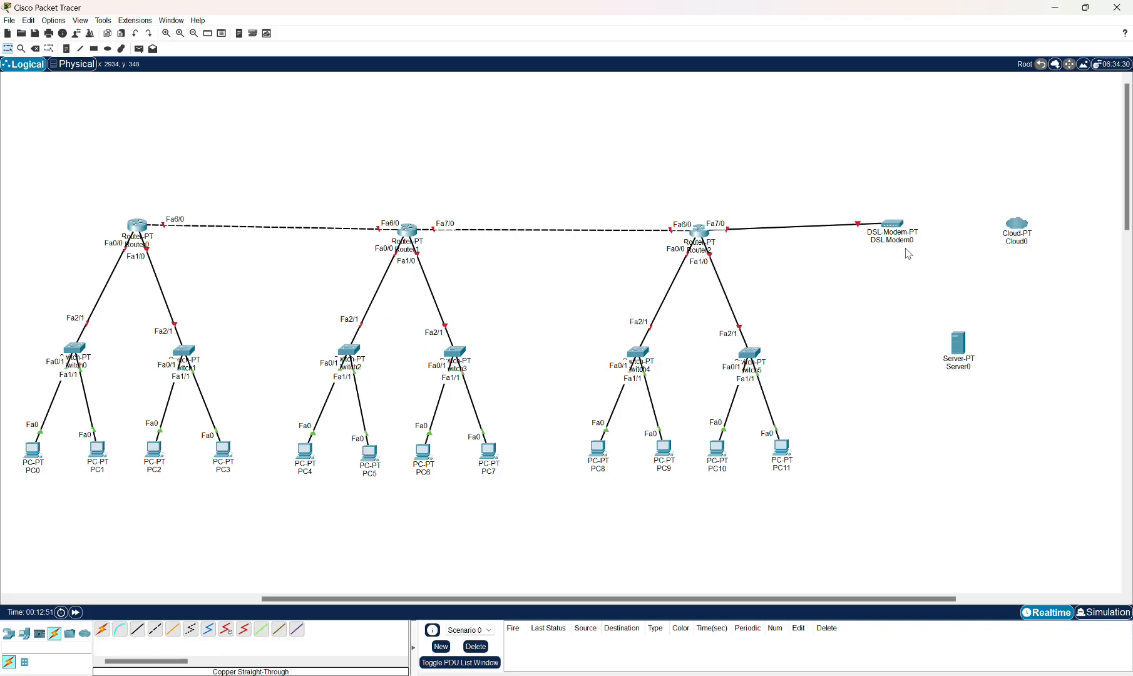
Connect the DSL modem's Port 0 to Cloud0's Modem4 with a phone cable.
drag(901, 232, 896, 231)
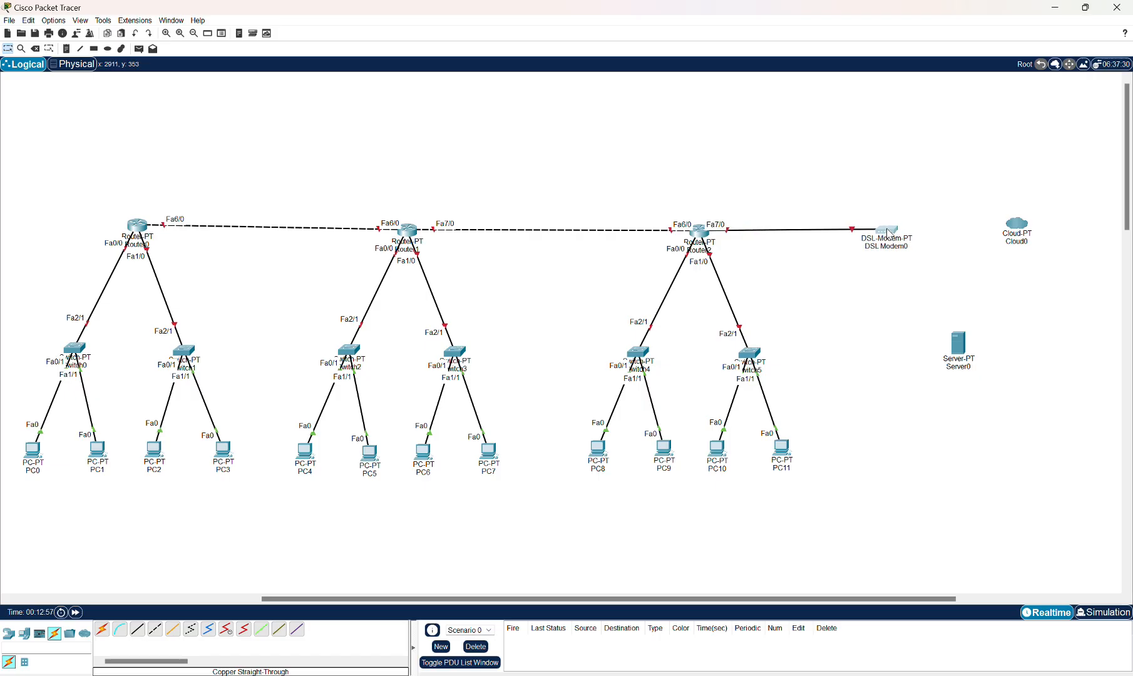
click(895, 232)
click(889, 207)
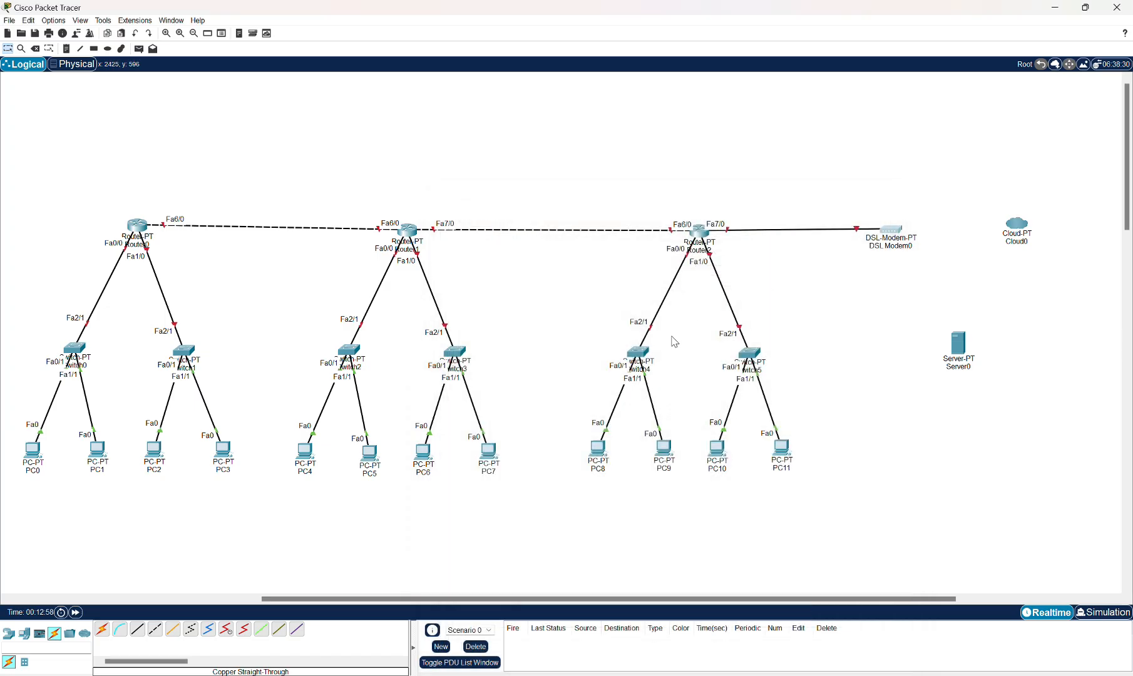
click(191, 630)
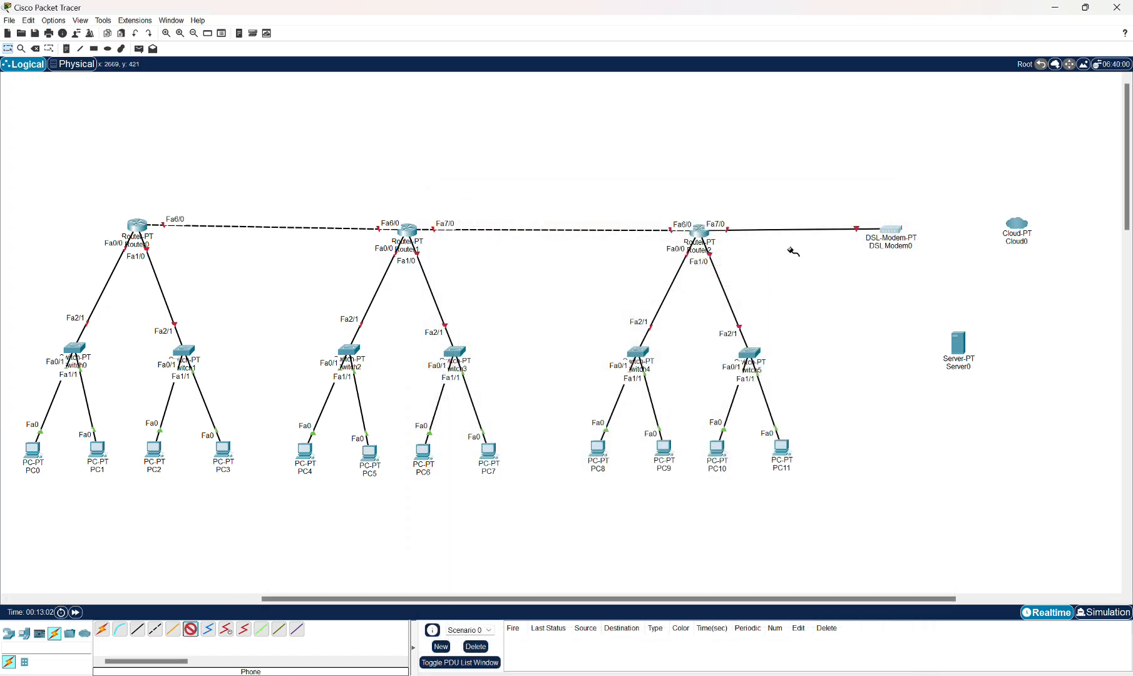
click(893, 231)
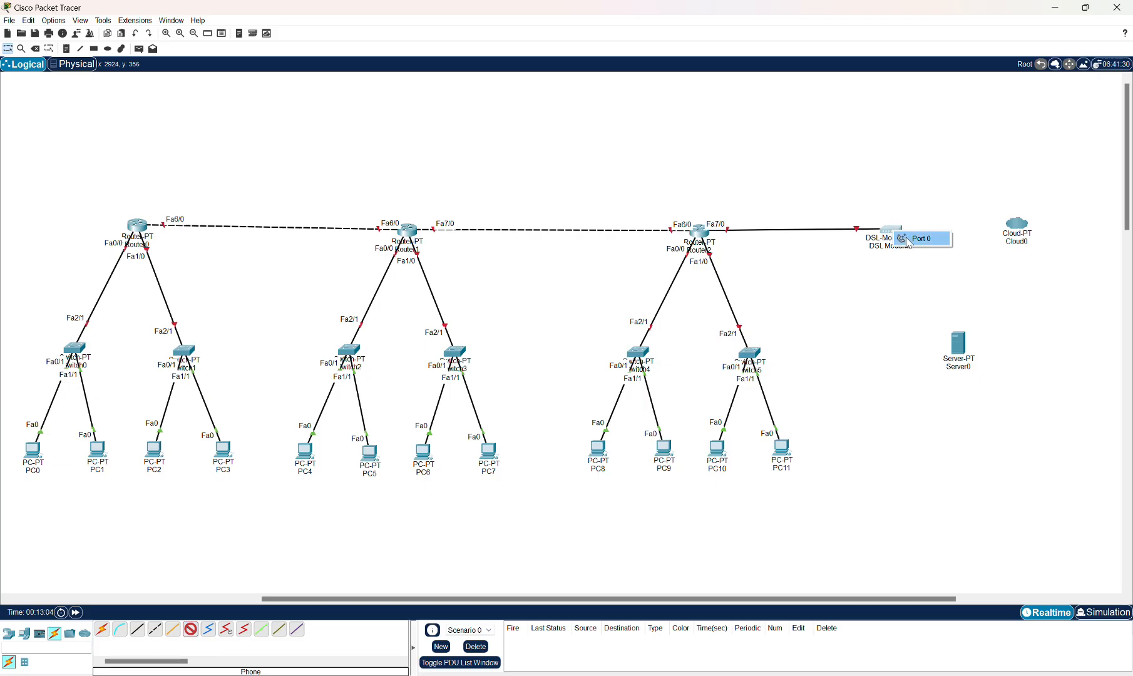
click(911, 240)
click(1018, 224)
click(1018, 224)
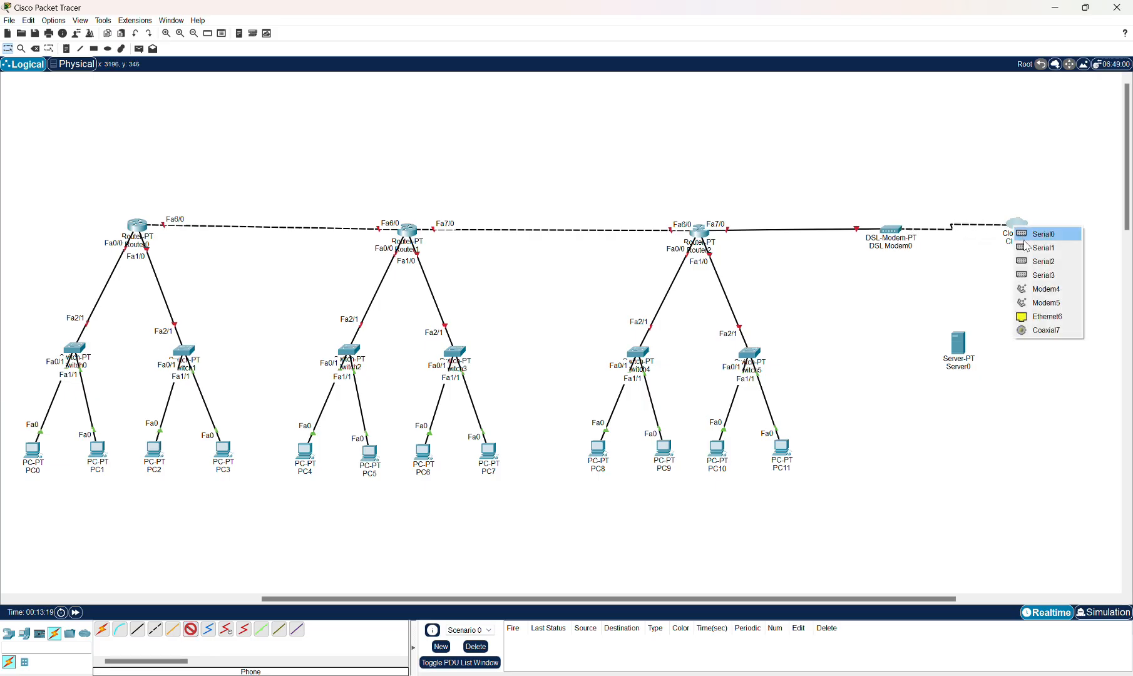
click(1033, 290)
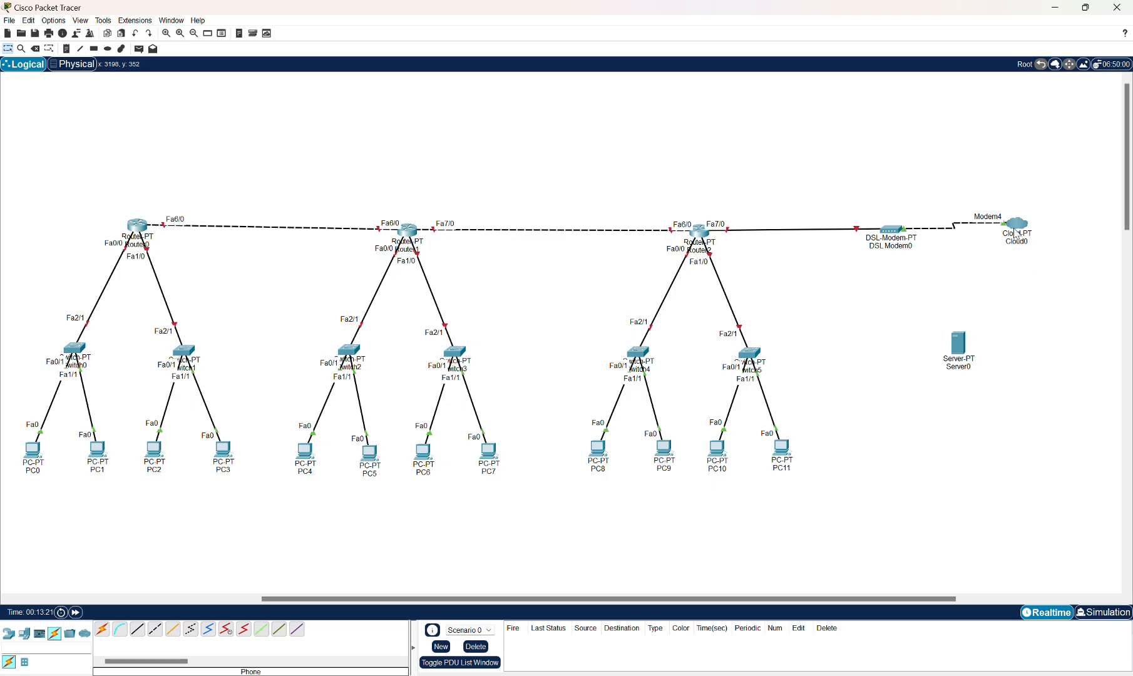
Connect Cloud0's Ethernet6 to Server0's FastEthernet0 with a copper straight-through cable.
drag(1019, 226, 1023, 230)
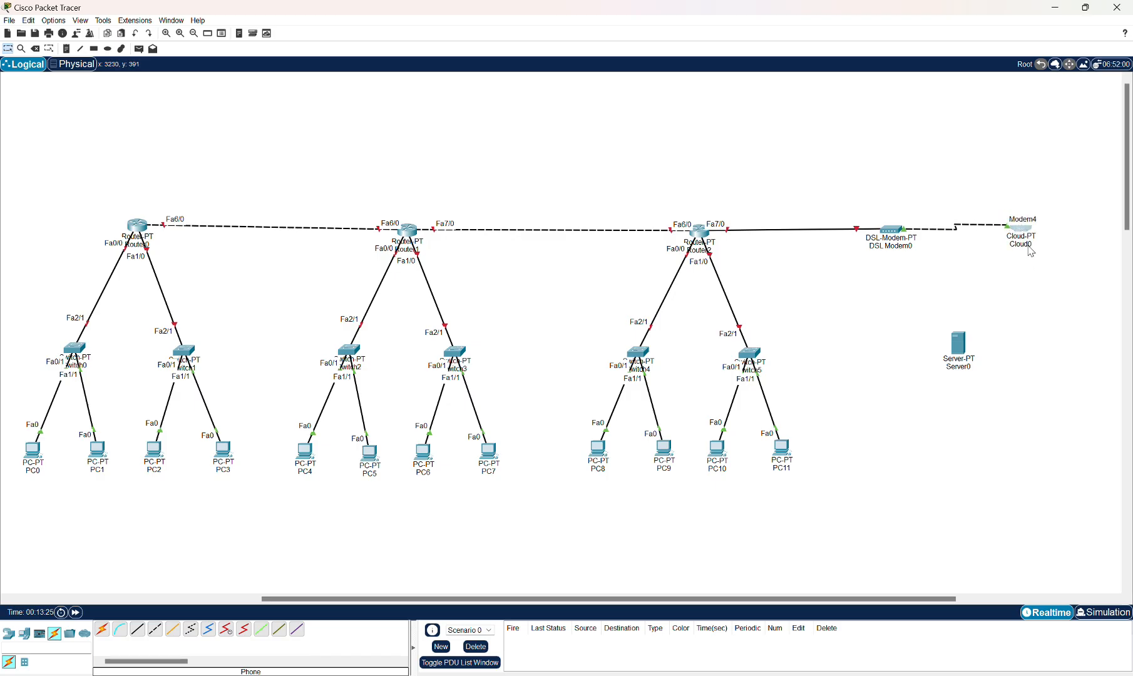
click(138, 634)
click(1028, 235)
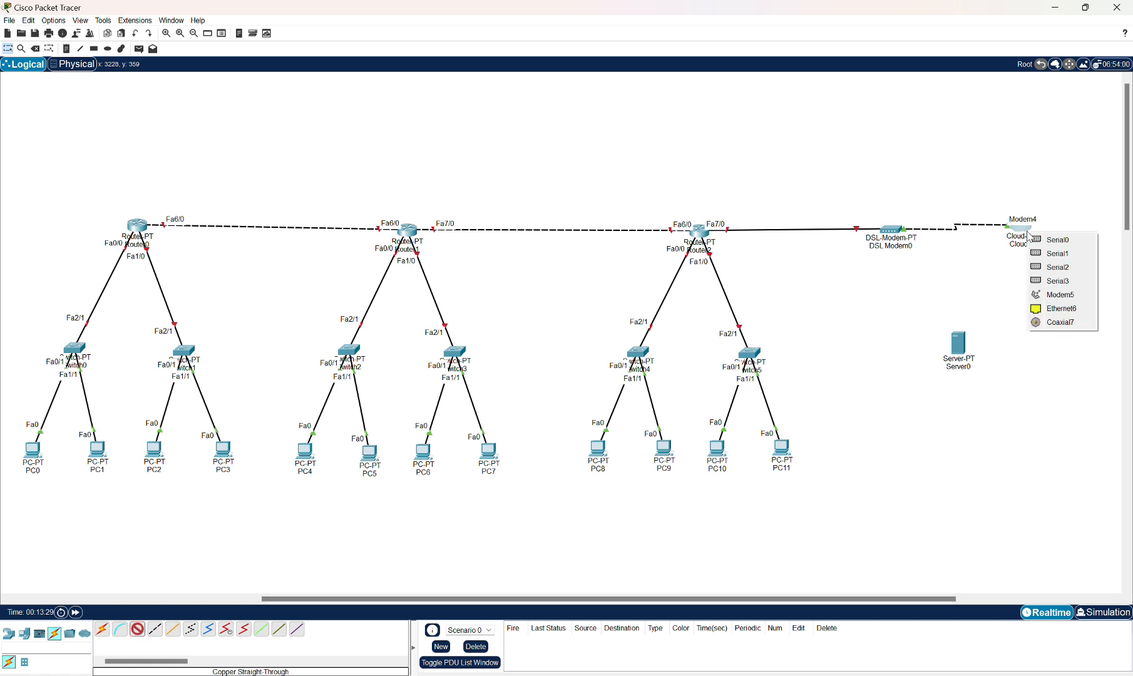
click(1053, 308)
click(963, 345)
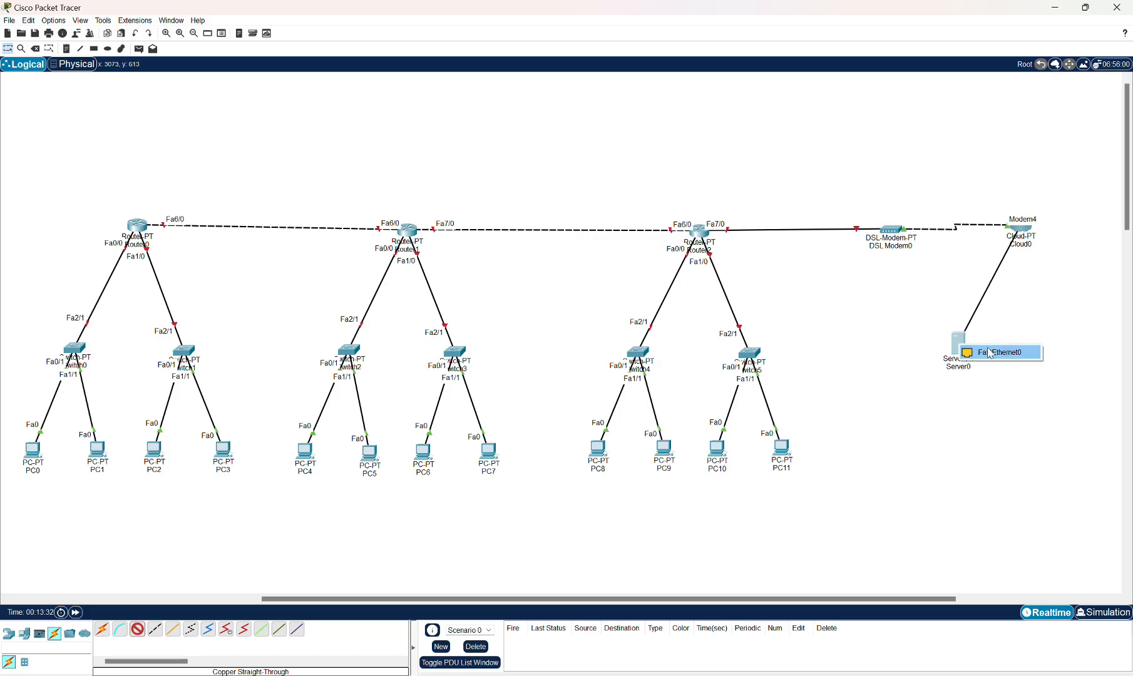
click(1000, 353)
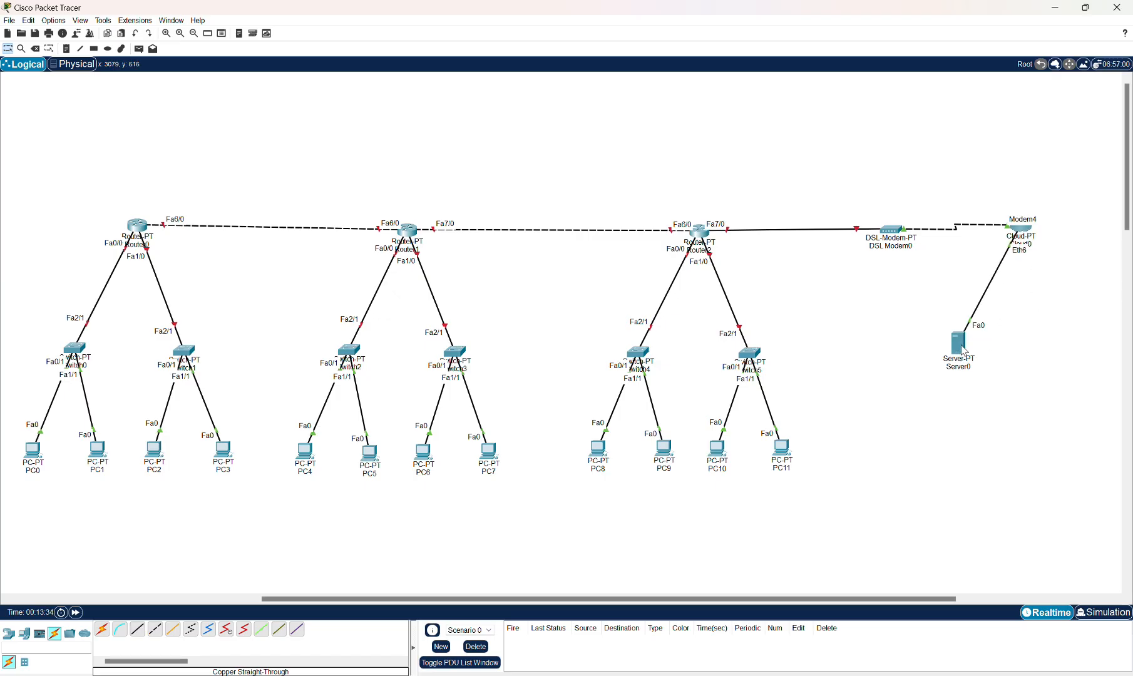
Nudge Server0 and Router0 slightly to tidy their positions.
drag(964, 350, 957, 348)
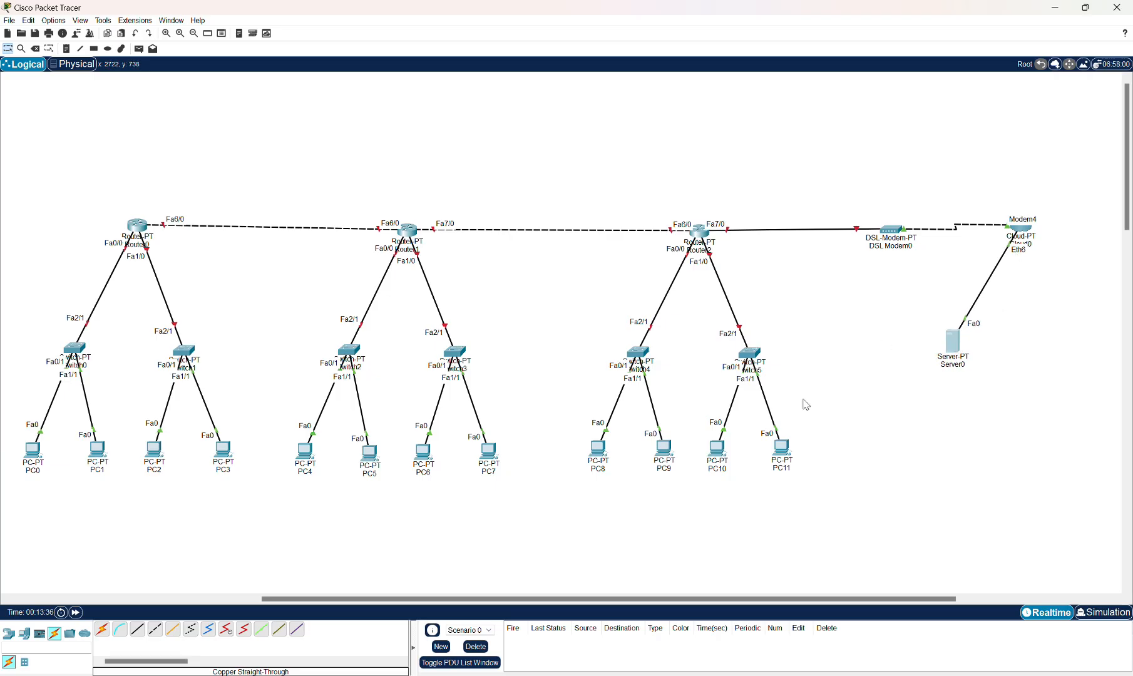
drag(525, 599, 468, 599)
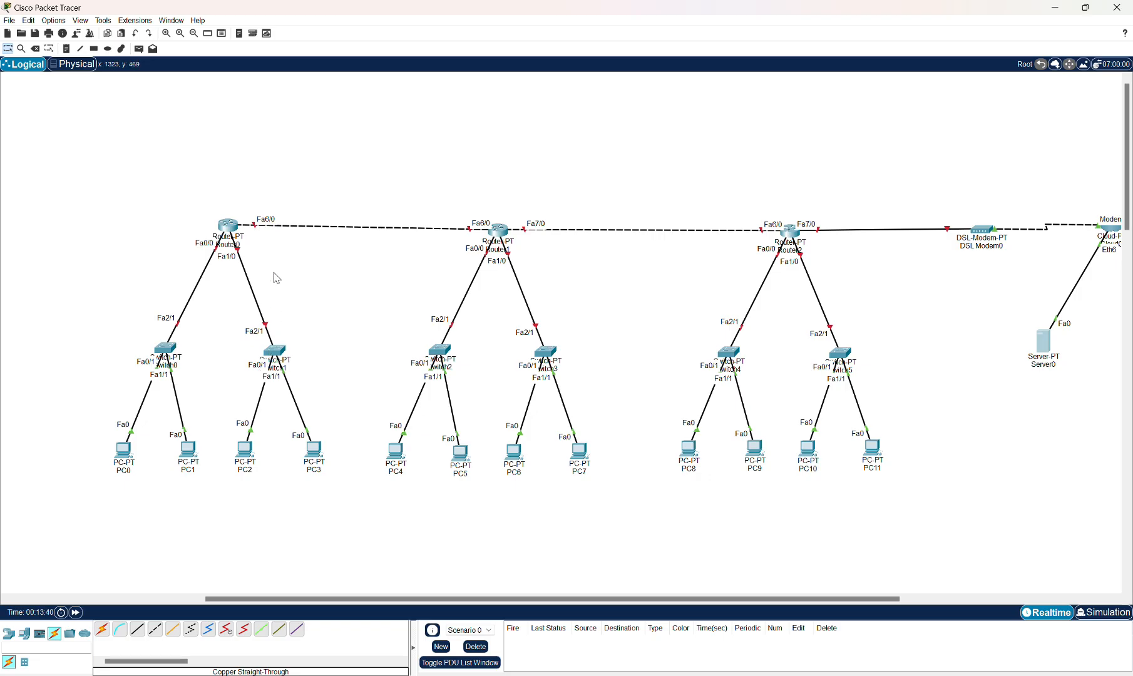
drag(236, 235, 231, 229)
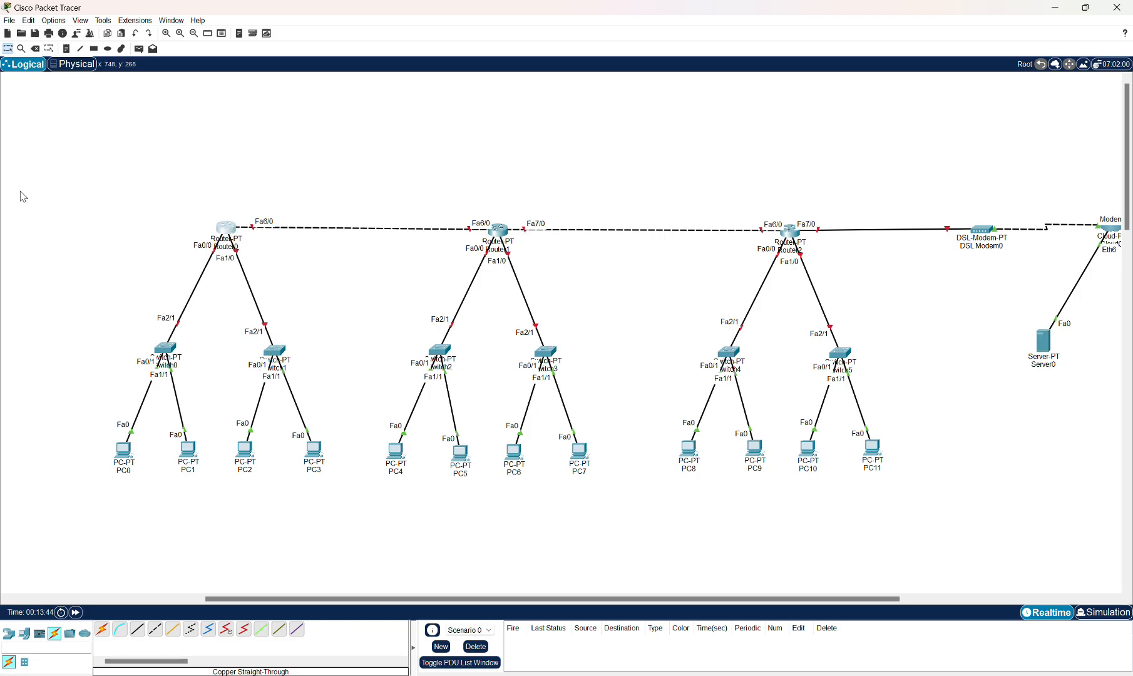
Draw a green-filled rectangle around Router0, its two switches and PC0–PC3.
click(94, 49)
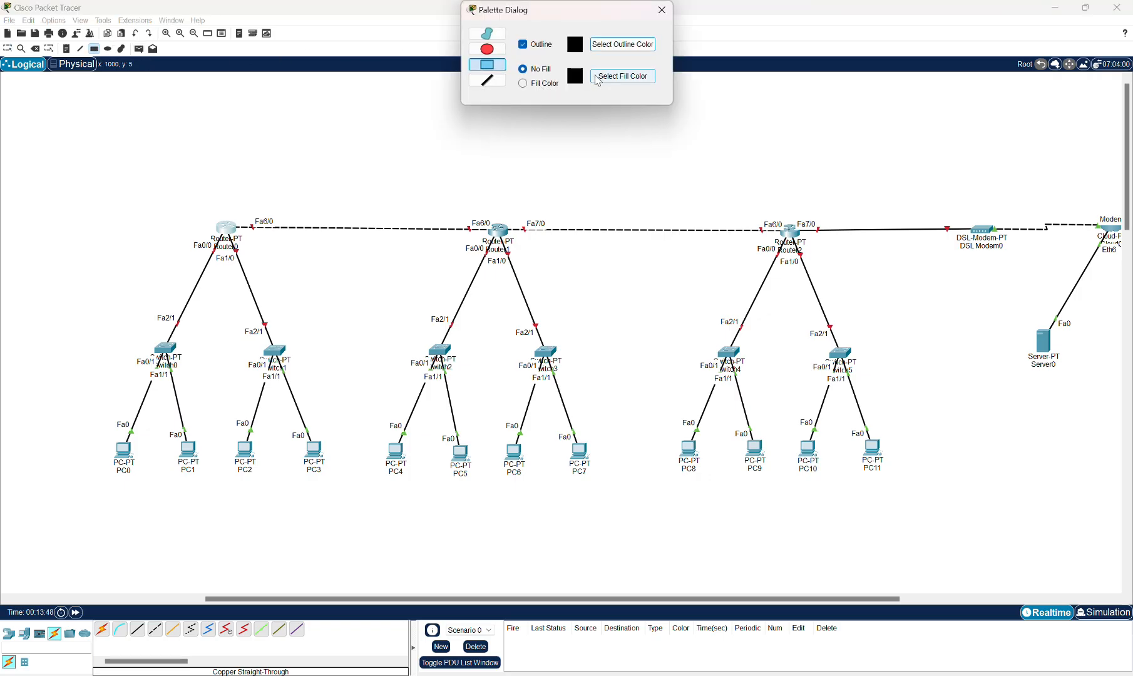
click(550, 86)
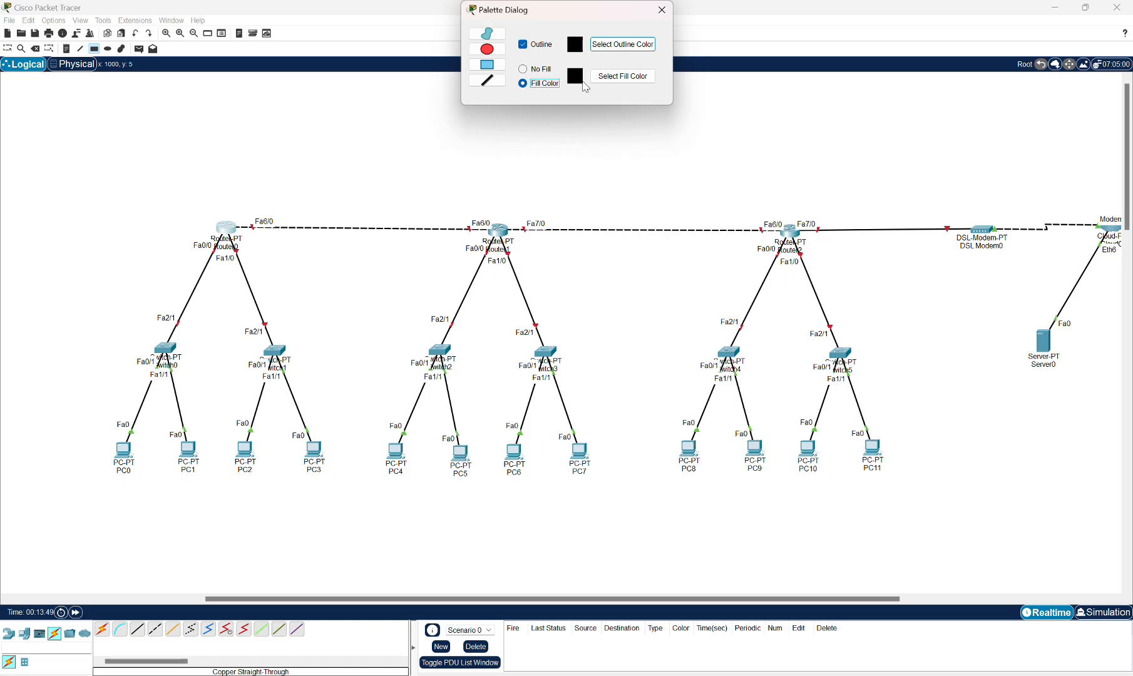
click(600, 77)
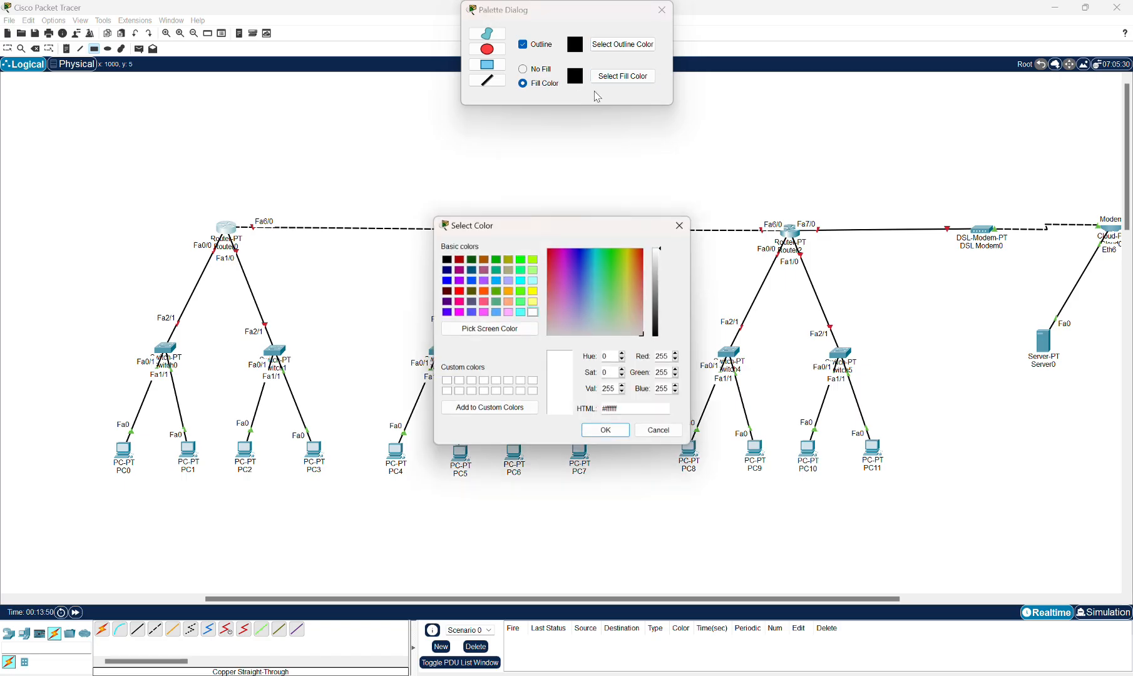
click(495, 259)
click(607, 431)
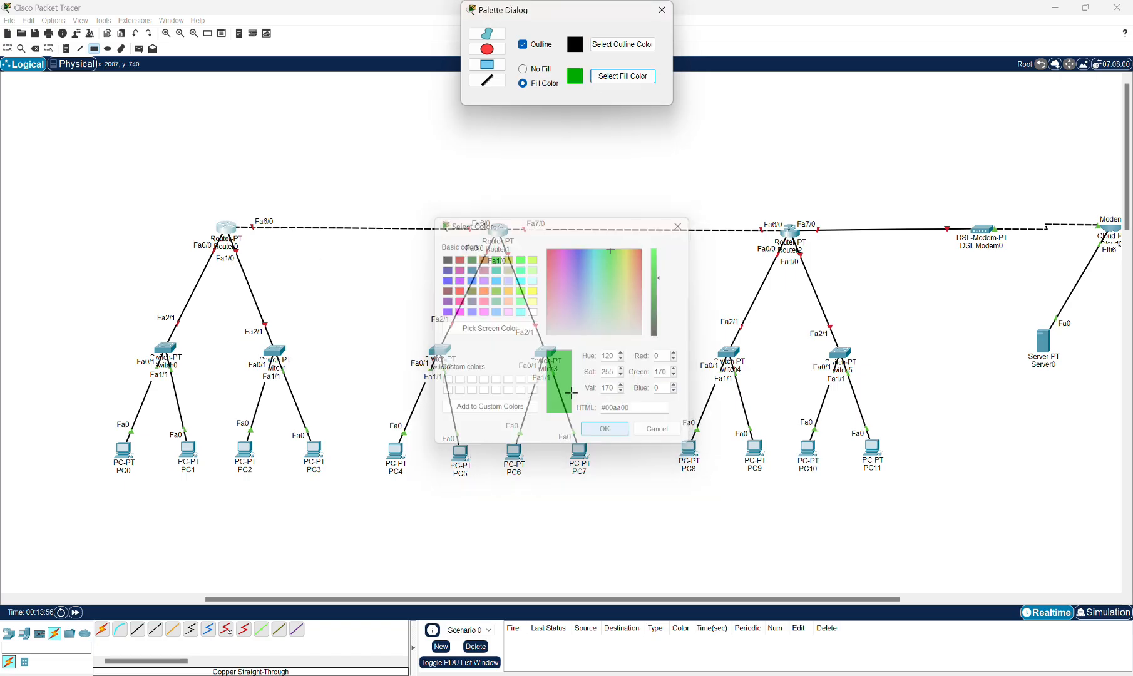
mouse_move(77, 165)
mouse_down()
mouse_move(365, 470)
mouse_move(367, 499)
mouse_move(329, 493)
mouse_up()
Draw a purple-filled rectangle around Router1, its two switches and PC4–PC7.
click(623, 76)
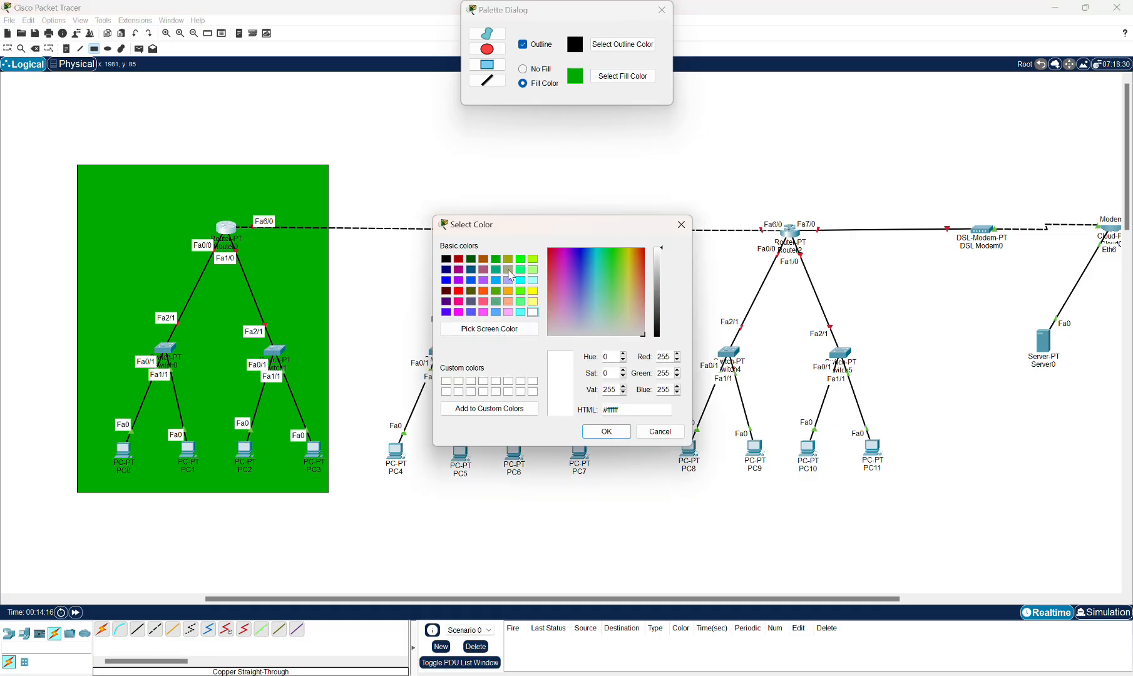
click(484, 281)
click(606, 432)
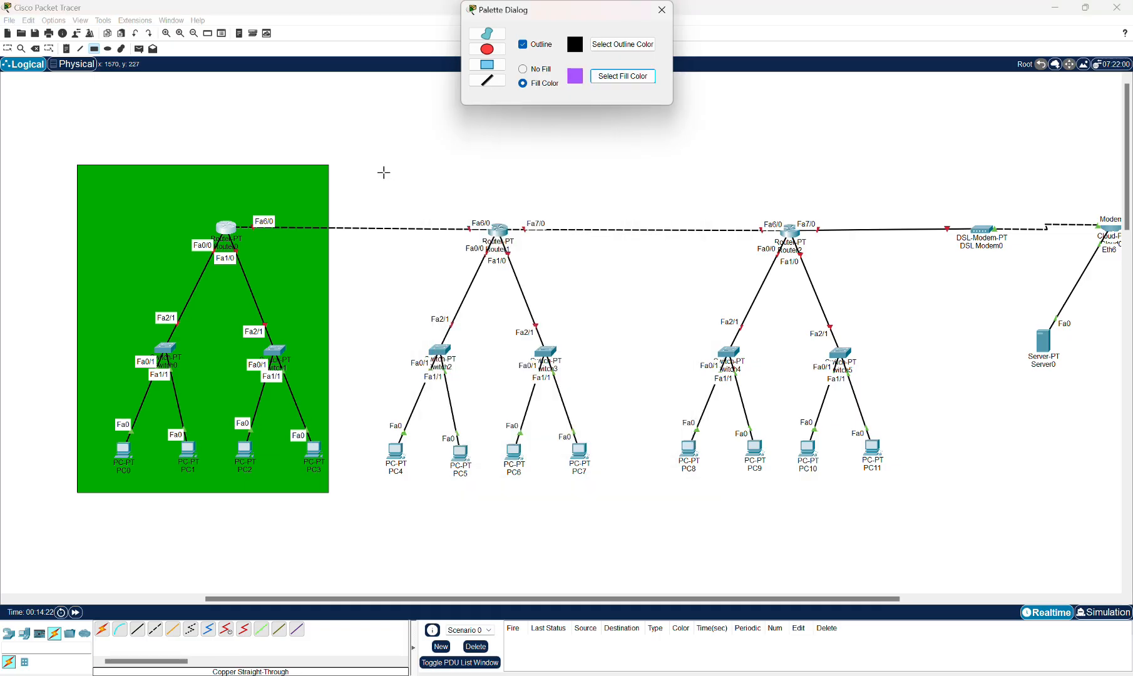
drag(370, 165, 613, 492)
Draw a yellow-filled rectangle around Router2, its two switches and PC8–PC11.
click(622, 75)
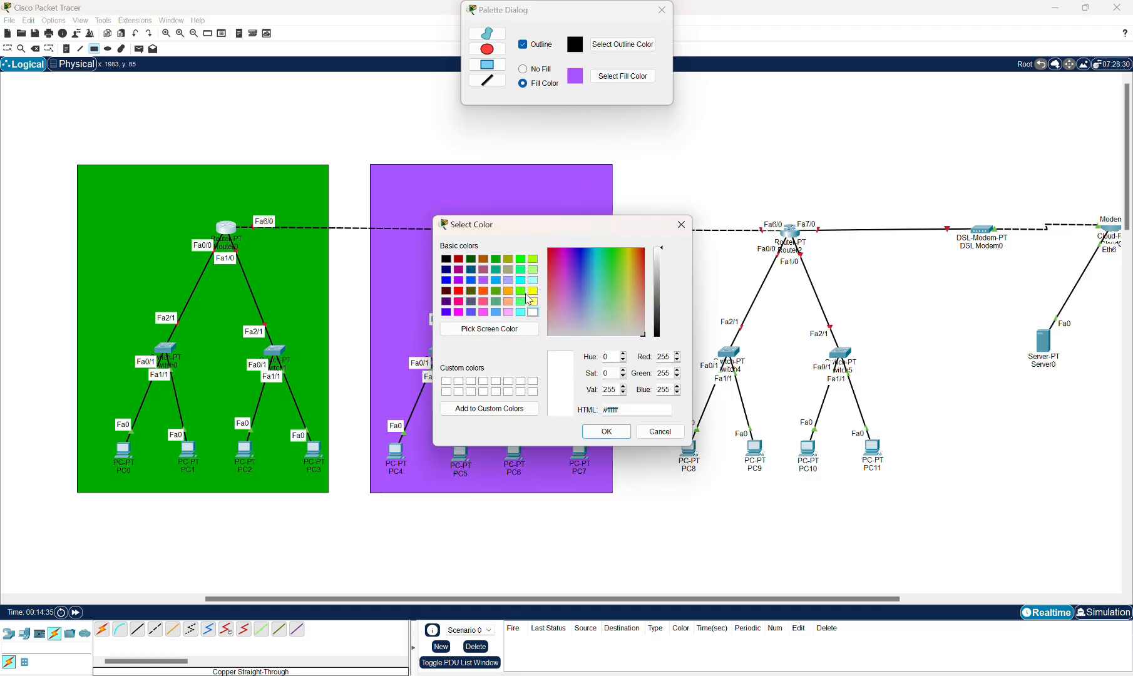
click(533, 301)
click(606, 431)
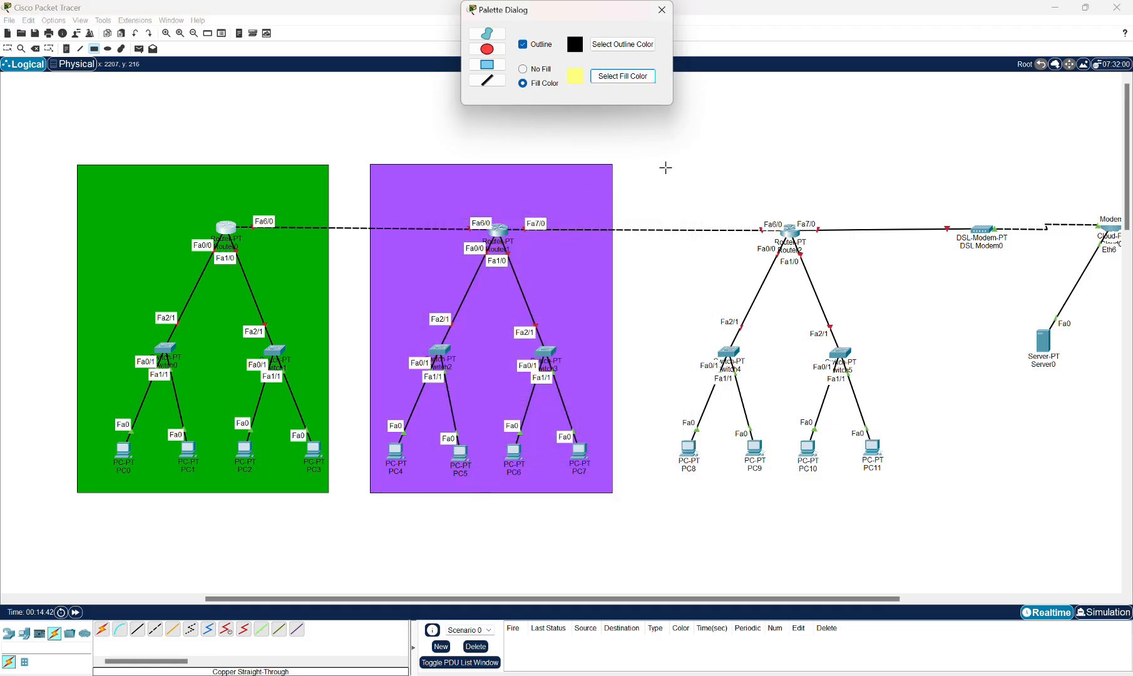
drag(664, 164, 894, 494)
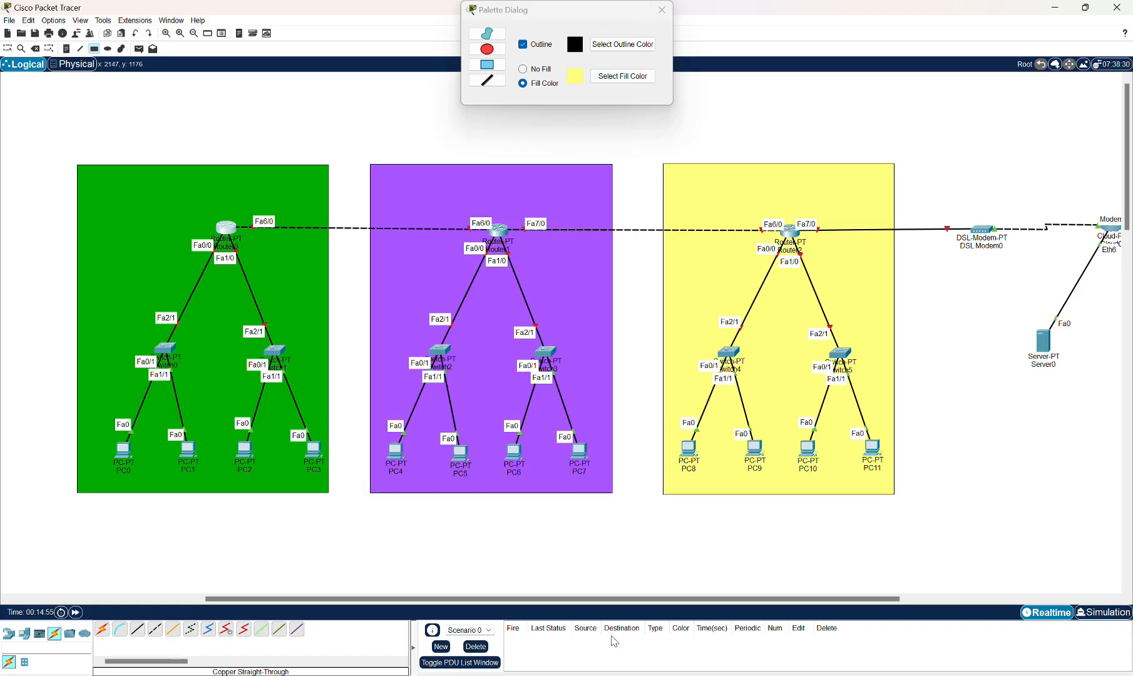
Draw a pink-filled rectangle around the DSL modem, the cloud and the server.
scroll(561, 385, right, 5)
click(622, 75)
click(458, 258)
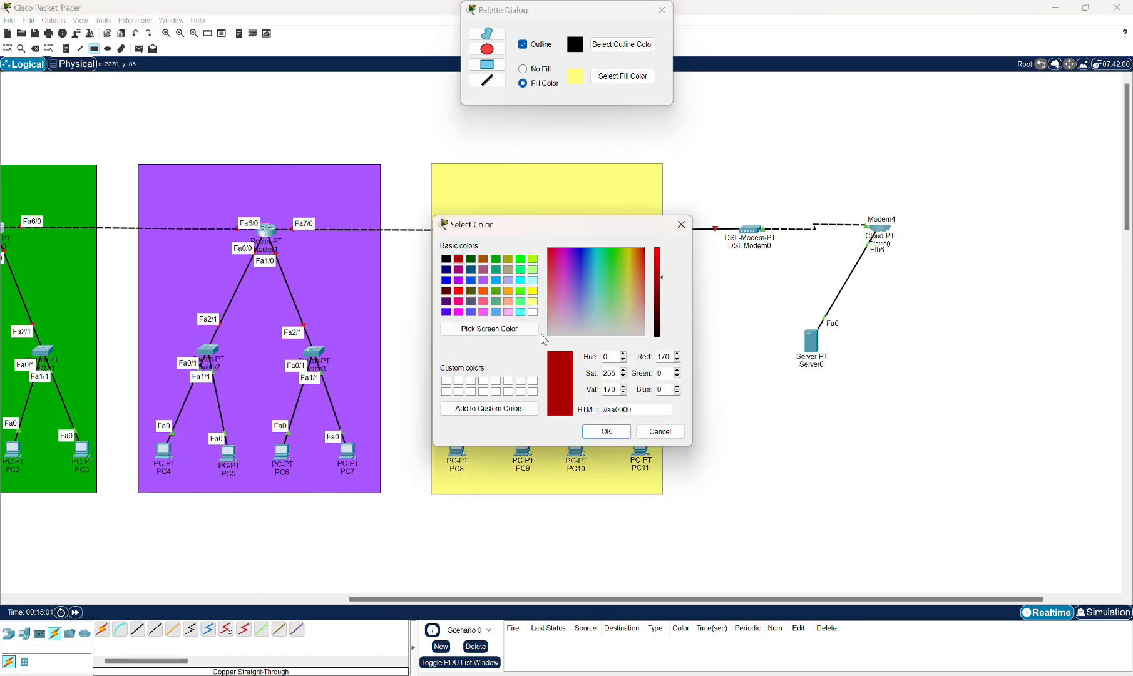
click(460, 303)
click(607, 431)
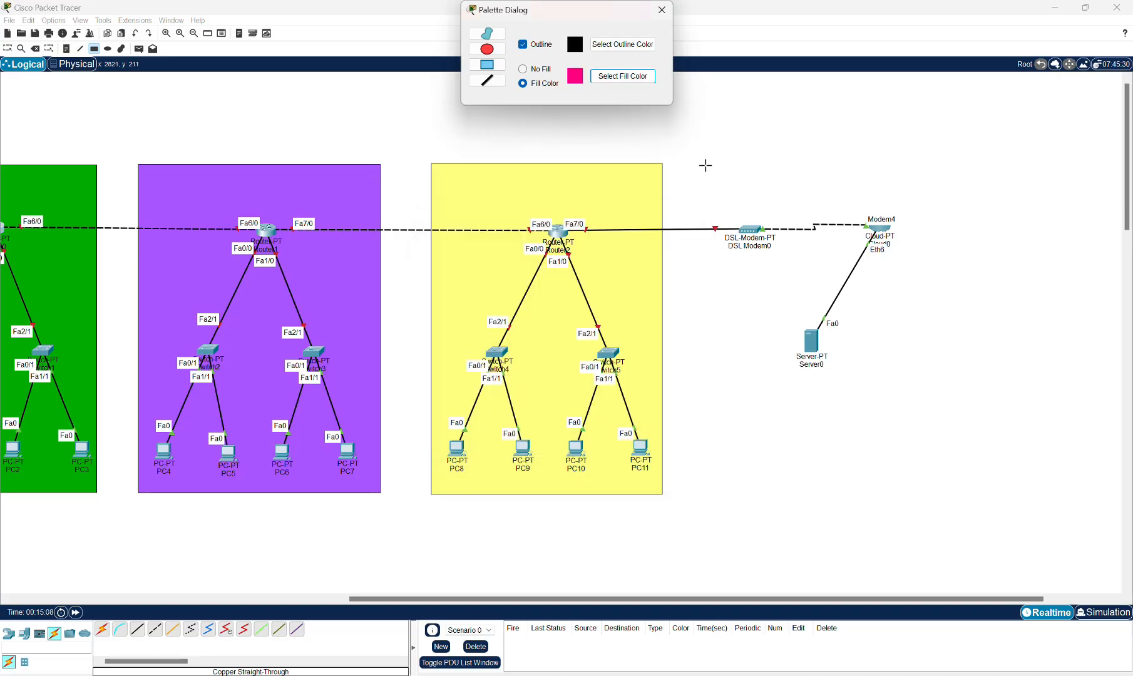
mouse_move(715, 164)
mouse_down()
mouse_move(737, 218)
mouse_move(925, 497)
mouse_up()
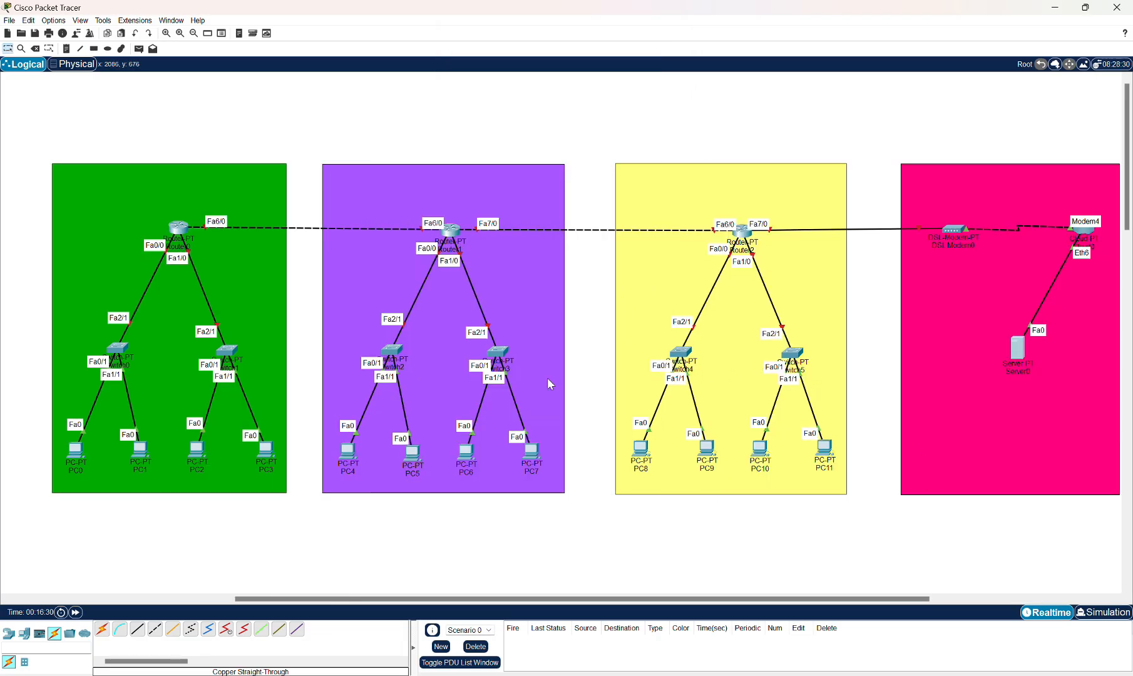
Add a note reading RUANG 1 in the top corner of the green area.
scroll(456, 599, left, 3)
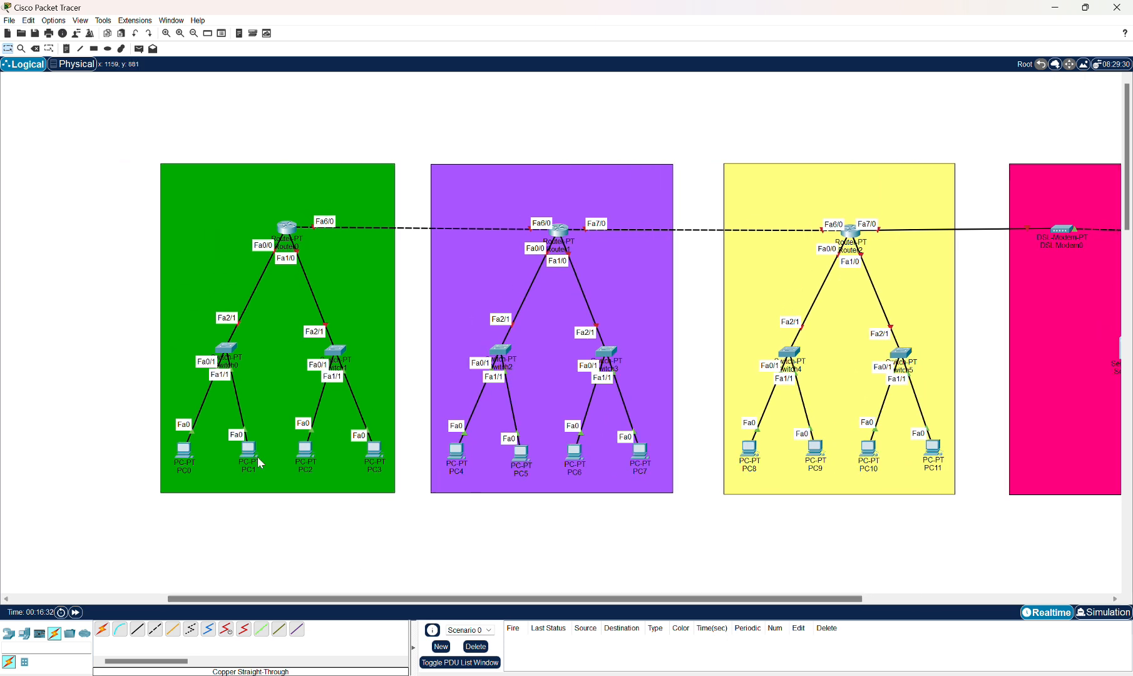
click(67, 50)
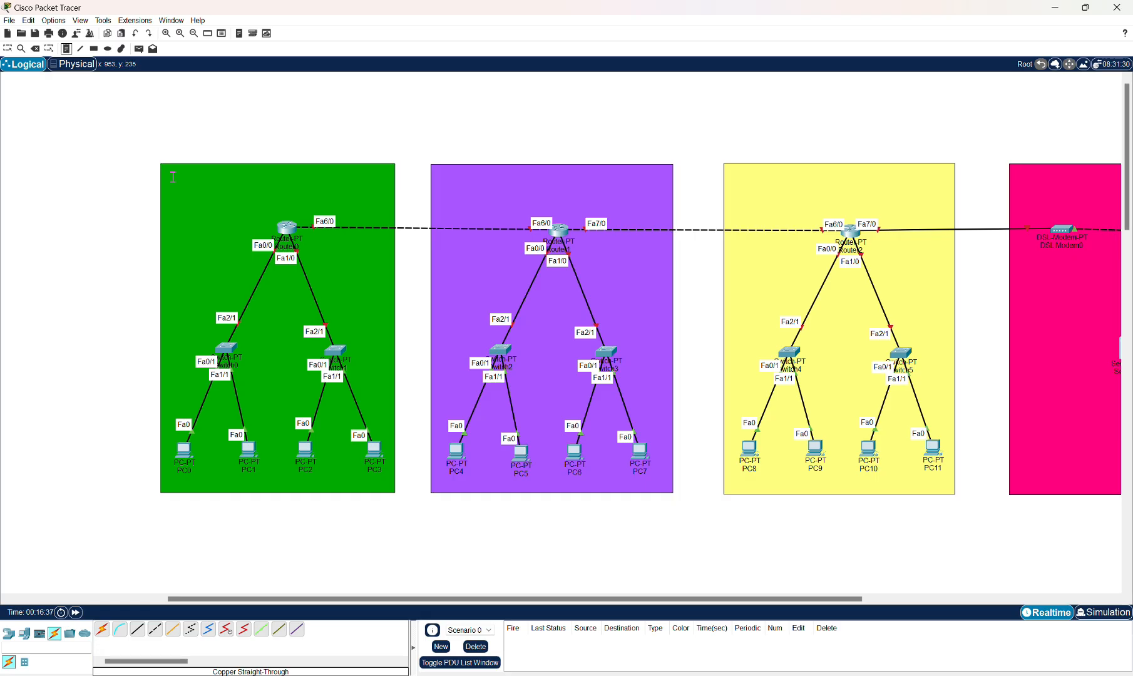
click(173, 178)
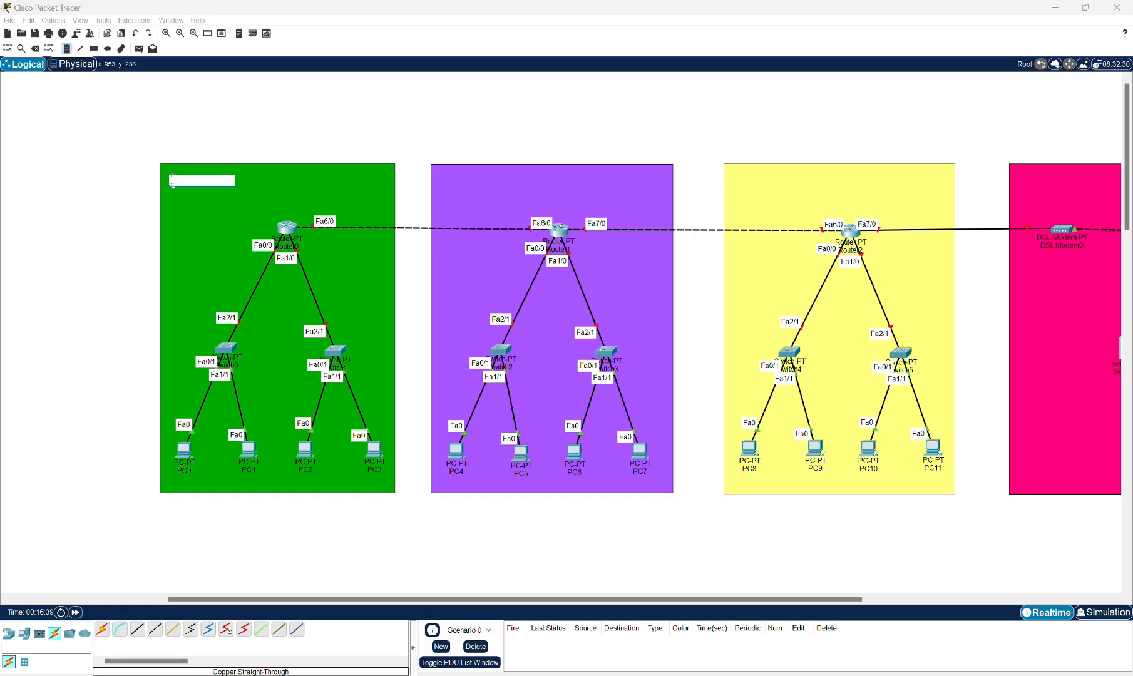
text(RUANG 1)
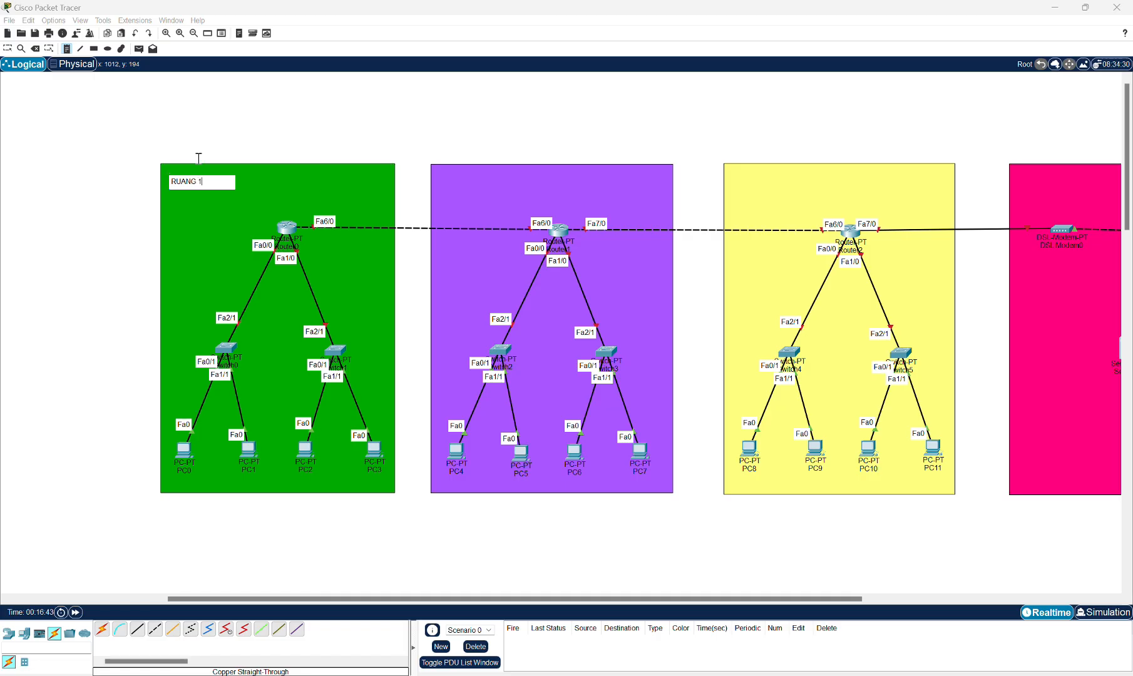
Add a note reading RUANG 2 in the top corner of the purple area.
click(443, 183)
text(RUSN)
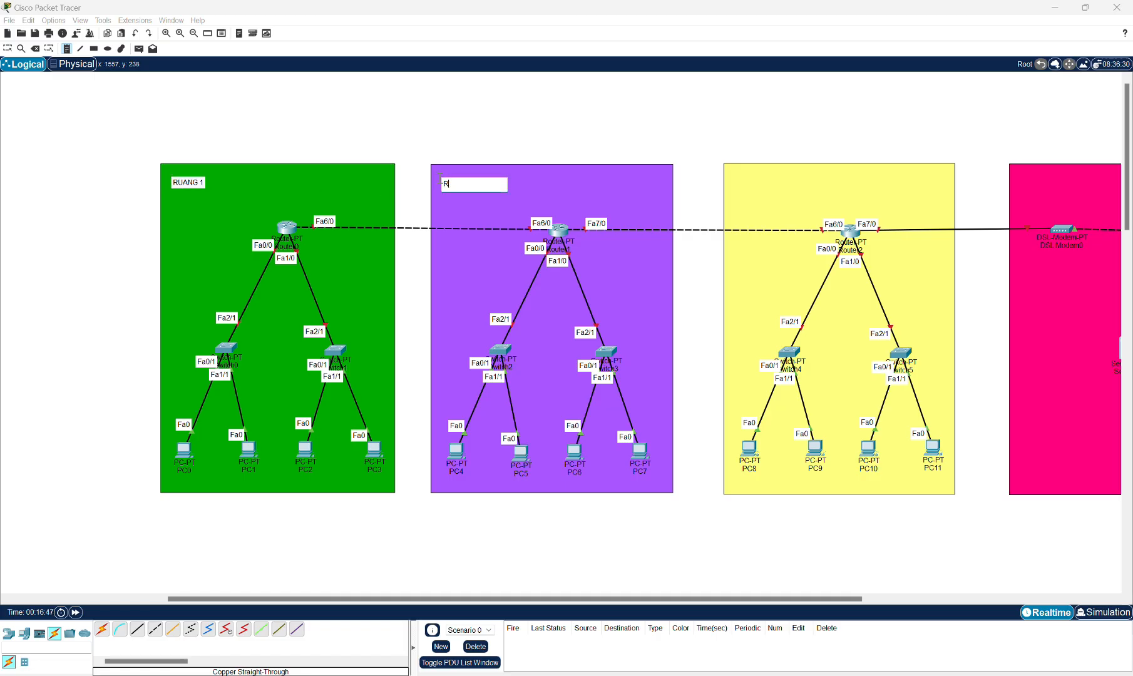
key(BackSpace)
key(BackSpace)
text(ANG 2)
Add a note reading RUANG 3 in the top corner of the yellow area.
click(733, 181)
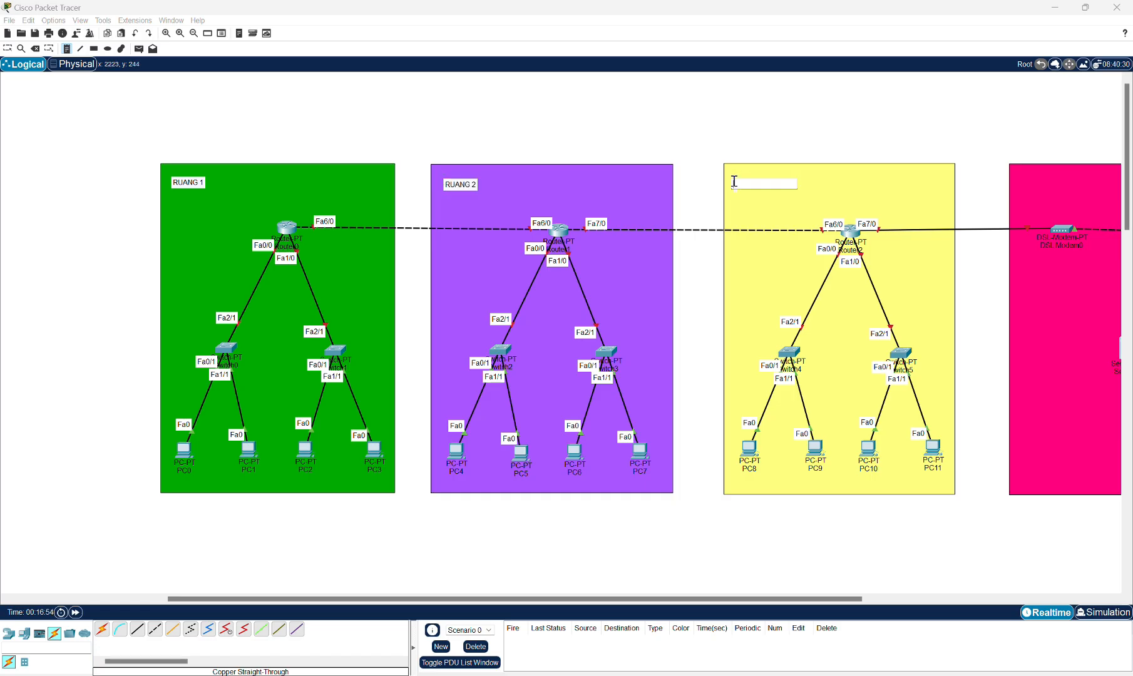
text(RUANG 3)
Add a note reading RUANG SERVER in the top corner of the pink area.
click(1019, 177)
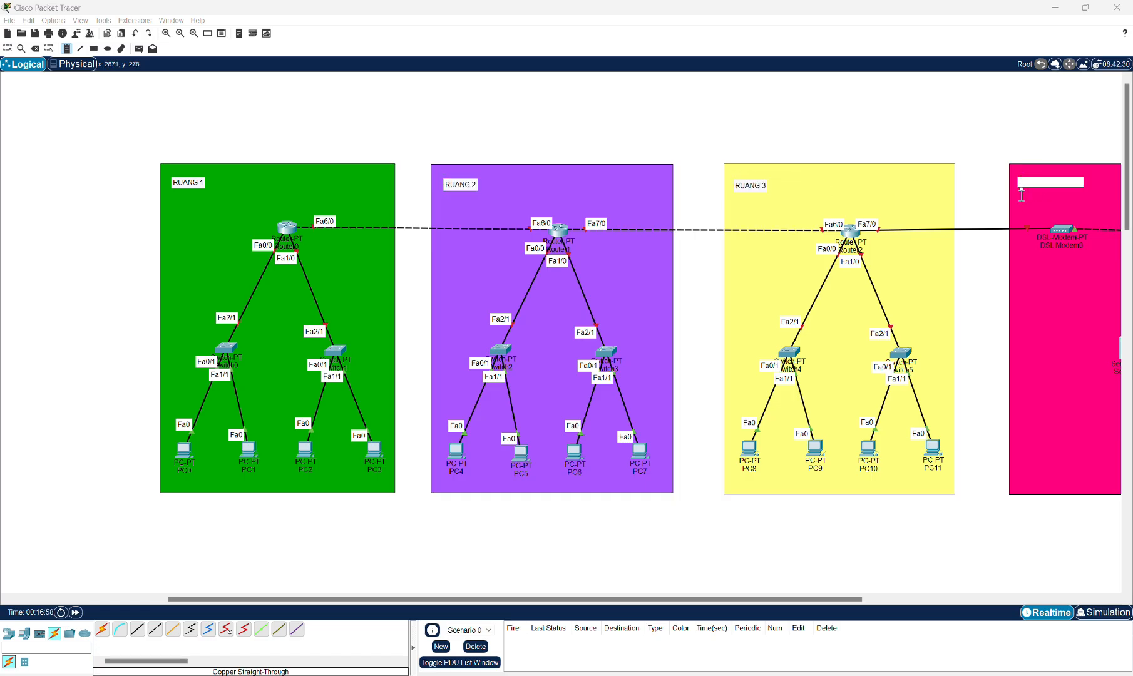
text(RUANG SERVE)
click(7, 48)
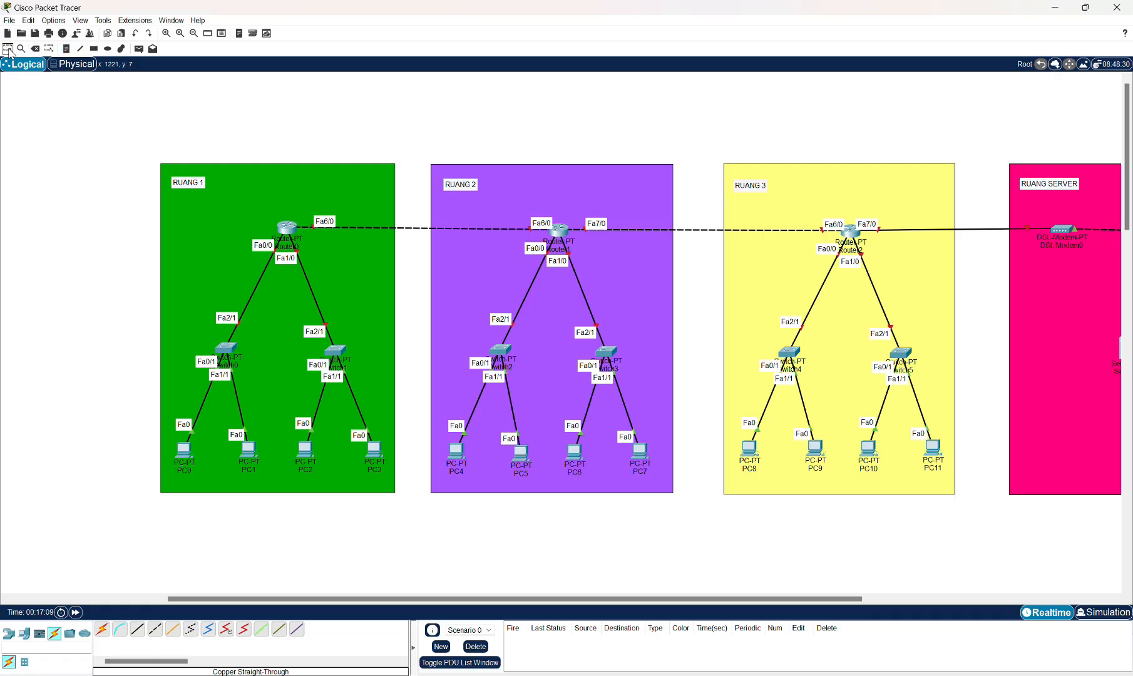
Open Router0's FastEthernet6/0 configuration and enter IPv4 address 10.1.1.1.
scroll(596, 329, left, 5)
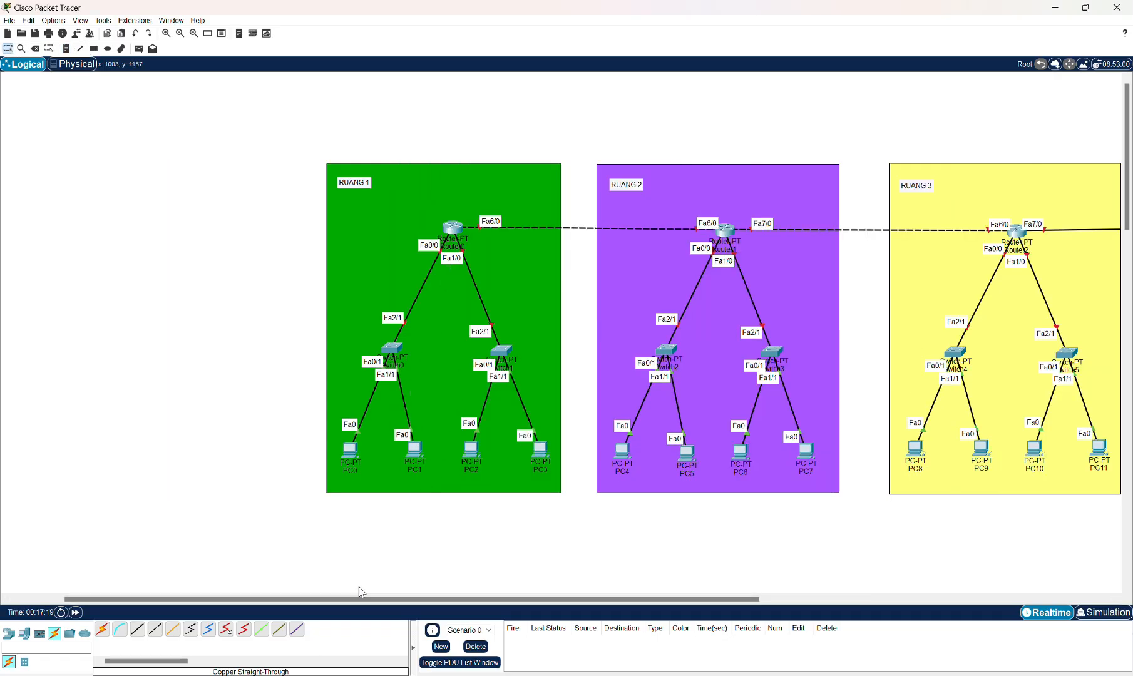
scroll(350, 599, right, 2)
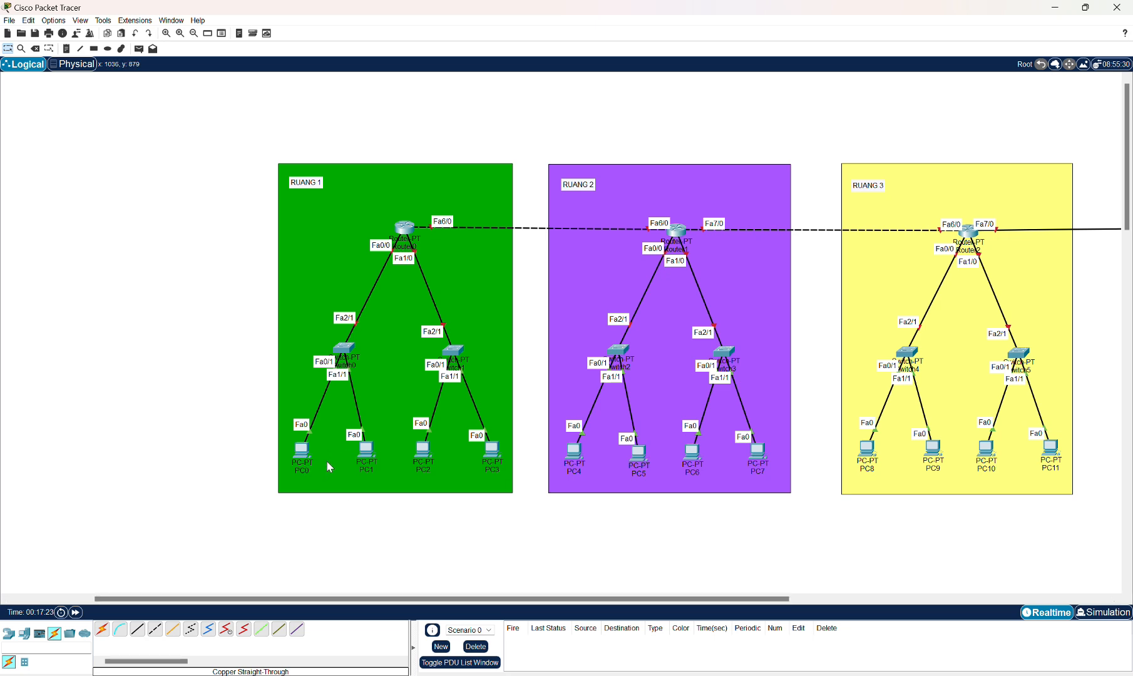
click(405, 228)
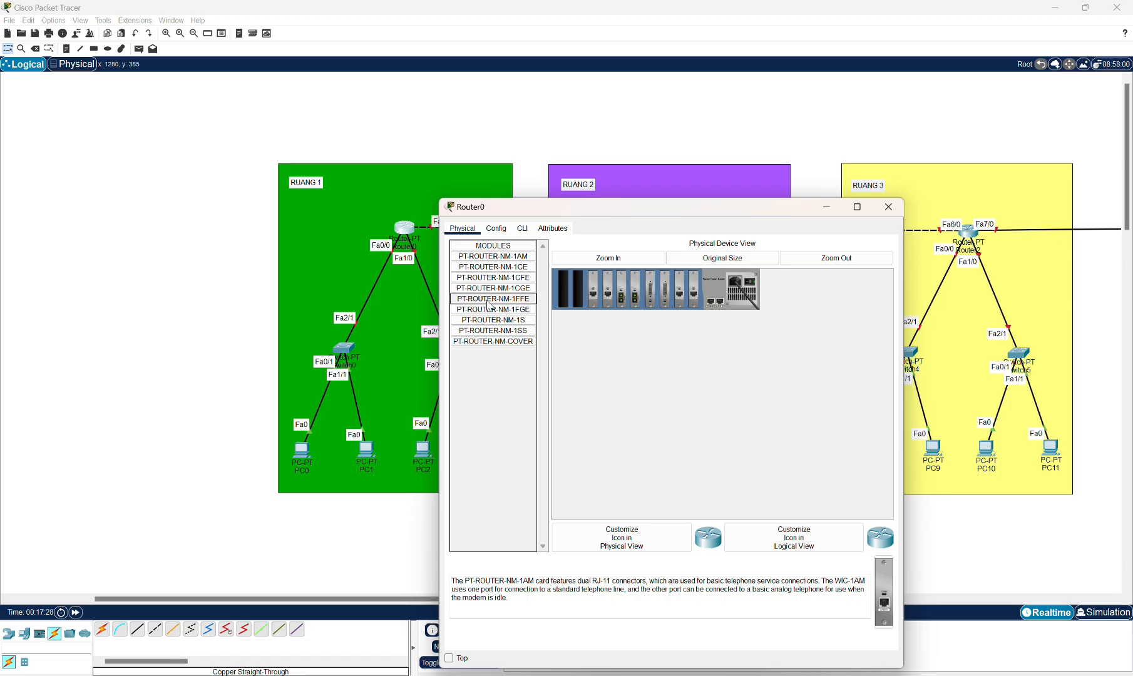
click(498, 229)
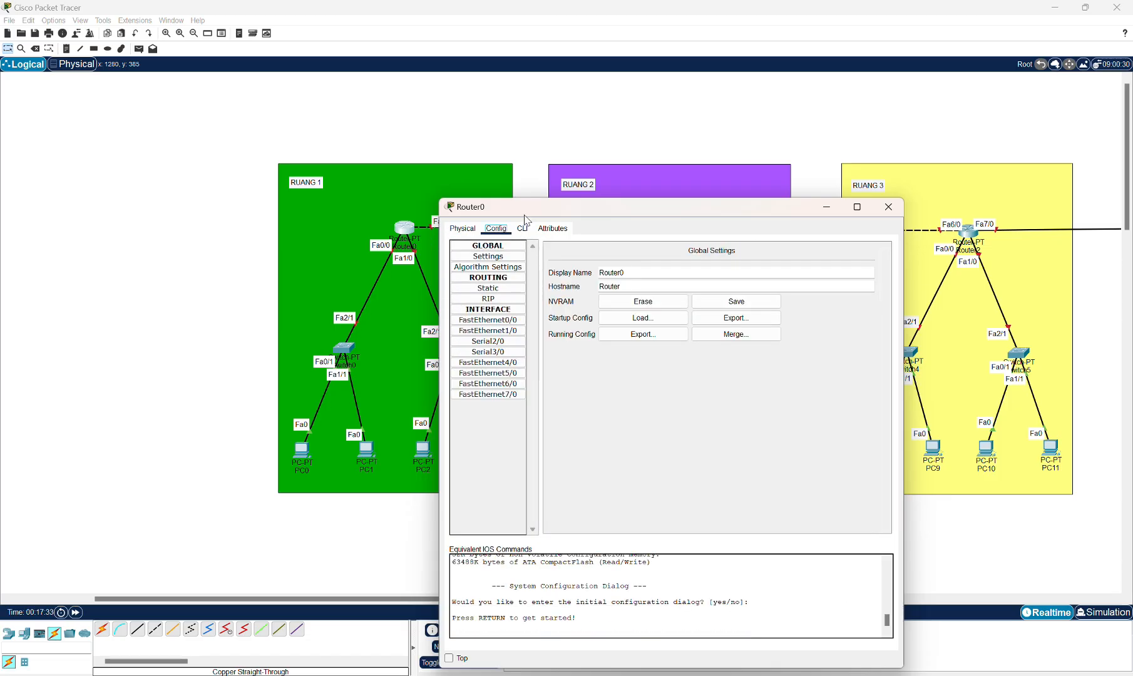
drag(524, 217, 665, 204)
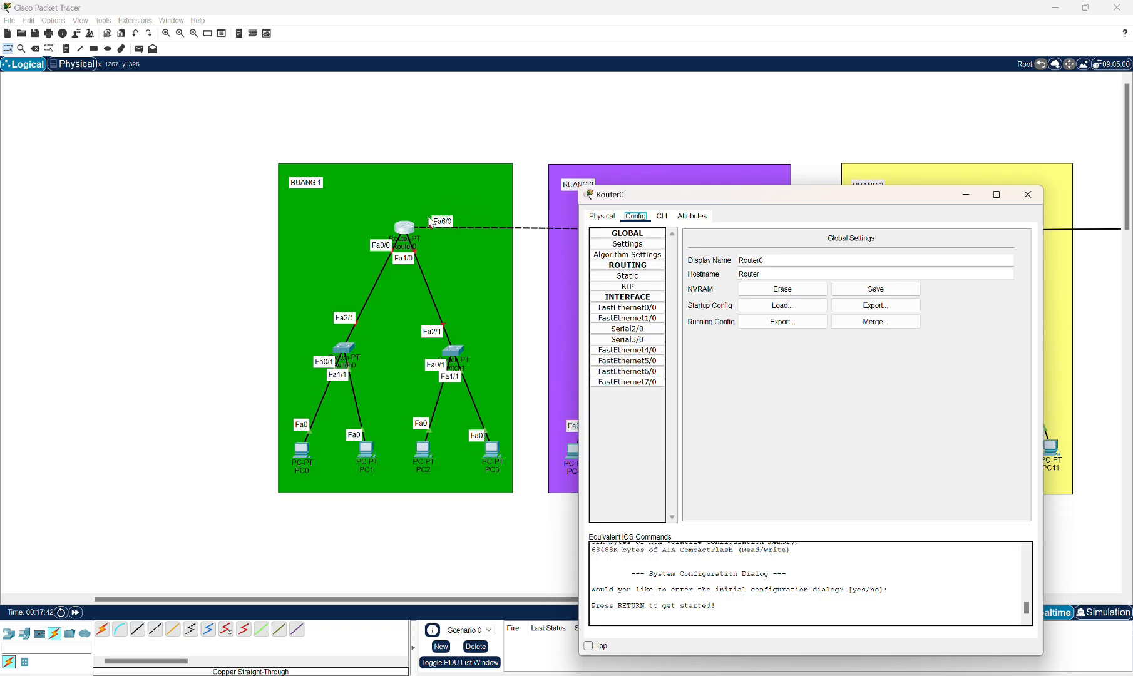
click(627, 371)
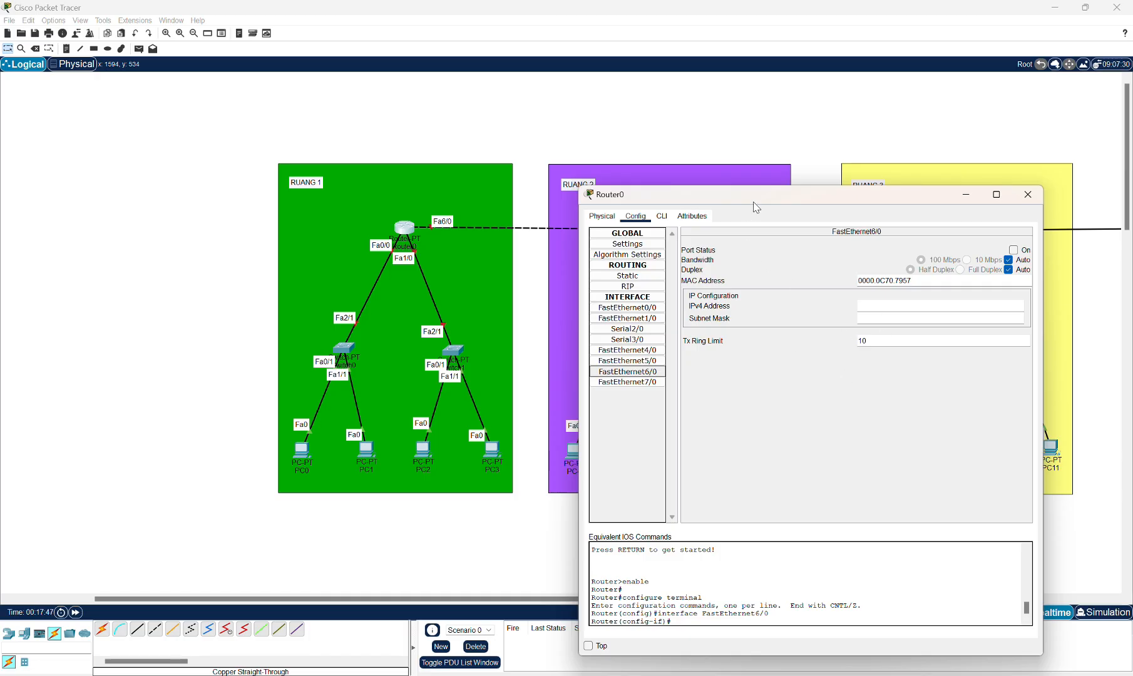
drag(753, 203, 544, 266)
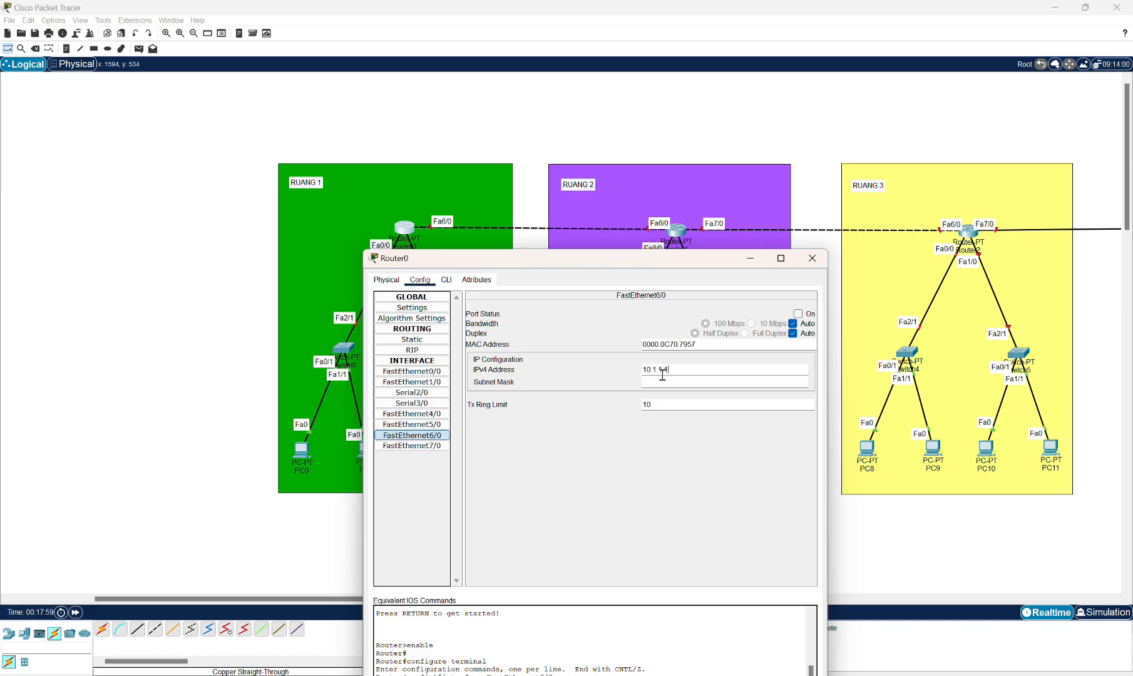
Set Router0 FastEthernet6/0's subnet mask to 255.255.255.252 and switch the port on.
click(683, 383)
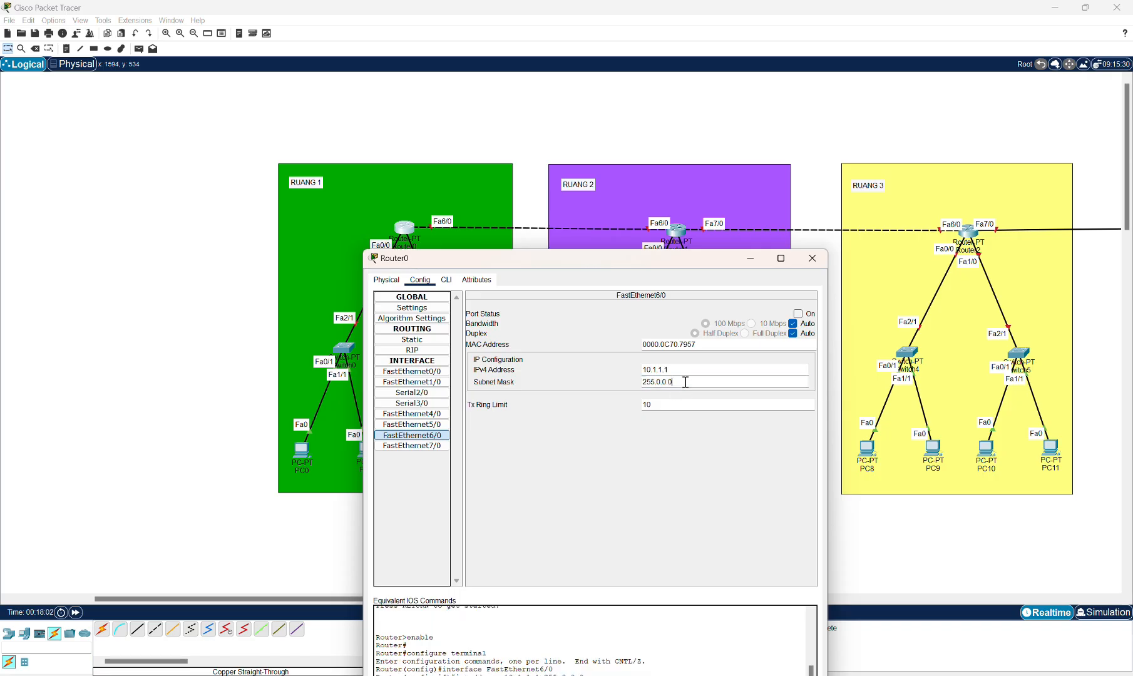
drag(683, 382, 663, 382)
key(BackSpace)
text(52)
click(799, 314)
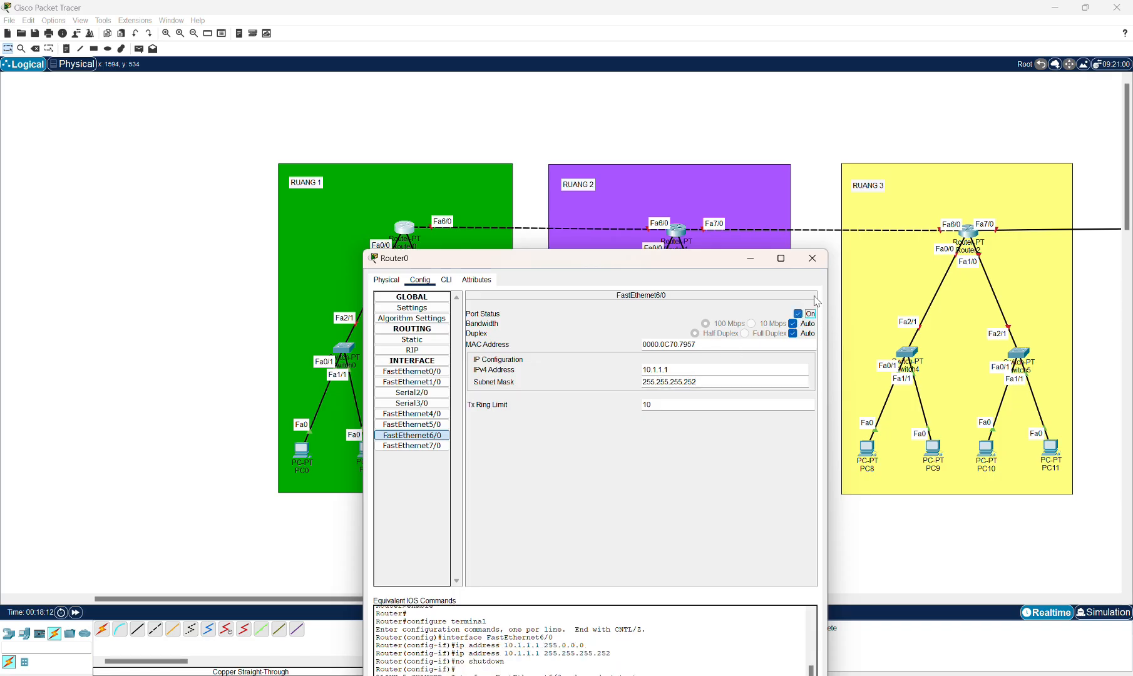
click(813, 259)
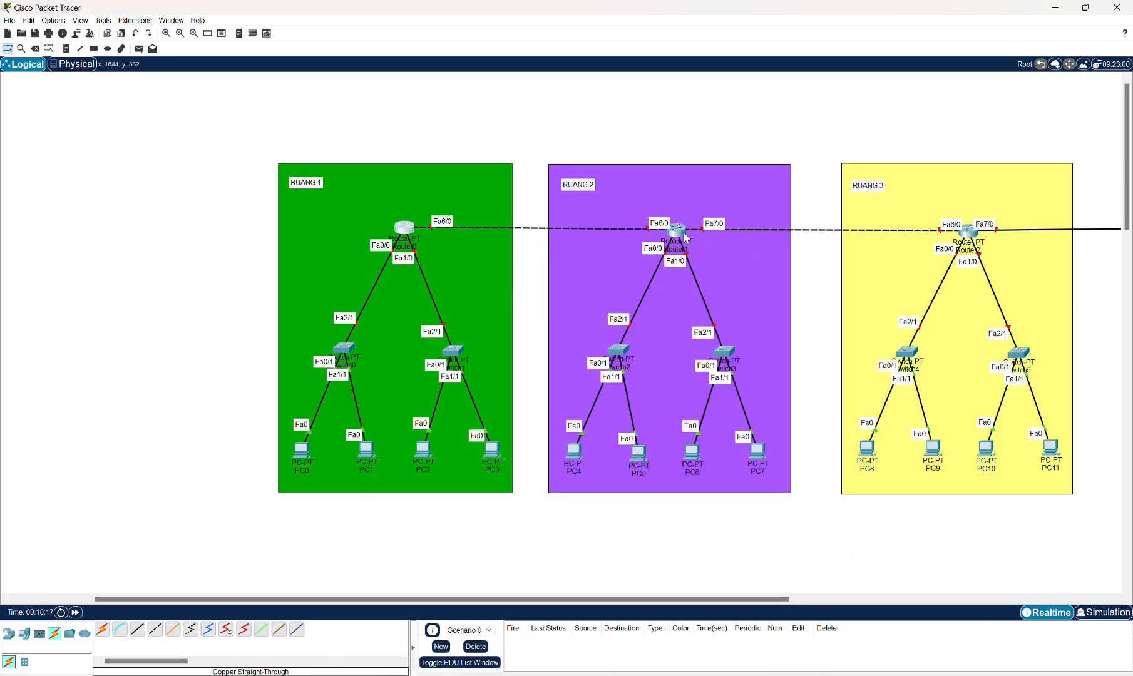
Open Router1's FastEthernet6/0 configuration and enter IPv4 address 10.1.1.2.
click(684, 237)
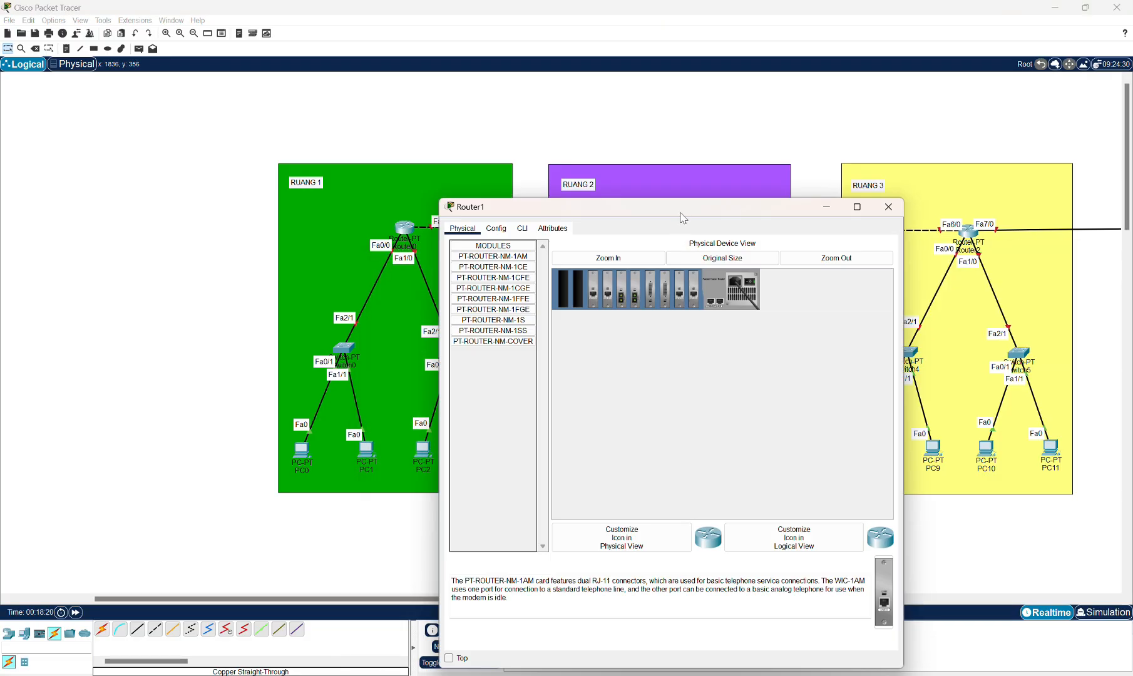
drag(682, 218, 695, 265)
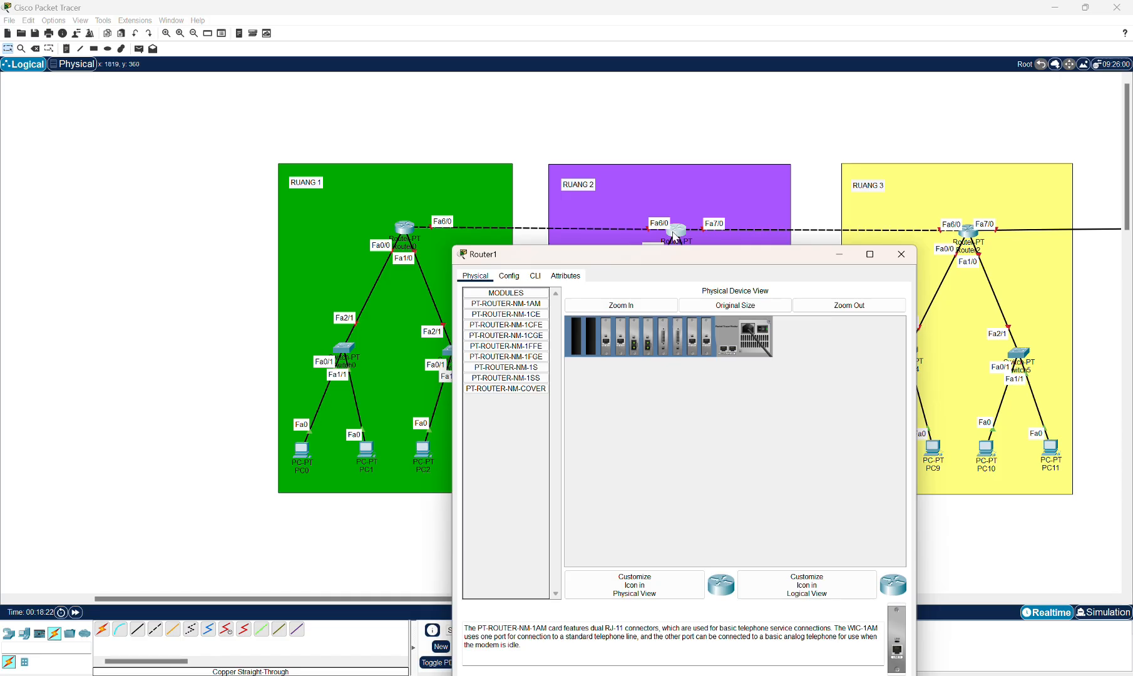
click(509, 275)
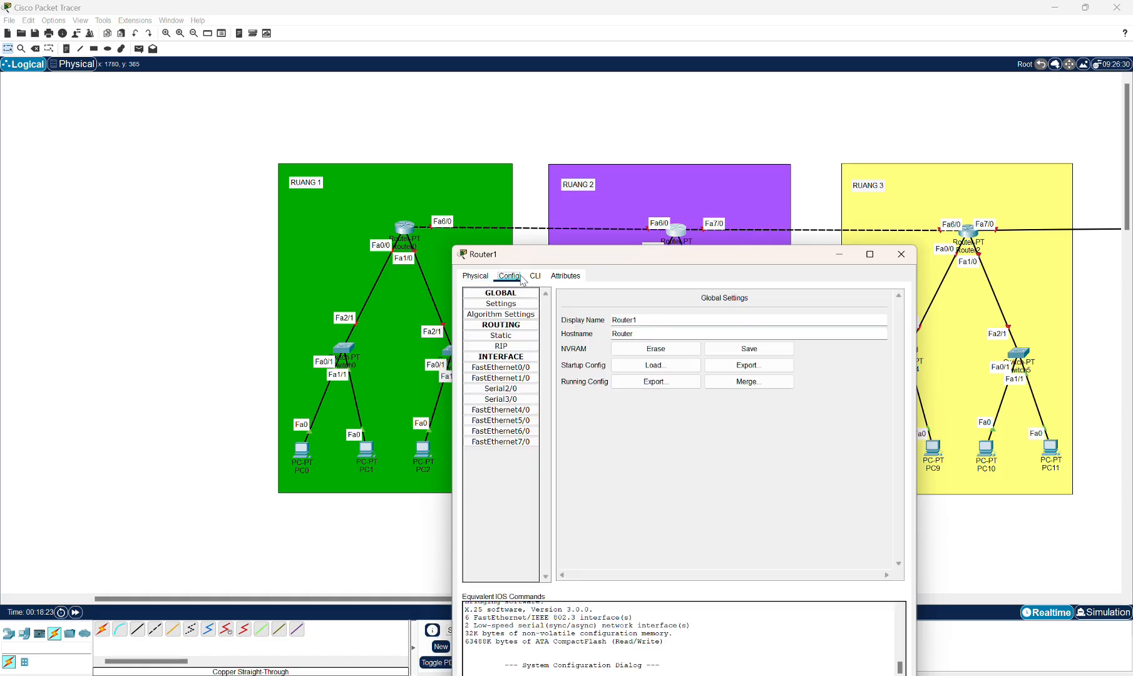
click(513, 432)
click(740, 365)
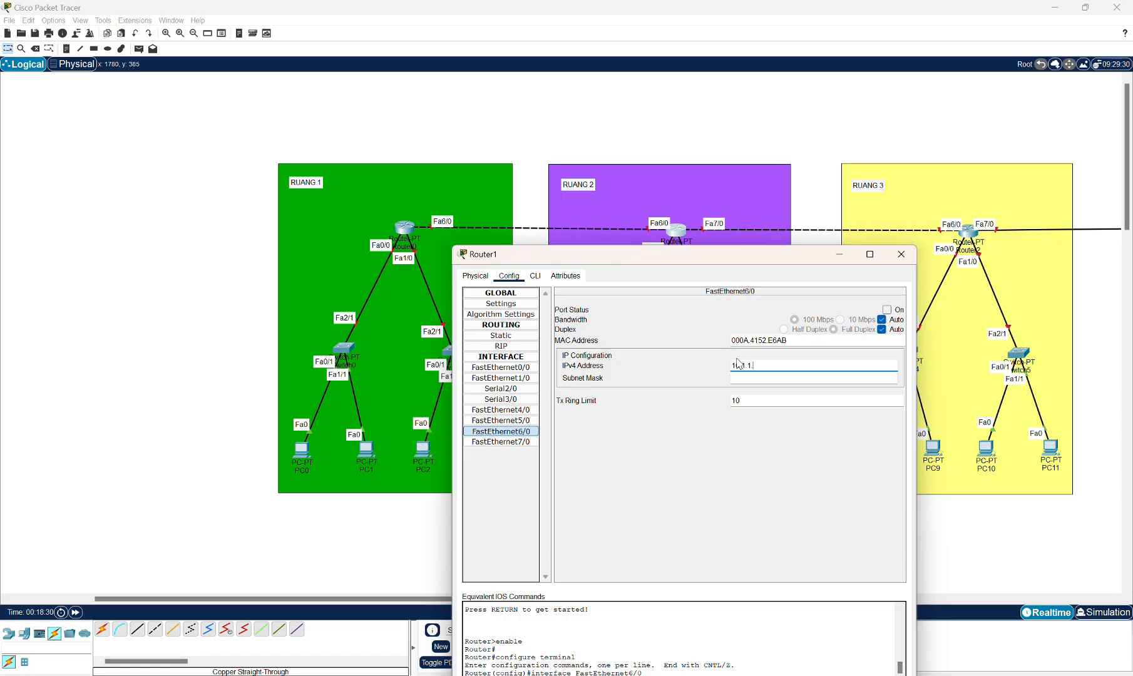
text(10.1.1.2)
Set Router1 FastEthernet6/0's subnet mask to 255.255.255.252, switch the port on and close the dialog.
click(751, 378)
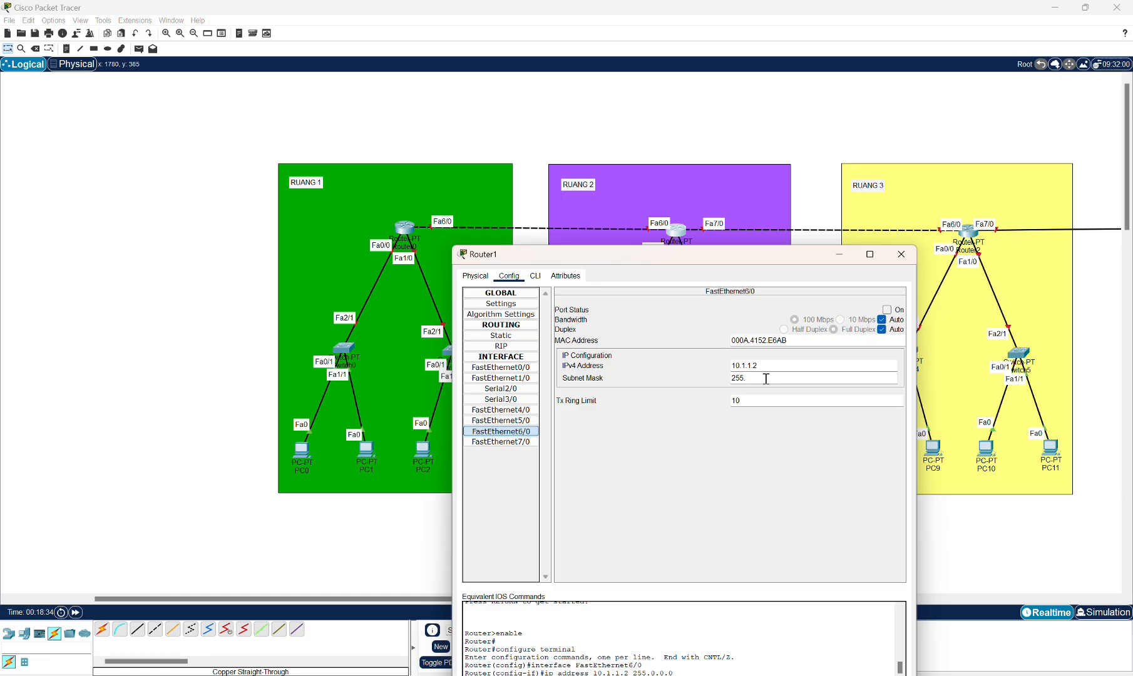
text(255.255.255.252)
click(887, 309)
click(902, 255)
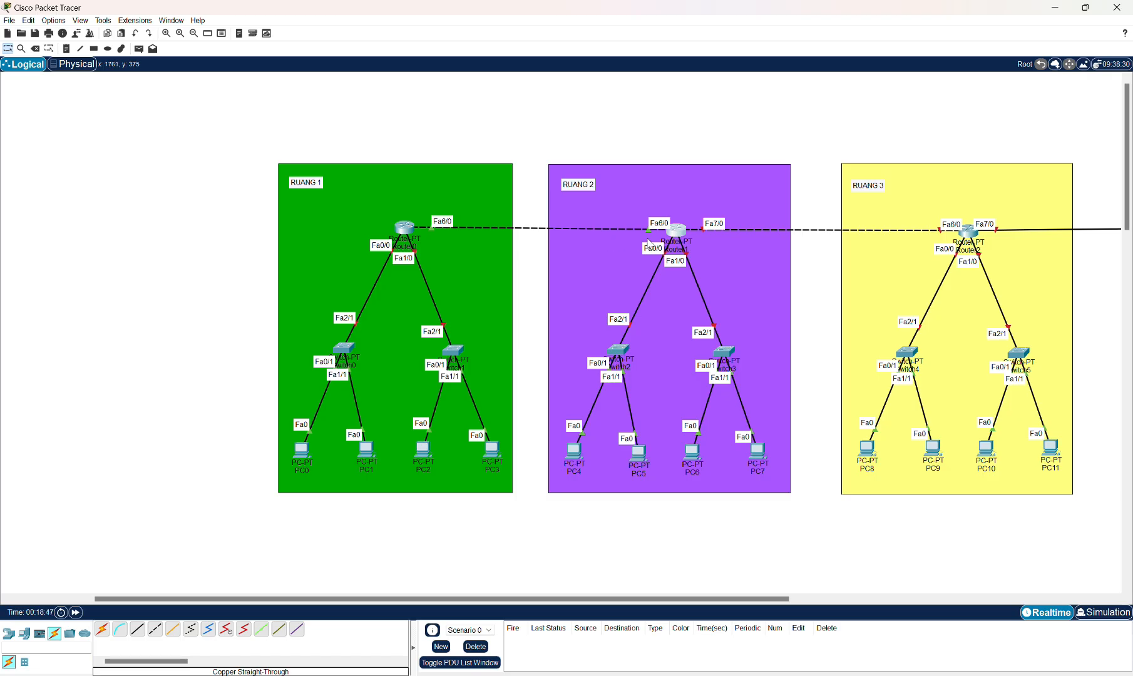
Open Router2's FastEthernet6/0 configuration and enter IPv4 address 10.1.2.2.
click(465, 255)
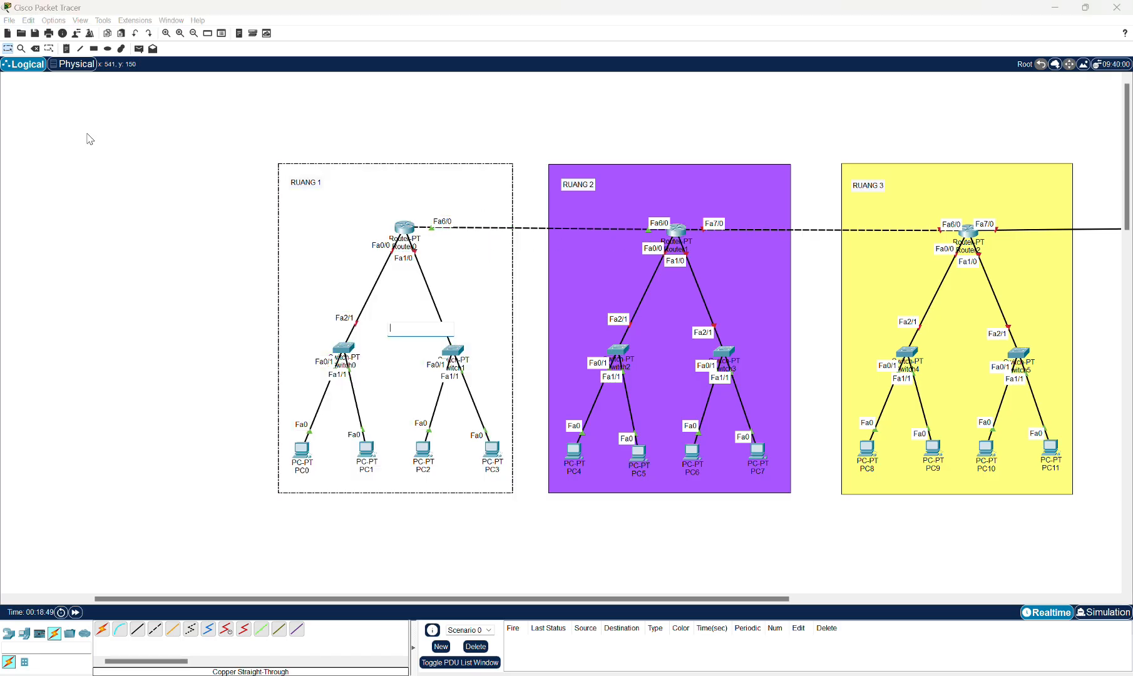
click(176, 193)
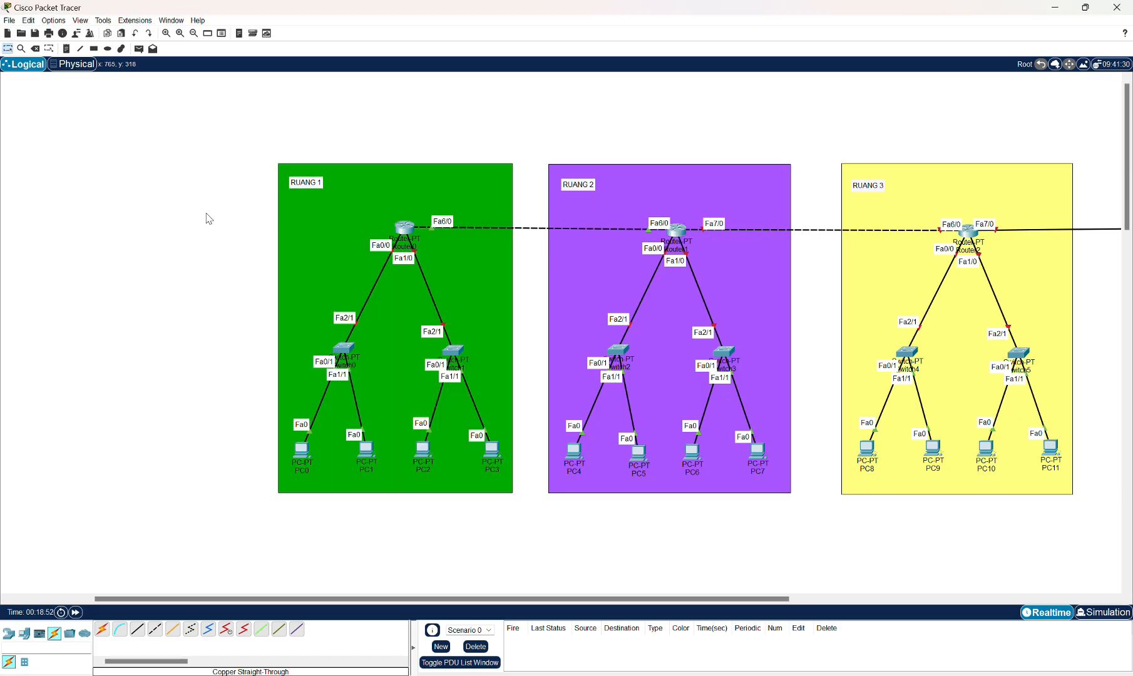
click(971, 234)
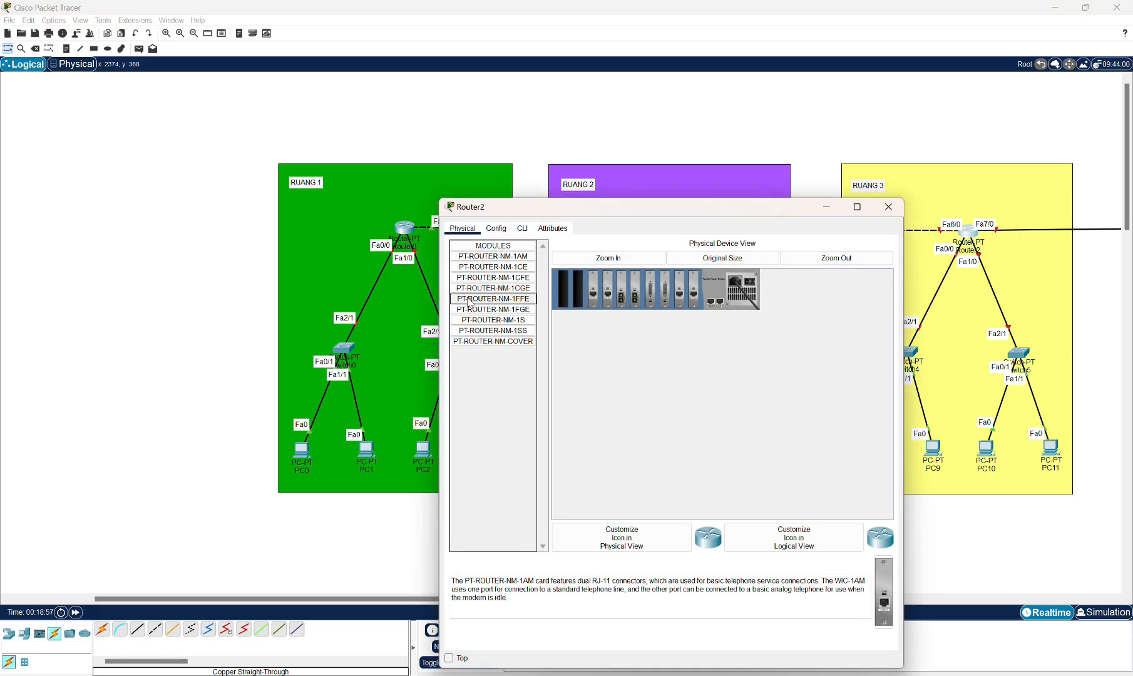
drag(562, 213, 574, 262)
click(507, 279)
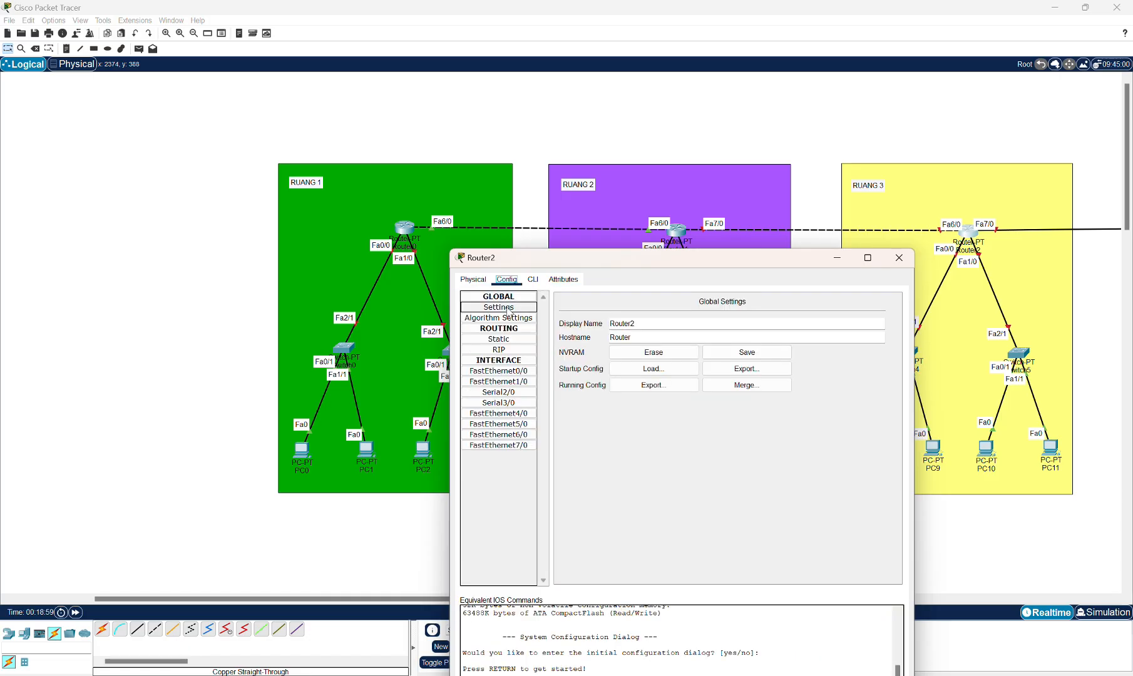
click(494, 439)
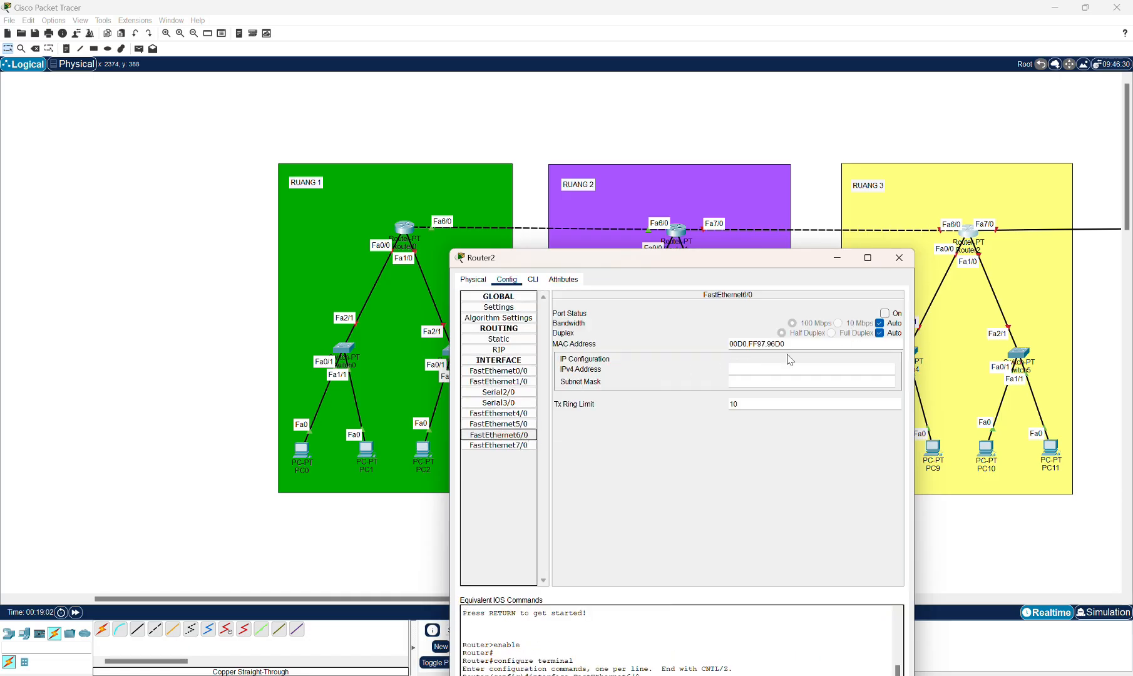
click(756, 368)
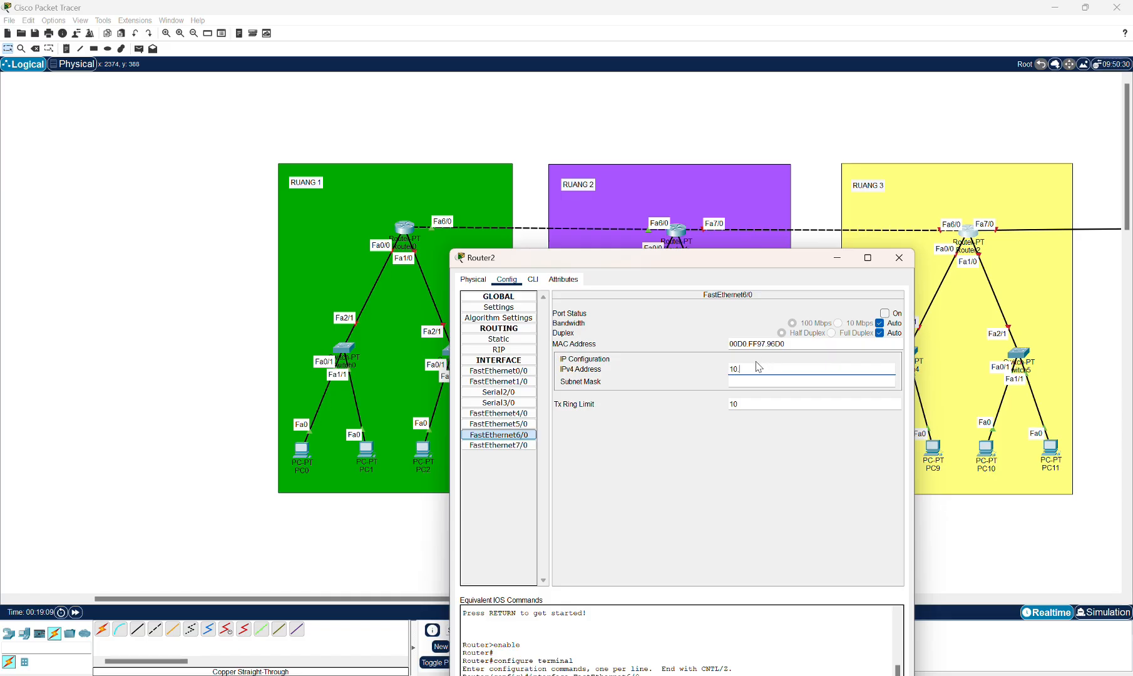
text(10.1.2.2)
Set Router2 FastEthernet6/0's subnet mask to 255.255.255.252, switch the port on and close the dialog.
click(762, 379)
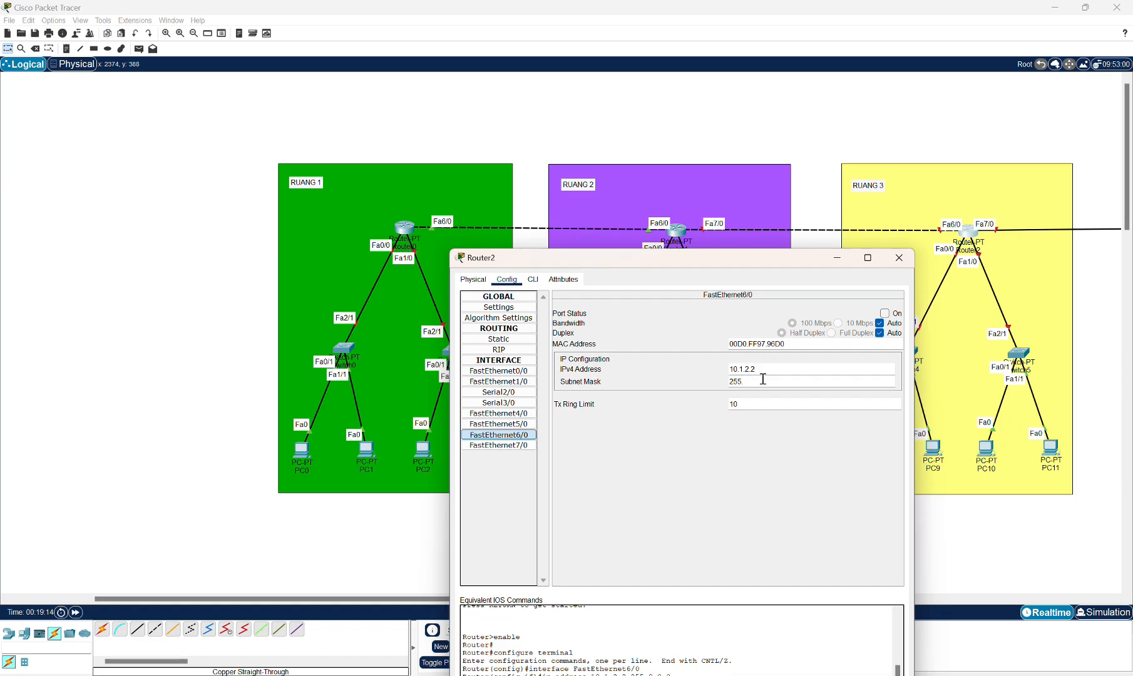
text(255.255.252)
click(884, 313)
click(899, 263)
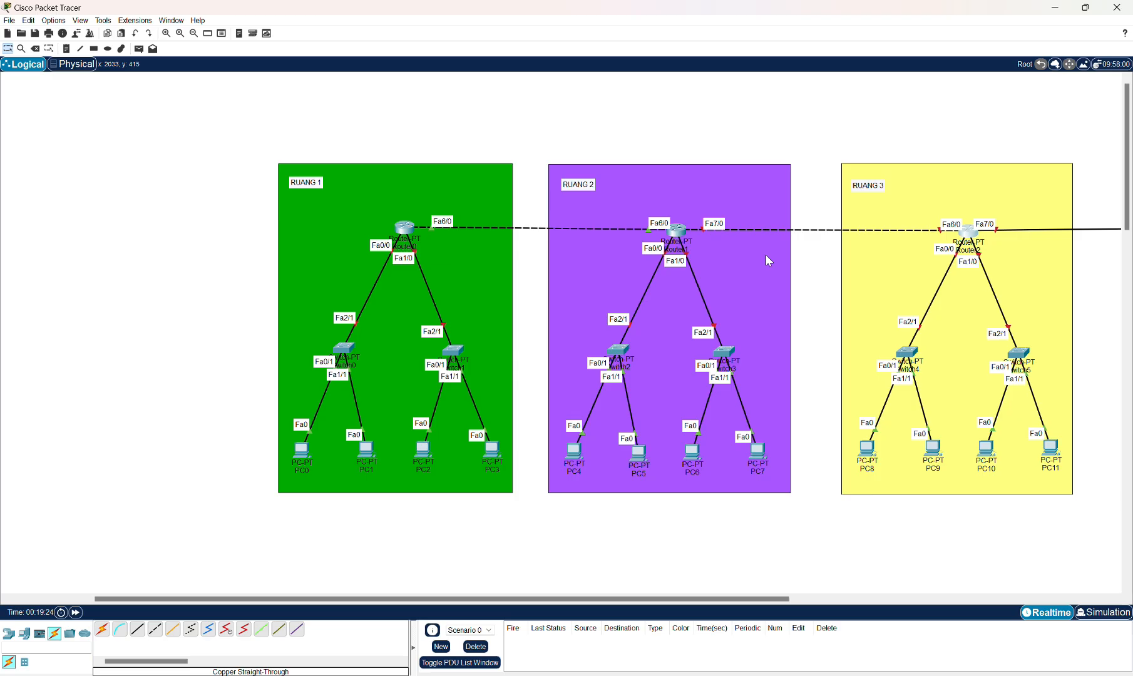
Open Router1's FastEthernet7/0 configuration and enter IPv4 address 10.1.2.1.
click(677, 231)
click(487, 395)
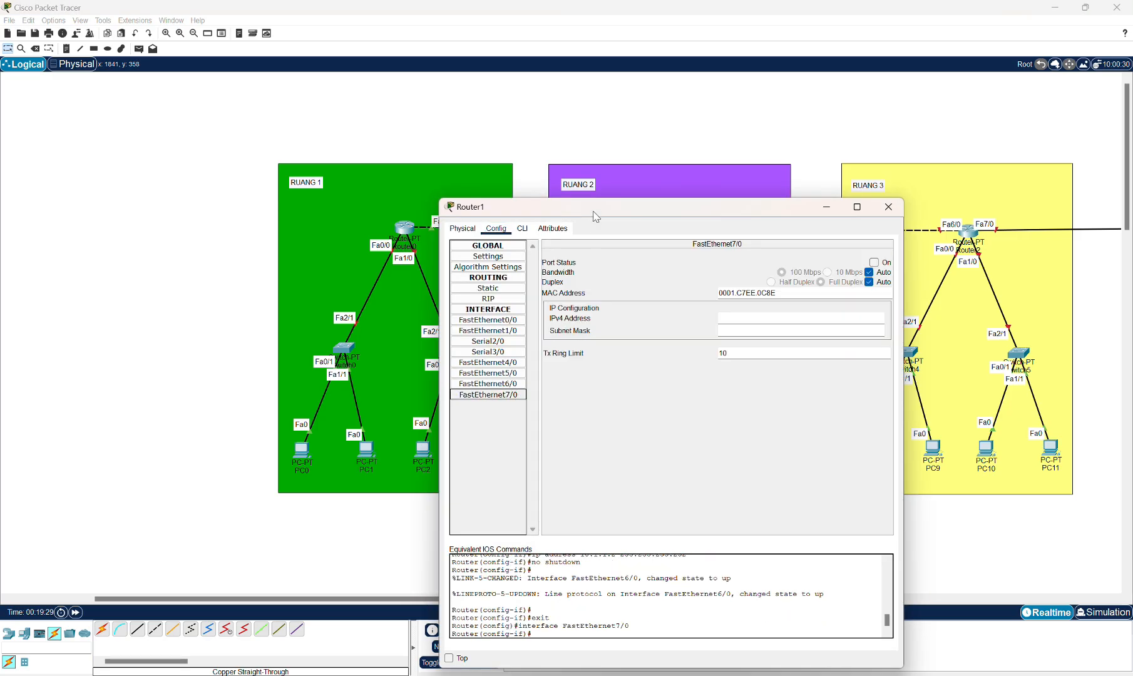
drag(594, 211, 596, 265)
click(739, 372)
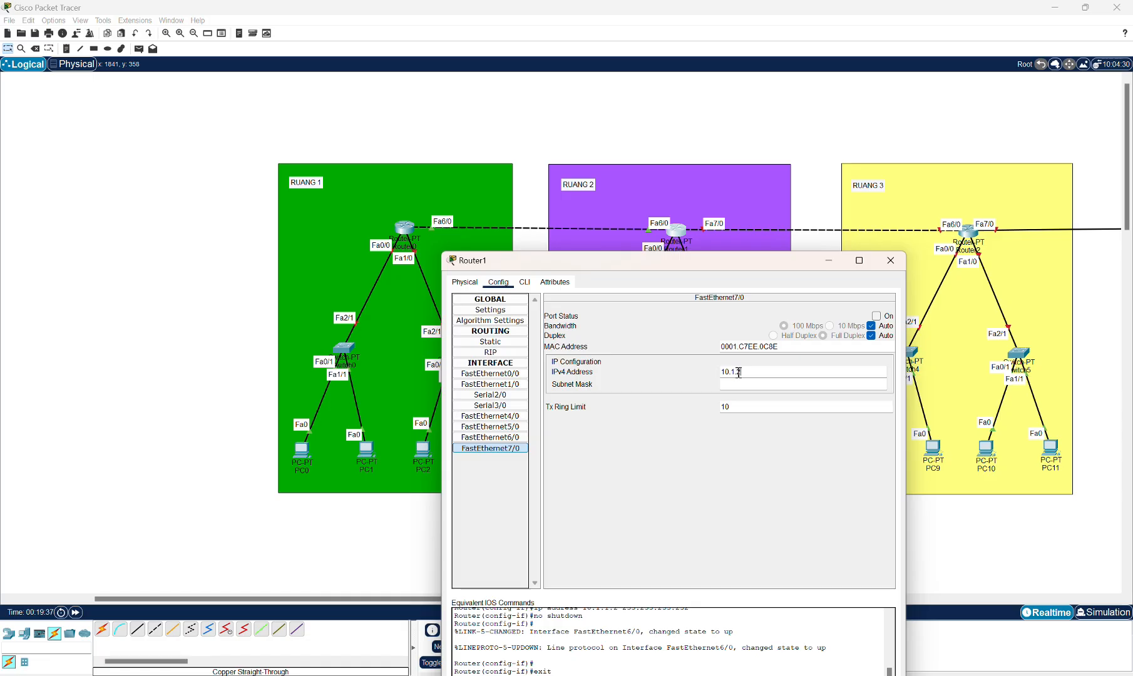
Paste subnet mask 255.255.255.252 into Router1 FastEthernet7/0, switch the port on and close the dialog.
click(747, 384)
text(255.255.255.252)
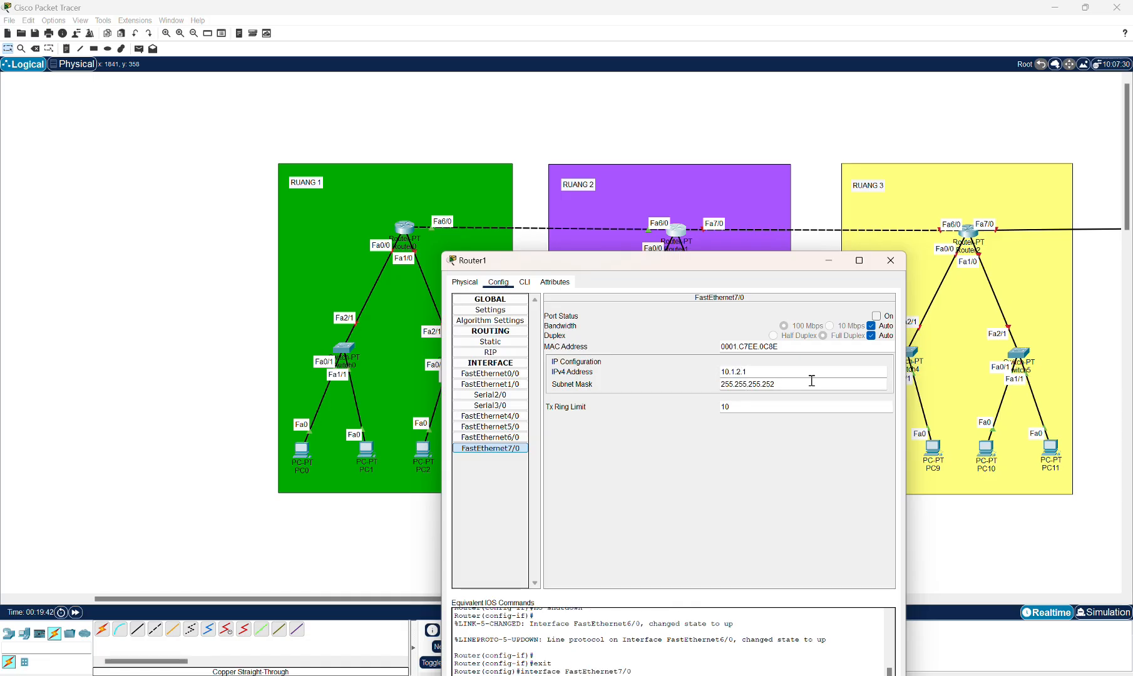
click(883, 317)
click(890, 260)
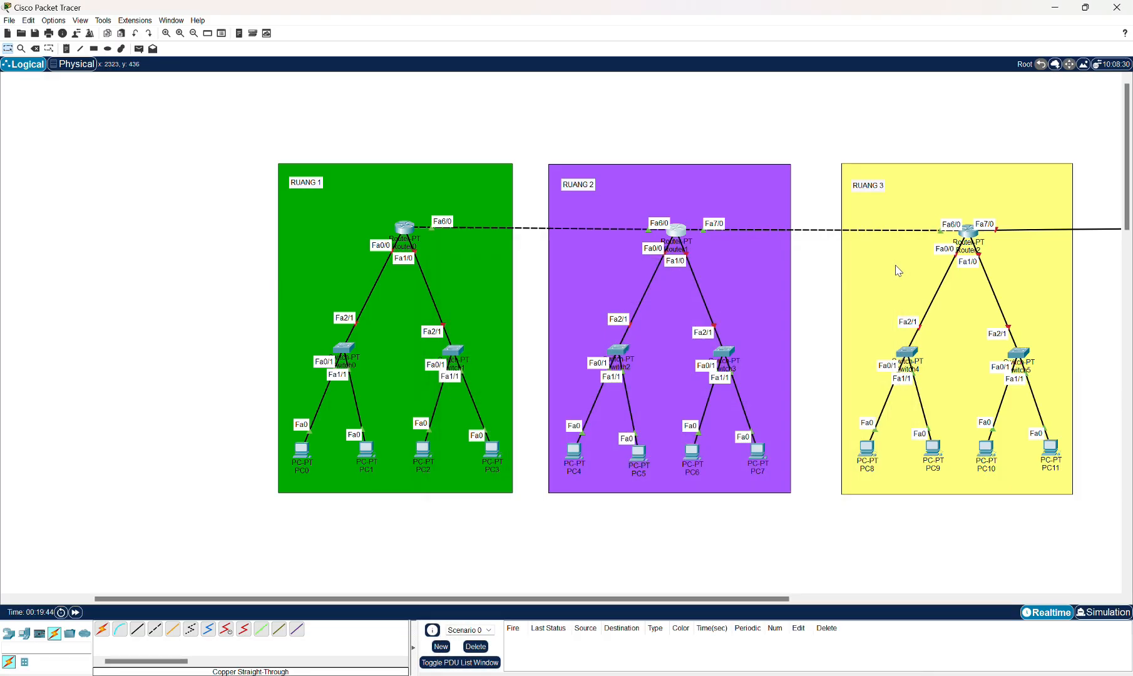
Open Router2's FastEthernet7/0 configuration and enter IPv4 address 192.168.7.1.
drag(650, 598, 860, 559)
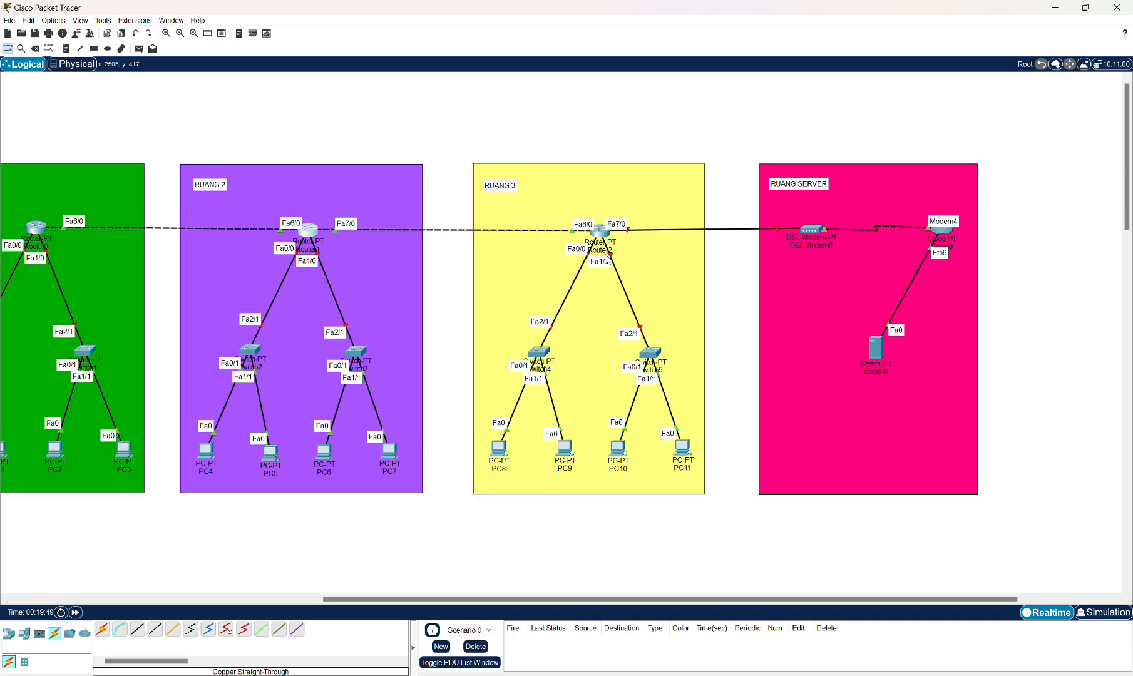
click(600, 233)
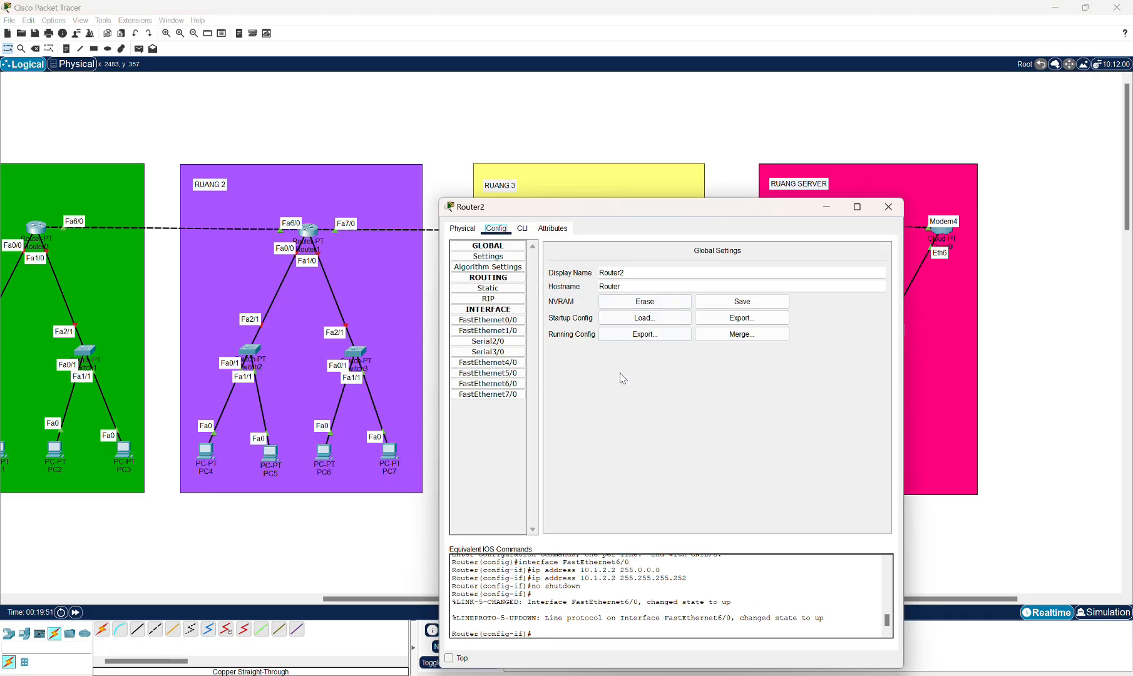
click(488, 394)
click(759, 316)
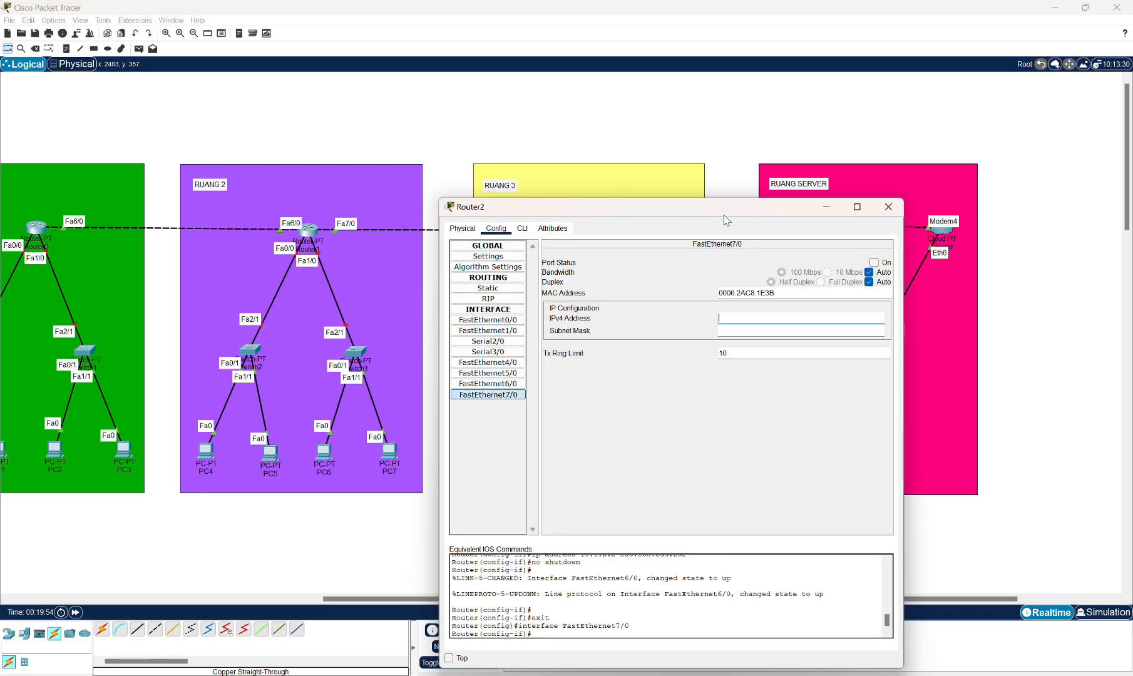
drag(727, 221, 733, 280)
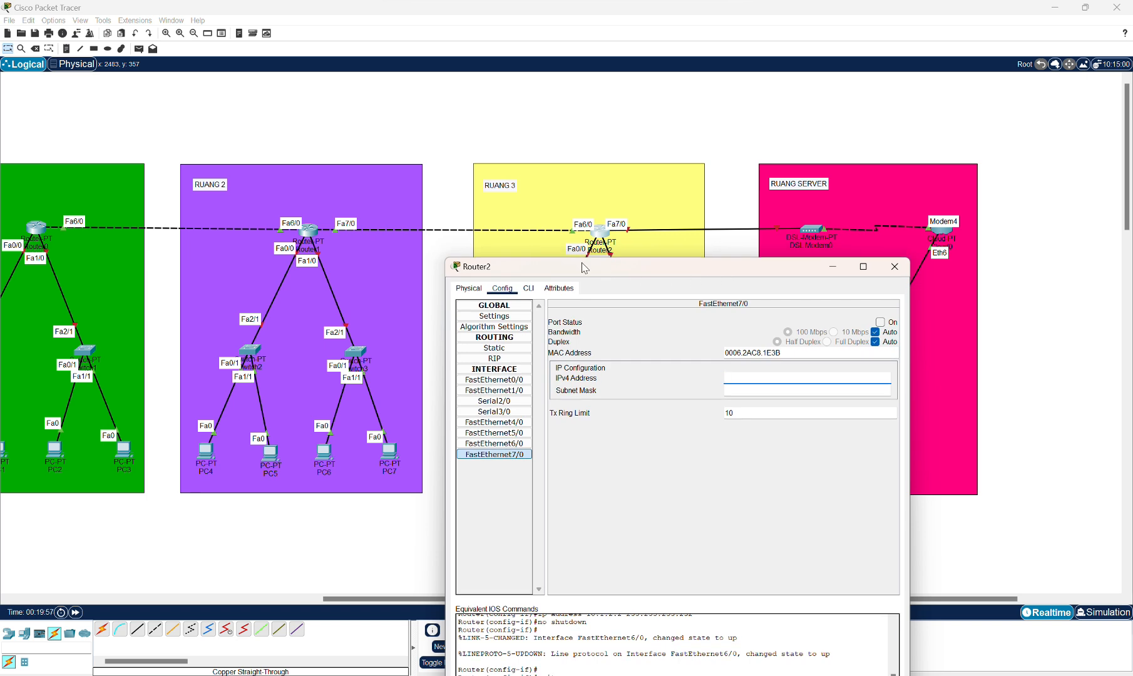
drag(356, 600, 303, 603)
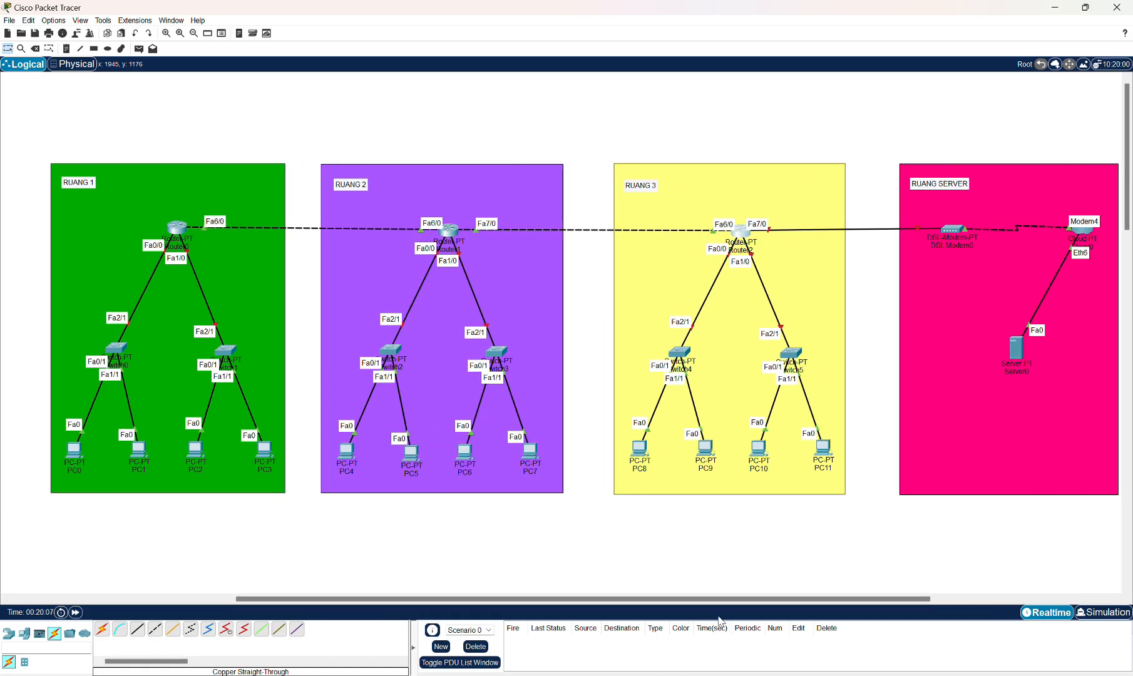
drag(708, 601, 754, 606)
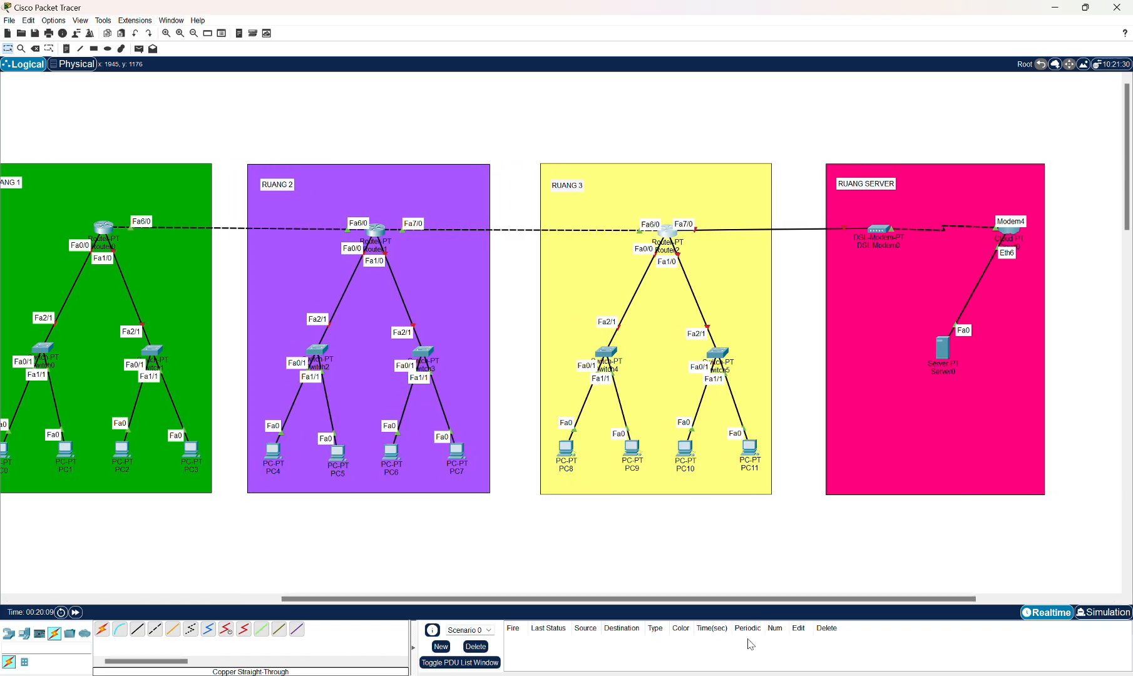
mouse_move(755, 675)
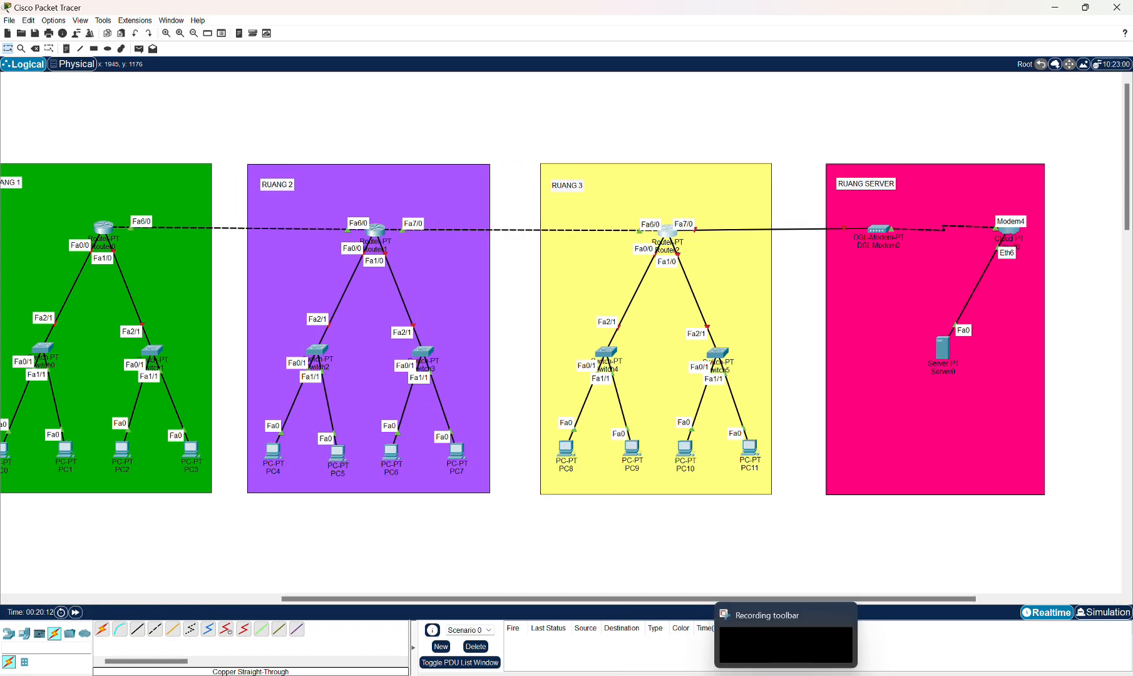
click(669, 235)
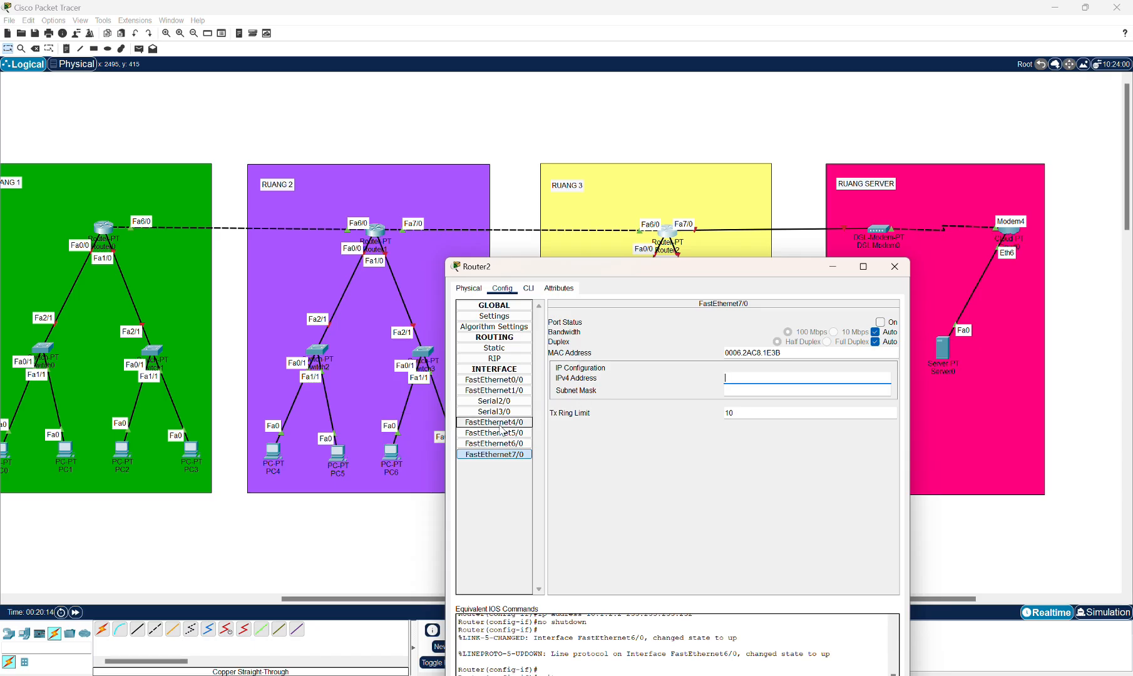
click(760, 375)
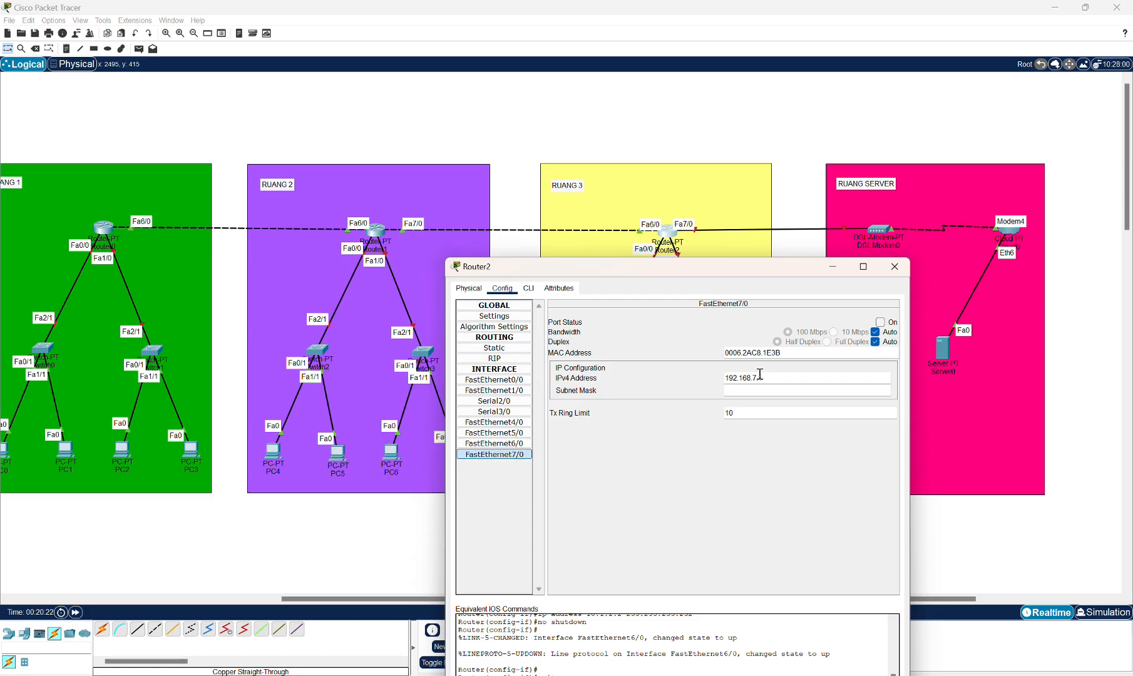
text(.7.1)
Set Router2 FastEthernet7/0's subnet mask to 255.255.255.0, switch the port on and close the dialog.
click(759, 389)
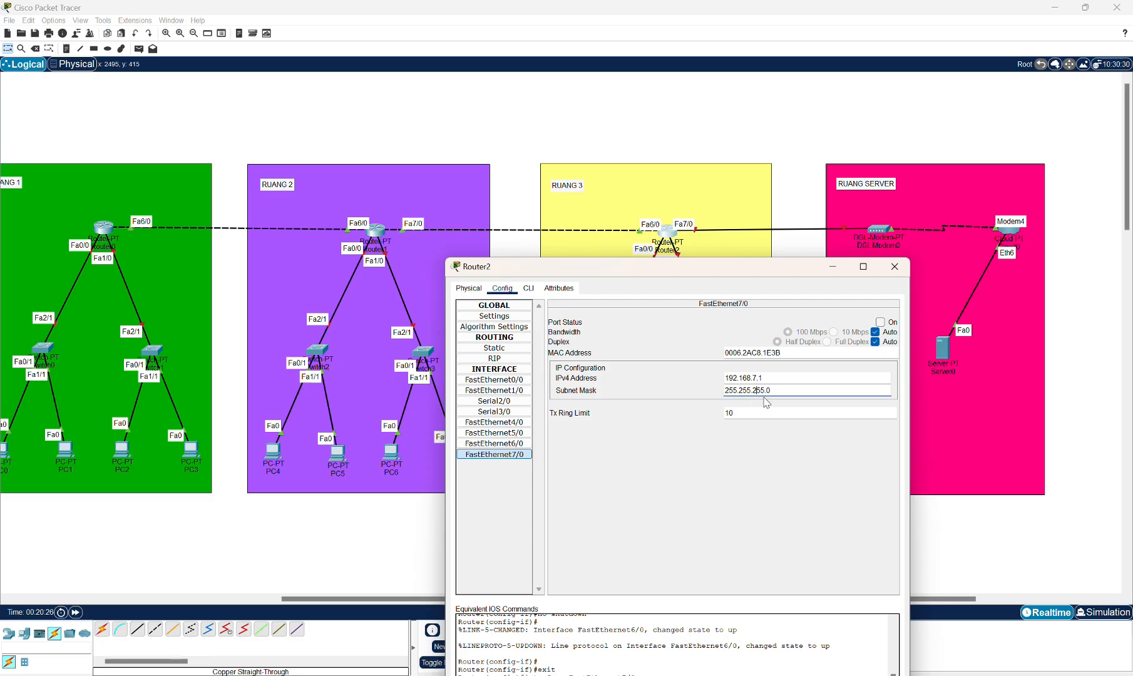
click(880, 322)
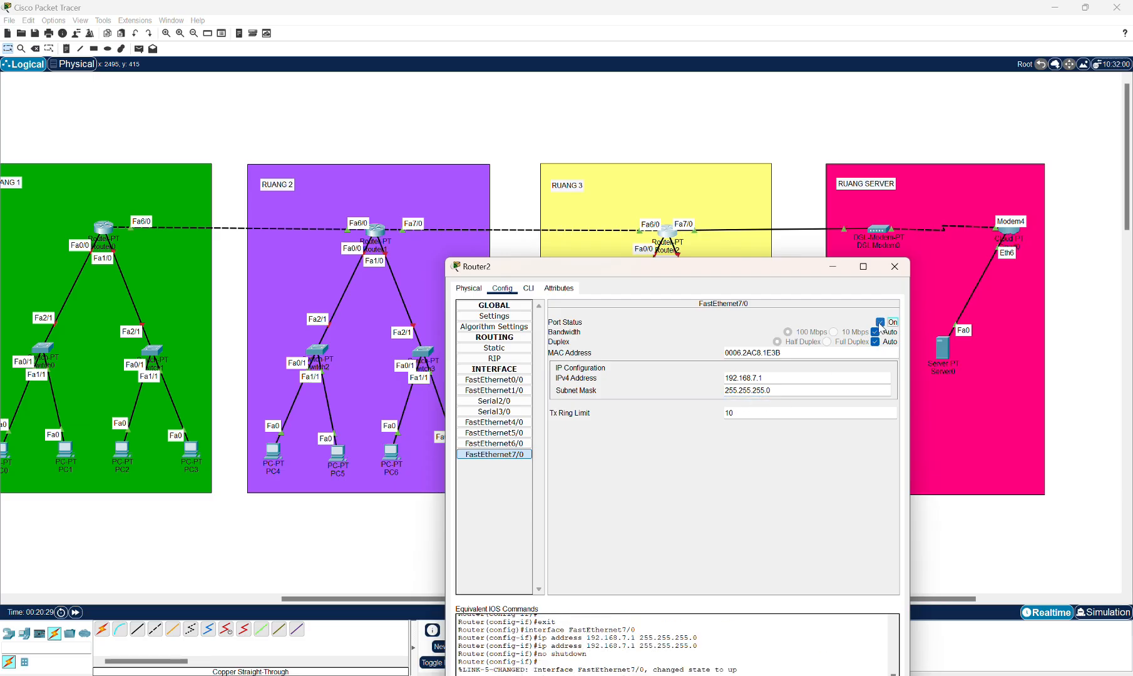
click(896, 267)
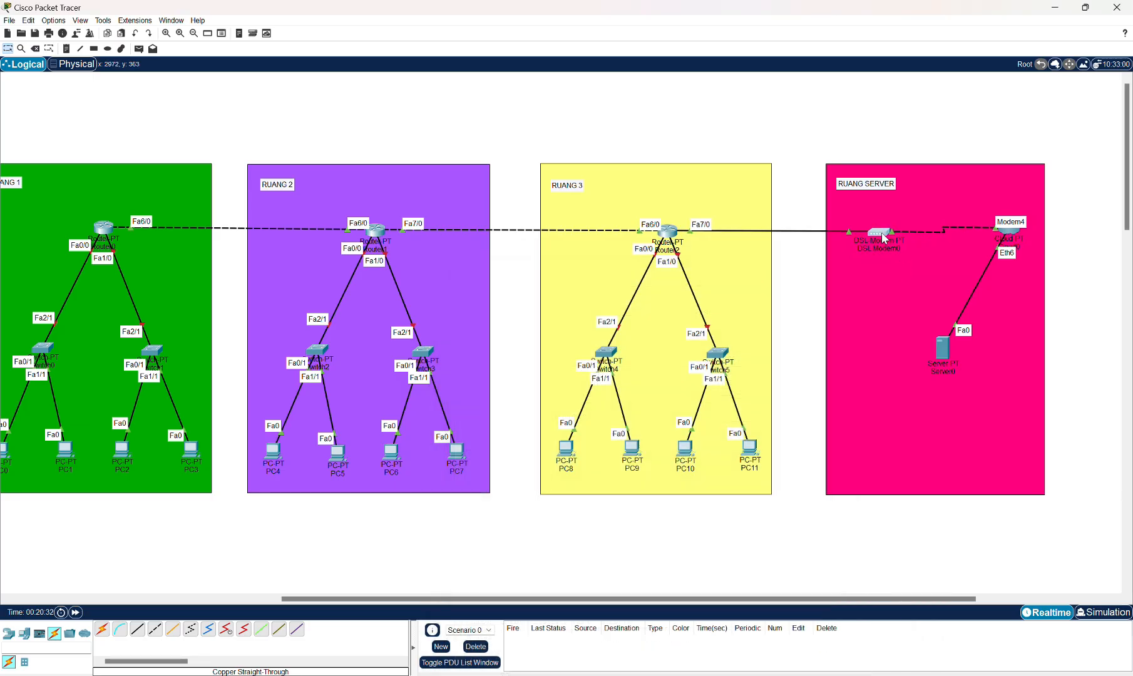
Give Server0's FastEthernet0 the static IPv4 address 192.168.7.2 with its subnet mask, then close the dialog.
click(947, 354)
click(496, 229)
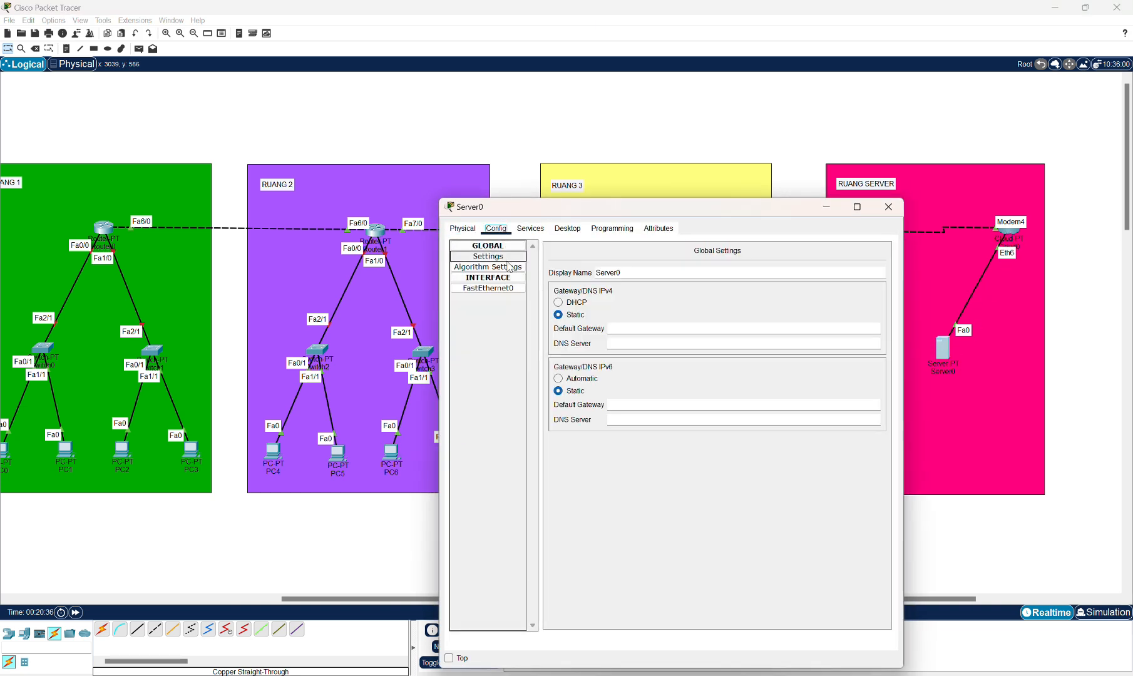
click(509, 289)
click(744, 338)
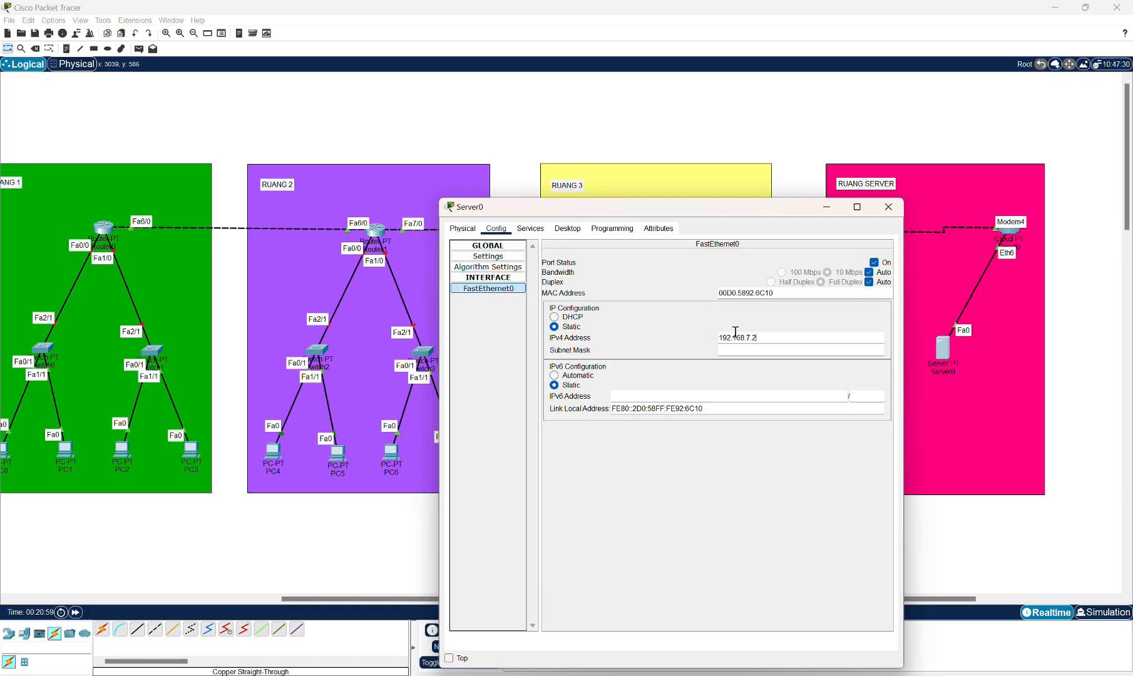
click(745, 350)
click(892, 211)
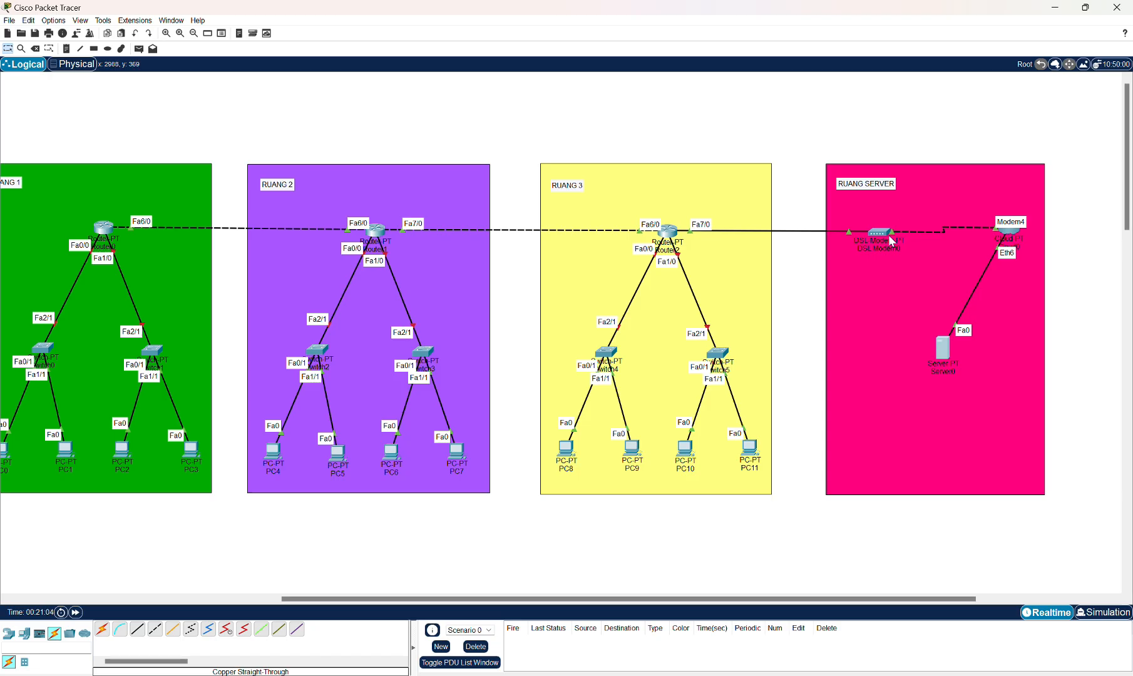
Add a DSL connection in Cloud0 linking Modem4 to Ethernet6, then close the cloud's dialog.
click(1010, 233)
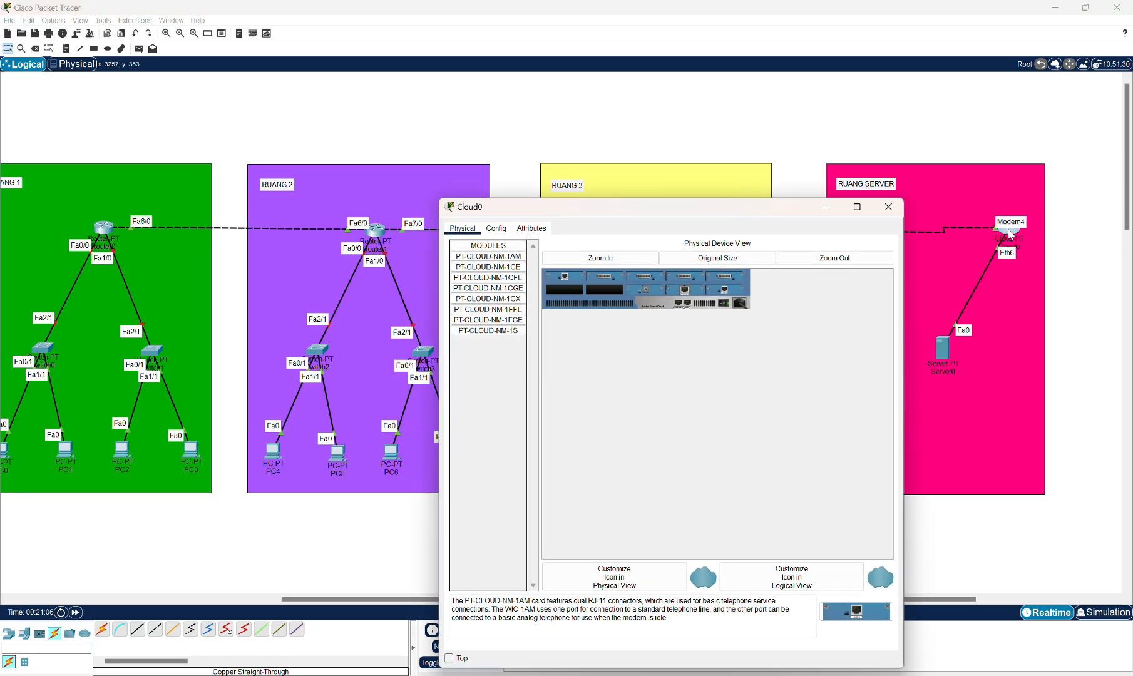
click(496, 229)
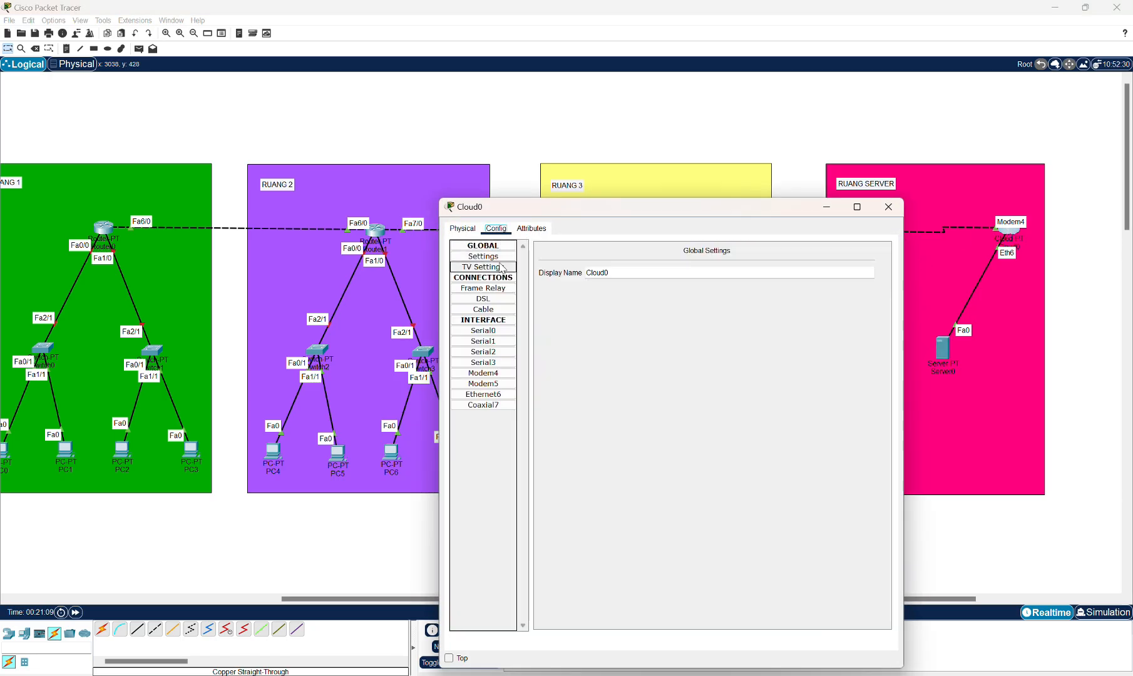
click(479, 300)
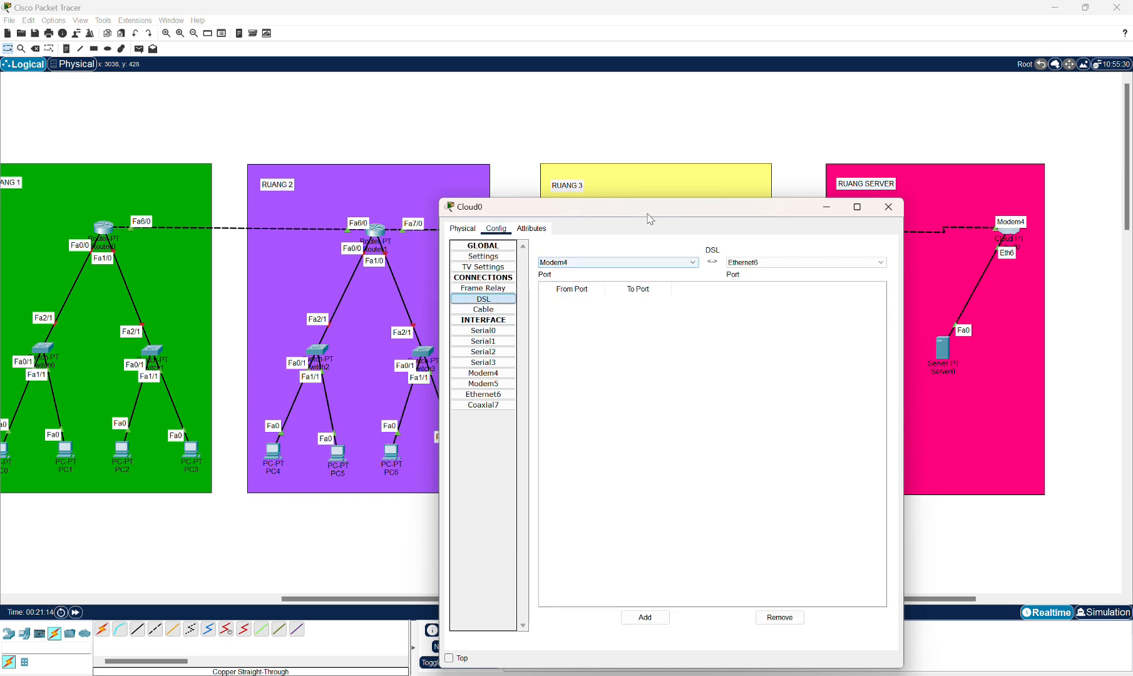
drag(648, 218, 655, 283)
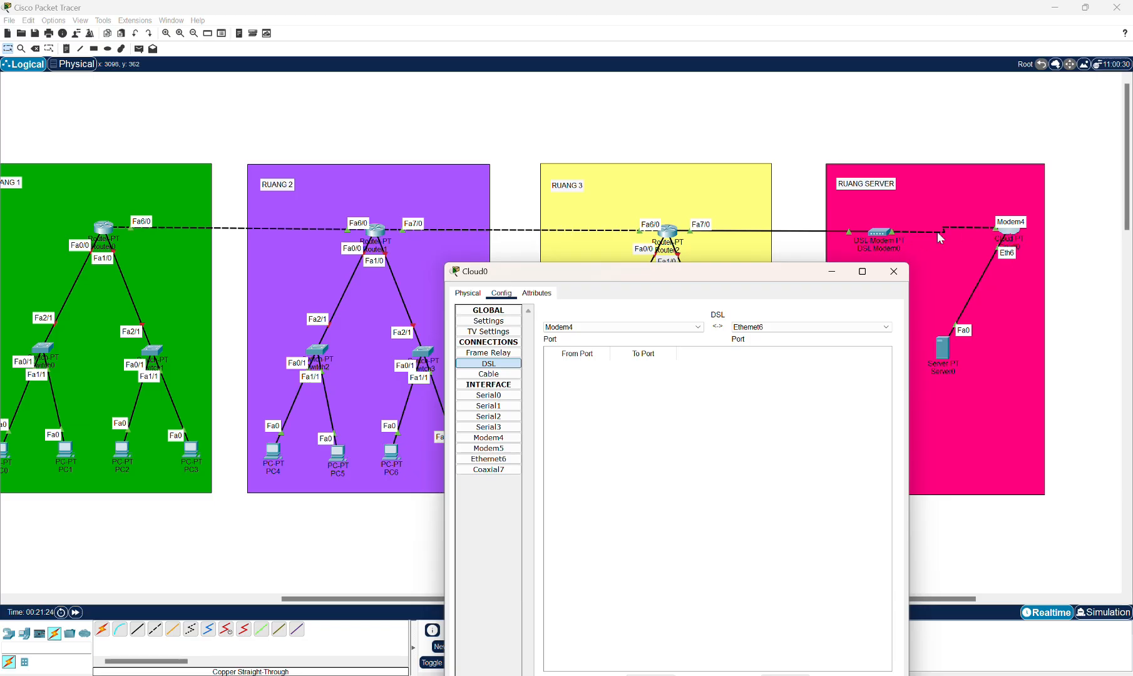
drag(675, 276, 674, 186)
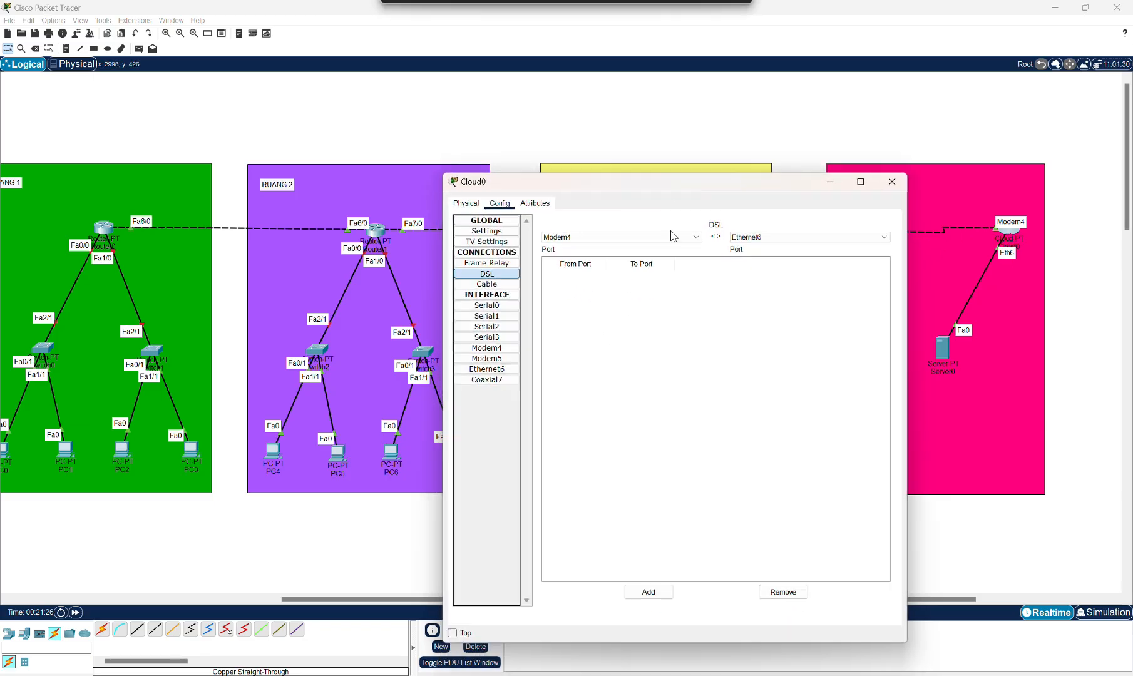
click(648, 593)
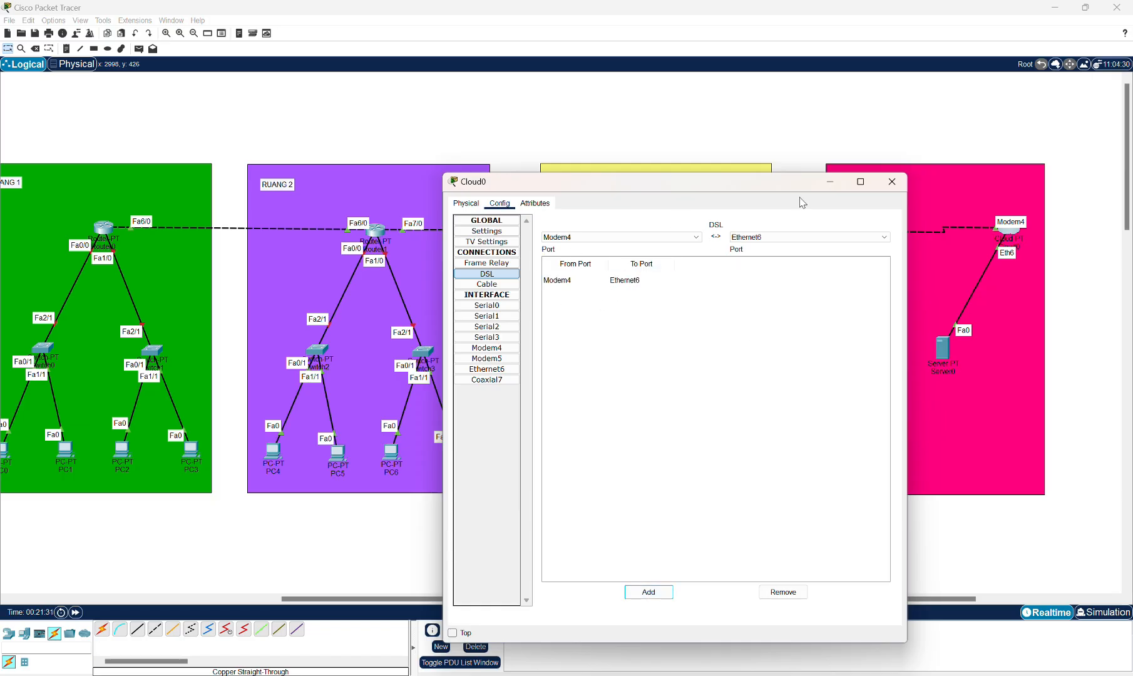
click(893, 181)
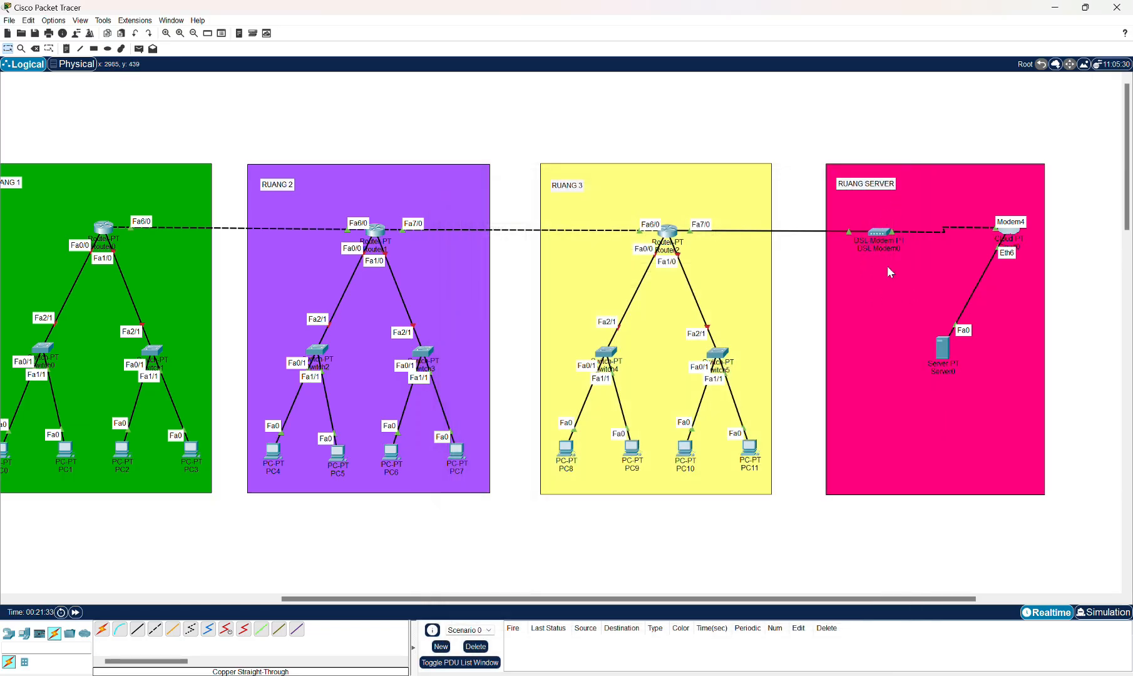
Inspect DSL Modem0's configuration settings.
click(879, 232)
click(496, 229)
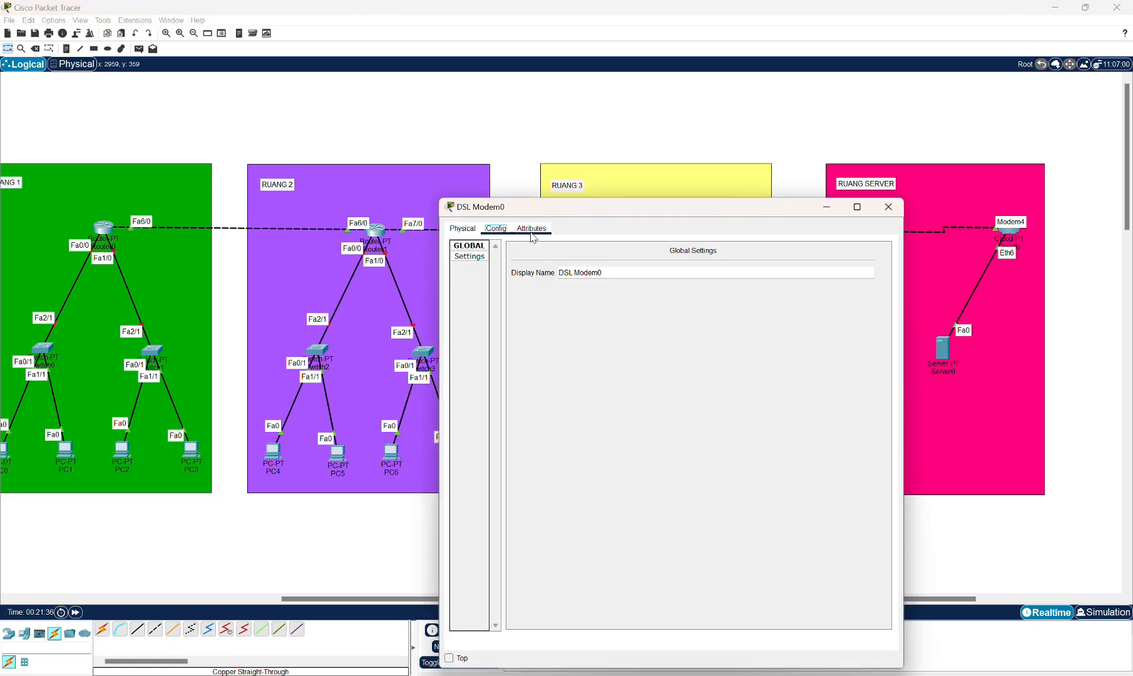
click(888, 207)
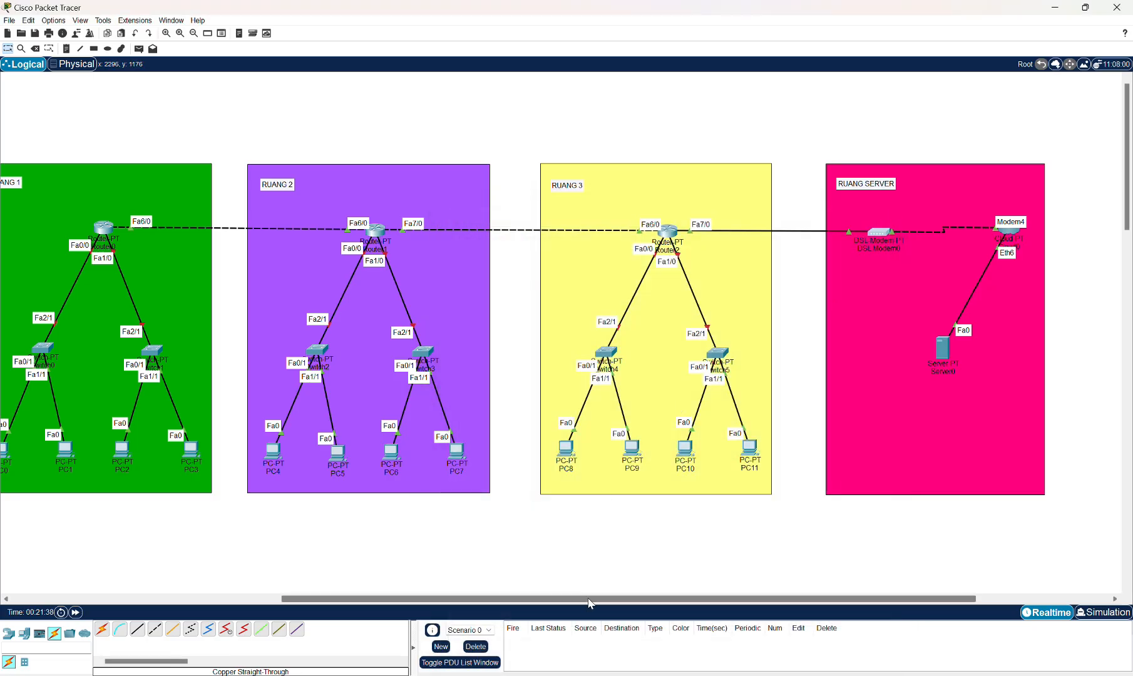
Open Router0's FastEthernet0/0 configuration and enter IPv4 address 192.168.1.1.
scroll(589, 603, left, 8)
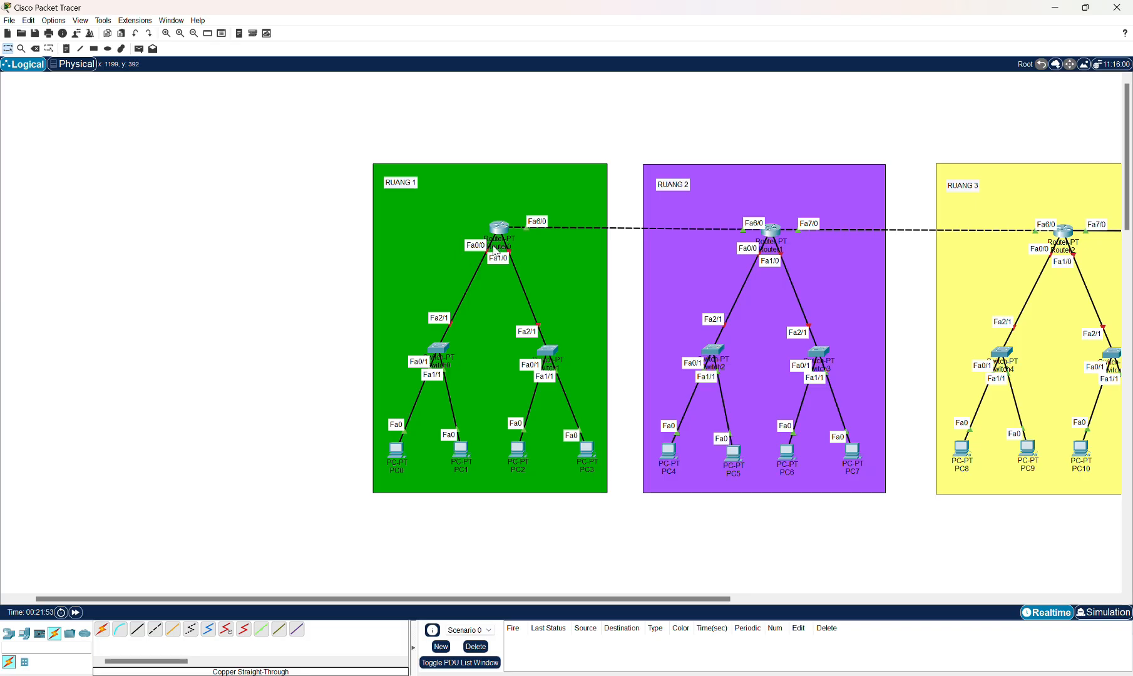
click(501, 229)
click(495, 320)
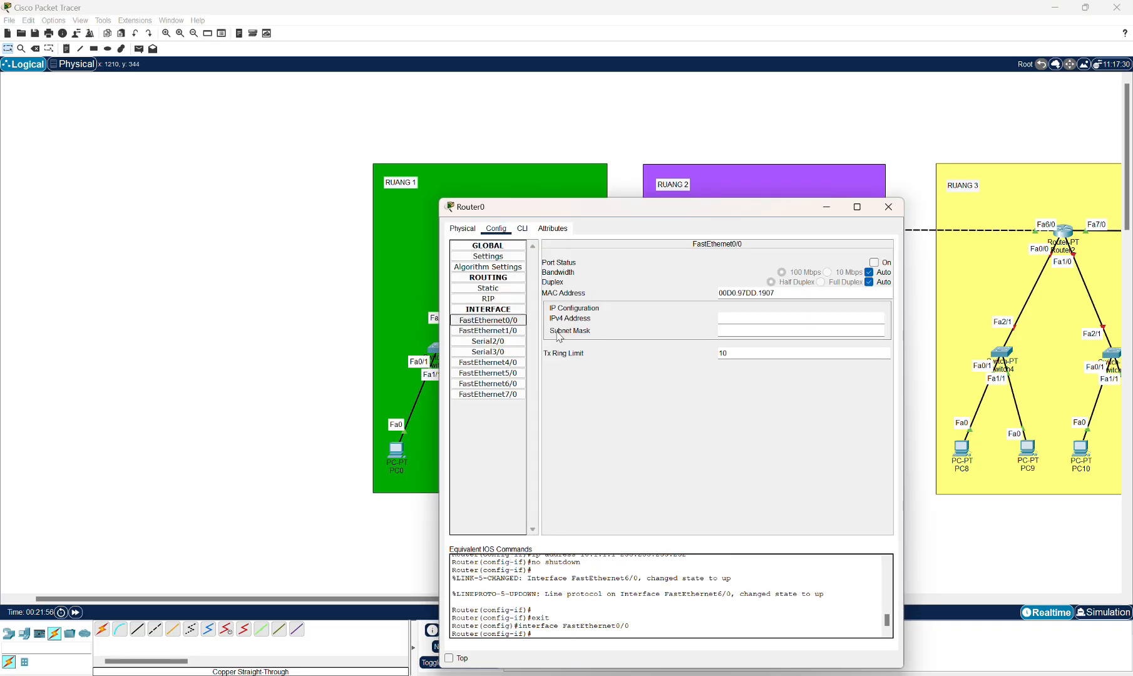
drag(629, 219, 773, 207)
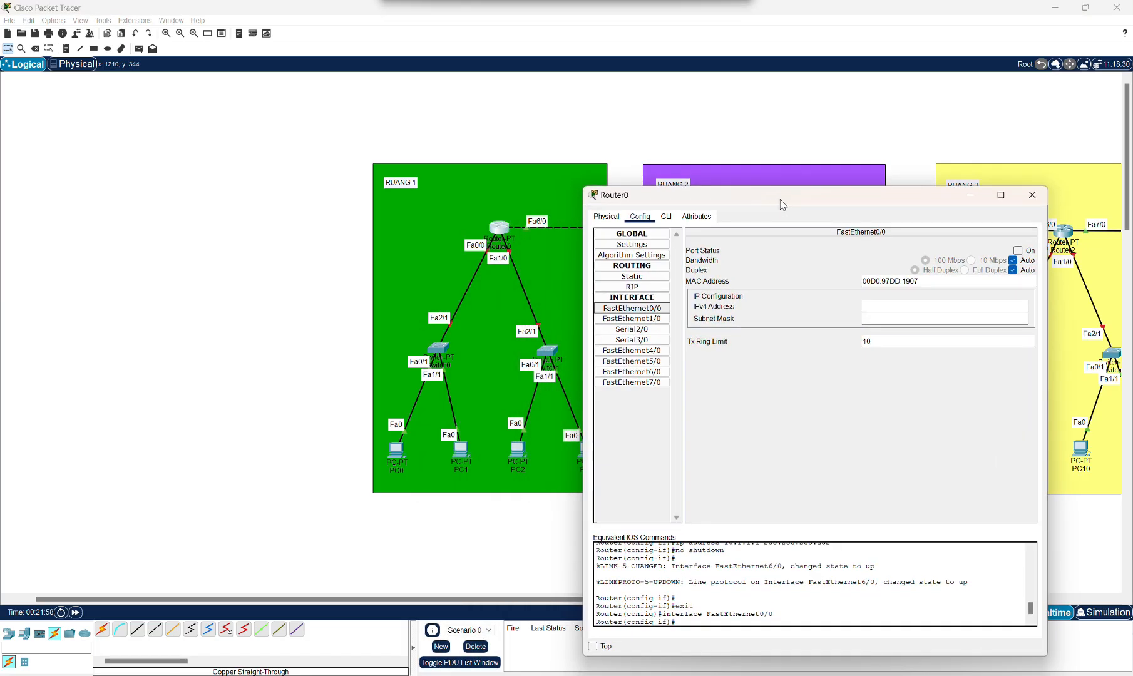
click(890, 308)
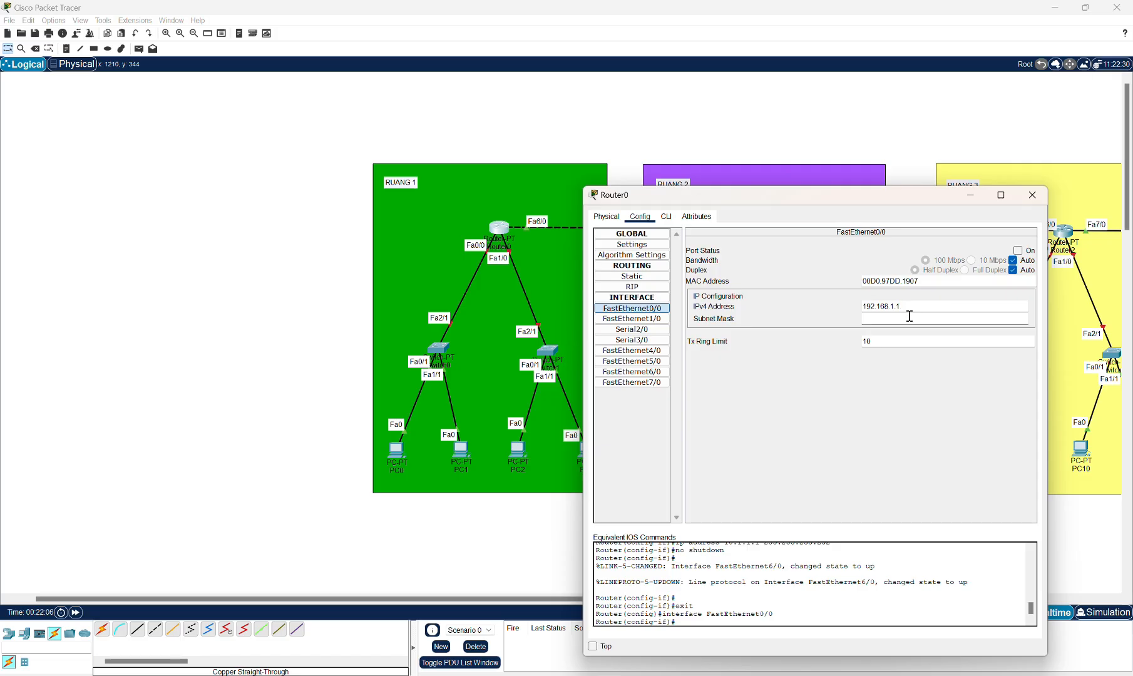
Set Router0 FastEthernet0/0's subnet mask to 255.255.255.0, switch the port on and close the dialog.
click(910, 318)
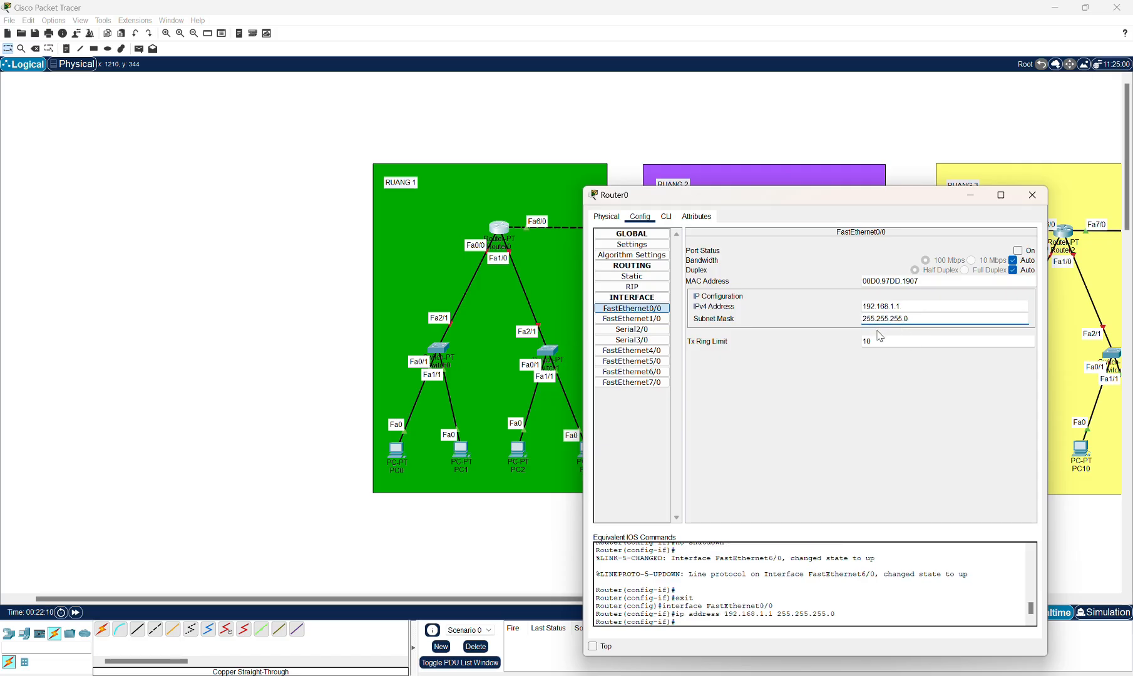
click(1018, 251)
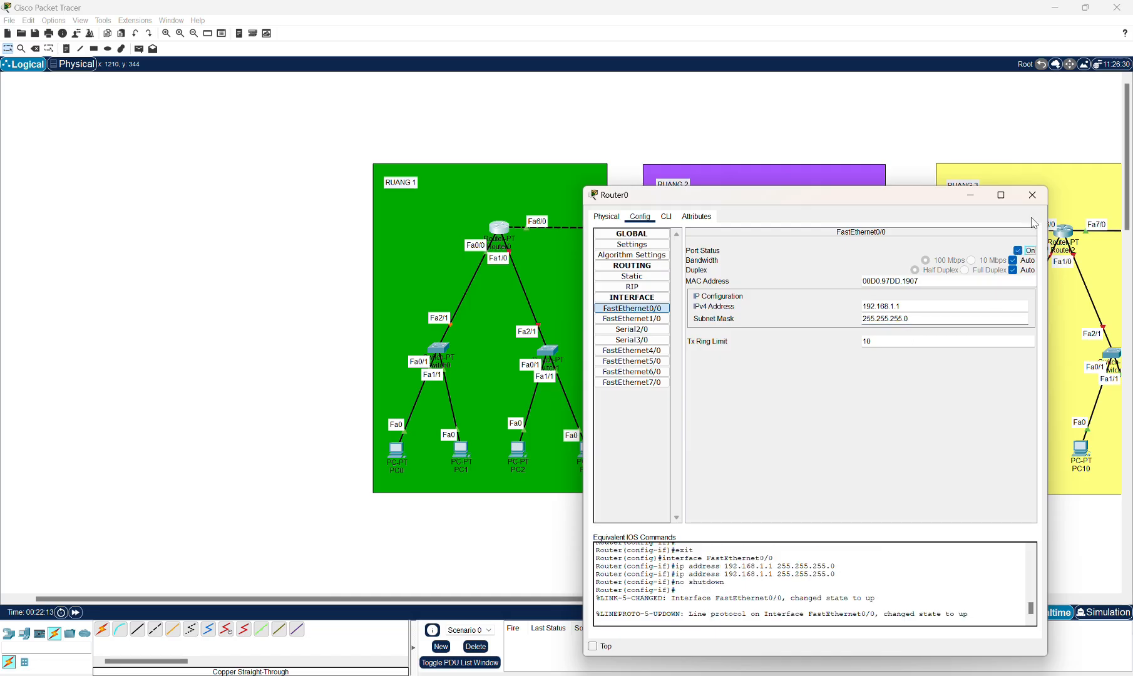
click(1032, 195)
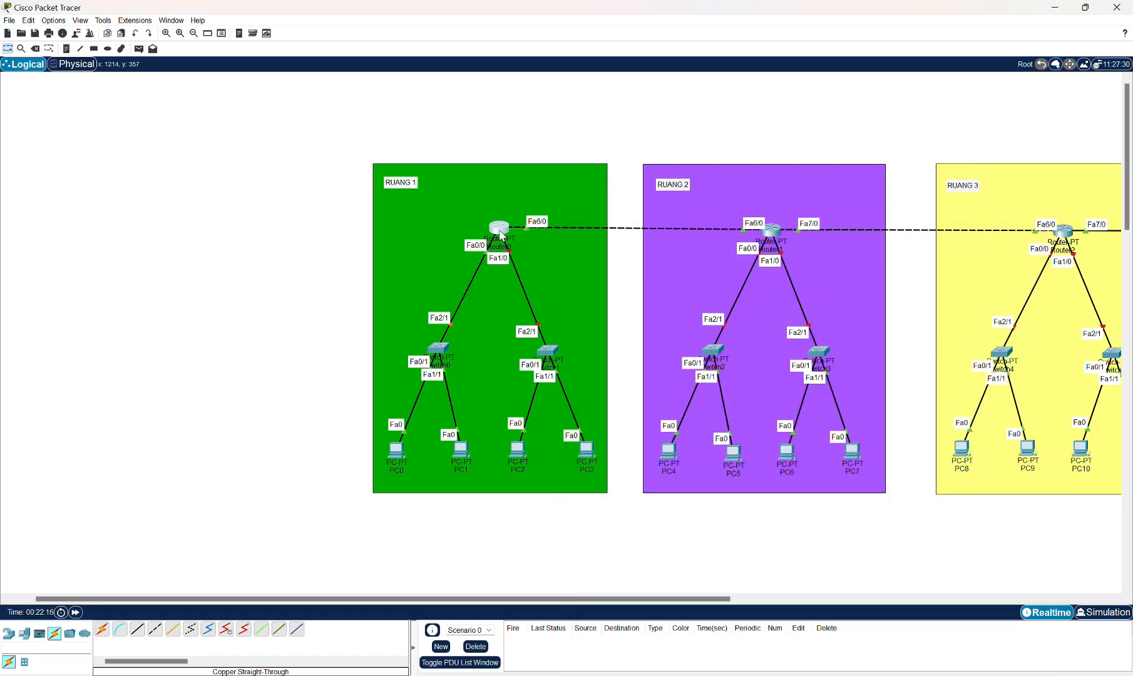
Open Router0's FastEthernet1/0 configuration and enter IPv4 address 192.168.2.1.
click(500, 230)
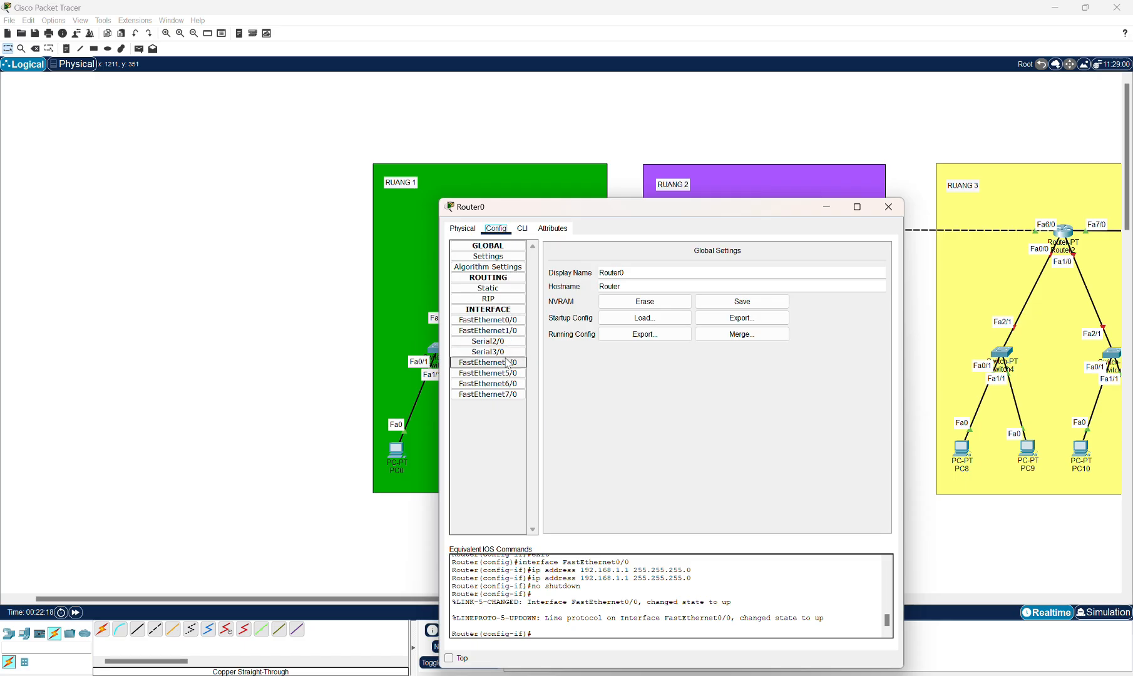
click(507, 332)
click(725, 318)
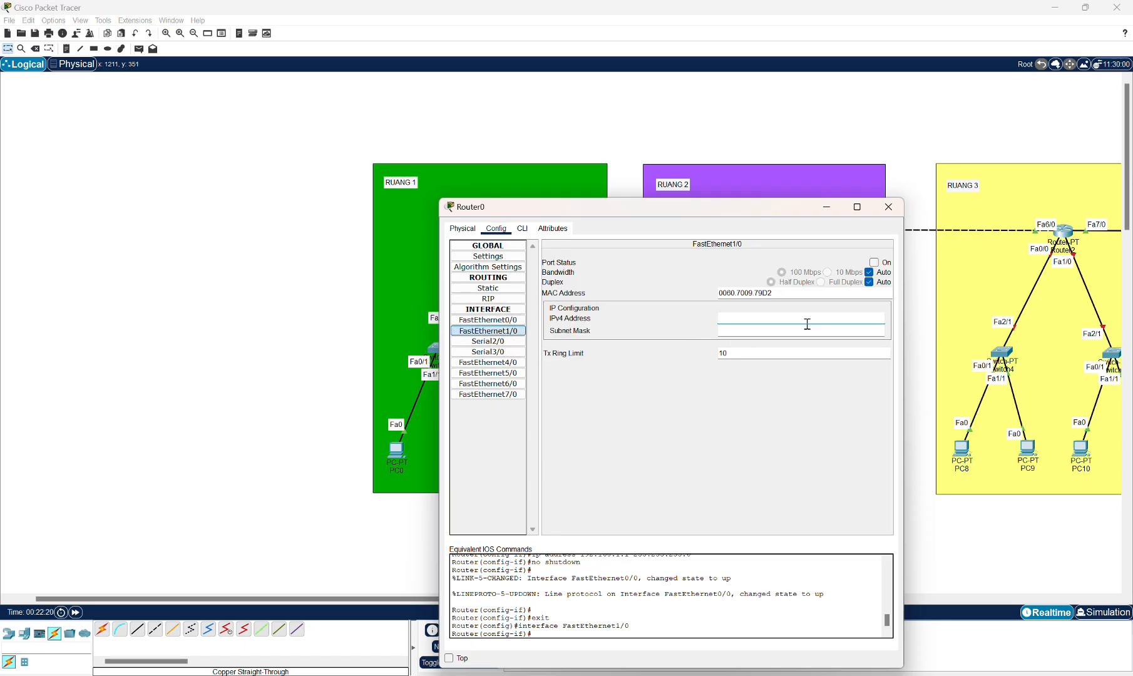
drag(741, 211, 804, 299)
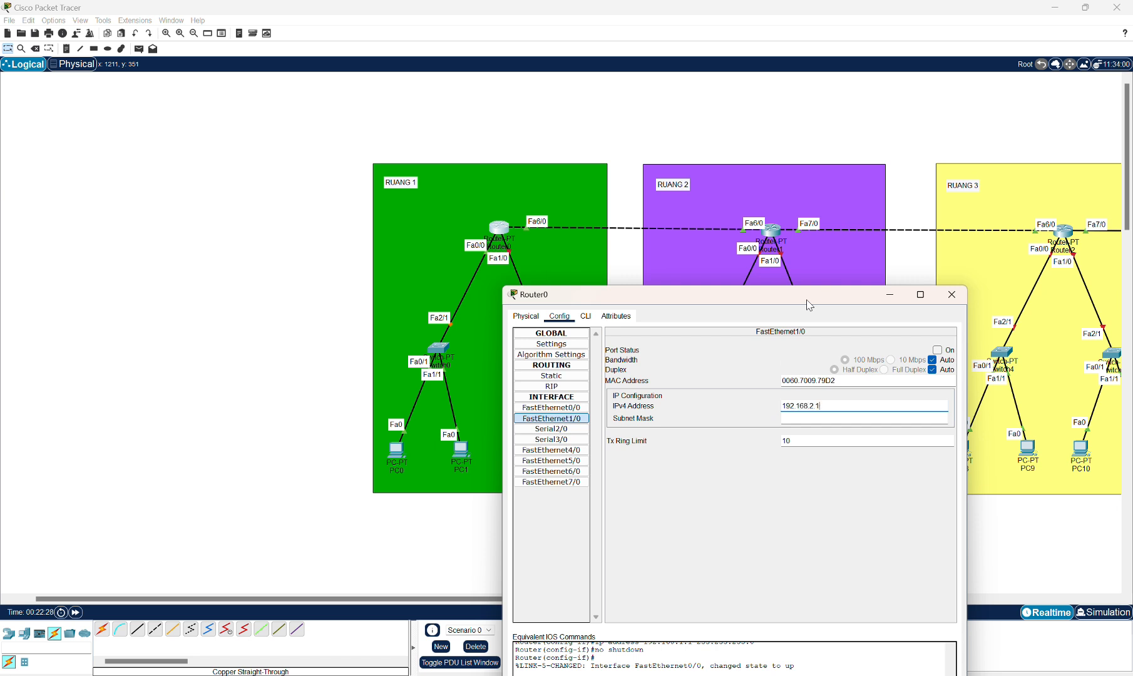
Set Router0 FastEthernet1/0's subnet mask to 255.255.255.0, switch the port on and close the dialog.
click(833, 418)
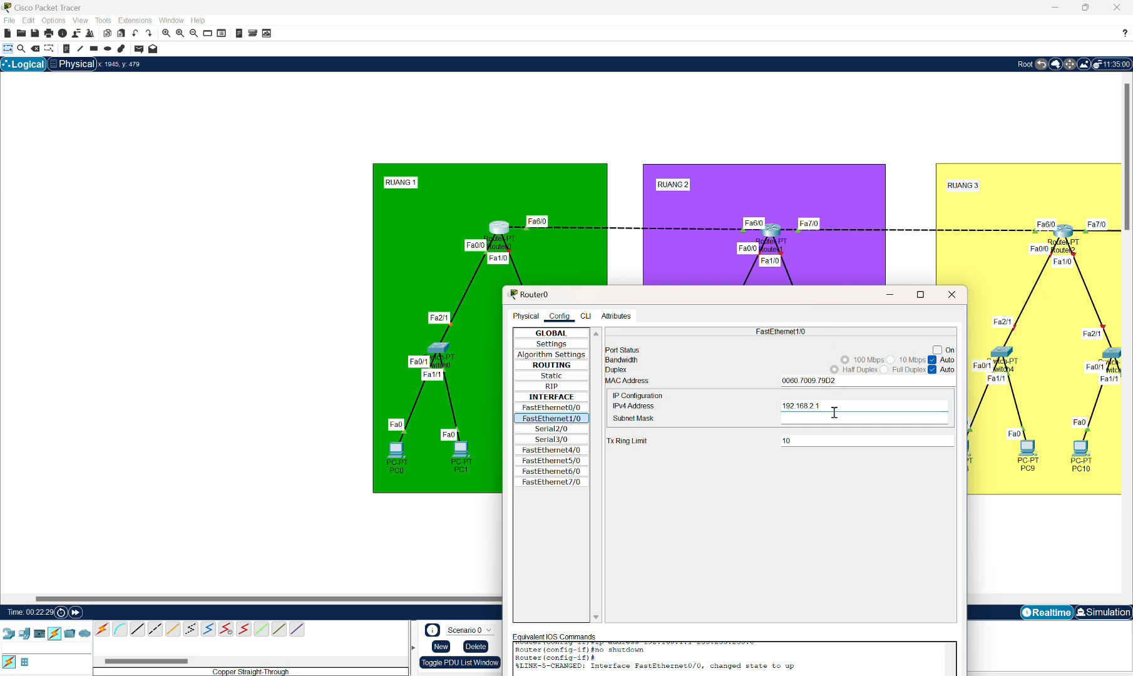
click(938, 350)
click(952, 294)
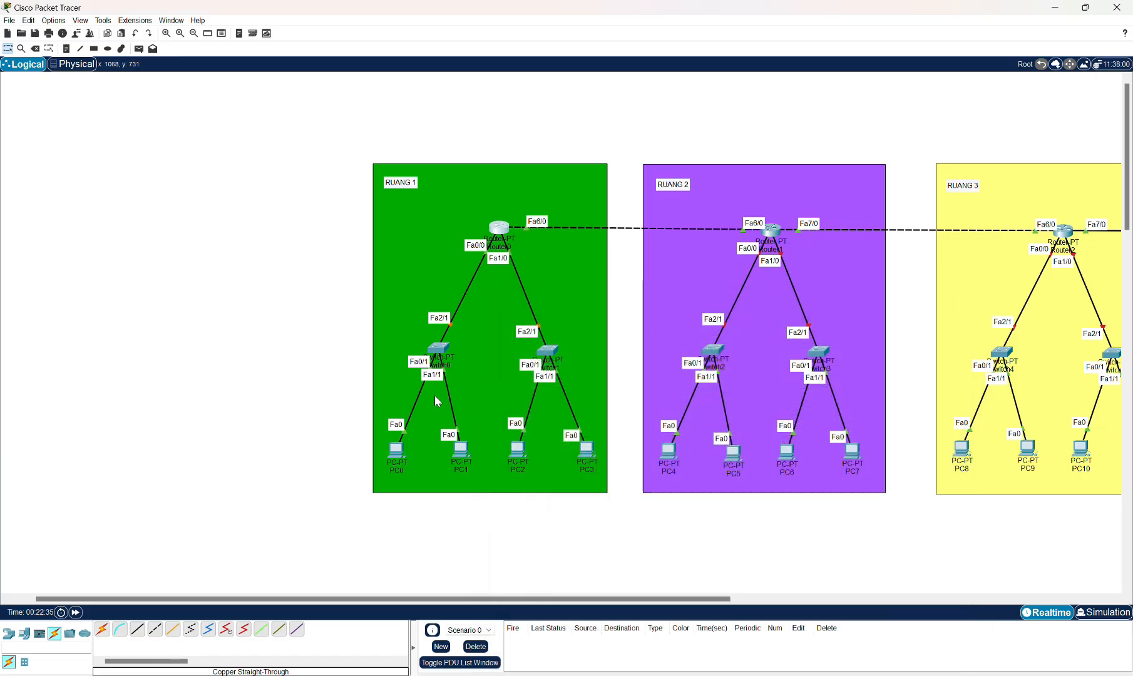
Give PC0 static IPv4 192.168.1.2, subnet mask 255.255.255.0 and default gateway 192.168.1.1, then close it.
click(394, 453)
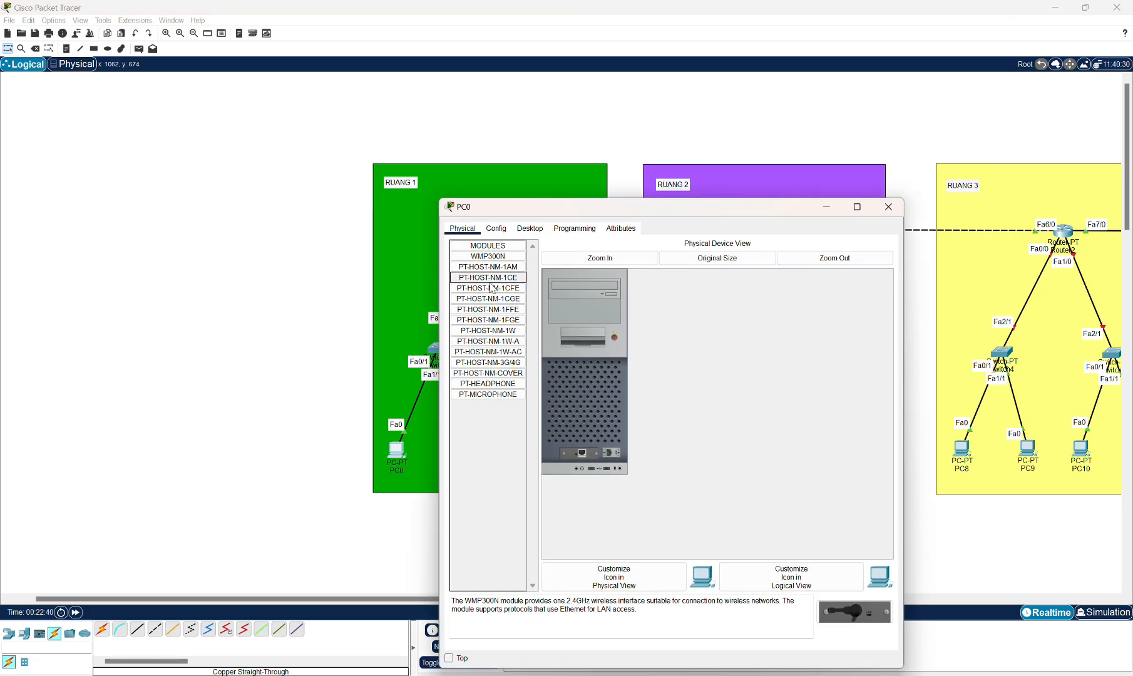
click(518, 229)
click(498, 268)
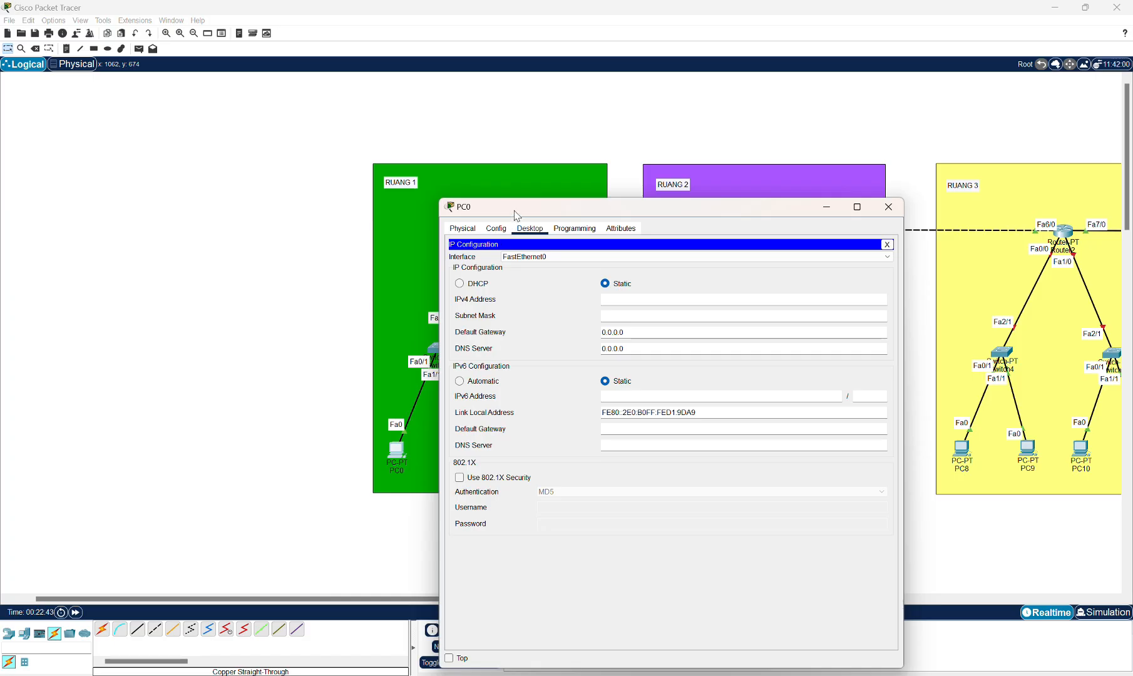
drag(517, 216, 649, 191)
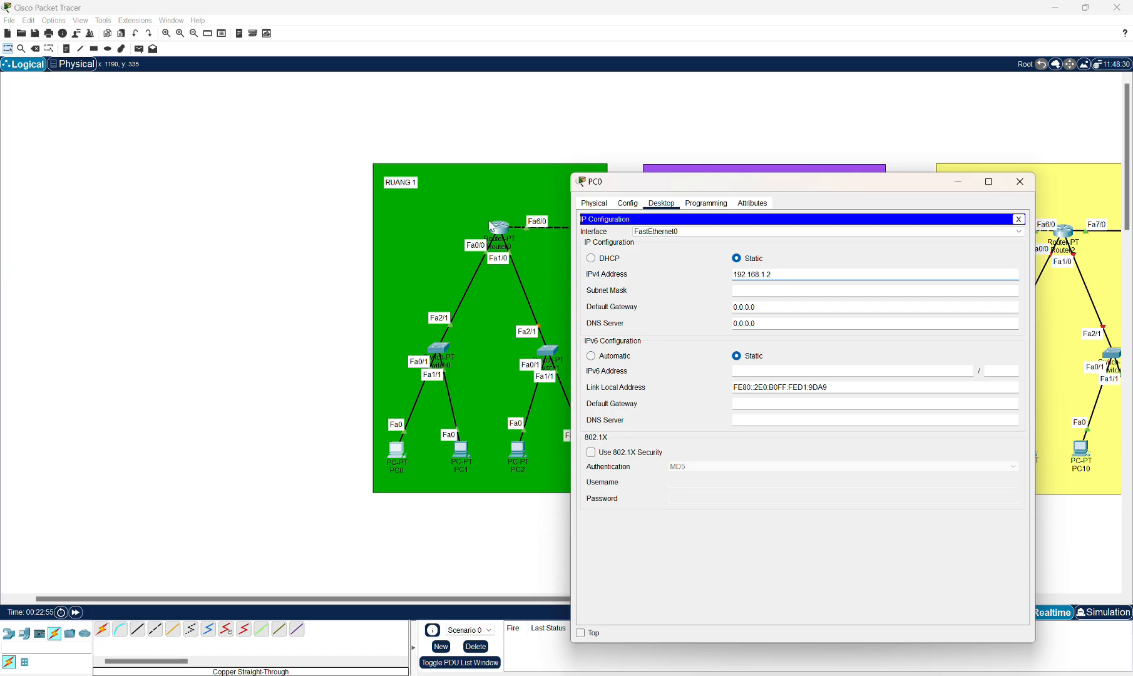
click(758, 290)
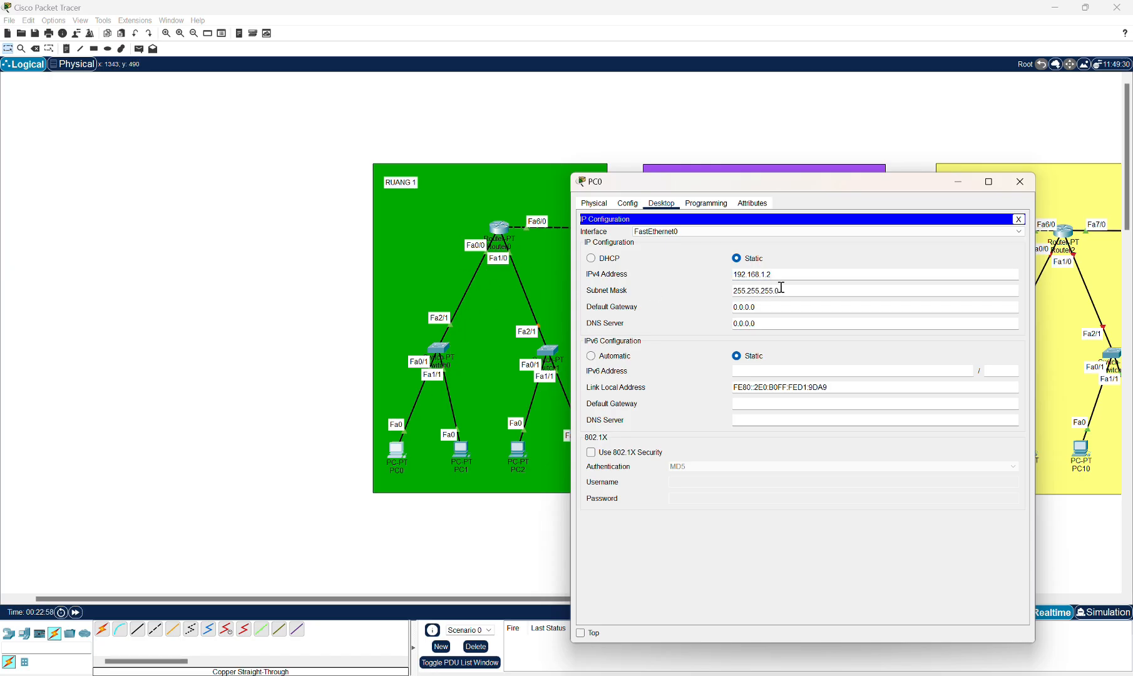
click(774, 305)
text(192.168.1.1)
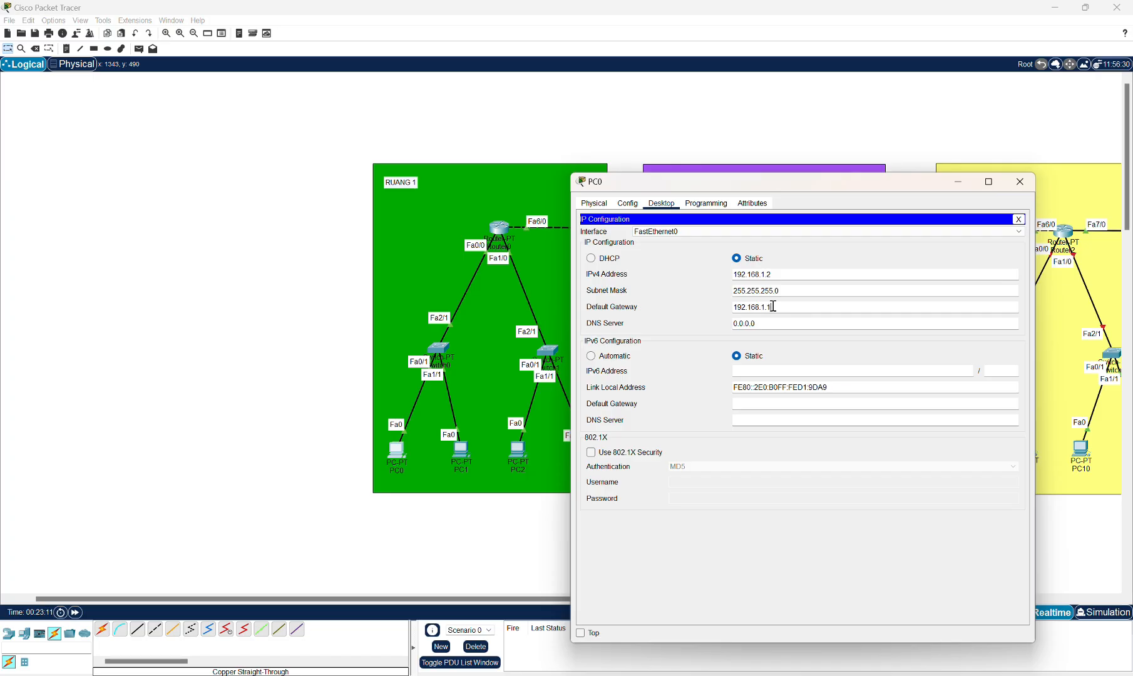
click(1019, 183)
Give PC1 static IPv4 192.168.1.3 with subnet mask 255.255.255.0 and a 192.168 default gateway, then close it.
click(463, 451)
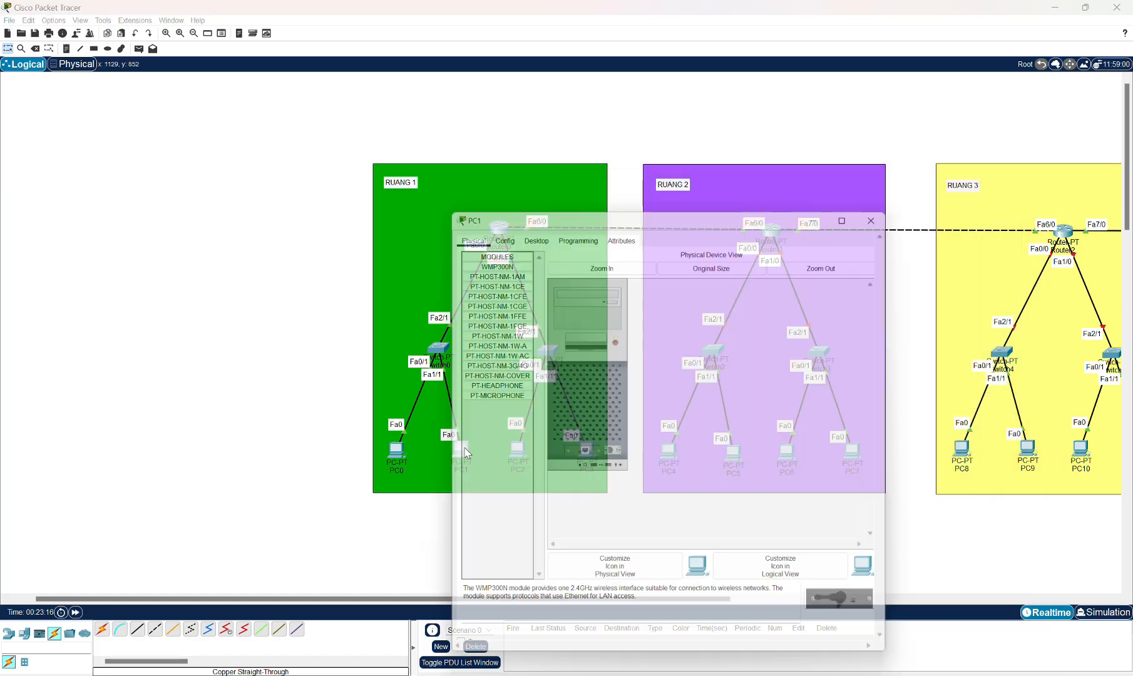
click(535, 230)
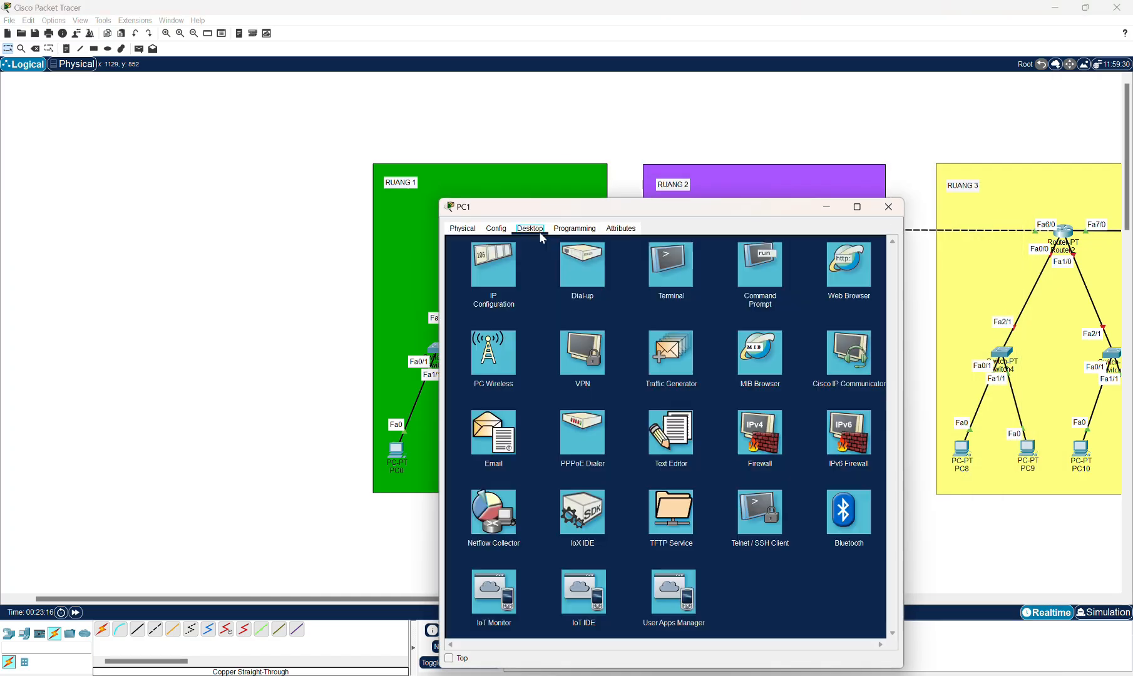
click(504, 280)
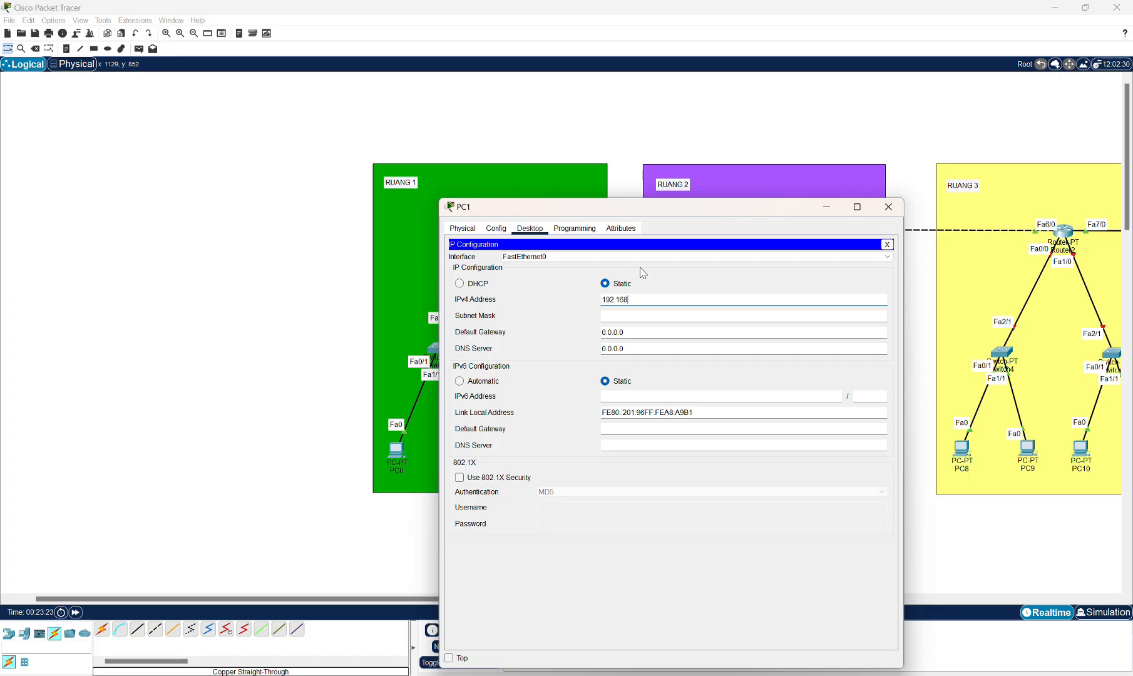
key(Tab)
key(Tab)
text(192)
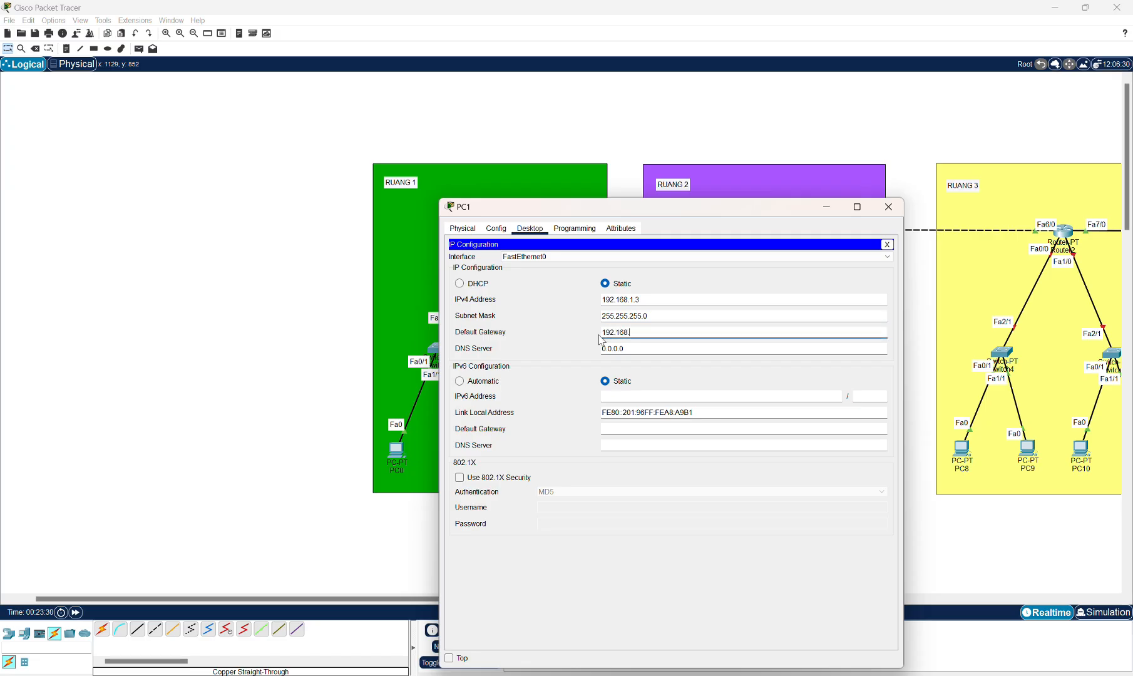
click(888, 207)
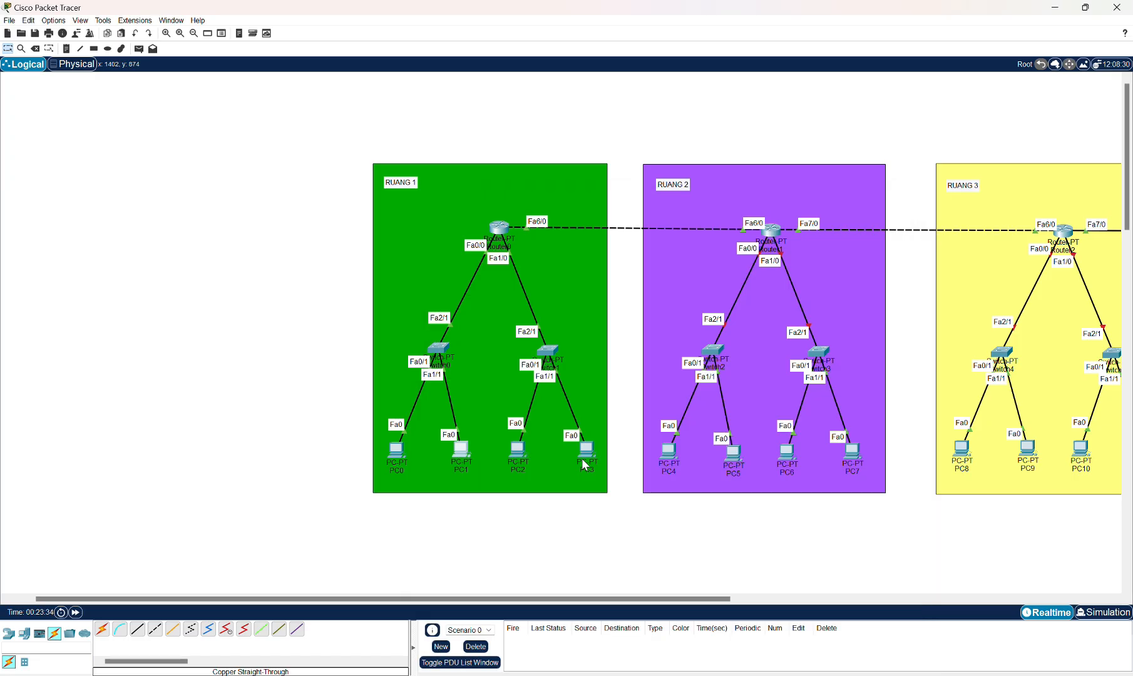
Give PC2 static IPv4 192.168.2.2, subnet mask 255.255.255.0 and default gateway 192.168.2.1, then close it.
click(522, 457)
click(537, 225)
click(482, 269)
drag(636, 202, 789, 193)
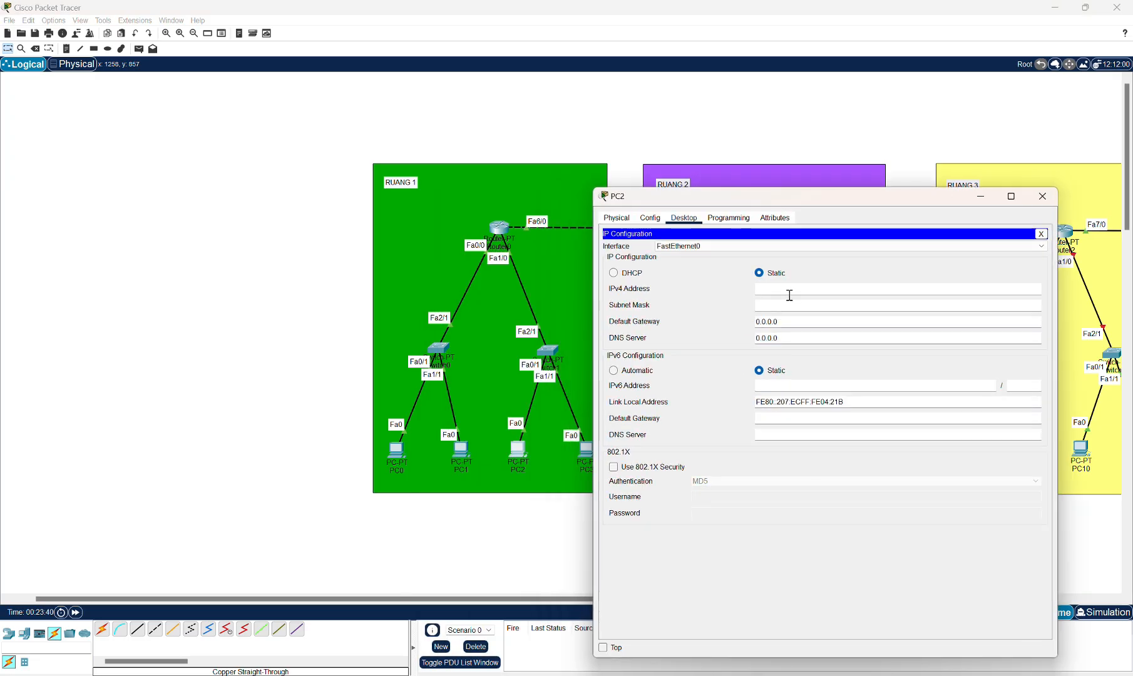
click(789, 293)
click(762, 304)
drag(781, 320, 752, 323)
text(192.168.2.1)
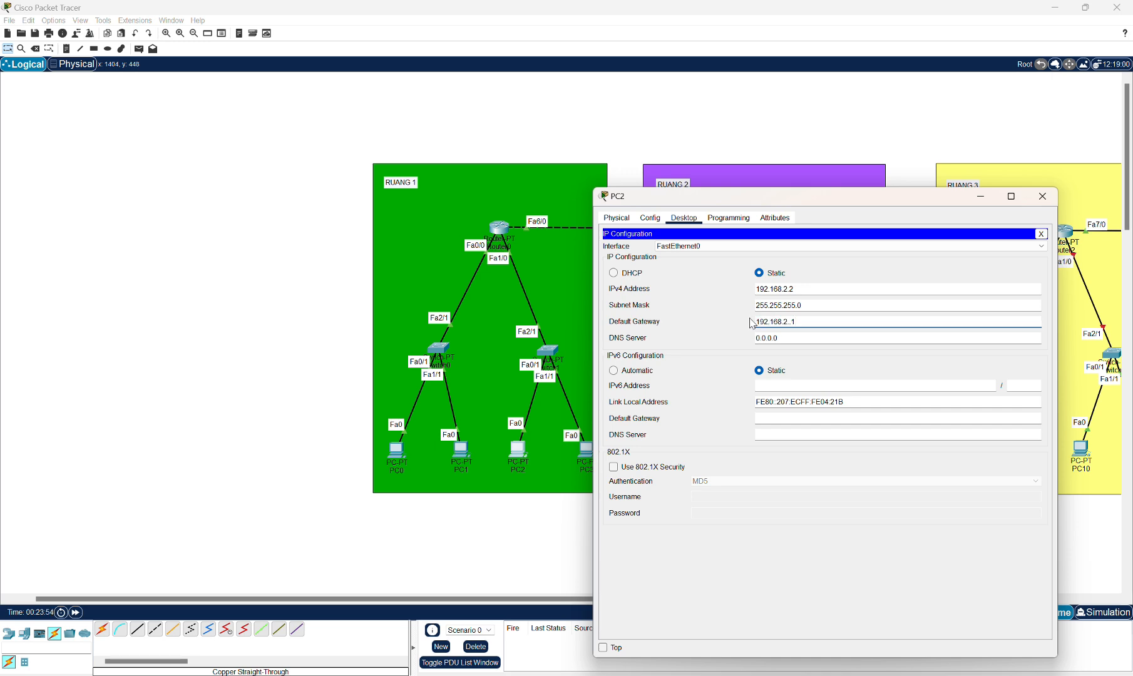
click(1042, 196)
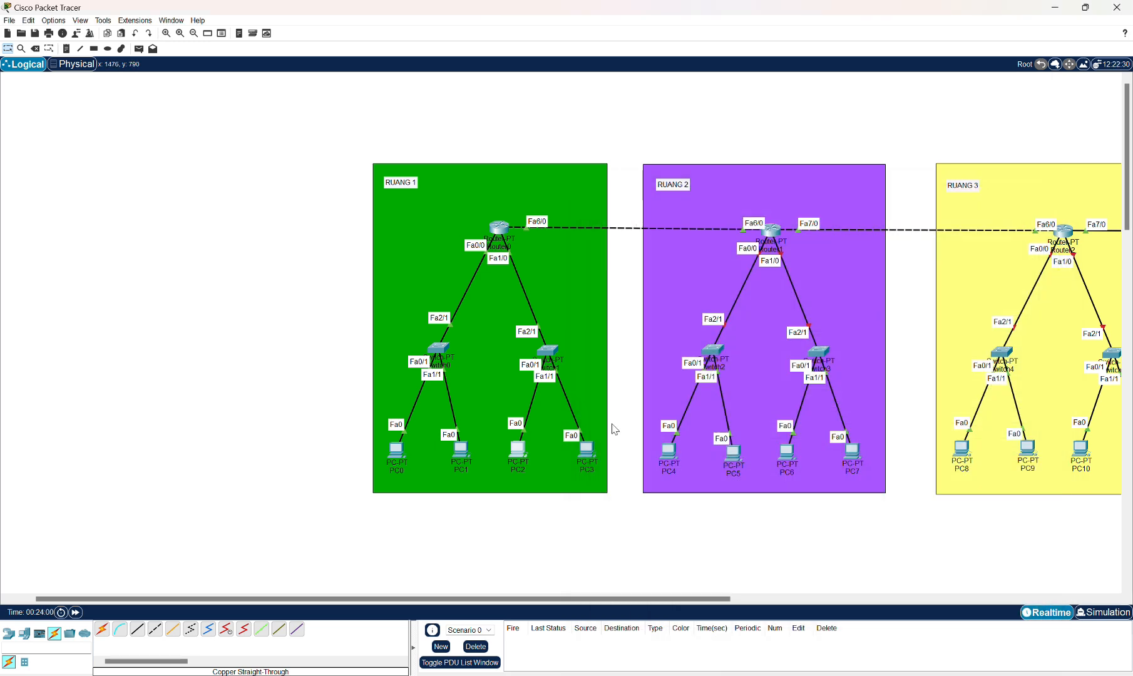
Give PC3 static IPv4 192.168.2.3, subnet mask 255.255.255.0 and a 192.168 default gateway, then close it.
click(586, 449)
click(530, 228)
click(485, 271)
click(625, 300)
text(192.168.2.3)
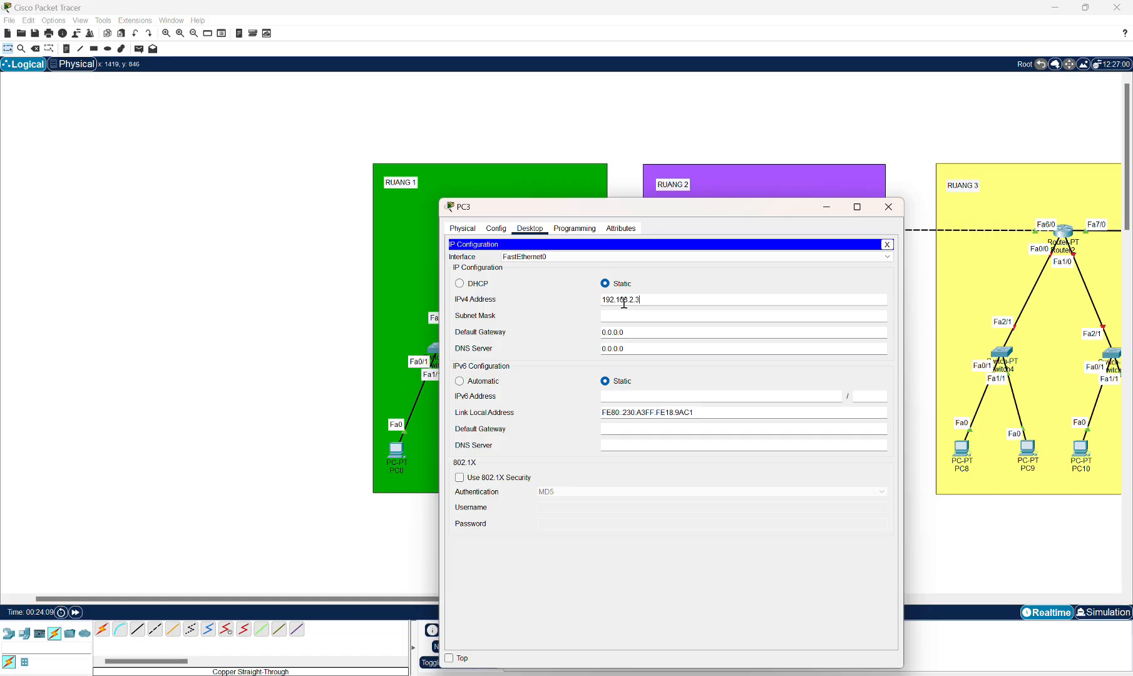
click(648, 318)
drag(637, 334, 572, 343)
text(192.168.2.1)
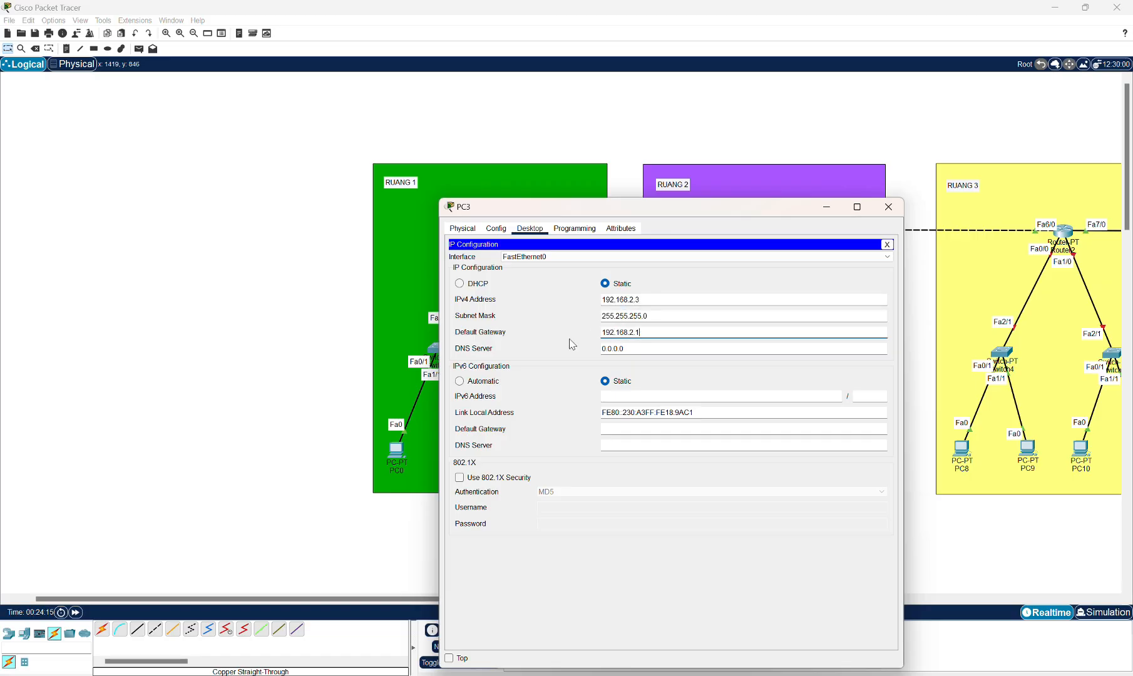
click(888, 207)
Set Router1 FastEthernet0/0's IPv4 address to 192.168.3.1 with subnet mask 255.255.255.0.
drag(619, 600, 741, 599)
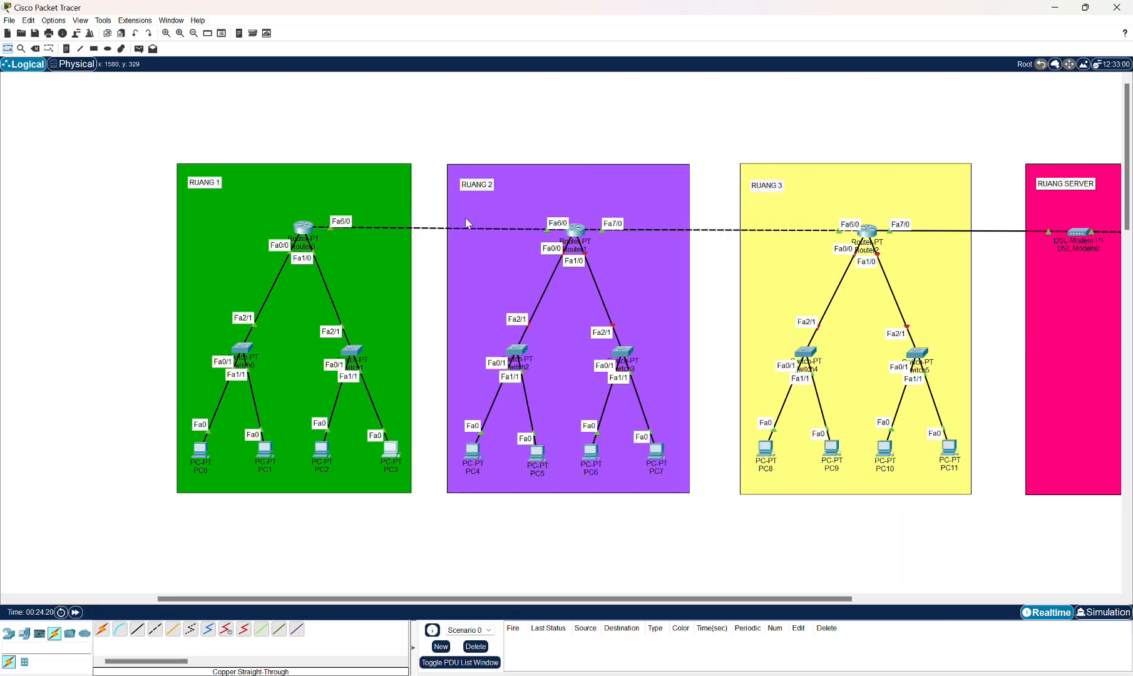
click(580, 233)
click(488, 320)
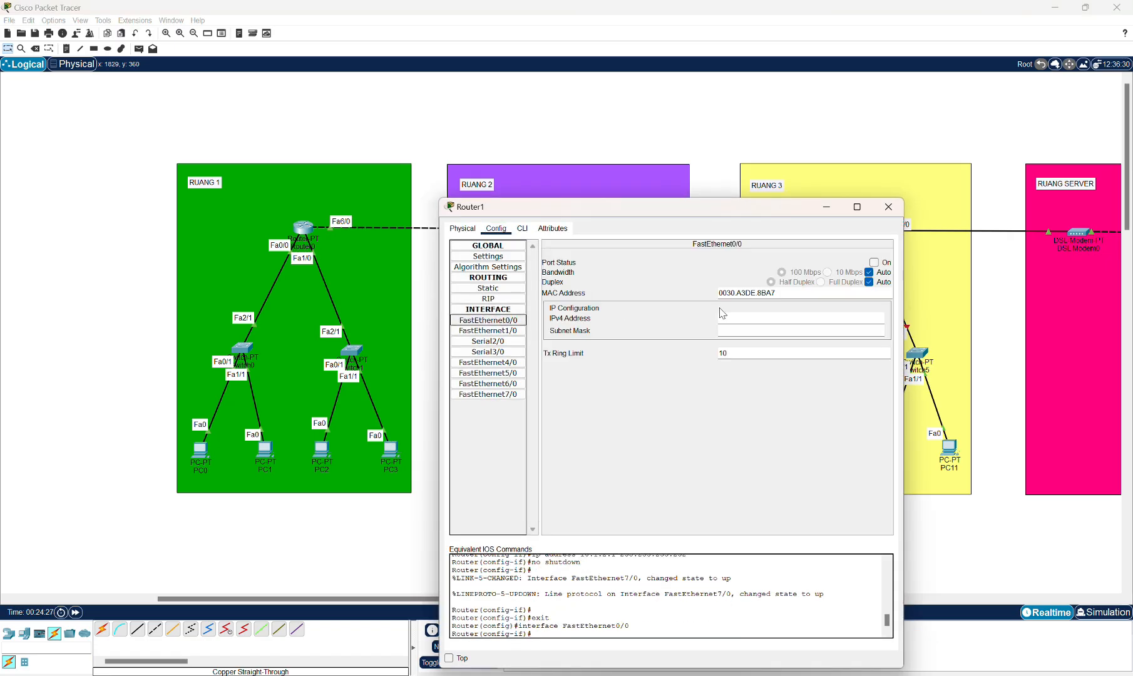
click(729, 318)
text(1)
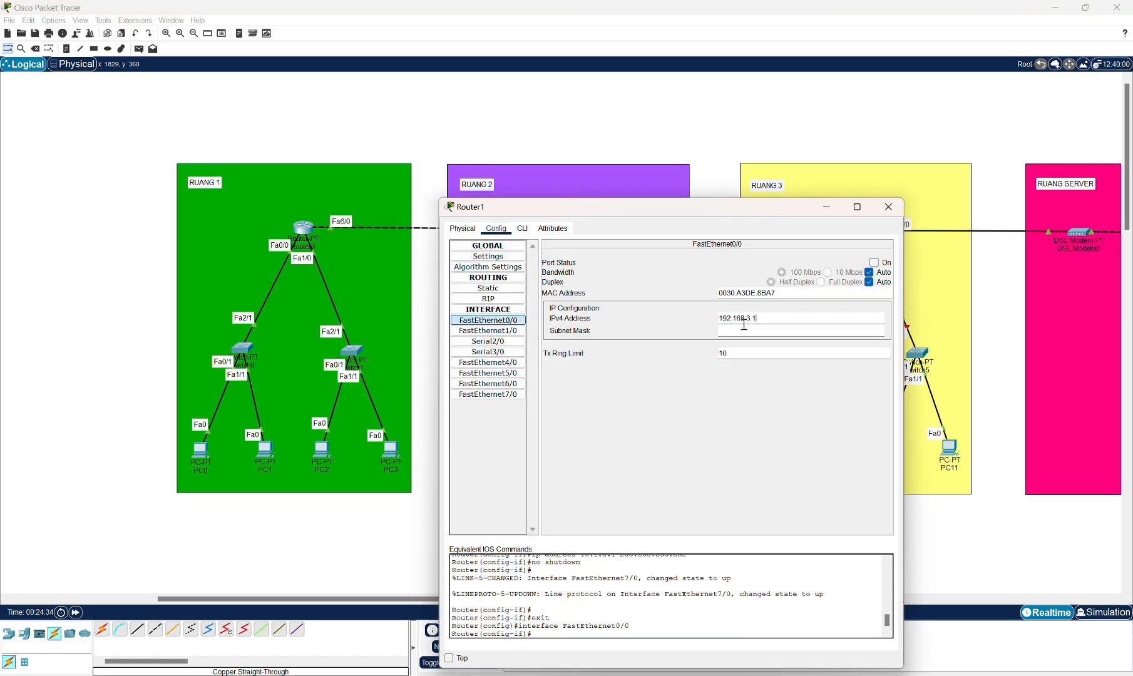
text(92.168.3.1)
click(744, 330)
Set Router1 FastEthernet1/0's IPv4 address to 192.168.4.1 with its subnet mask, switch the port on and close the dialog.
click(488, 330)
drag(724, 215, 676, 295)
text(192.168.4.1)
click(752, 409)
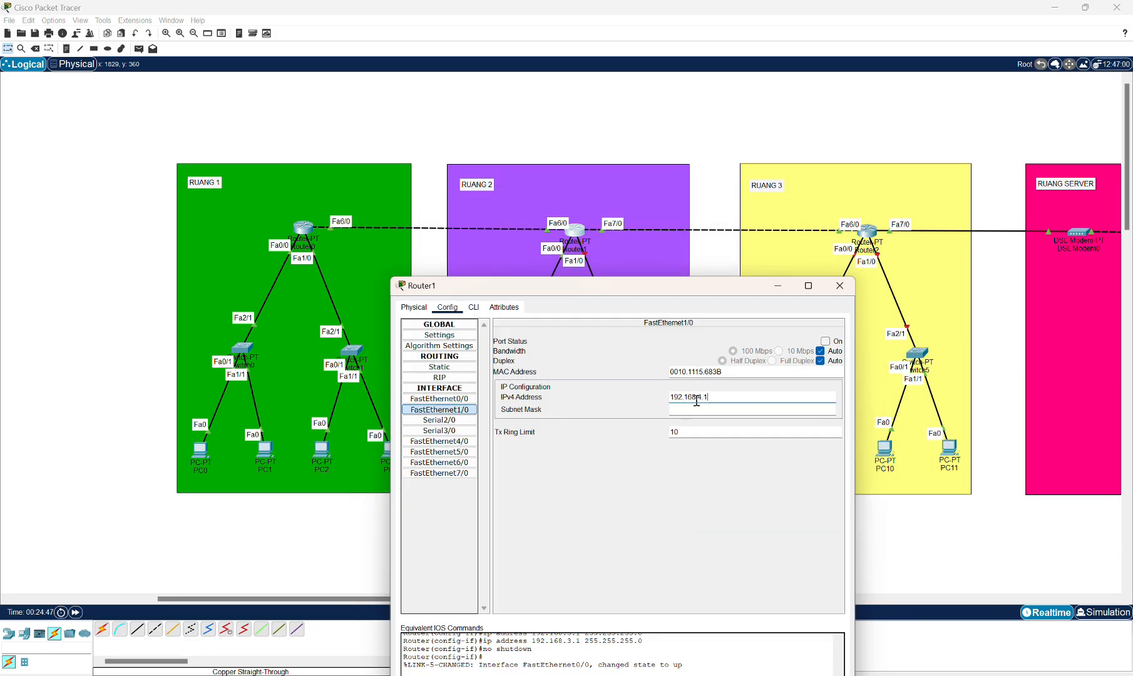
click(825, 341)
click(840, 285)
Give PC4 a static IPv4 address and subnet mask with a default gateway ending in .1, then close it.
click(474, 456)
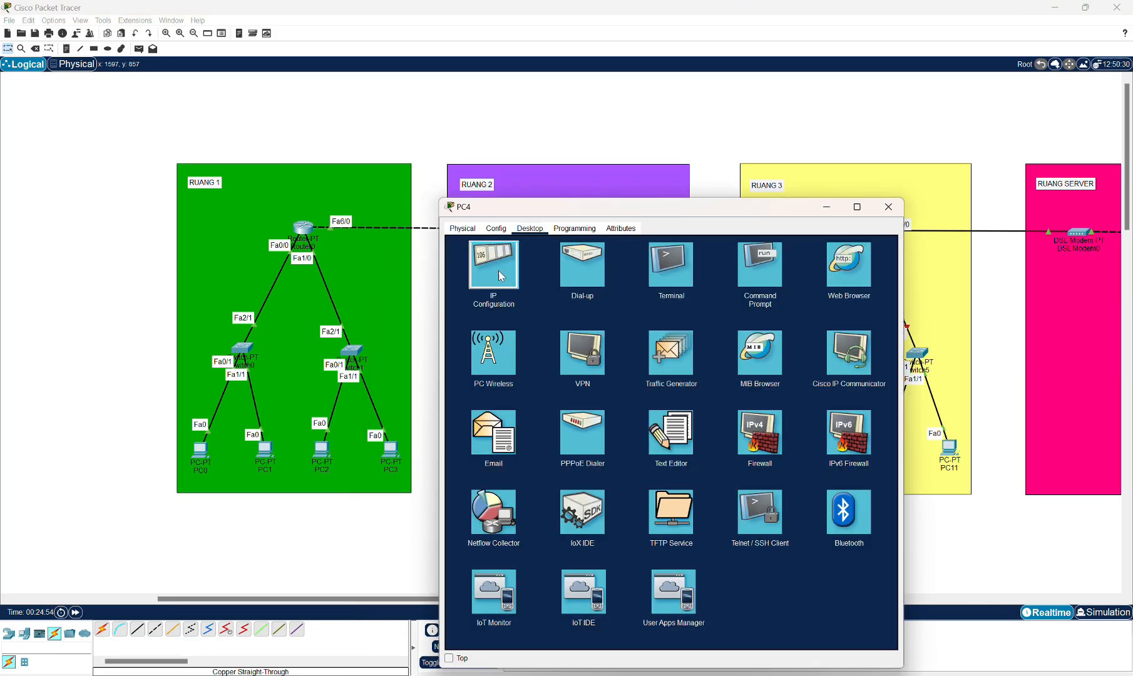
click(498, 271)
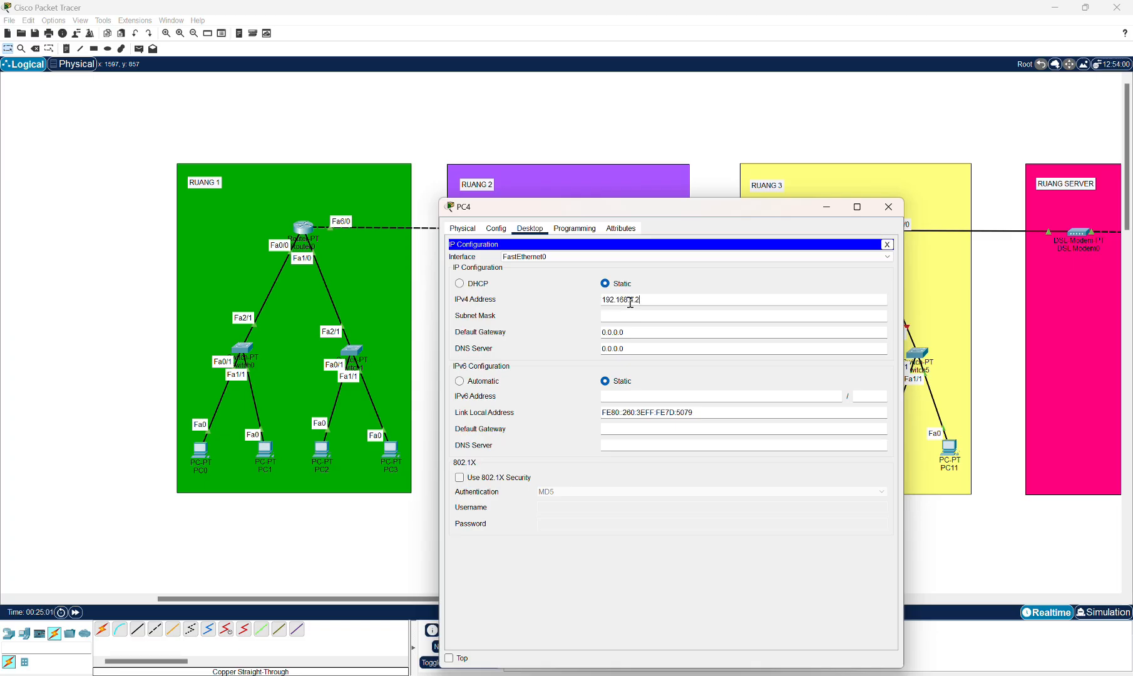
key(ctrl+c)
drag(650, 303, 597, 333)
click(626, 316)
key(ctrl+v)
key(BackSpace)
text(1)
click(887, 208)
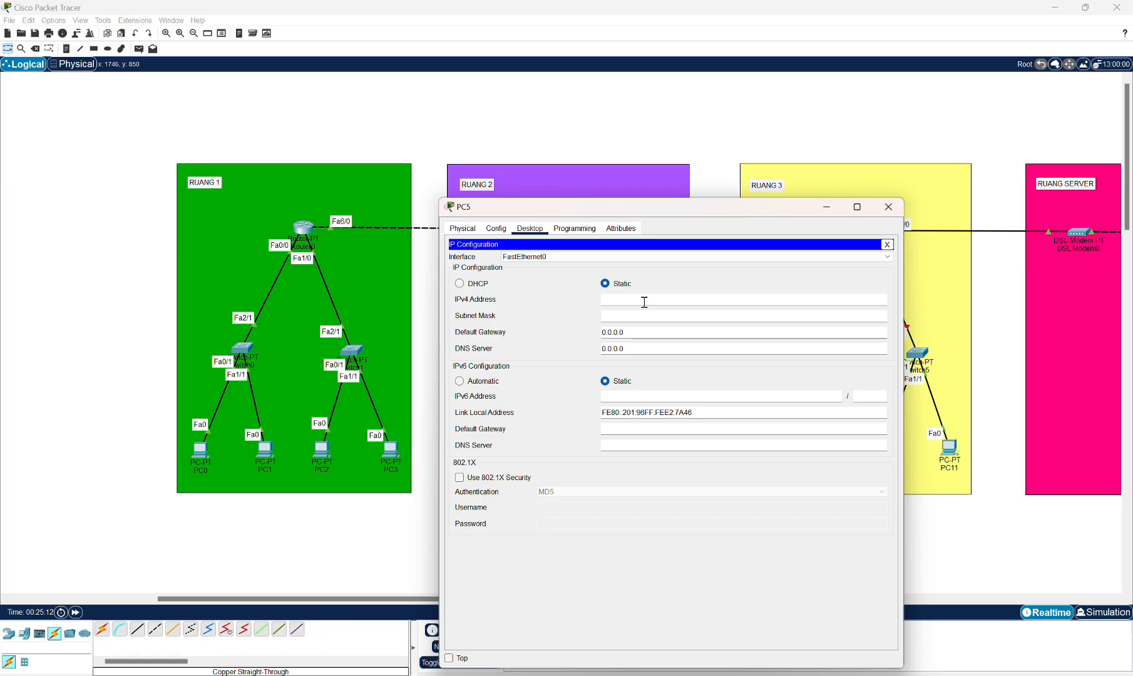
Give PC5 static IPv4 192.168.4.3 with its subnet mask and a default gateway ending in .1, then close it.
click(642, 304)
text(192.168.4.3)
click(646, 332)
drag(646, 333, 587, 338)
key(ctrl+v)
key(BackSpace)
text(1)
click(888, 207)
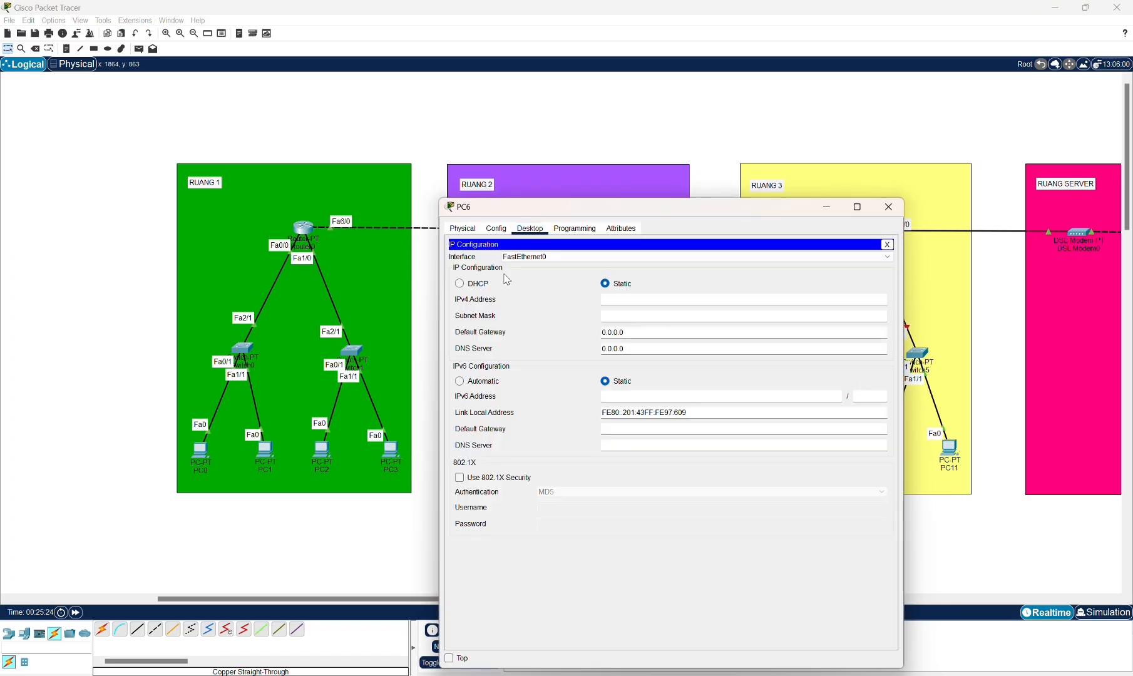
Give PC6 static IPv4 192.168.5.2, subnet mask 255.255.255.0 and default gateway 192.168.5.1, then close it.
click(616, 298)
text(192.168.4.2)
key(Left)
key(BackSpace)
text(5)
click(663, 315)
drag(644, 335, 597, 365)
key(ctrl+v)
key(BackSpace)
text(1)
key(Left)
key(Left)
key(BackSpace)
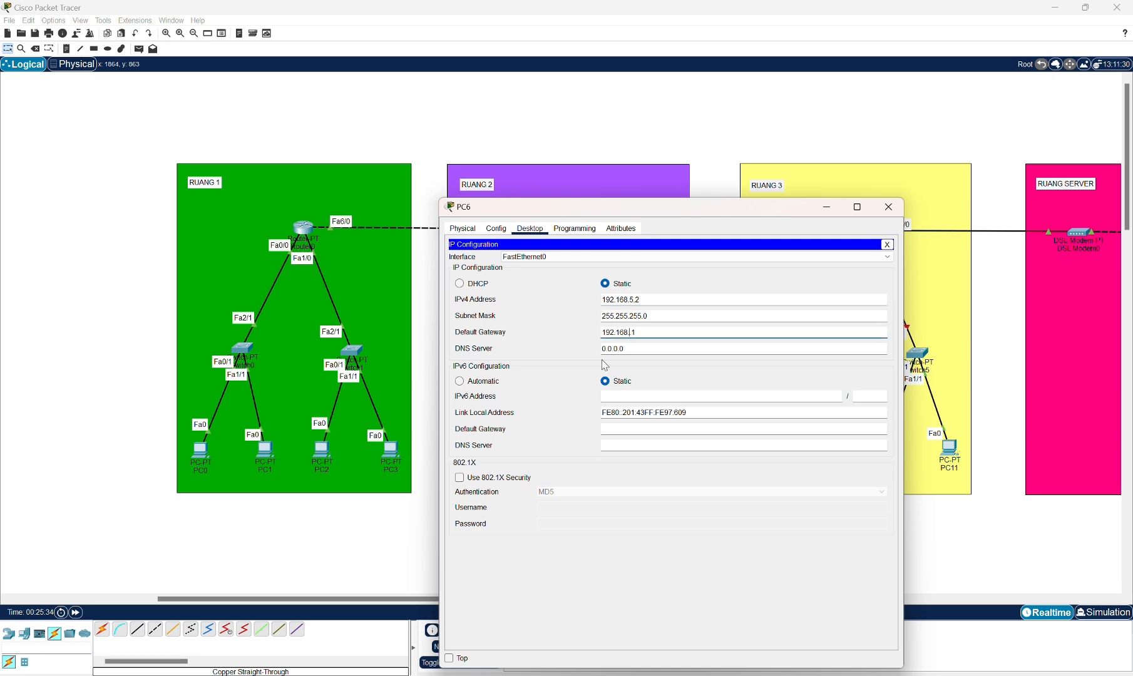
text(5.)
click(888, 206)
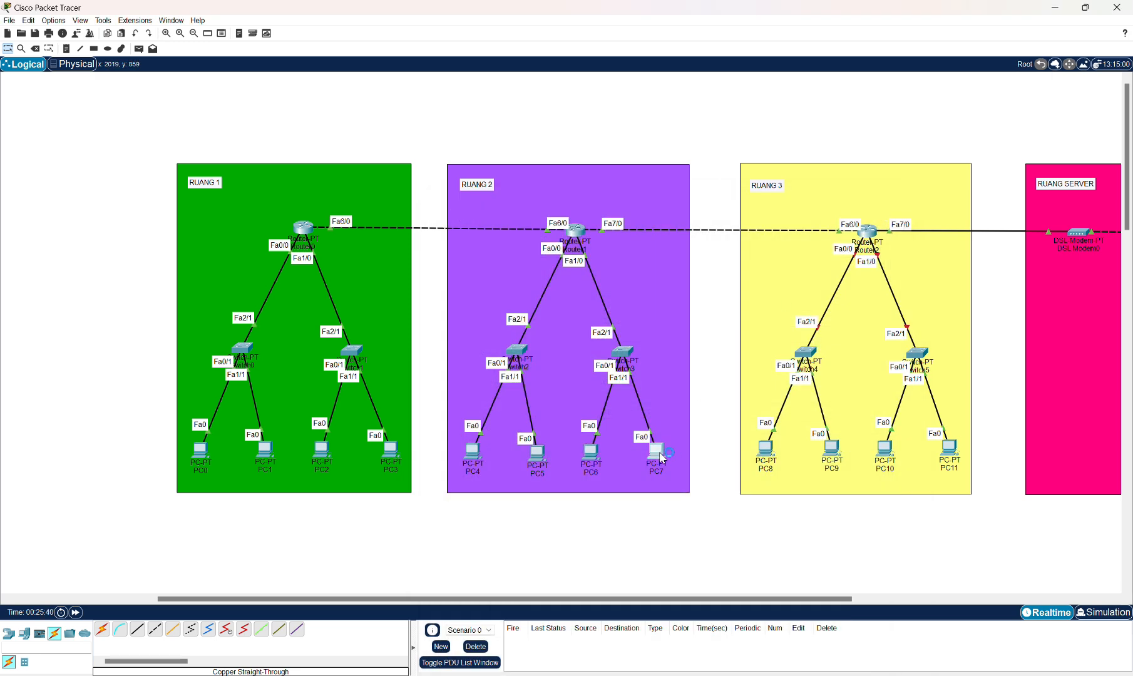
Give PC7 static IPv4 192.168.5.3, subnet mask 255.255.255.0 and default gateway 192.168.5.1, then close it.
click(656, 451)
click(530, 227)
click(507, 277)
click(631, 301)
key(ctrl+v)
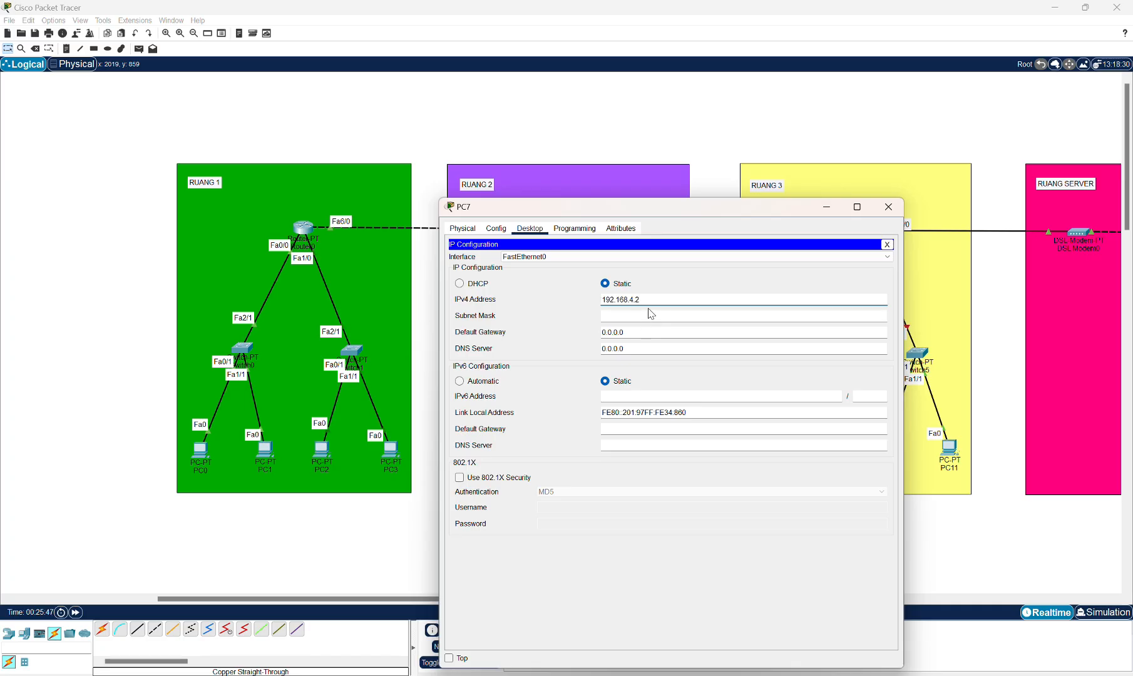
click(648, 315)
click(657, 300)
key(ctrl+v)
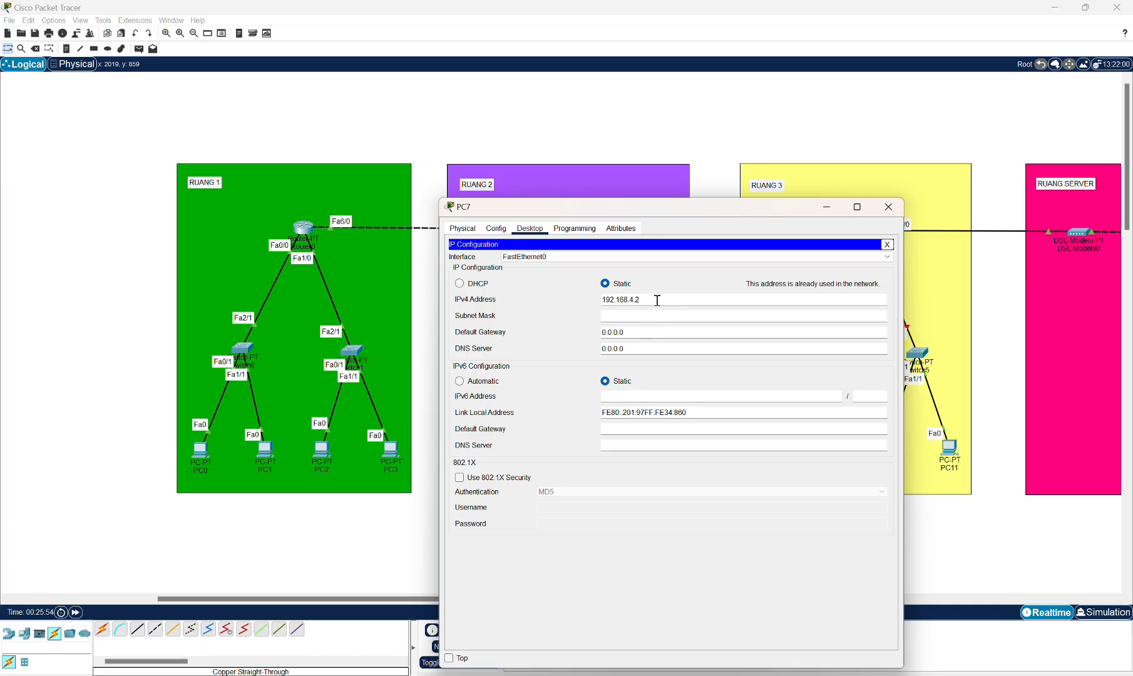
key(BackSpace)
key(BackSpace)
text(5.3)
click(668, 316)
drag(668, 331, 593, 332)
key(ctrl+v)
key(BackSpace)
text(1)
key(Left)
key(Left)
click(887, 206)
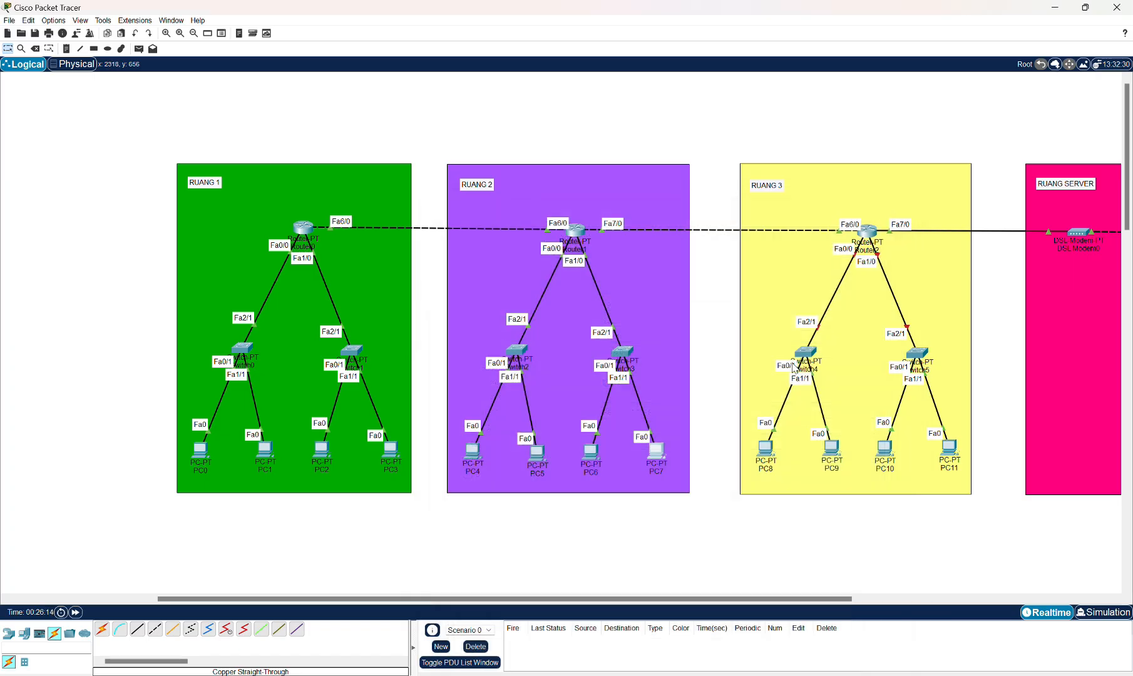
Set Router2 FastEthernet0/0's IPv4 address to 192.168.5.1 with subnet mask 255.255.255.0 and close the dialog.
scroll(624, 302, right, 5)
click(654, 232)
click(505, 321)
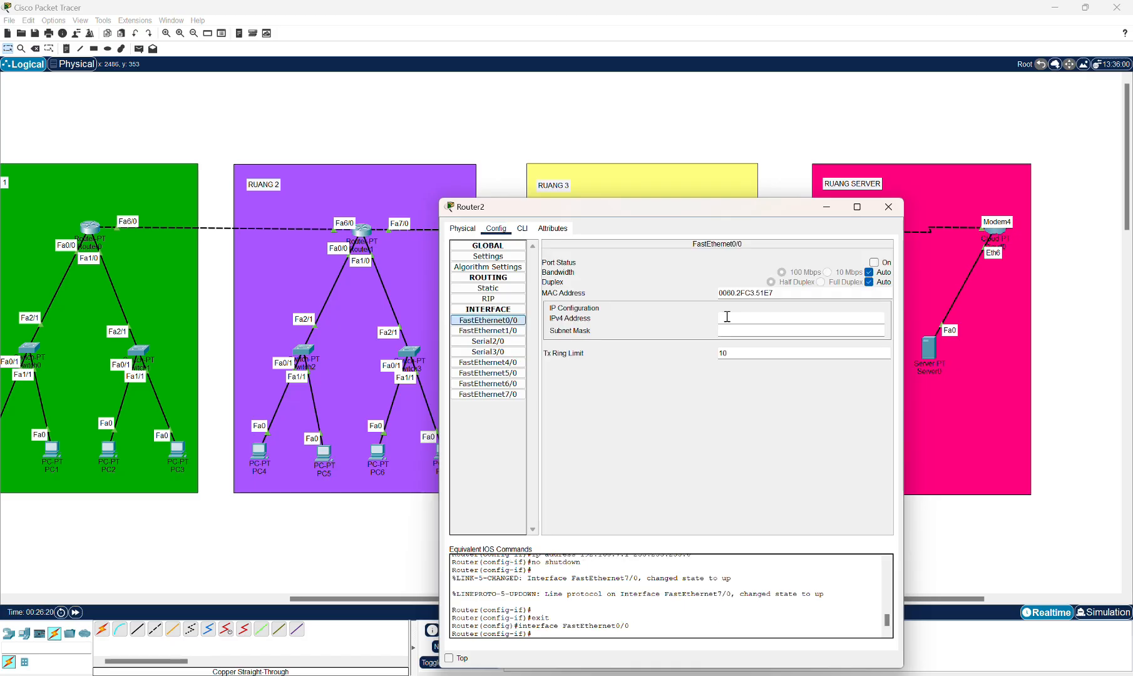
click(729, 317)
key(ctrl+v)
text(5)
click(888, 210)
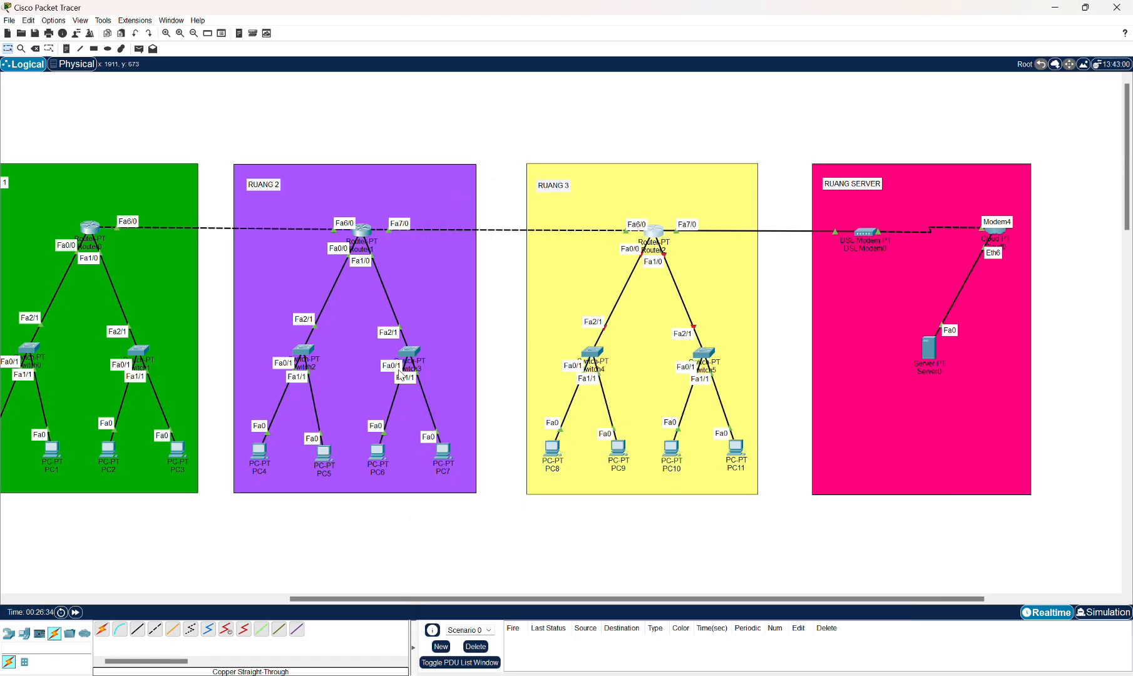
Reassign PC6 to IPv4 192.168.4.2 with default gateway 192.168.4.1.
click(363, 229)
click(500, 332)
click(889, 208)
click(378, 452)
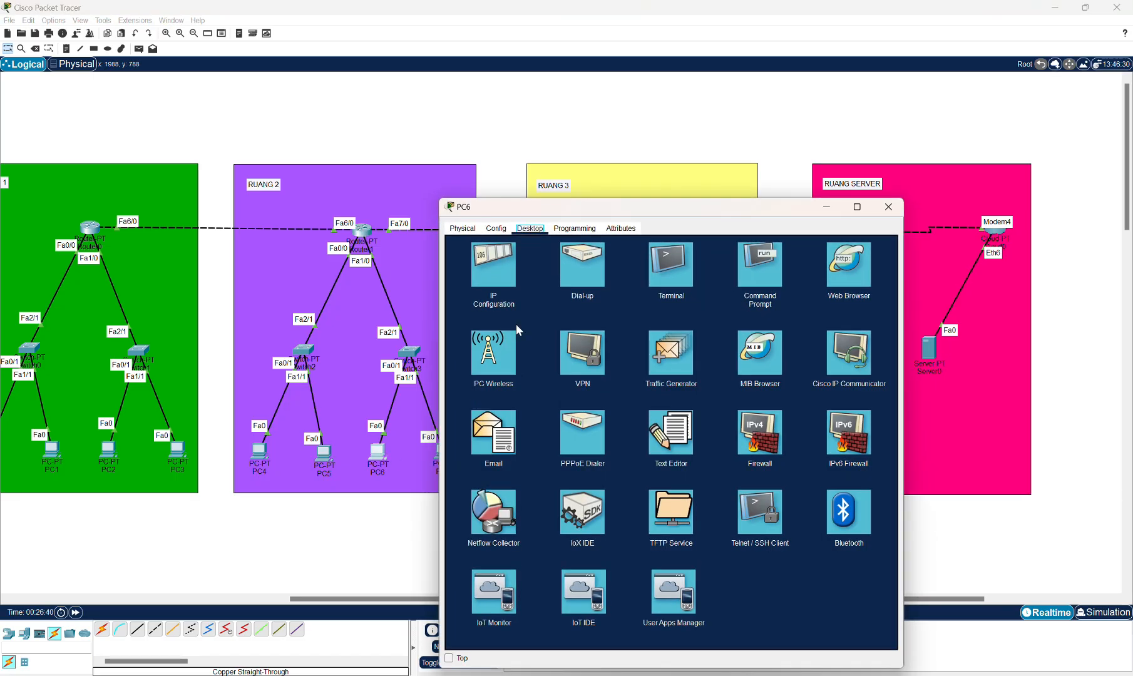
click(494, 269)
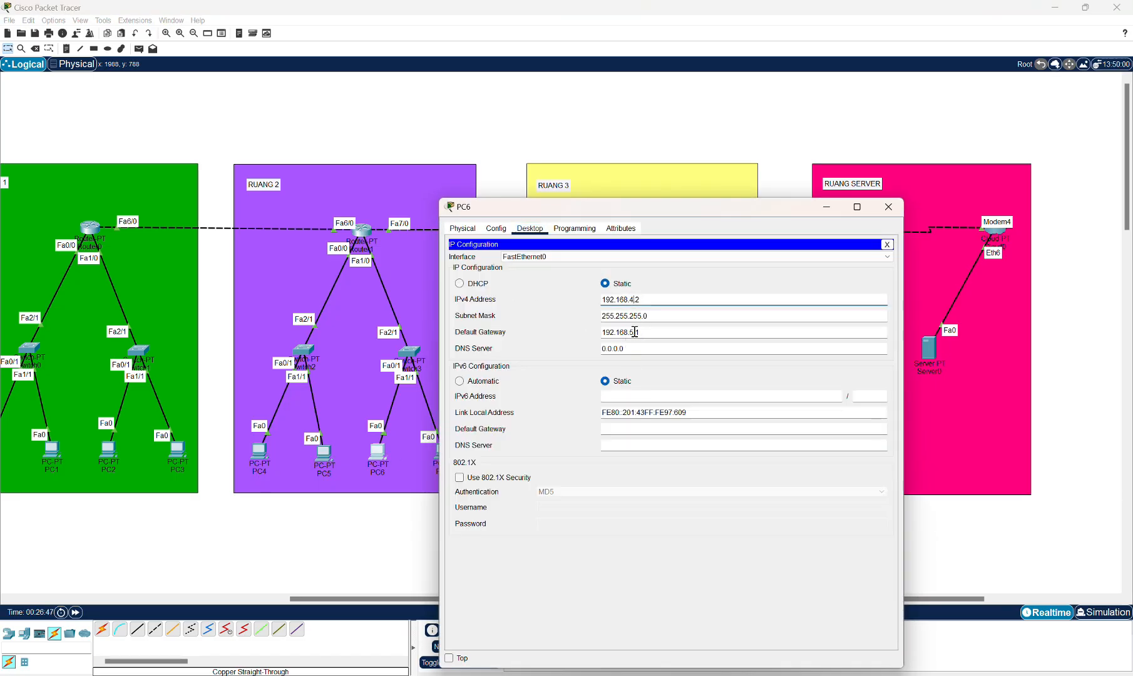
click(635, 332)
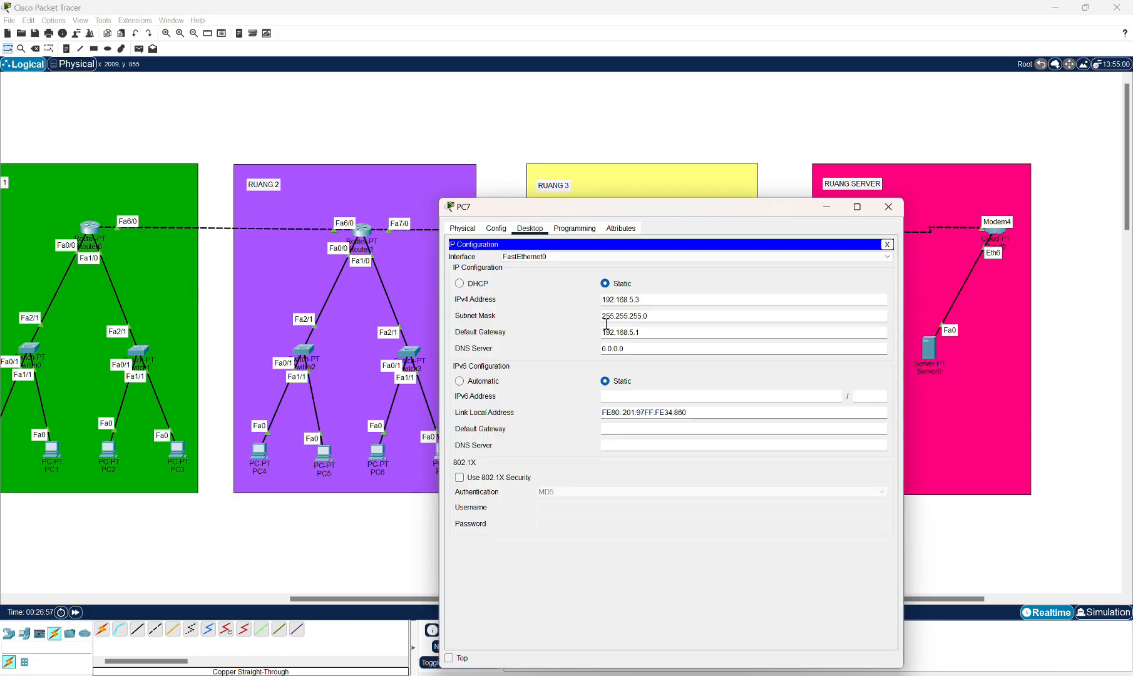
click(635, 300)
key(BackSpace)
text(4.3)
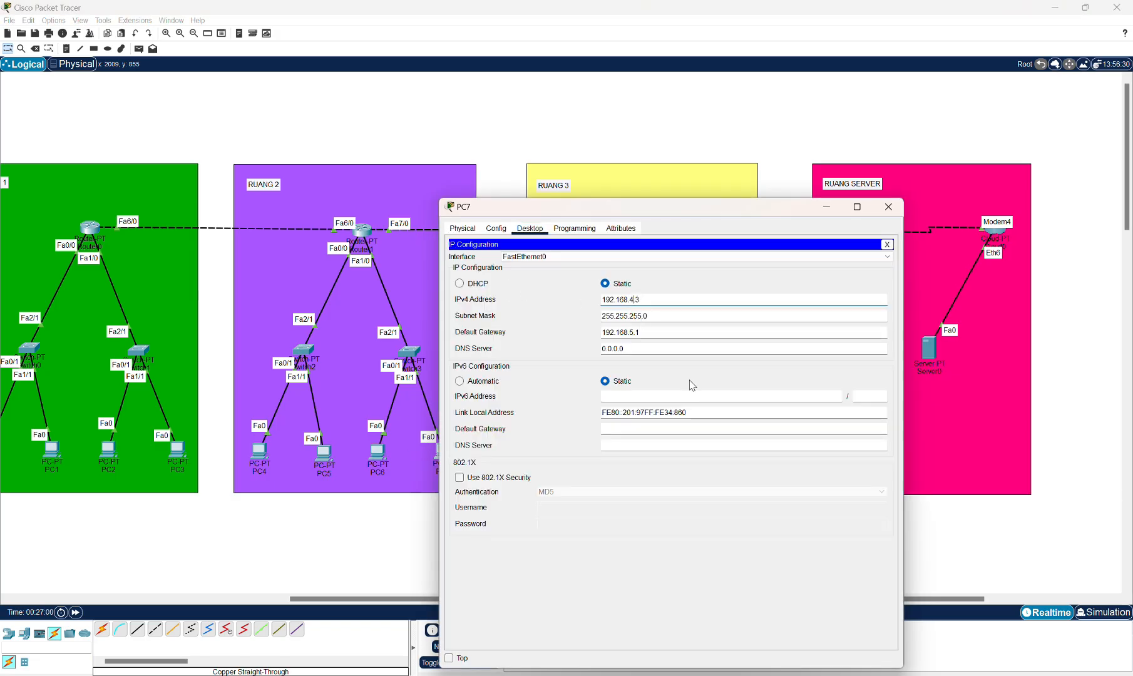
Reassign PC7 to IPv4 192.168.4.3 with default gateway 192.168.4.1.
click(634, 335)
key(BackSpace)
text(4)
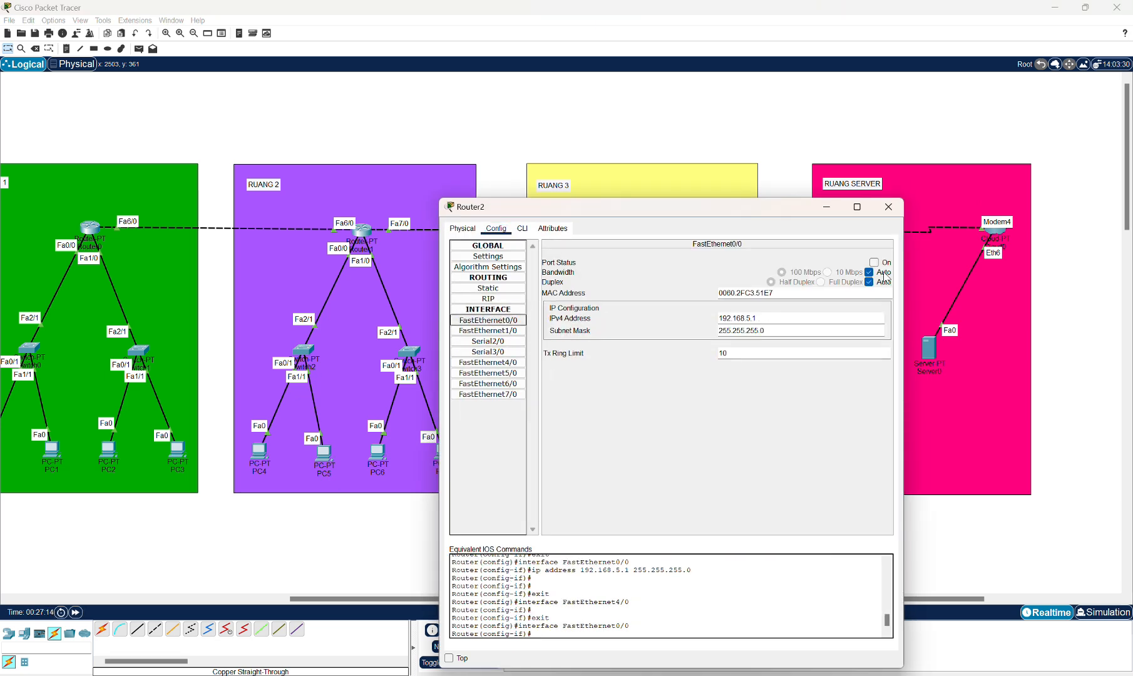
Switch Router2's FastEthernet0/0 on, give FastEthernet1/0 its IPv4 address and close the dialog.
click(875, 263)
click(488, 331)
click(772, 317)
text(192.168.4.2)
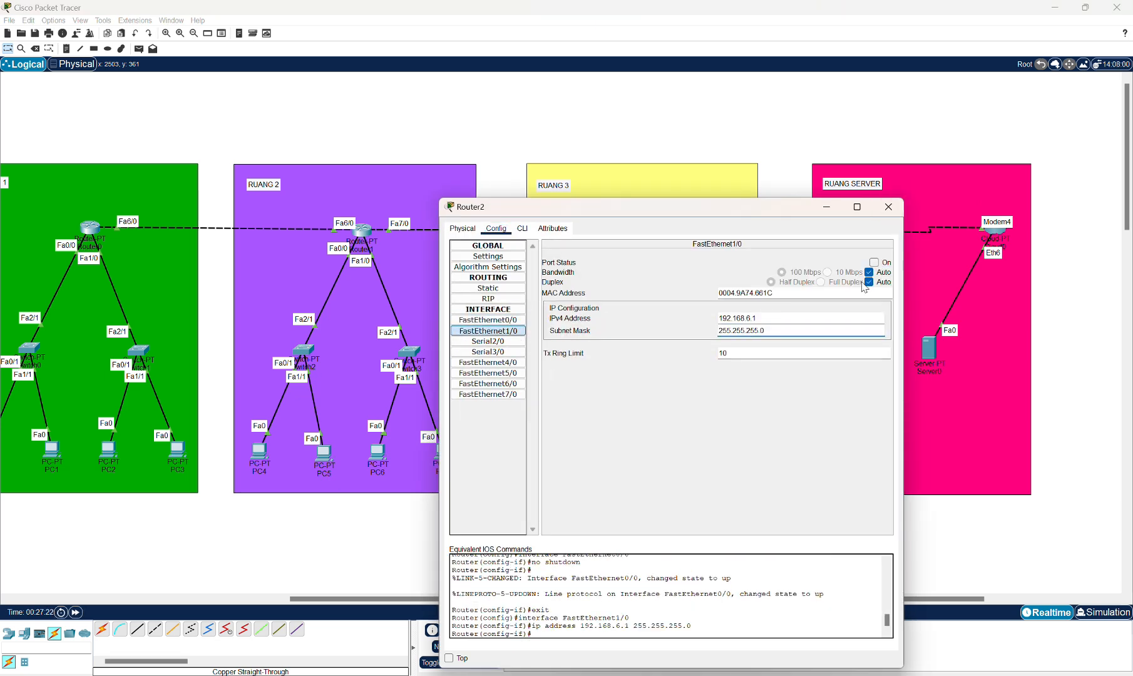
click(889, 207)
Give PC8 static IPv4 192.168.5.2, subnet mask 255.255.255.0 and a 192.168 default gateway, then close it.
click(536, 239)
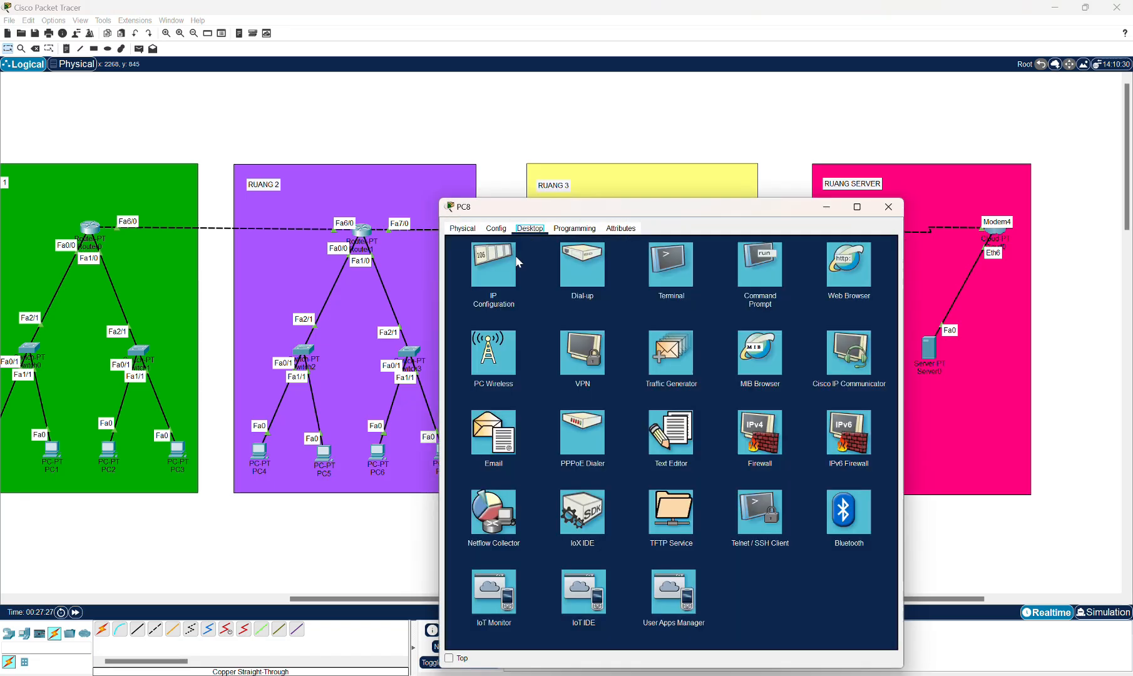
click(498, 268)
click(638, 300)
text(192.168.4.2)
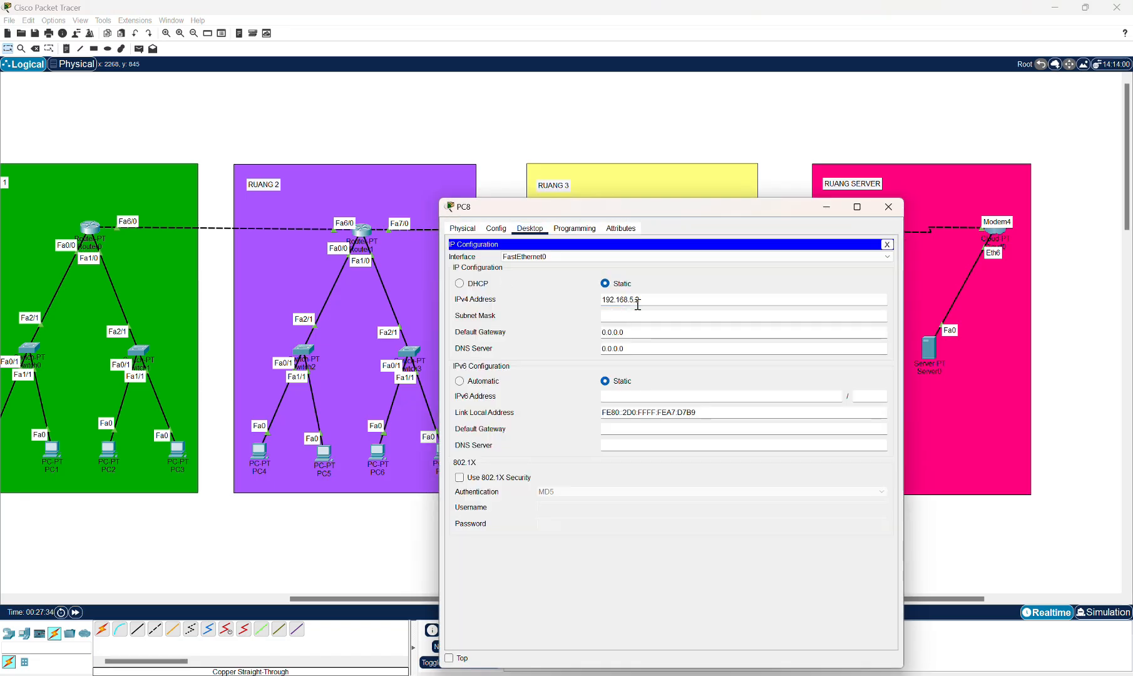
key(Tab)
key(Tab)
text(192.168.4.2)
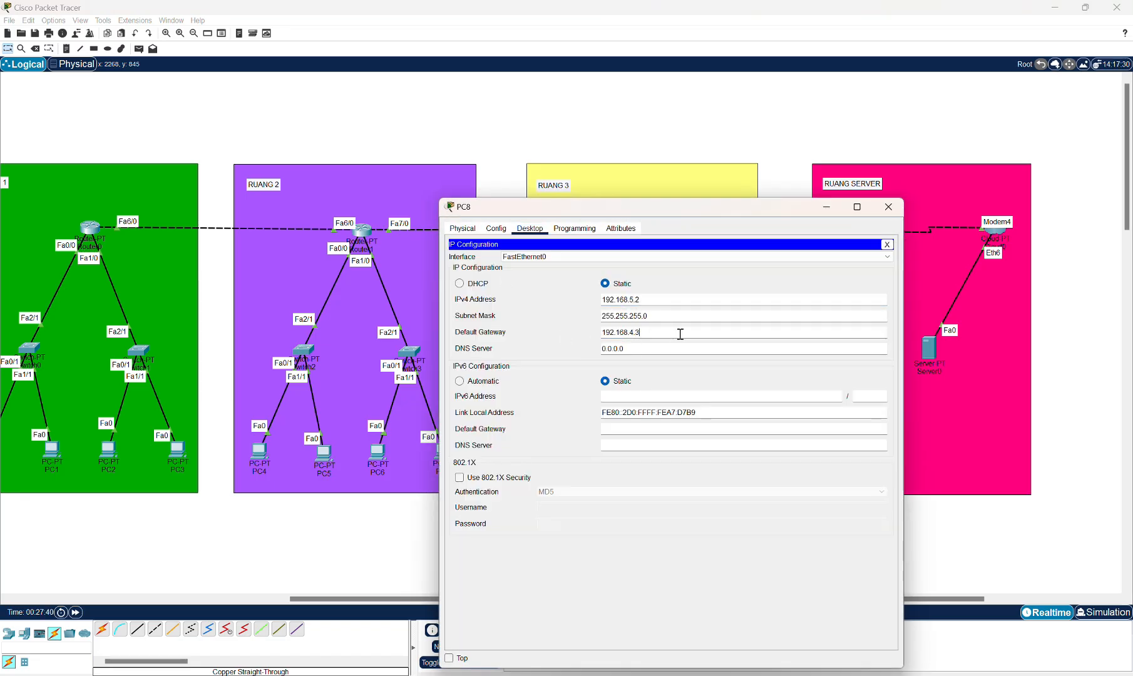
click(888, 207)
Give PC9 static IPv4 192.168.5.3, subnet mask 255.255.255.0 and default gateway 192.168.5.1, then close it.
click(621, 452)
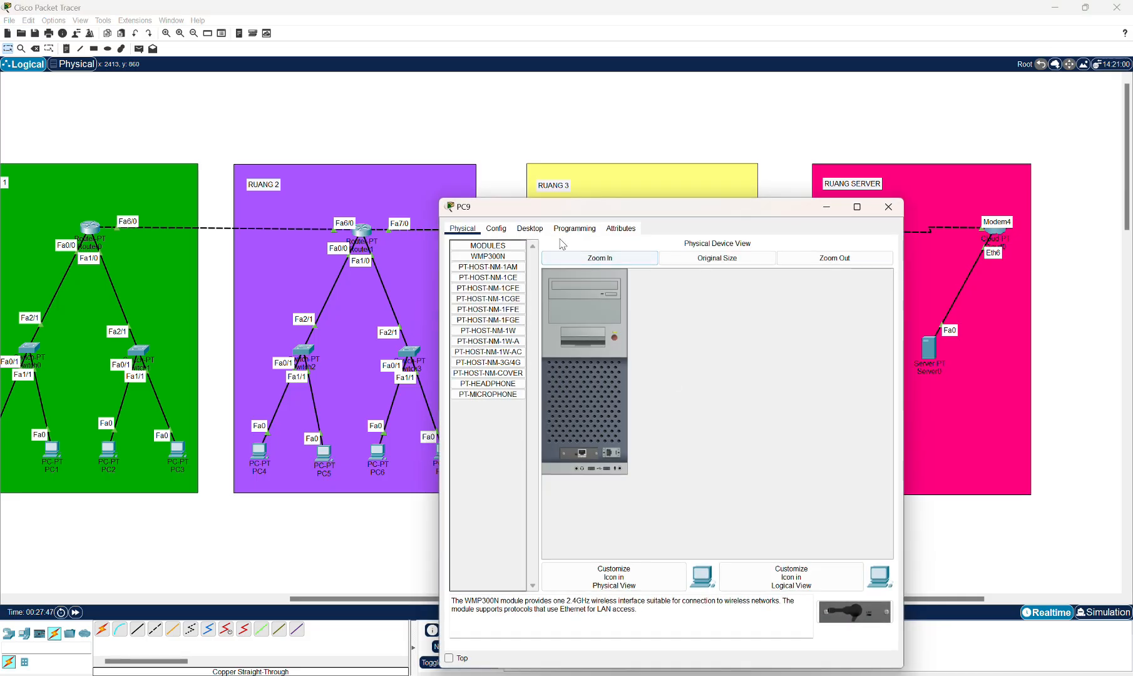
click(530, 228)
click(498, 268)
click(649, 299)
text(192.168.4.25.)
key(Tab)
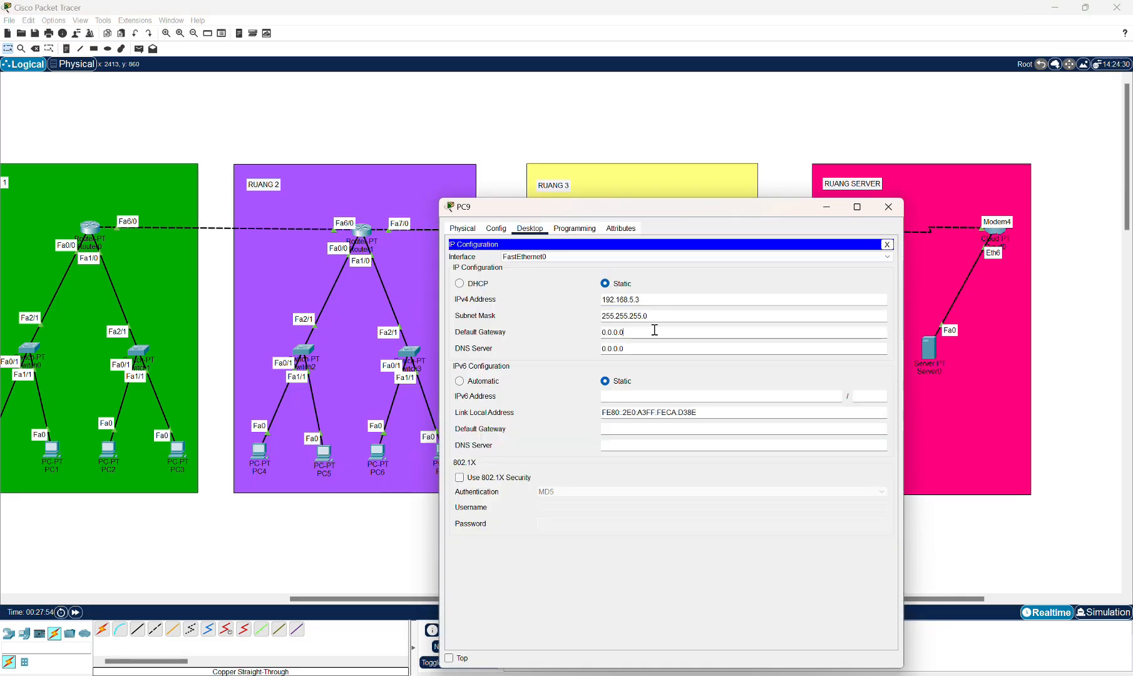
key(Tab)
text(192.168.4.1)
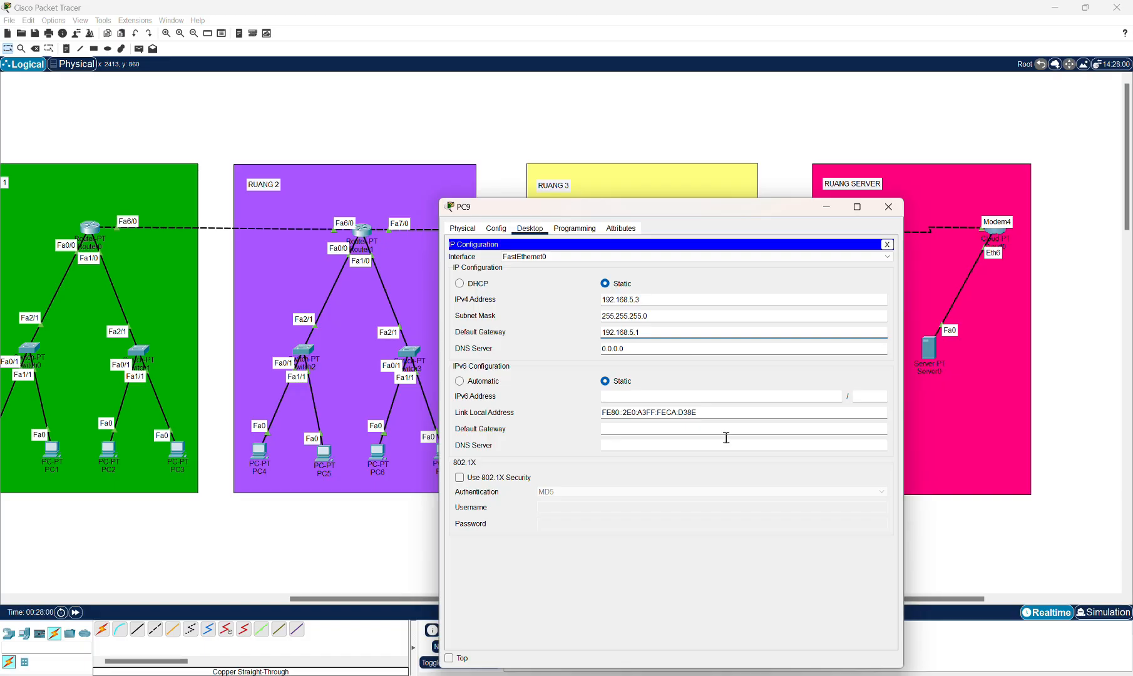
click(889, 207)
Give PC10 static IPv4 192.168.6.2 with its subnet mask and default gateway, then close it.
click(672, 451)
click(529, 228)
click(499, 268)
click(638, 299)
text(192.168.4.2)
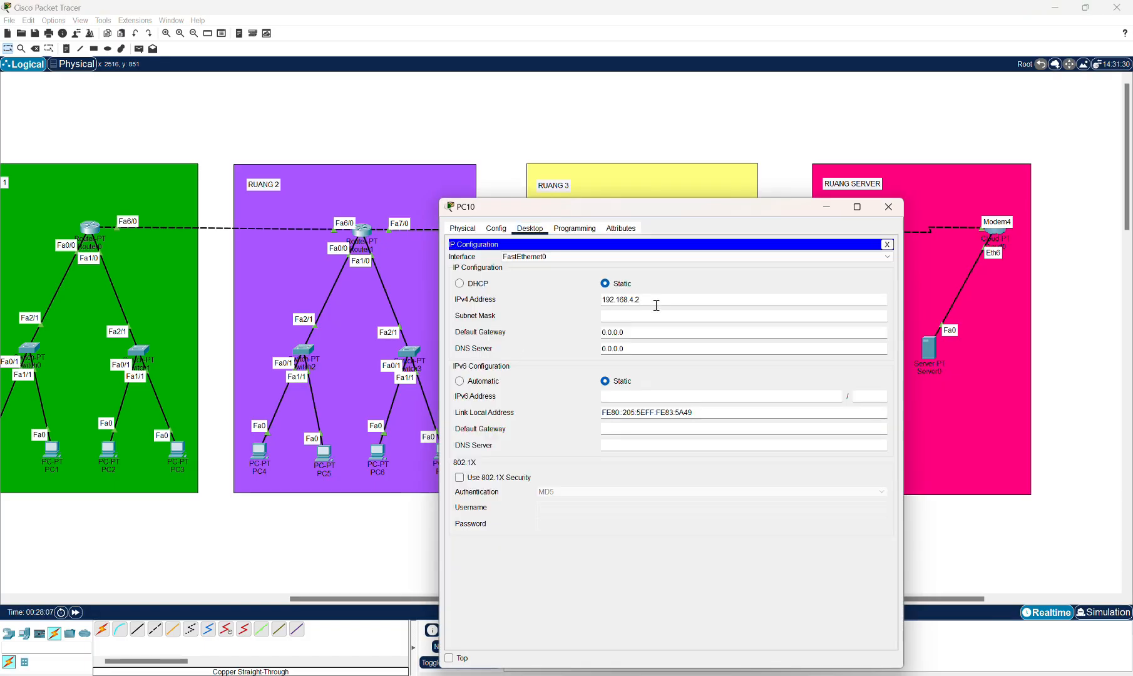
key(BackSpace)
key(BackSpace)
key(BackSpace)
text(6.2)
key(Tab)
key(Tab)
text(192.168.4.2)
click(888, 207)
Give PC11 static IPv4 192.168.6.3, subnet mask 255.255.255.0 and default gateway 192.168.6.1, then close it.
click(737, 452)
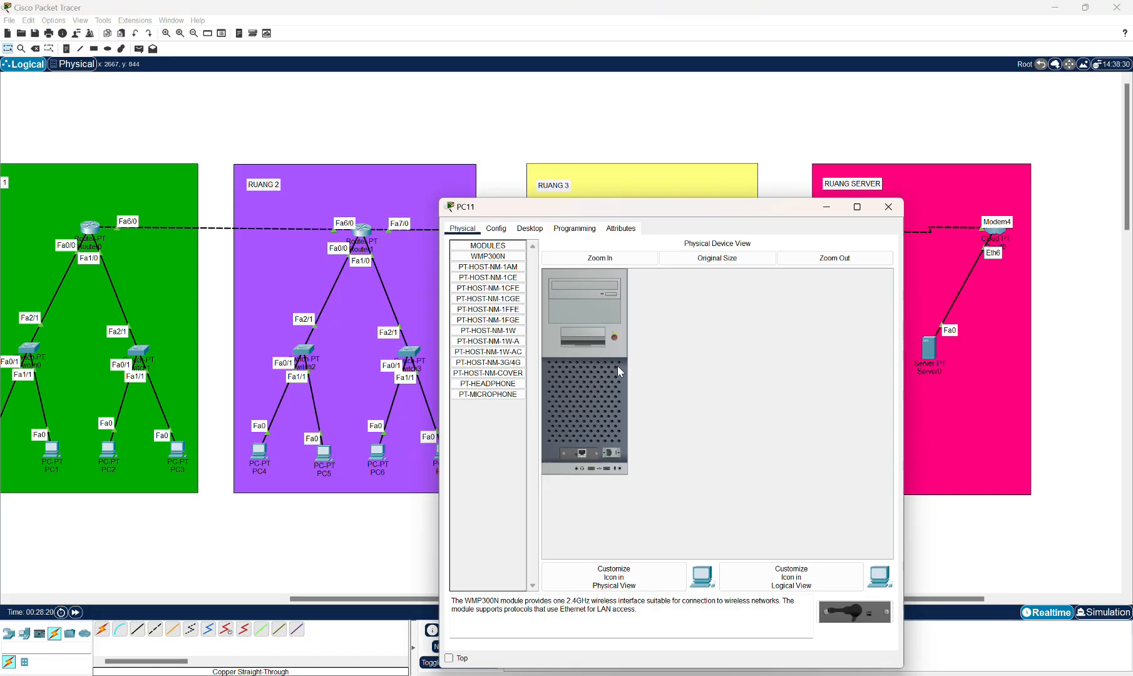
click(529, 229)
click(495, 269)
click(630, 300)
text(192.168.4.2)
key(BackSpace)
key(BackSpace)
key(BackSpace)
text(6.3)
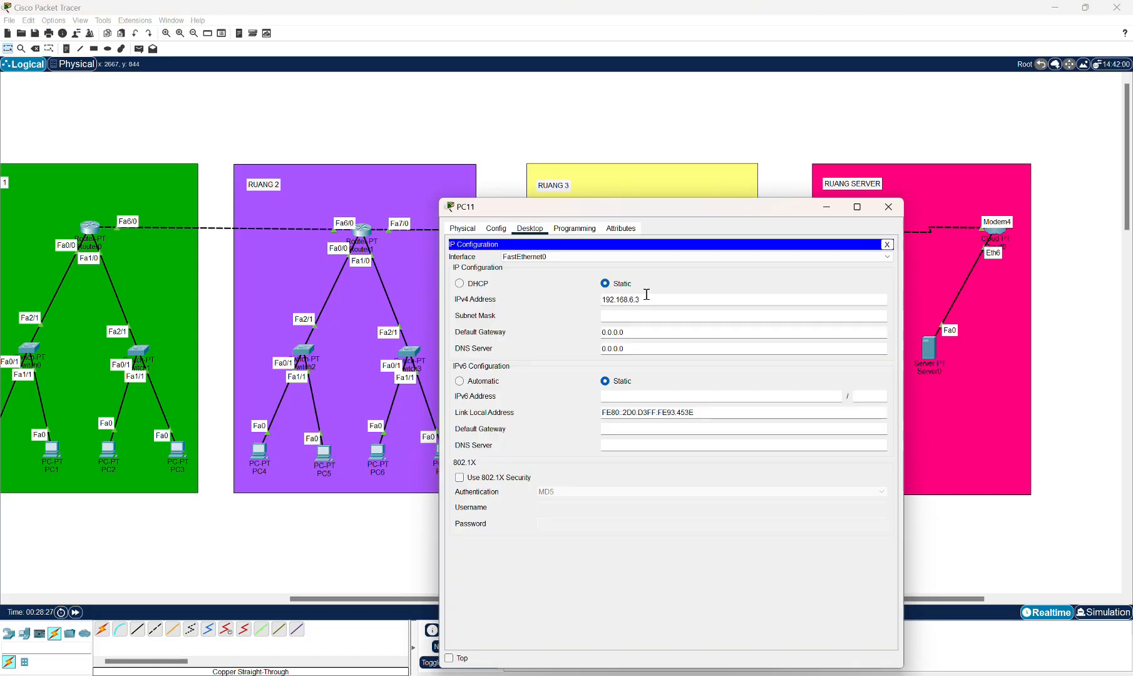
key(Tab)
key(Tab)
text(192.168.4.2)
key(BackSpace)
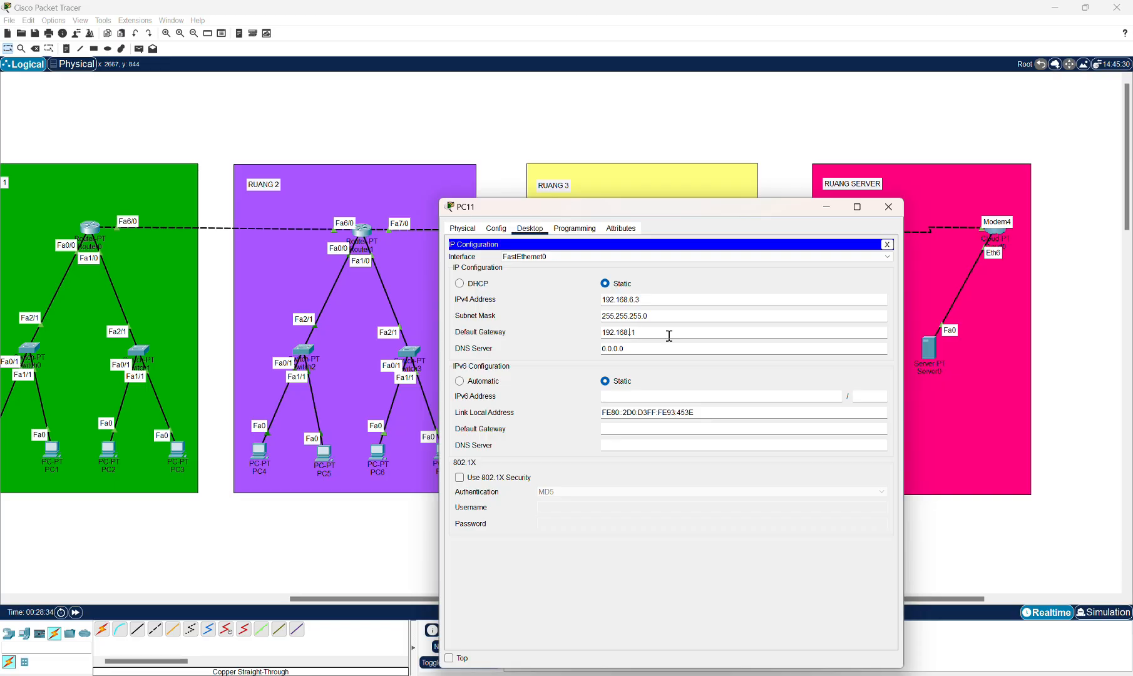
text(6.)
click(889, 208)
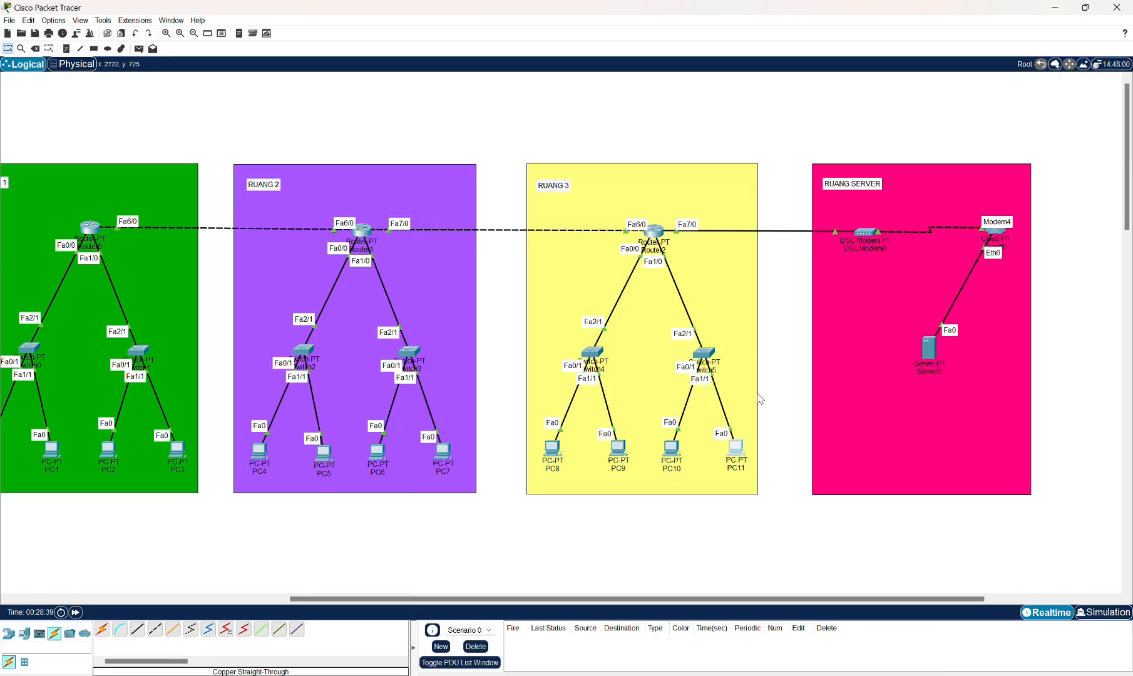
Send a simple PDU ping from PC0 to PC1 to test connectivity.
drag(593, 599, 398, 605)
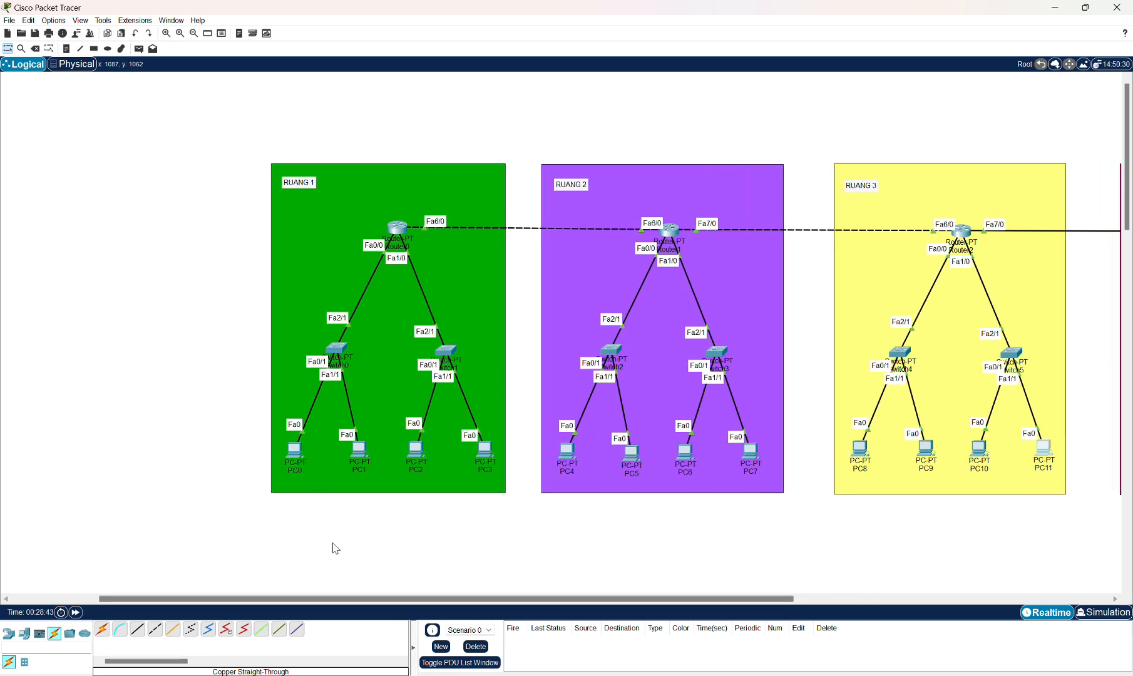
click(139, 48)
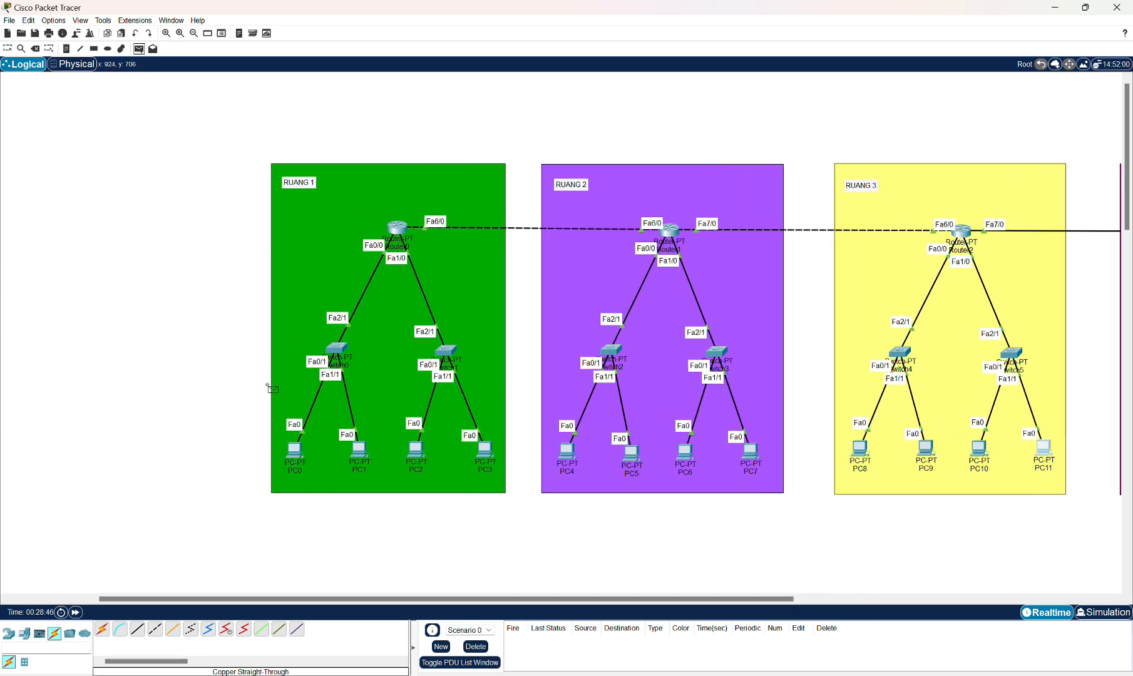
click(292, 453)
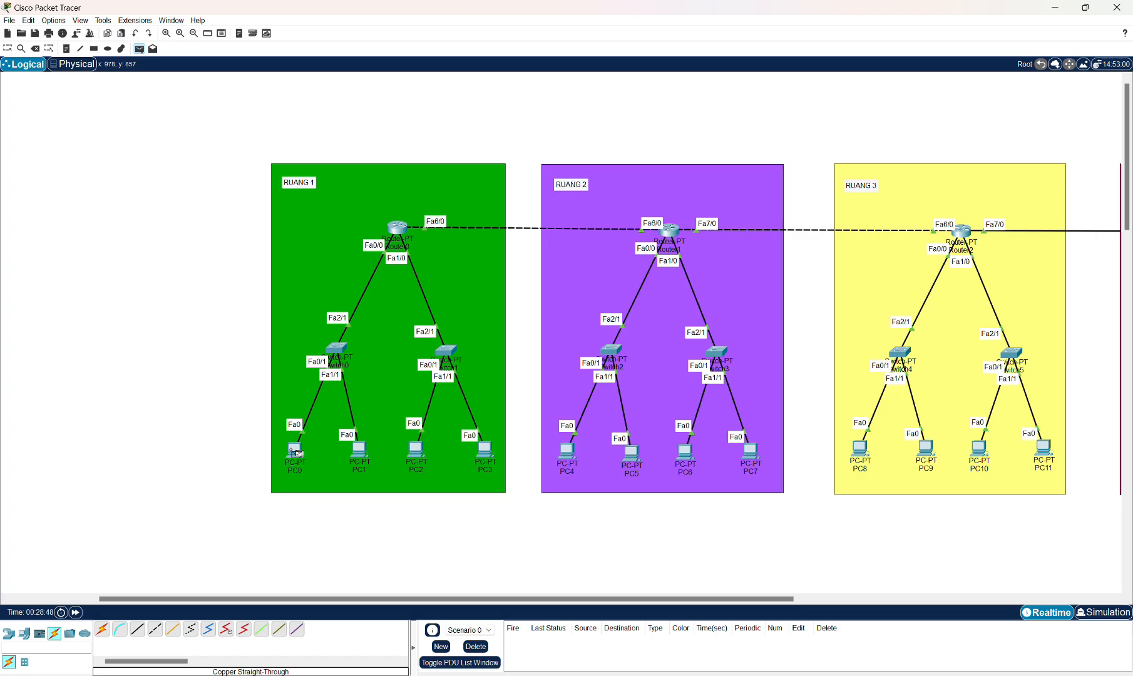
click(365, 456)
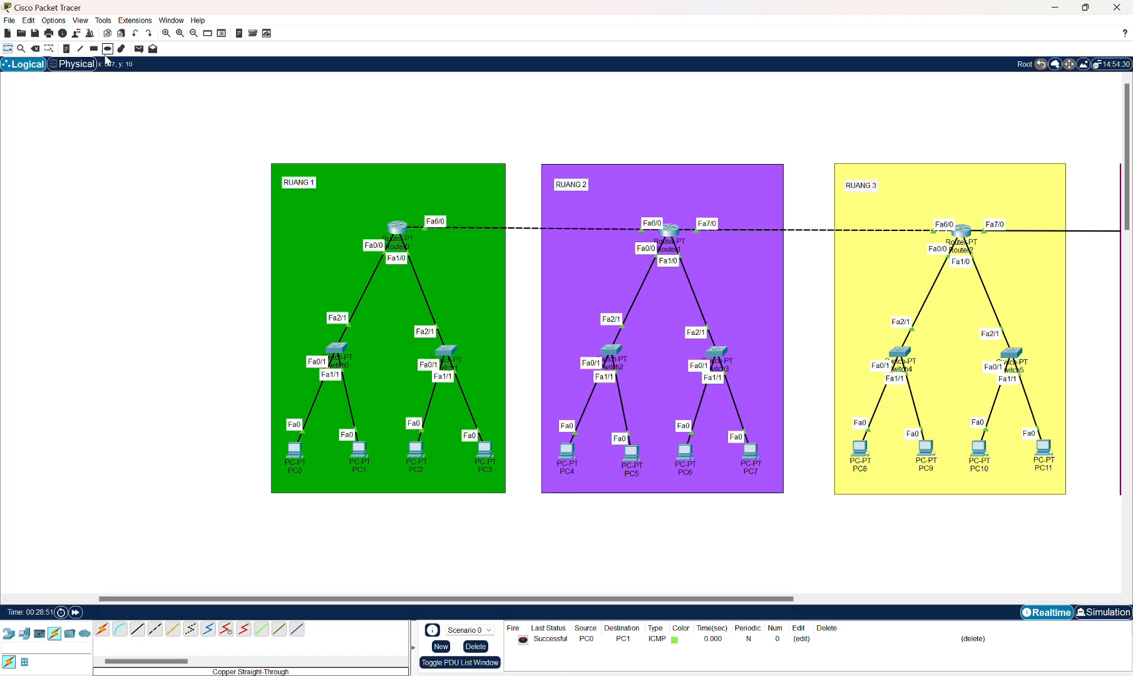
Send simple PDU pings from PC0 to PC2 twice, then delete the PDU entries.
click(139, 48)
click(294, 449)
click(418, 454)
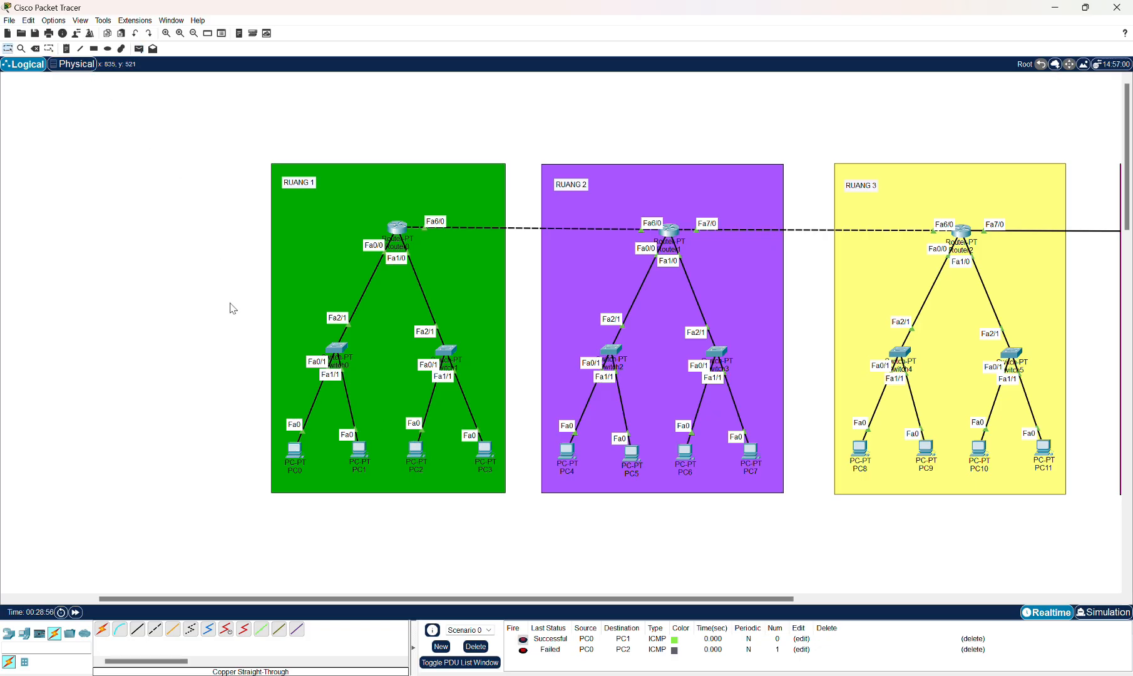
click(138, 49)
click(294, 451)
click(423, 456)
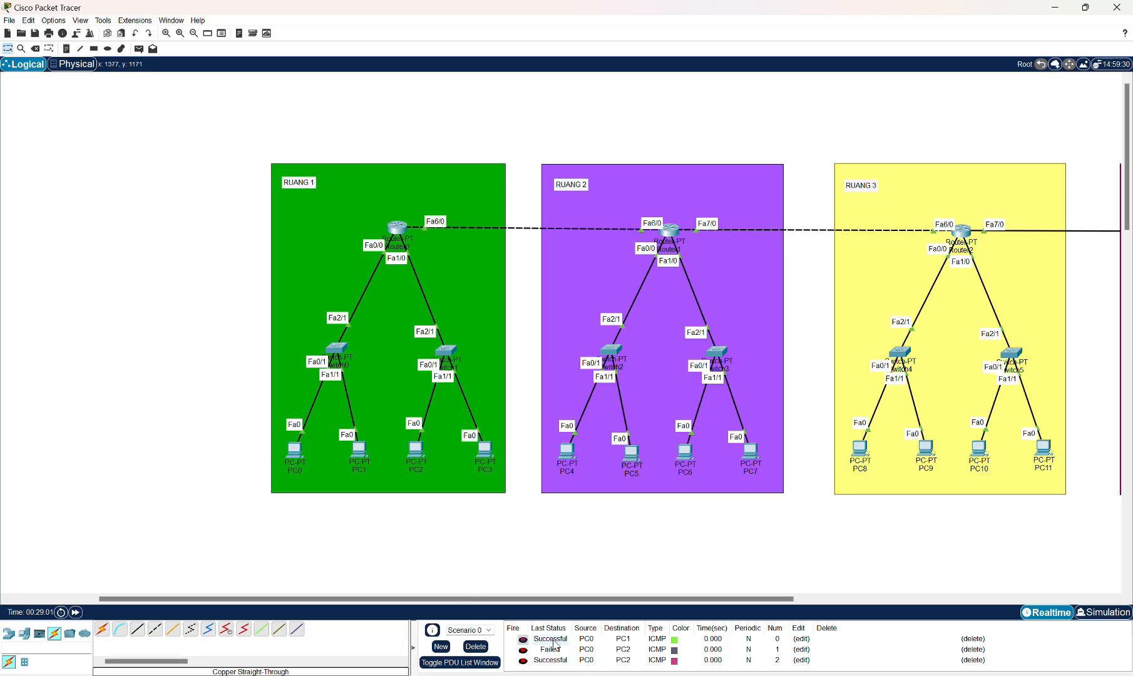
click(476, 647)
Send simple PDU pings from PC0 to PC3 twice, then delete the PDU entries.
click(140, 50)
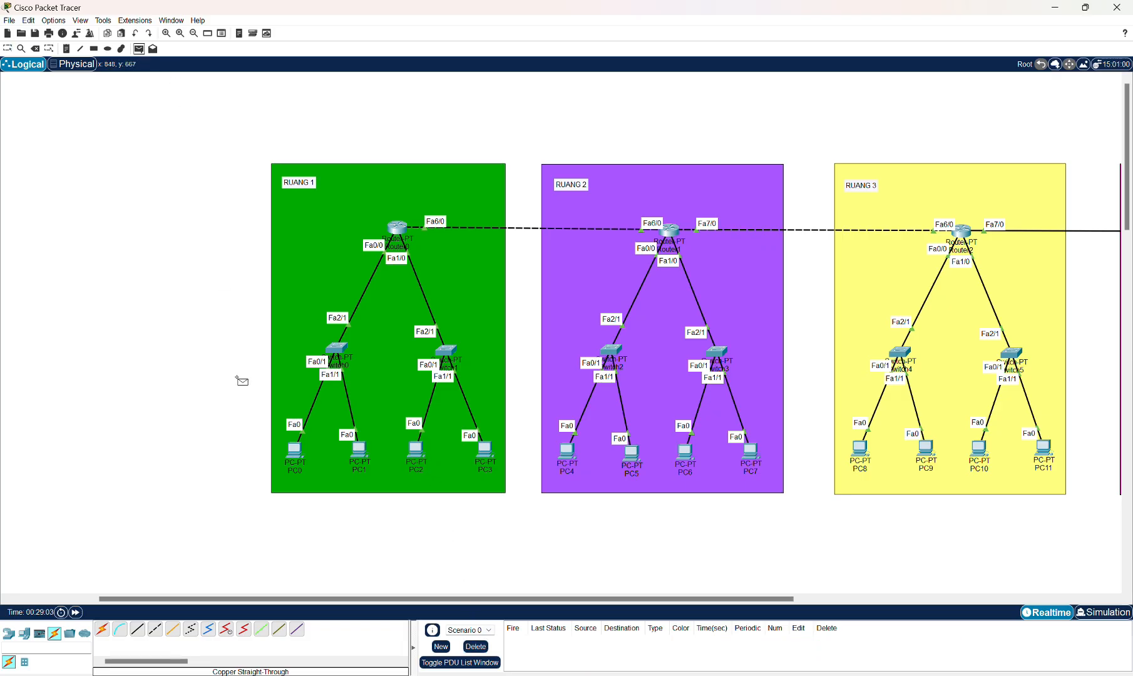
click(294, 449)
click(489, 453)
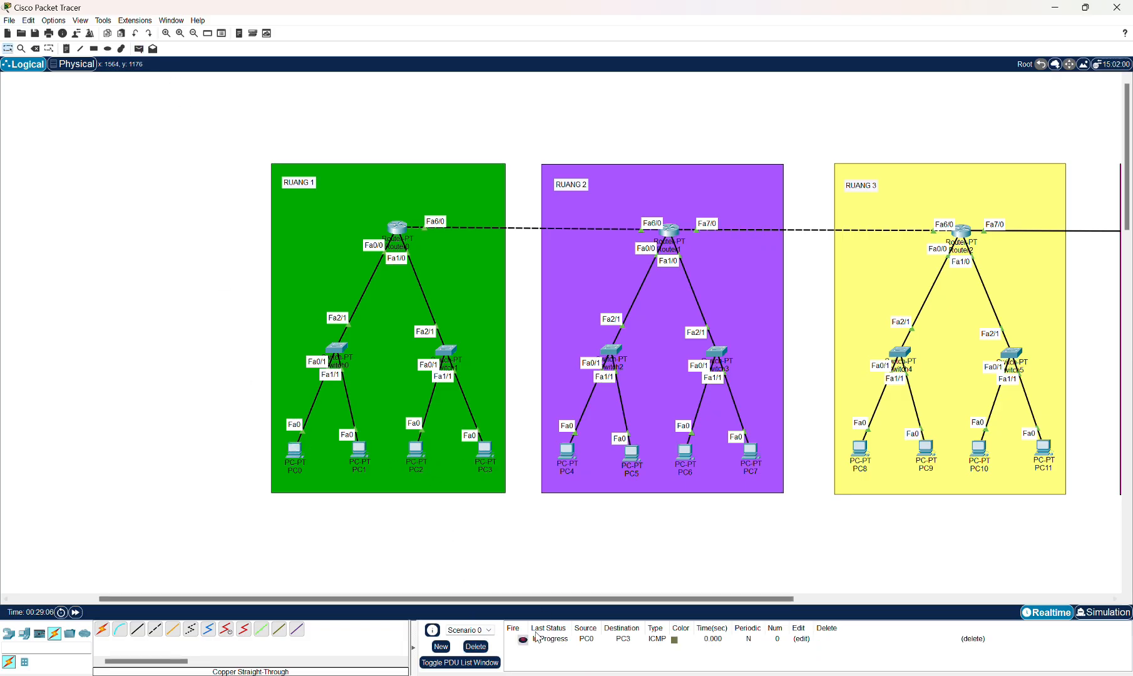
click(138, 49)
click(294, 449)
click(485, 450)
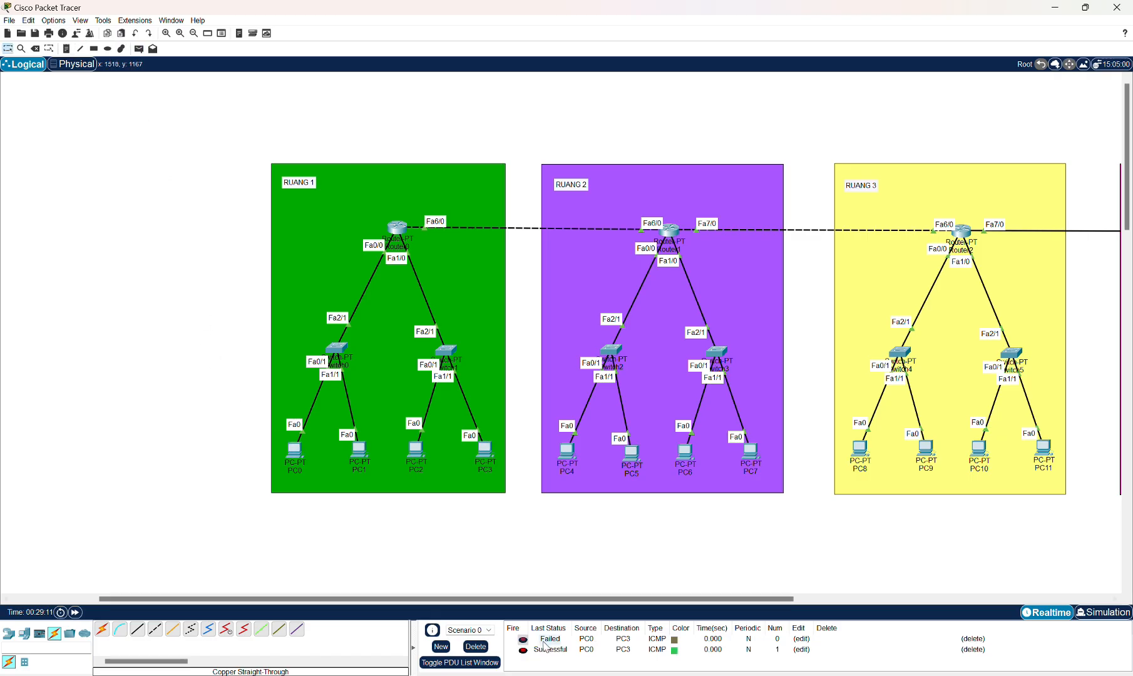
click(477, 651)
Send simple PDU pings from PC4 to PC5, PC6 and PC7, then delete the PDU entries.
click(139, 48)
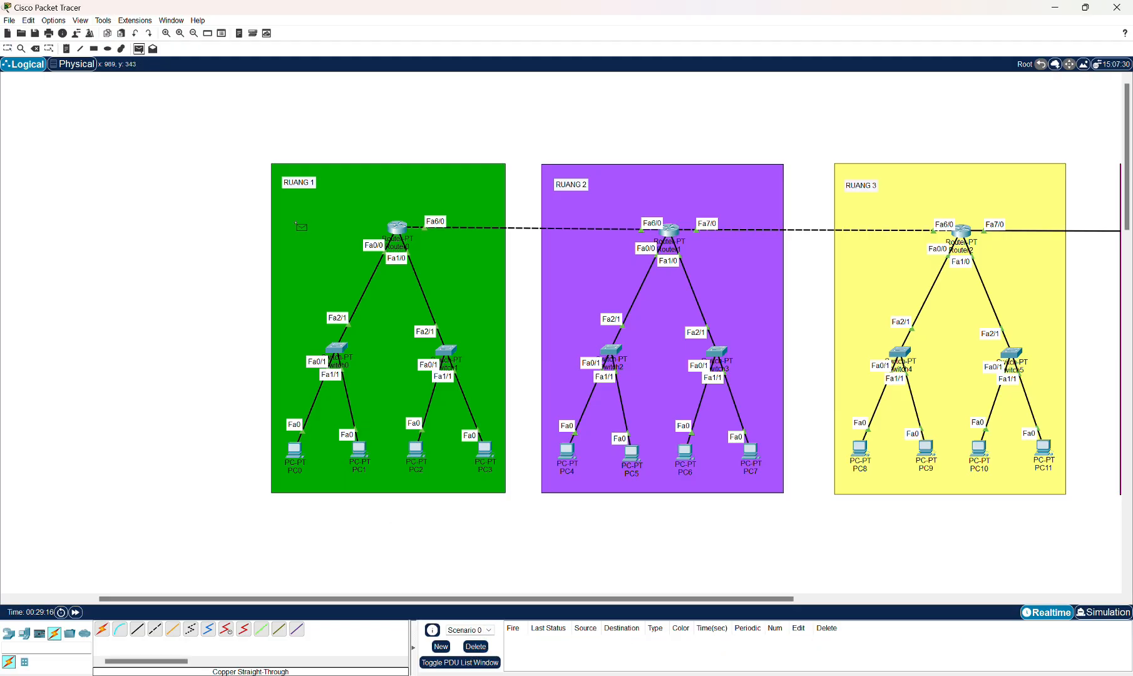
click(571, 449)
click(631, 455)
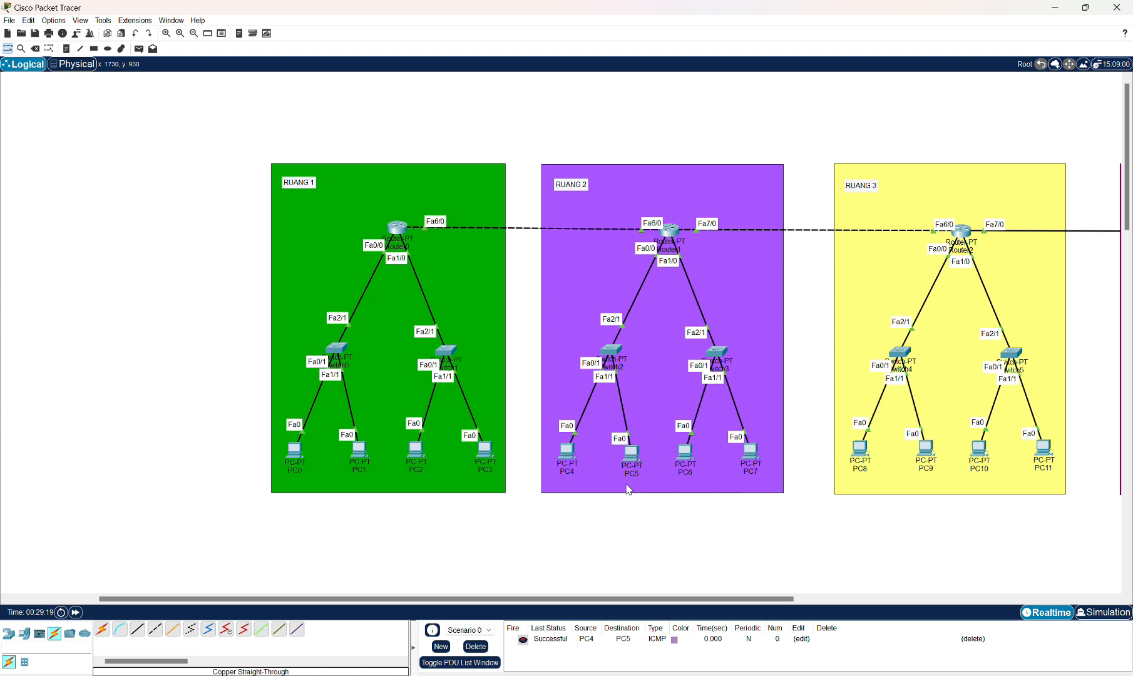
click(139, 48)
click(569, 450)
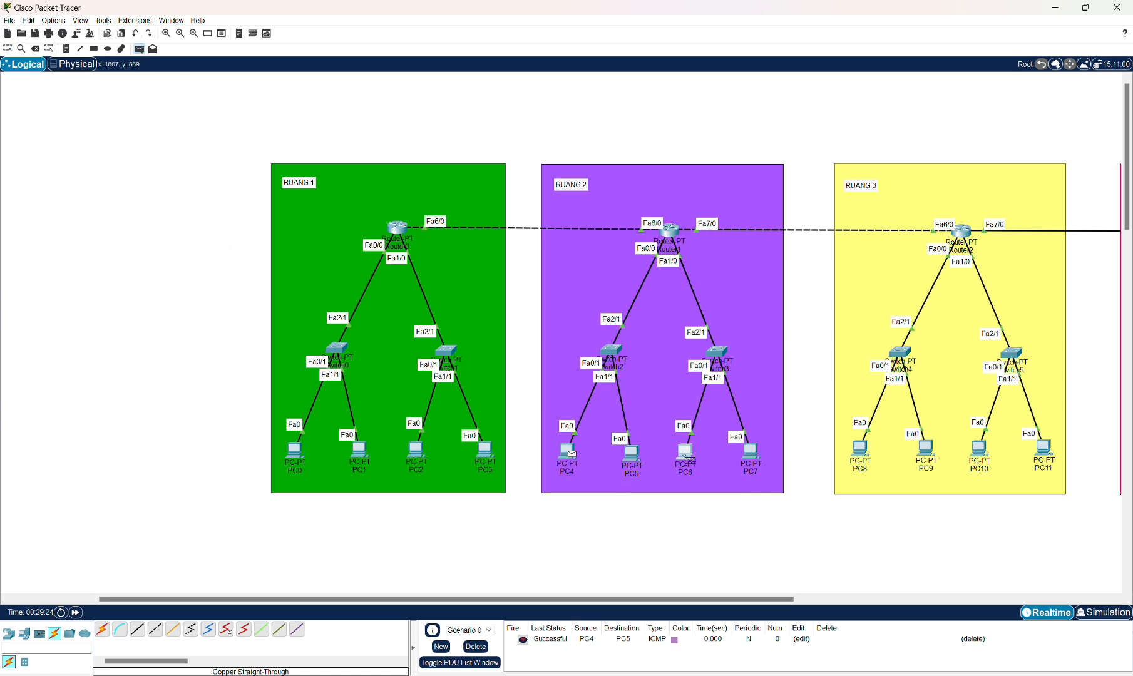
click(684, 450)
click(139, 48)
click(570, 450)
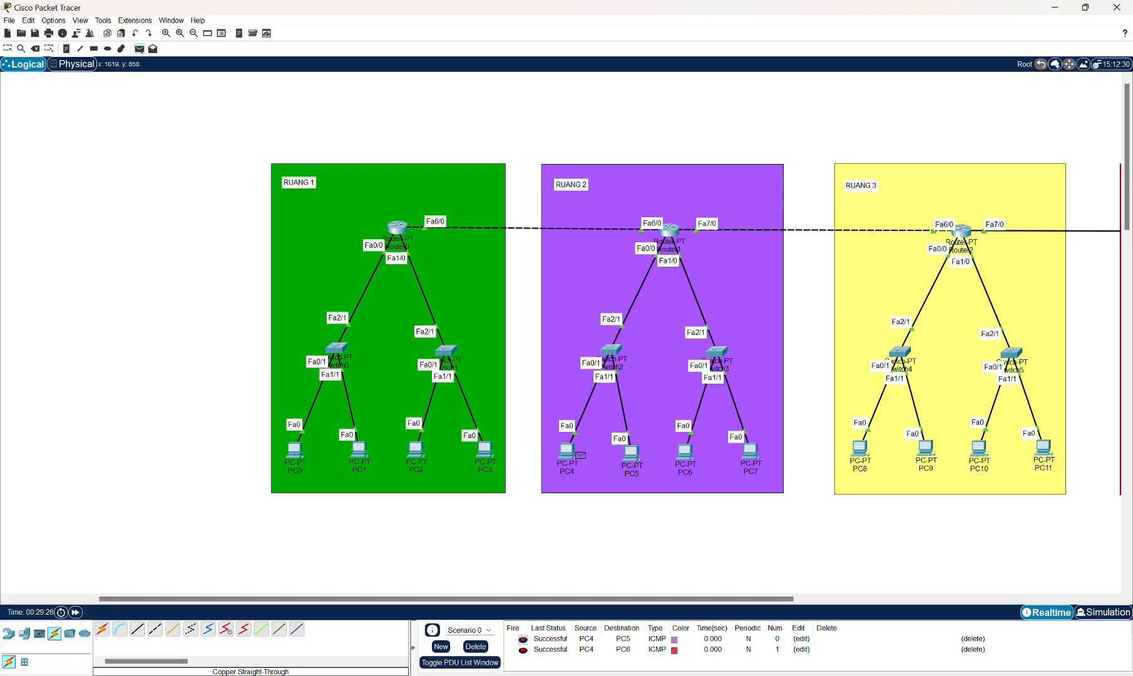
click(750, 450)
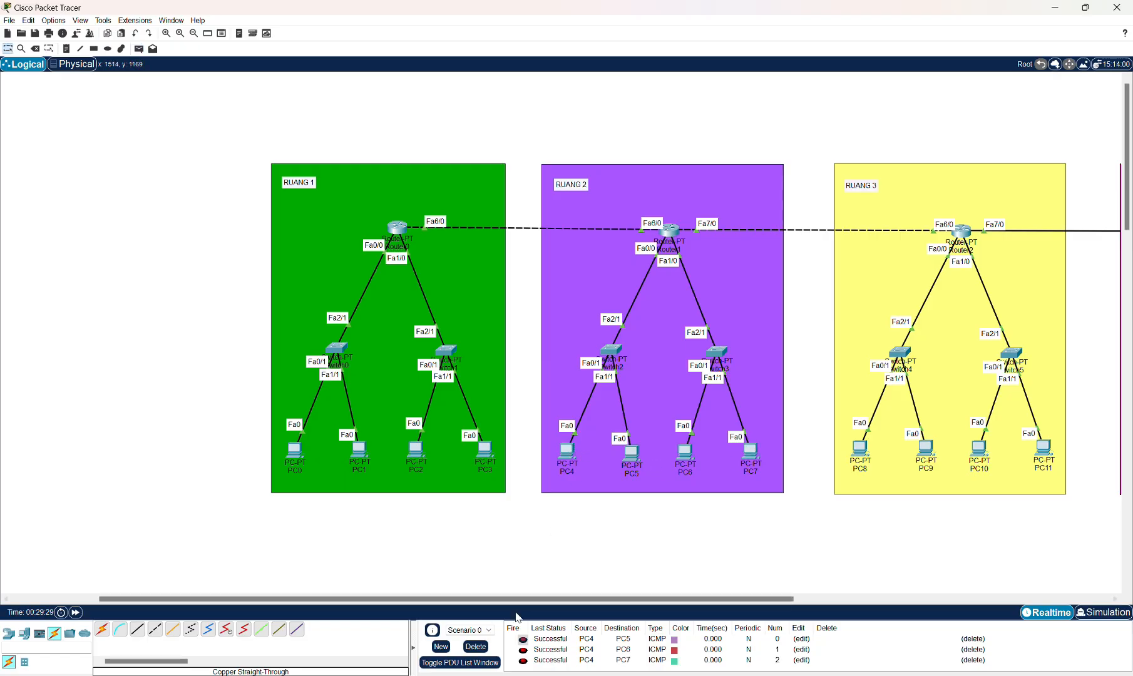
click(476, 646)
Send simple PDU pings from PC8 to PC9 and twice from PC8 to PC10.
drag(679, 598, 835, 598)
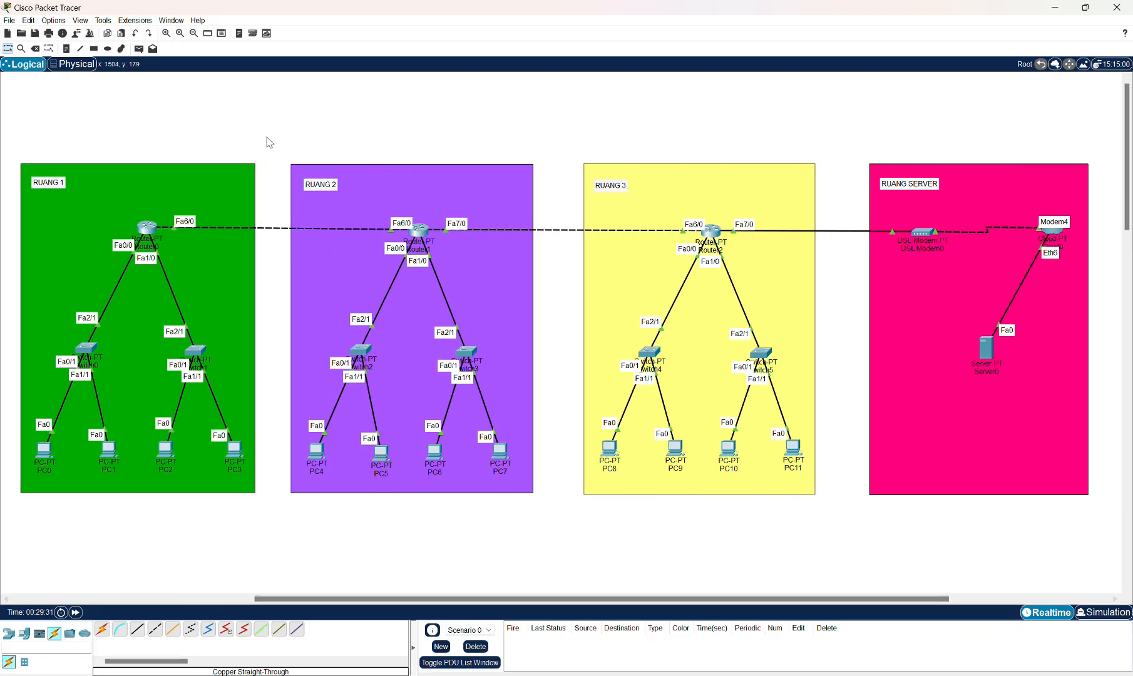
click(139, 48)
click(609, 448)
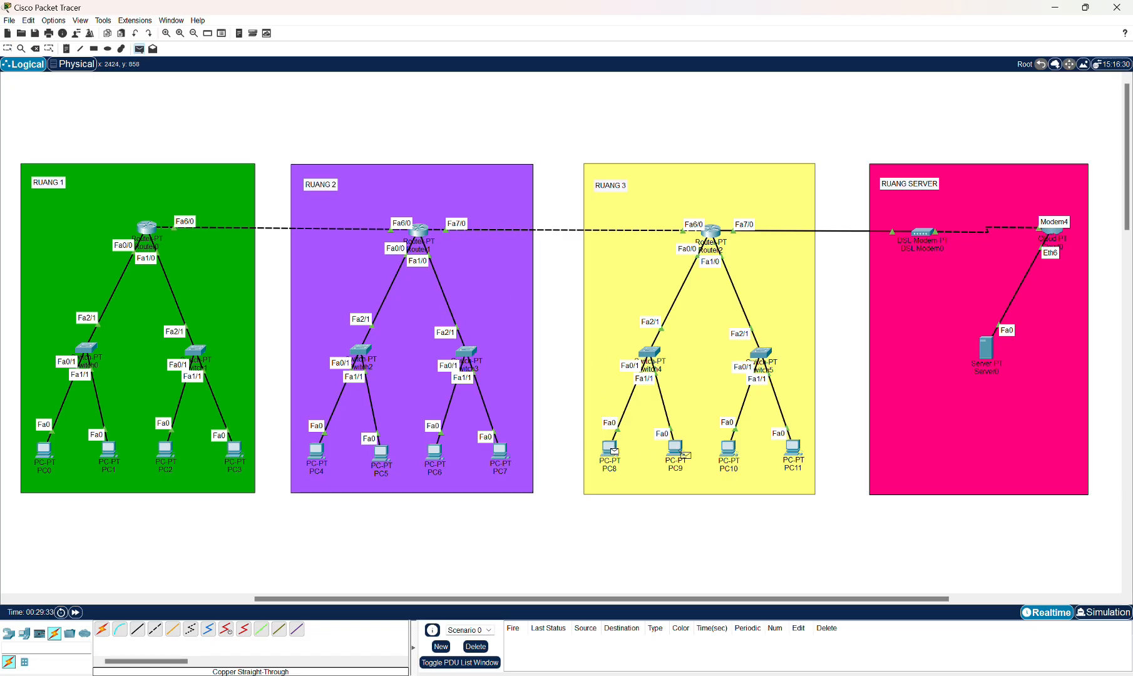
click(682, 454)
click(139, 49)
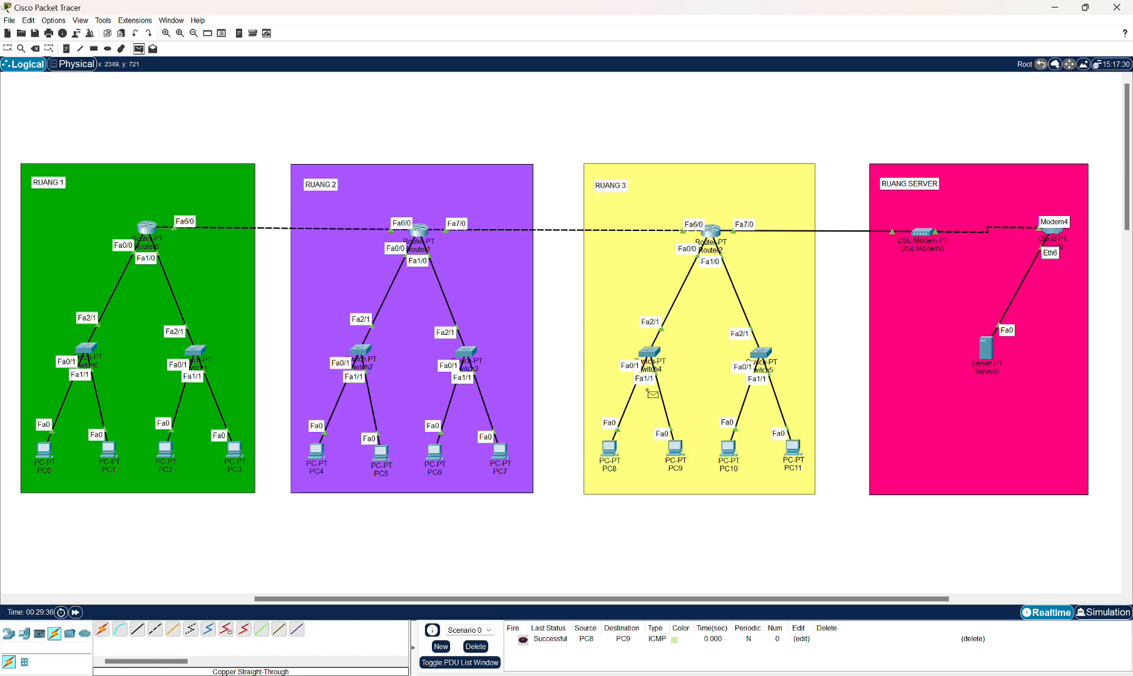
click(609, 449)
click(727, 450)
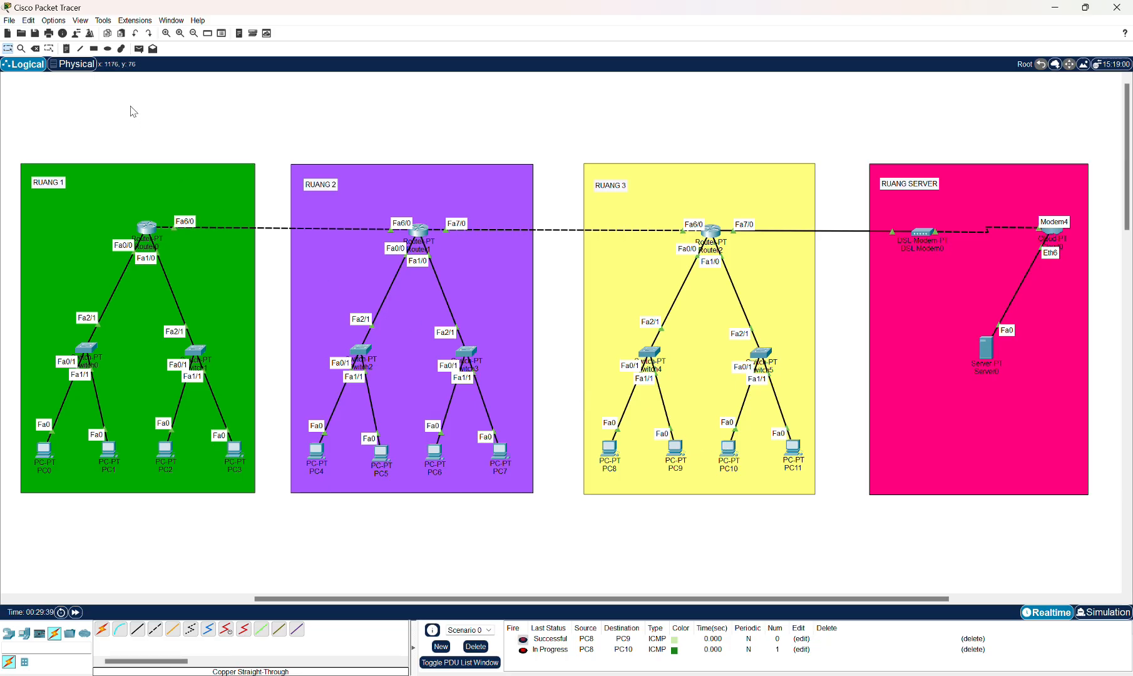
click(139, 48)
click(610, 448)
click(728, 448)
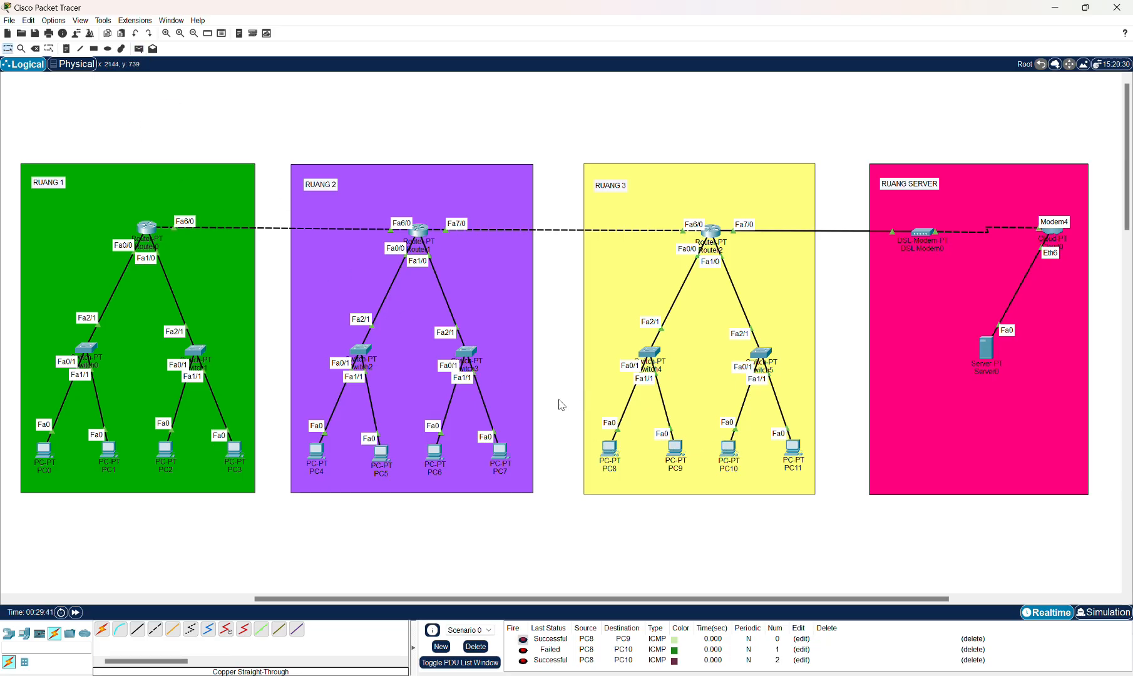
Send simple PDU pings from PC8 to PC11 twice, then delete all PDU entries.
click(139, 48)
click(609, 449)
click(794, 449)
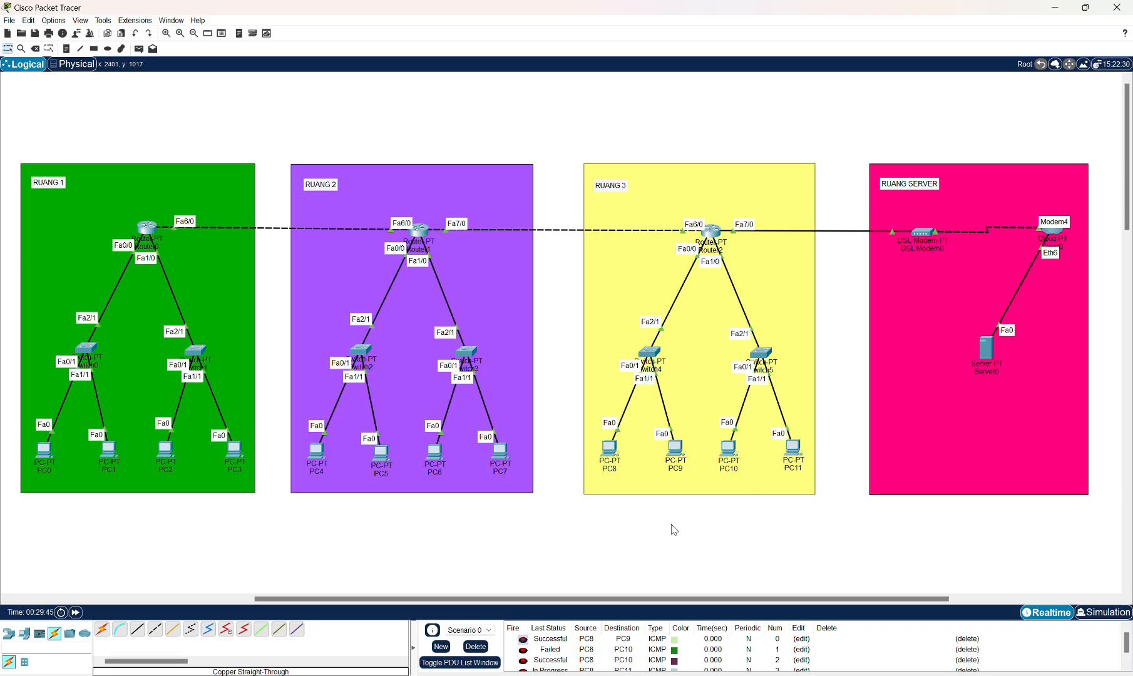
click(139, 49)
click(609, 448)
click(794, 448)
click(476, 646)
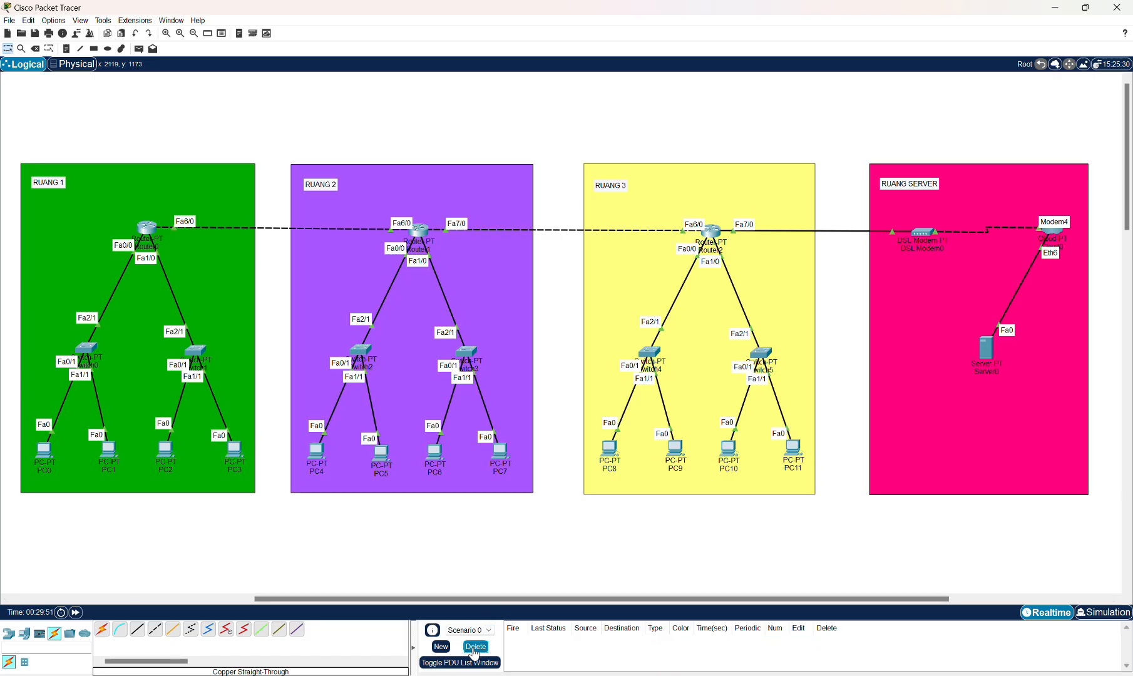
Open Router0's static routing configuration and start entering a route in the Network field.
drag(466, 598, 260, 598)
drag(258, 556, 223, 546)
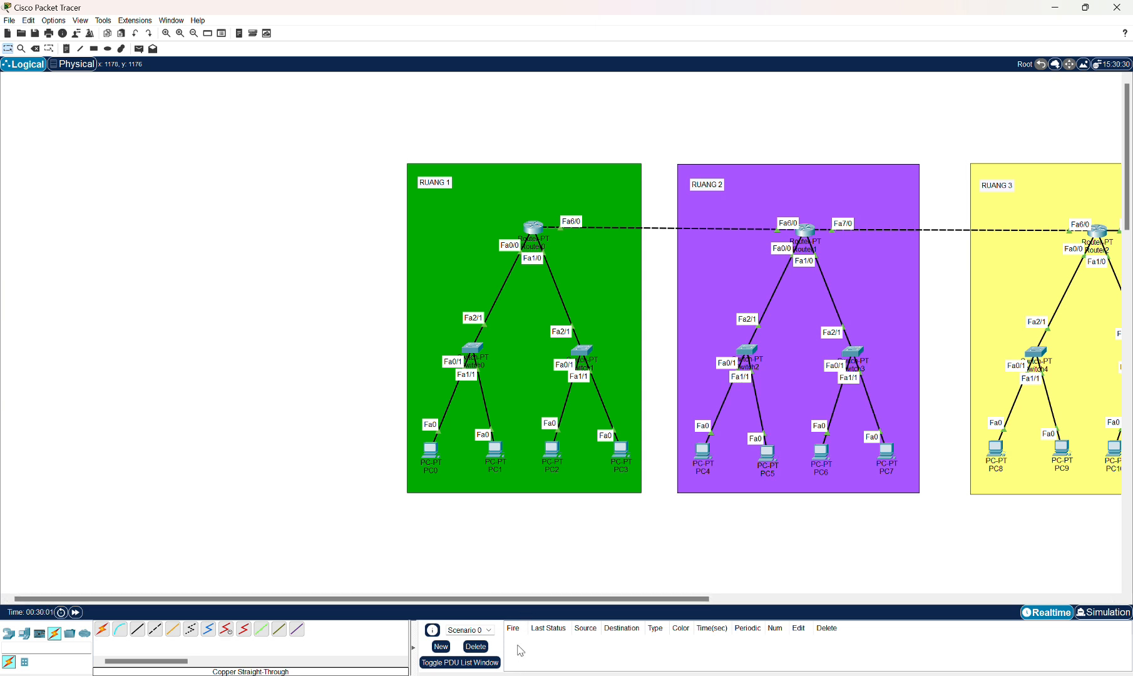
drag(511, 599, 574, 597)
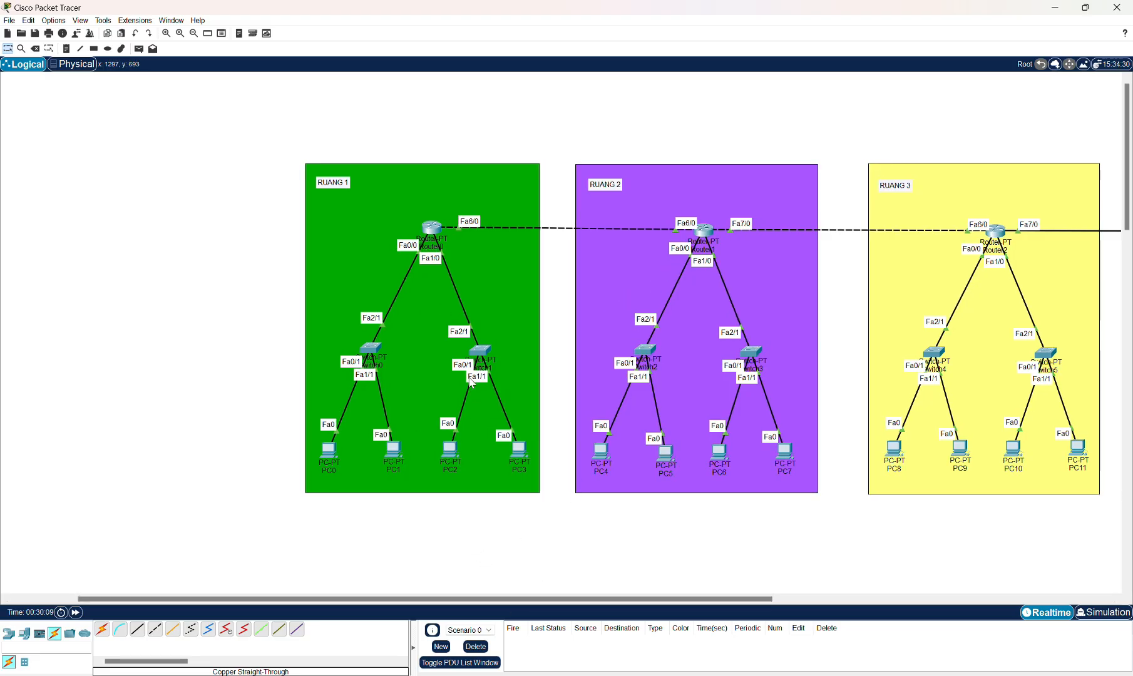
click(432, 227)
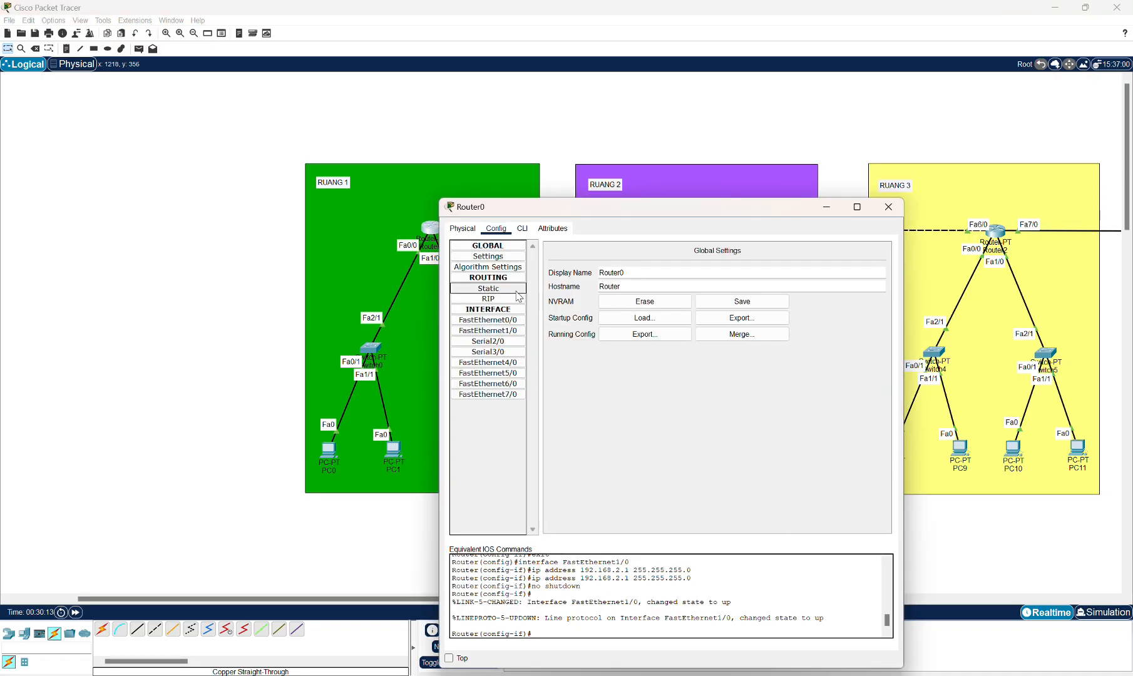
click(518, 297)
drag(579, 218, 580, 292)
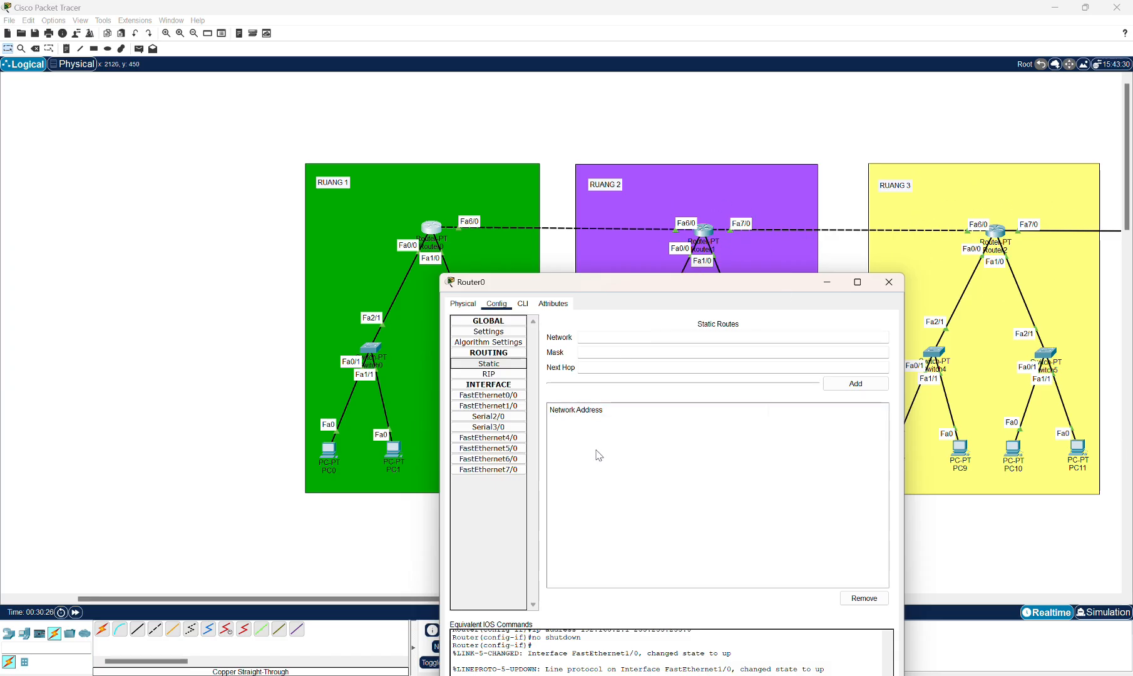
click(615, 339)
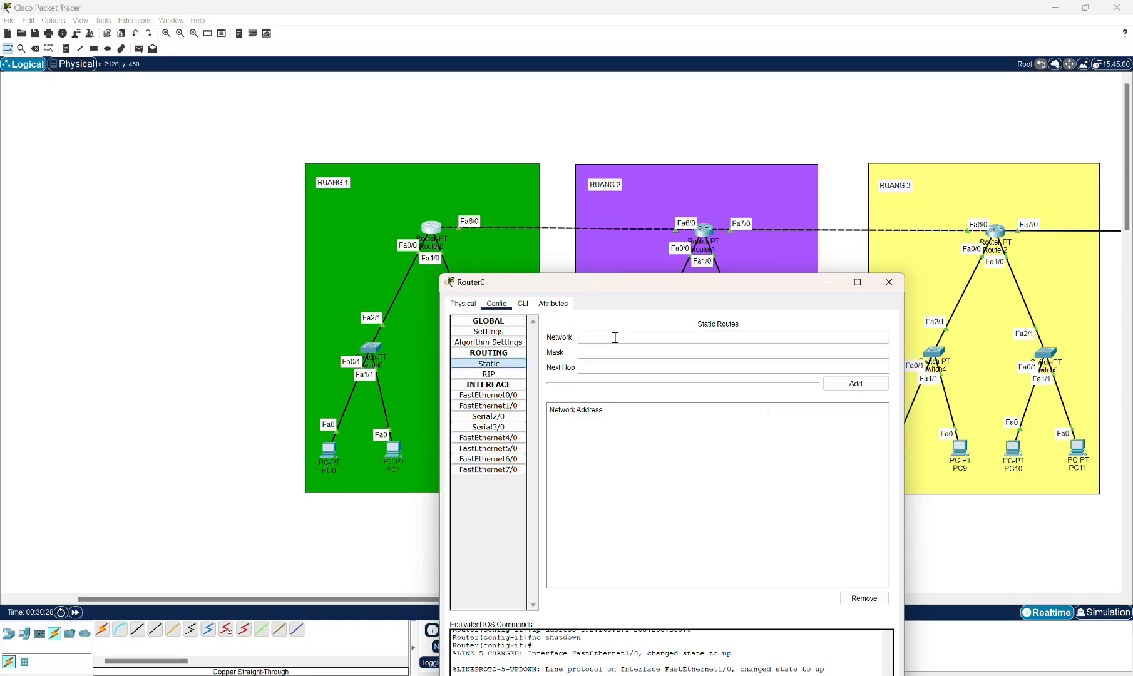
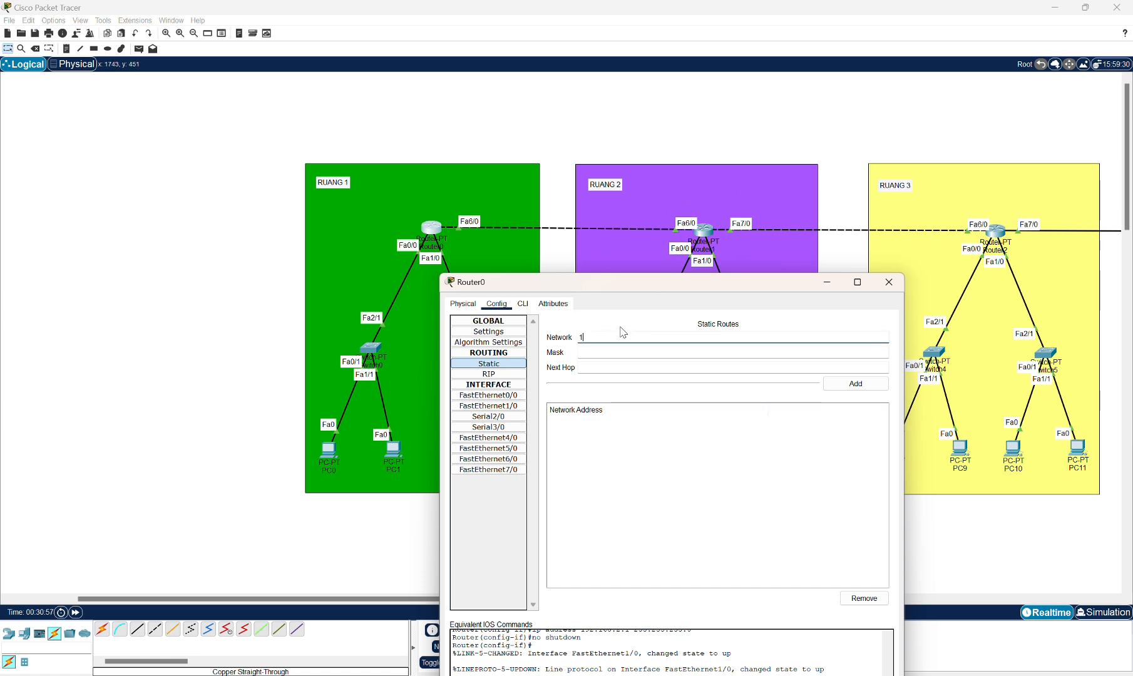
Add a static route on Router0 for network 192.168.3.0, mask 255.255.255.0, next hop 10.1.1.2.
text(6)
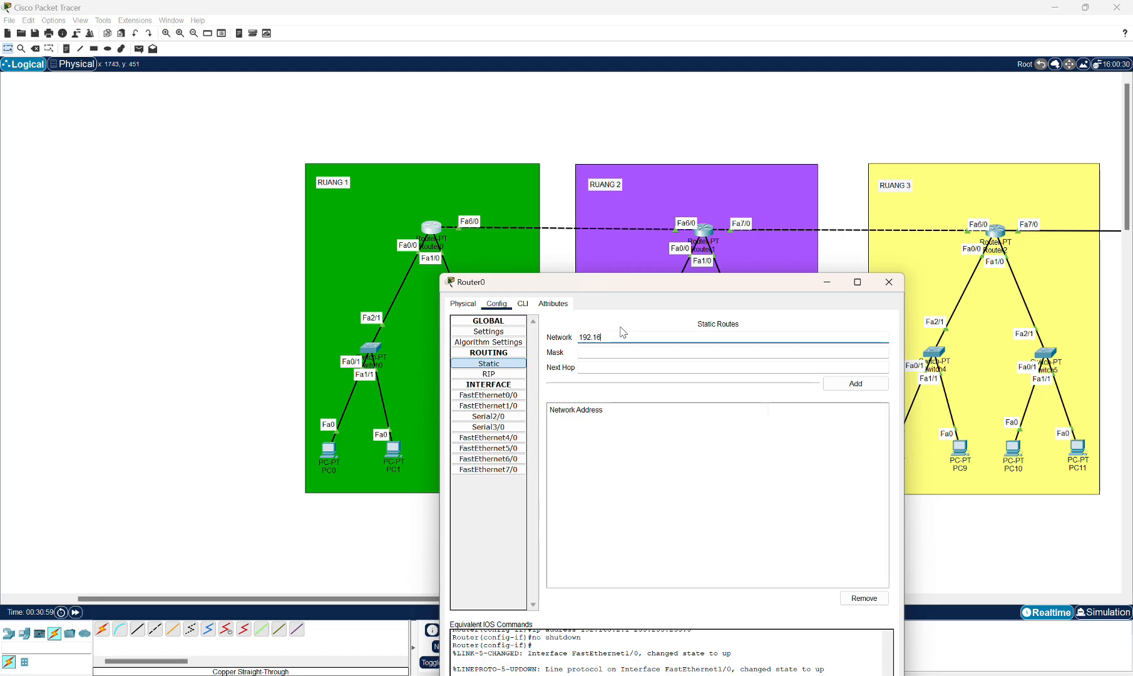
text(8.3.0)
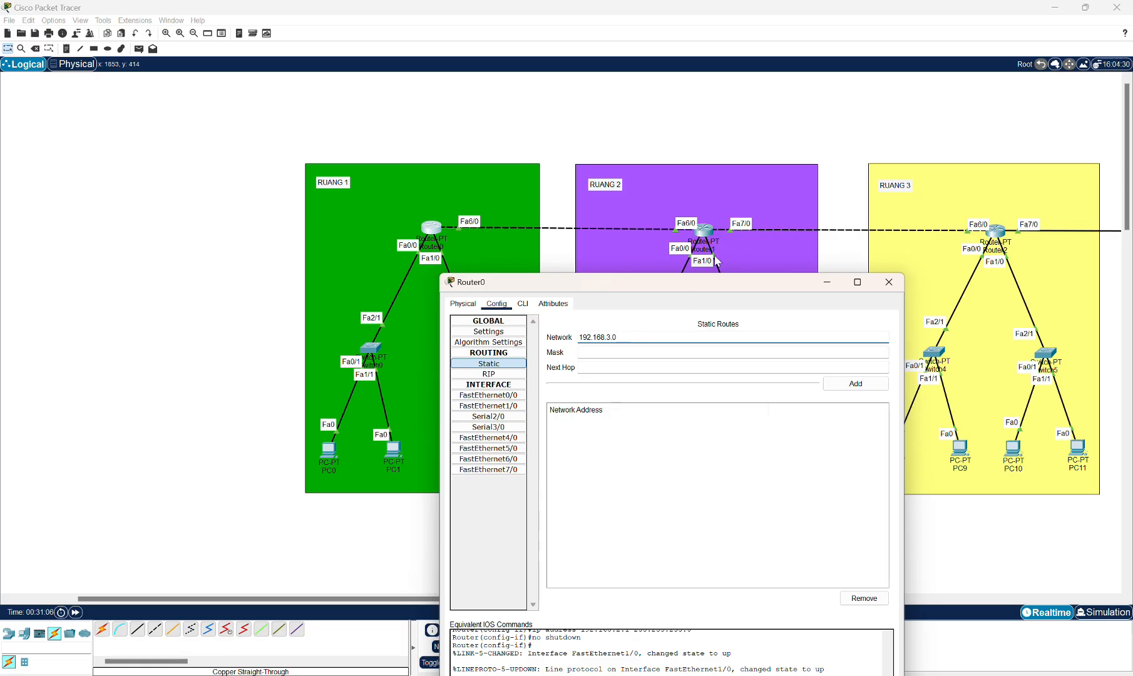
click(618, 339)
click(613, 354)
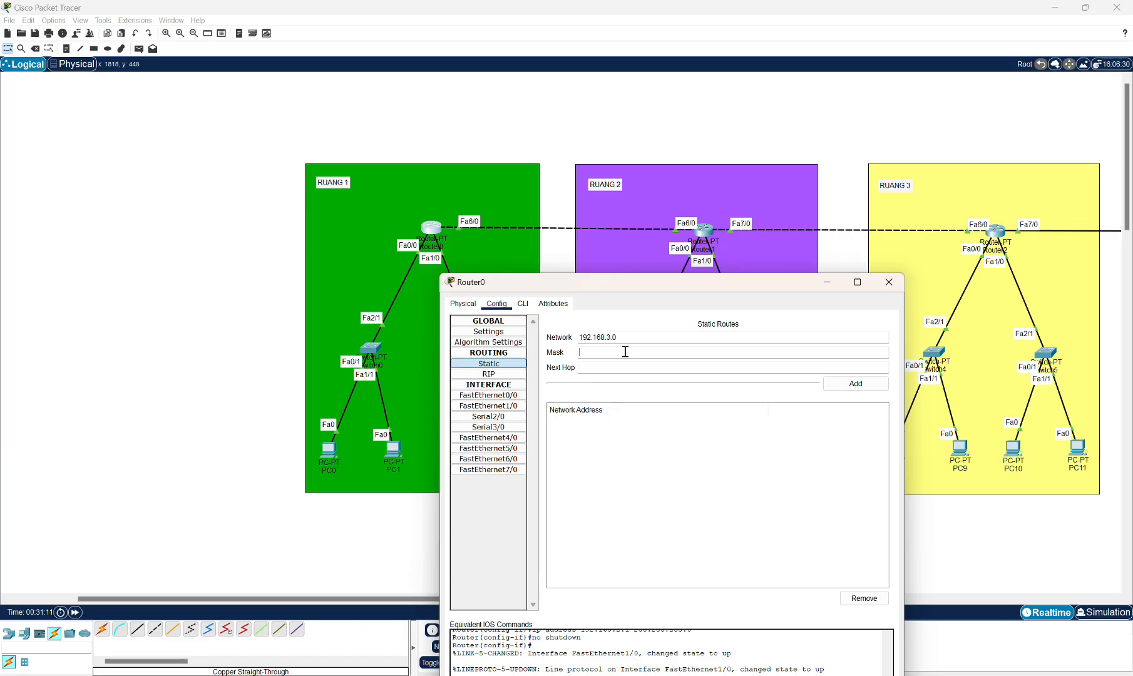
text(255.255.255.0)
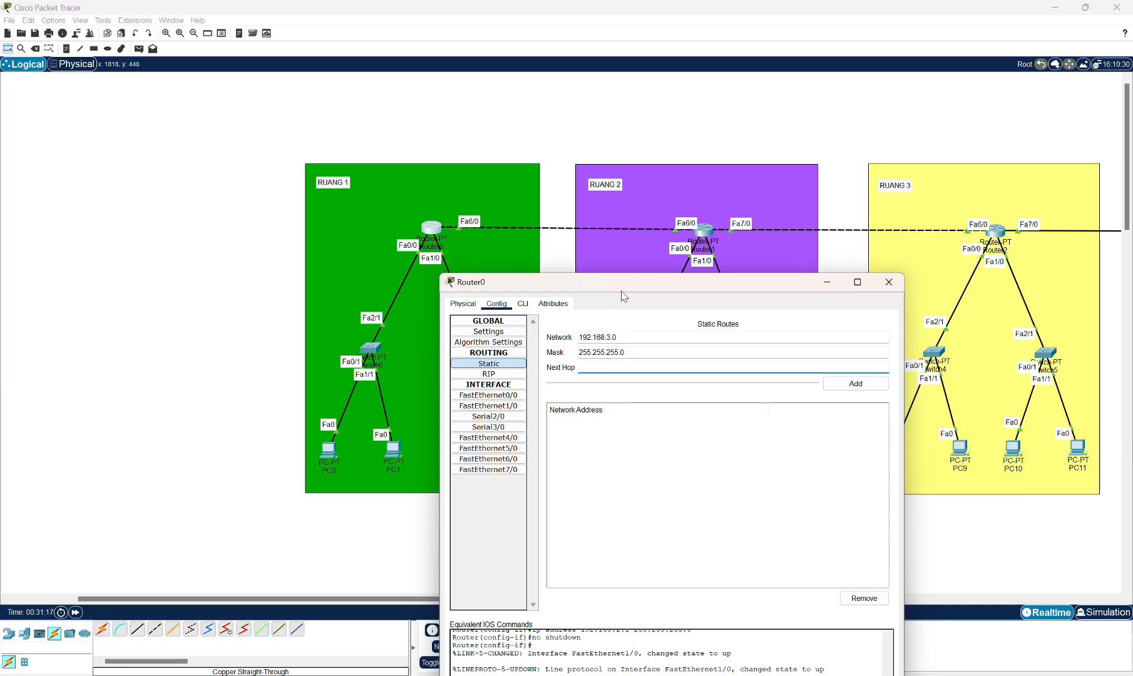
drag(622, 289, 622, 325)
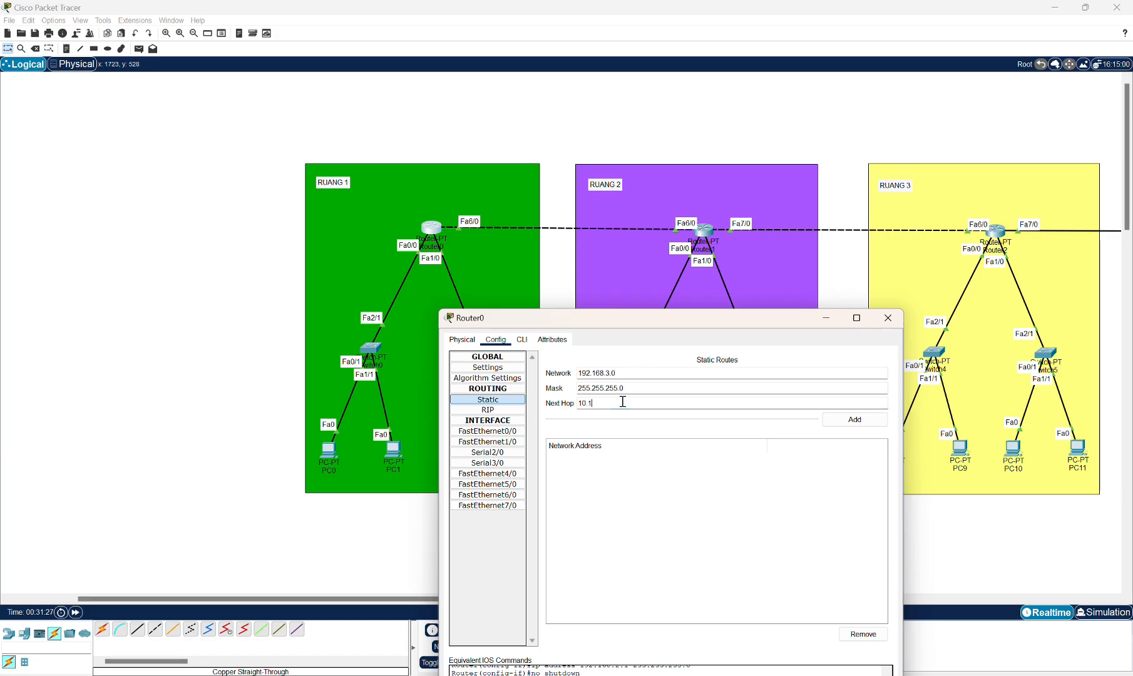
text(.1.2)
click(849, 419)
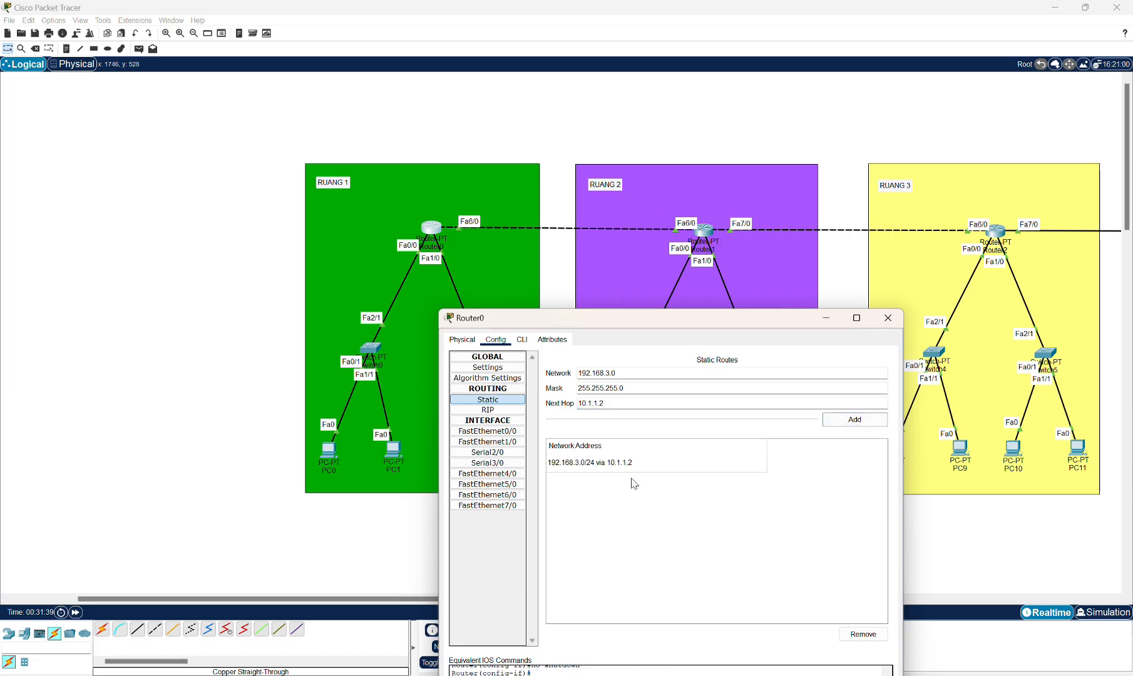
Add a static route for network 192.168.4.0 with mask 255.255.255.0 via next hop 10.1.1.2.
click(608, 373)
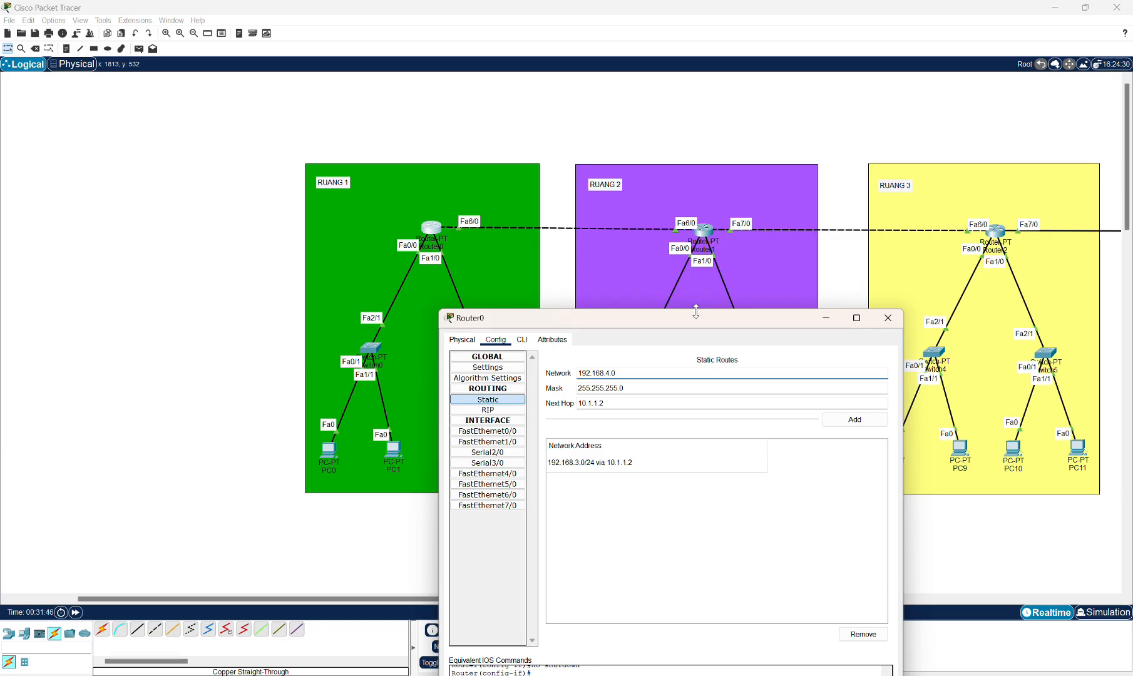
drag(694, 324, 698, 479)
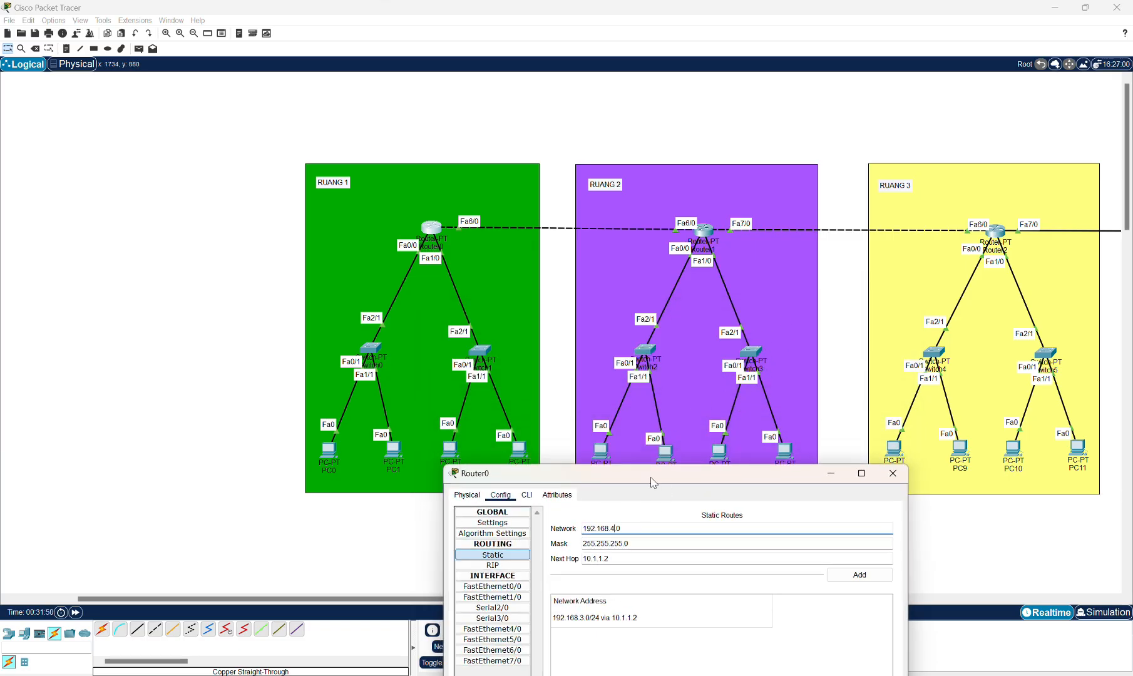
drag(651, 482, 685, 260)
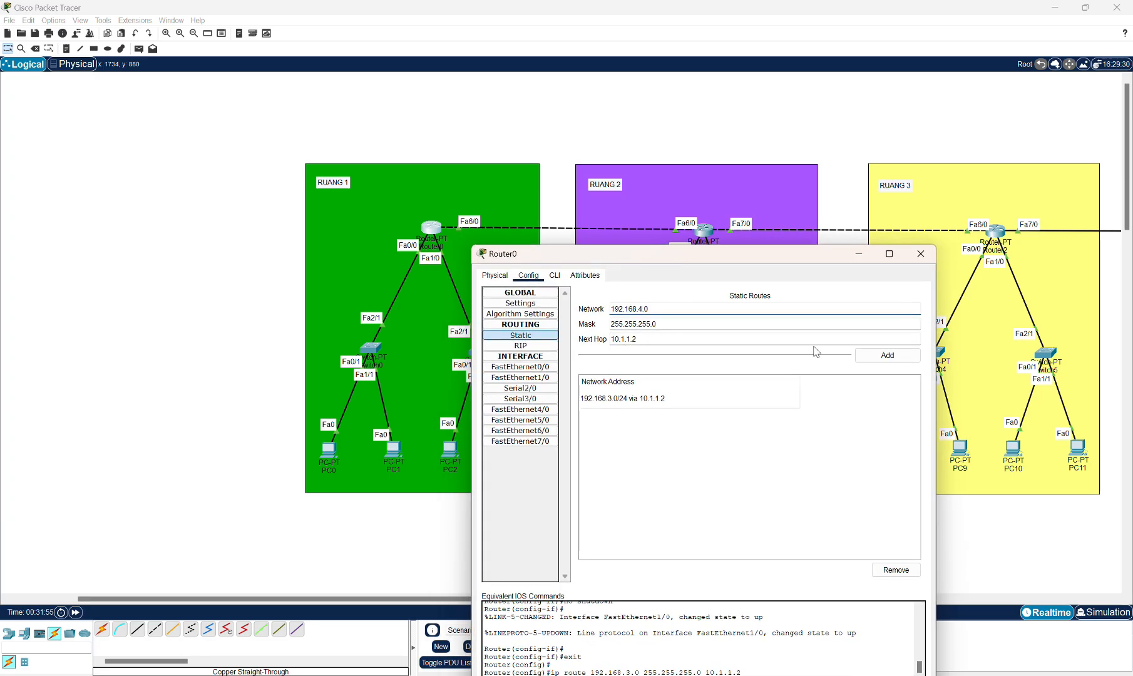
click(885, 355)
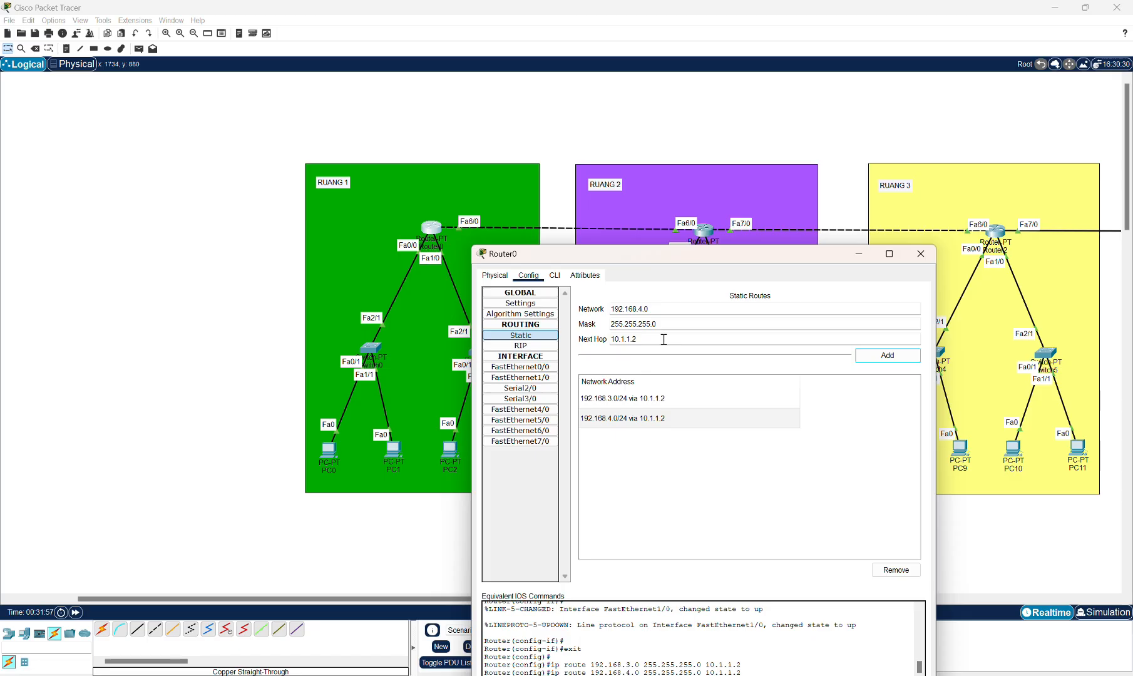
Add a static route for network 192.168.5.0 with mask 255.255.255.0 via next hop 10.1.1.2.
drag(693, 268, 653, 292)
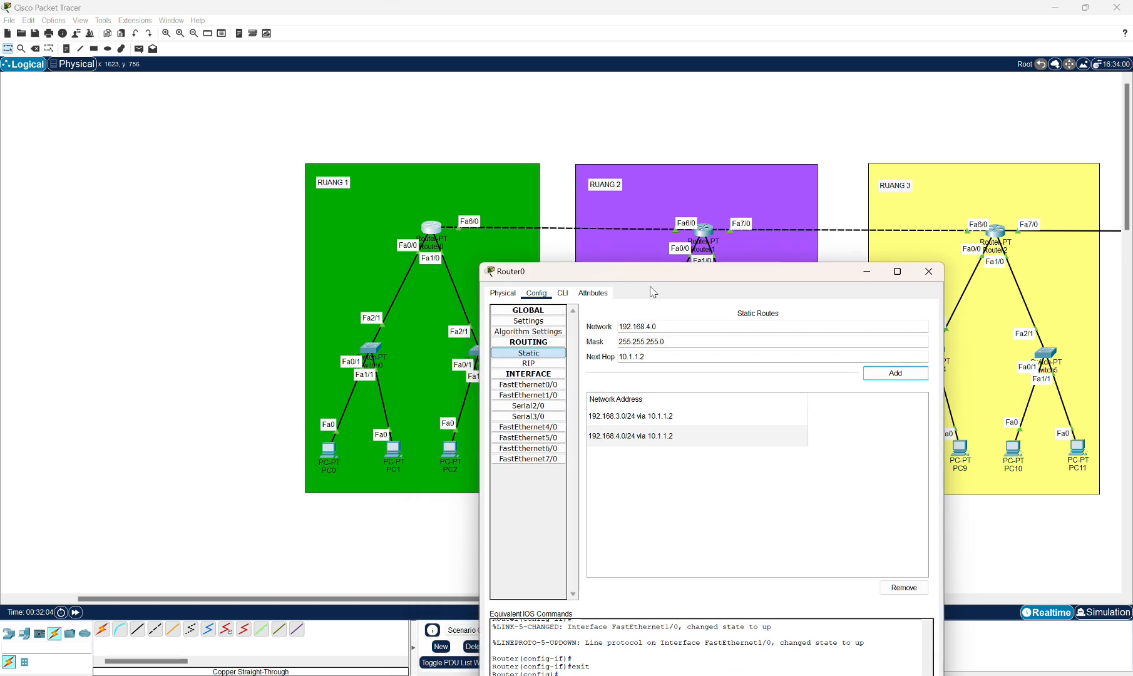
click(651, 326)
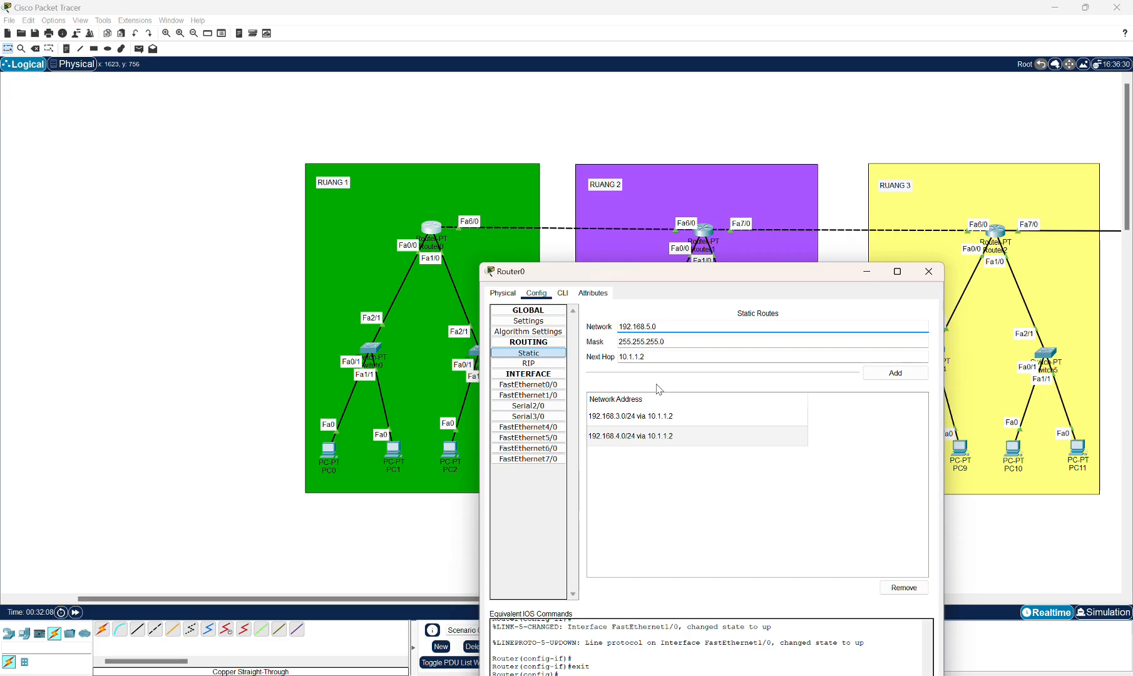
click(895, 373)
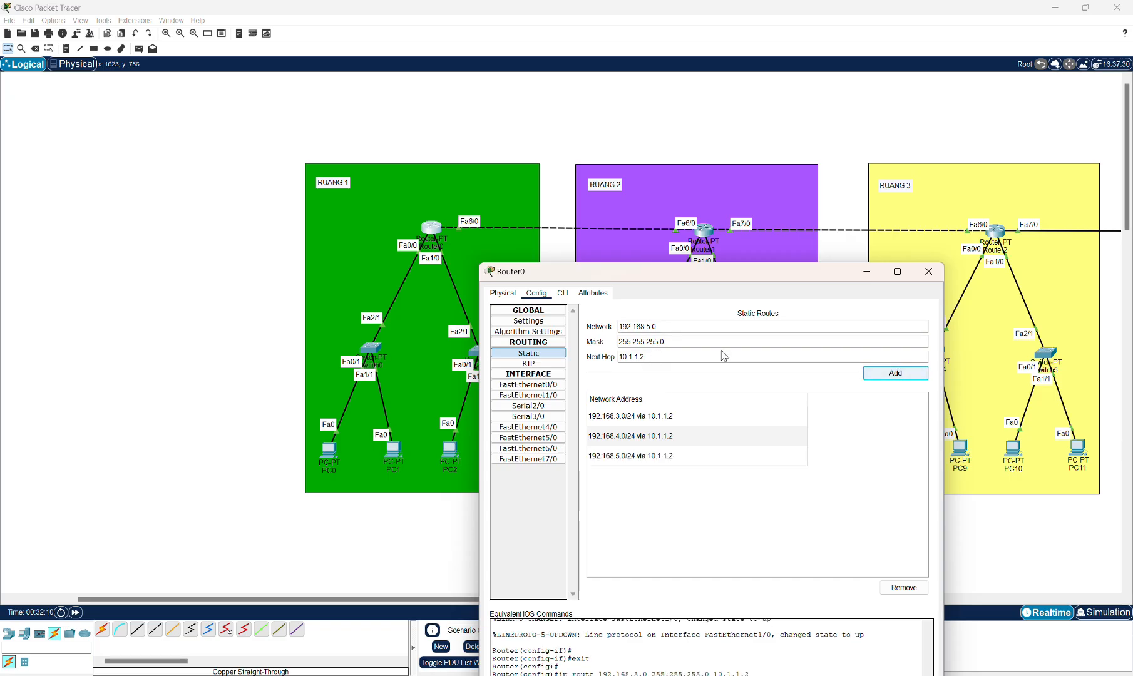
Add a static route for network 192.168.6.0 with mask 255.255.255.0 via next hop 10.1.1.2.
click(658, 330)
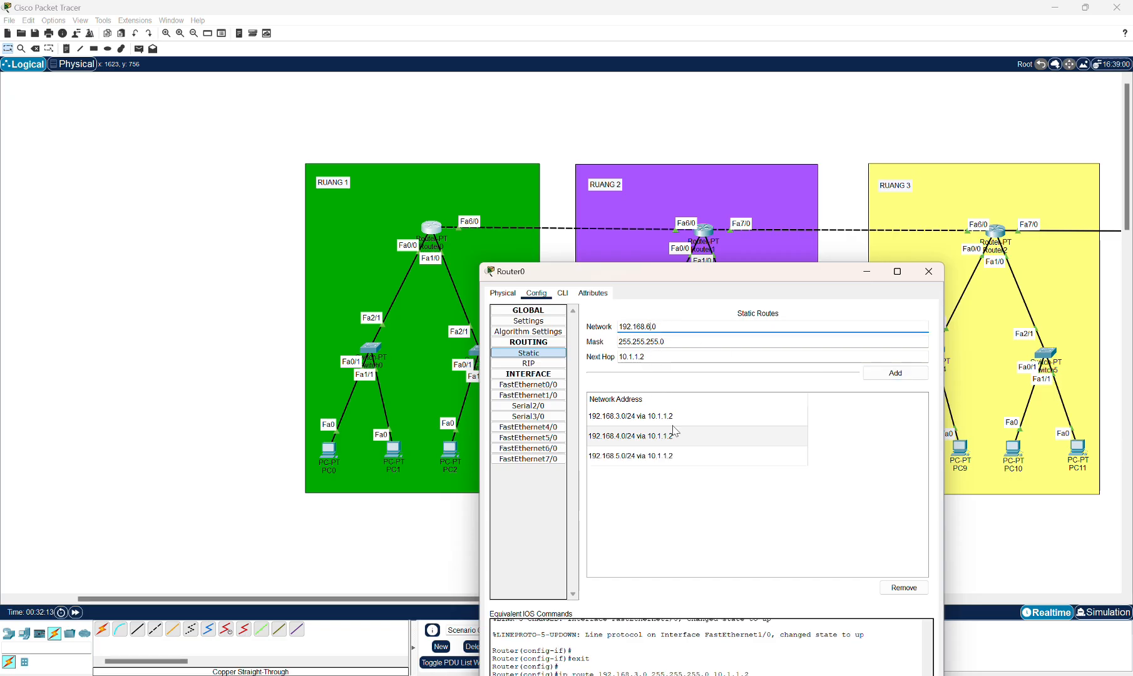
text(6)
click(889, 371)
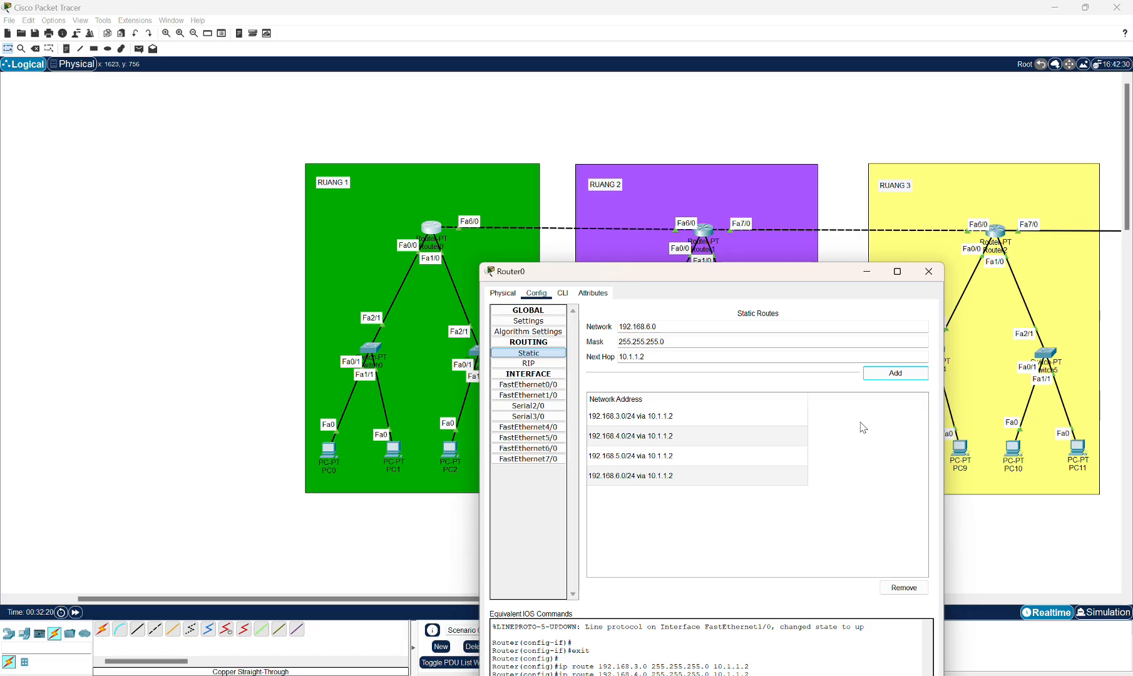
Add a static route for network 192.168.5.0 with mask 255.255.255.0 via next hop 10.1.2.2.
drag(790, 278, 772, 462)
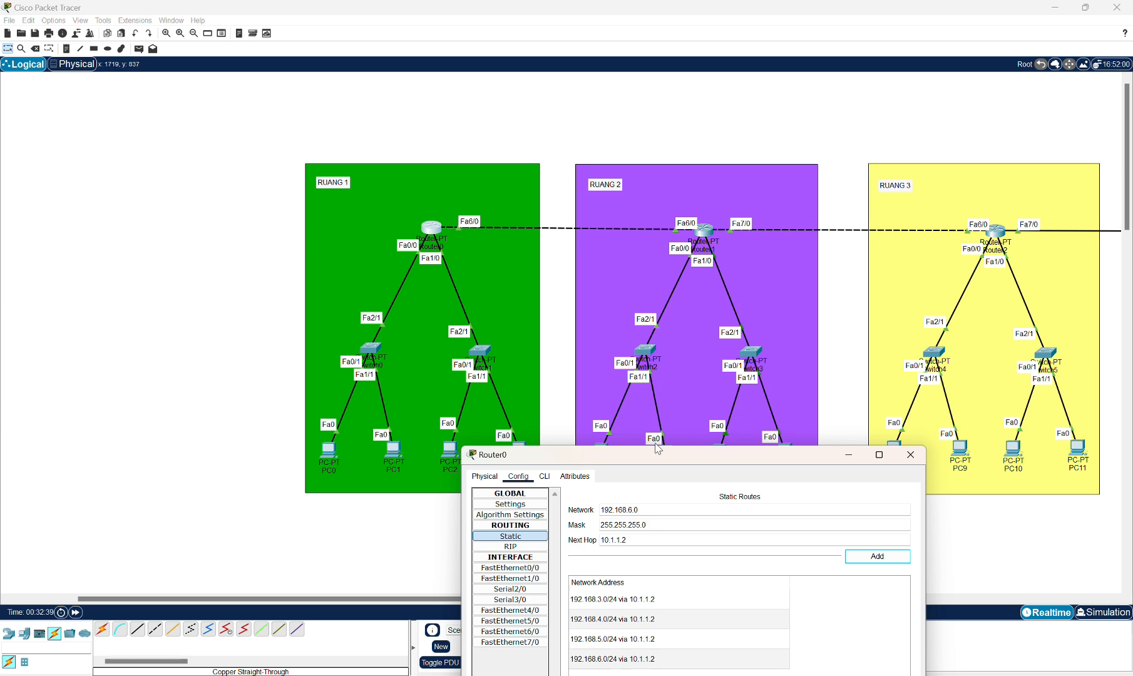
drag(655, 458, 657, 304)
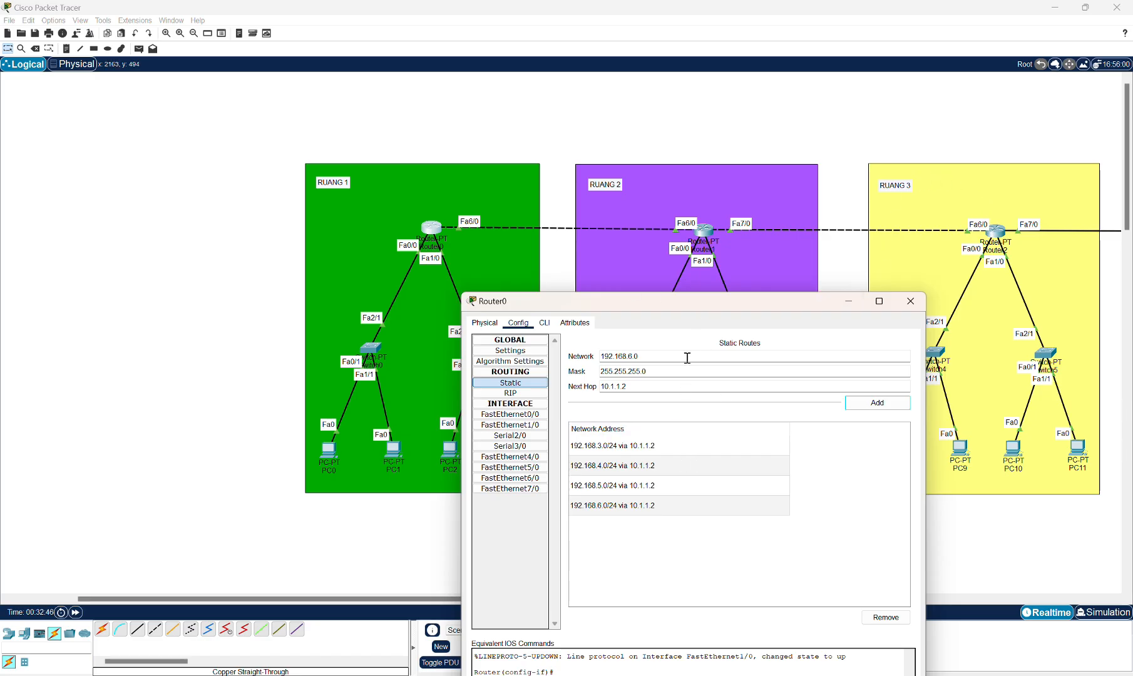
click(634, 358)
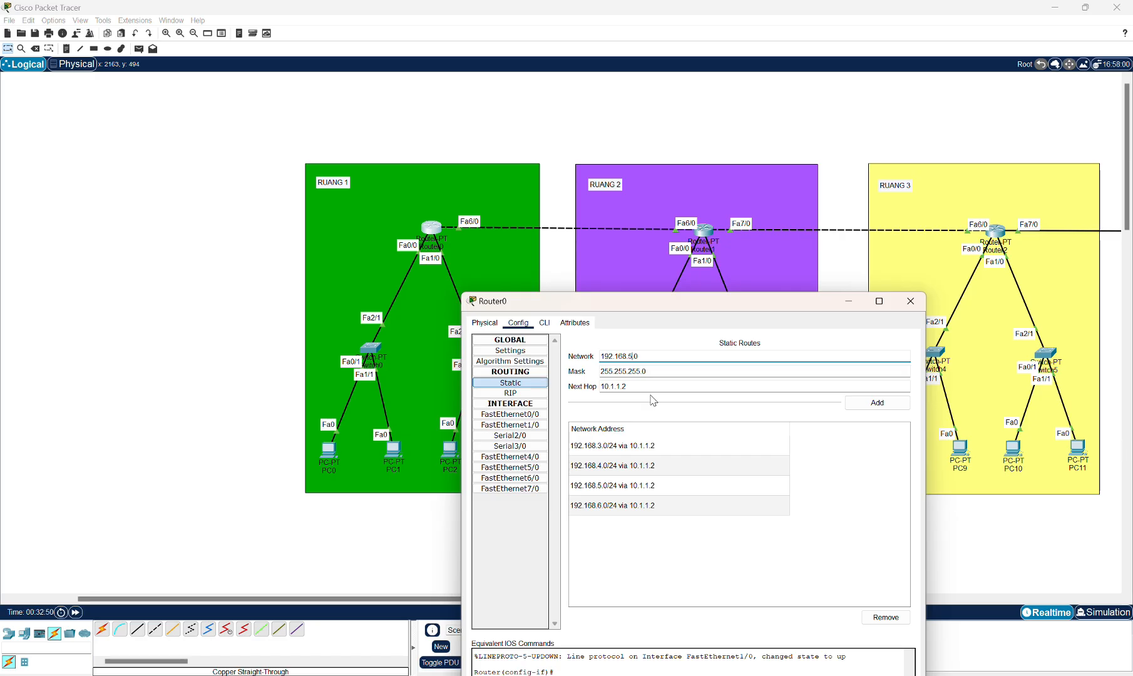
click(625, 385)
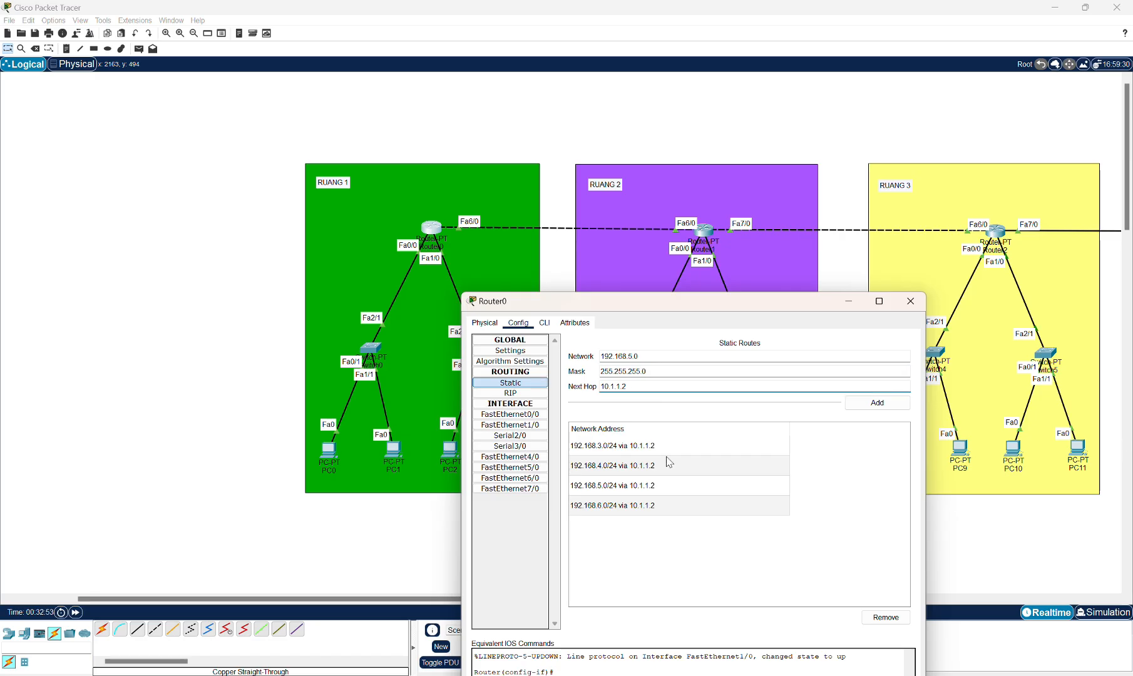
text(2.)
click(871, 402)
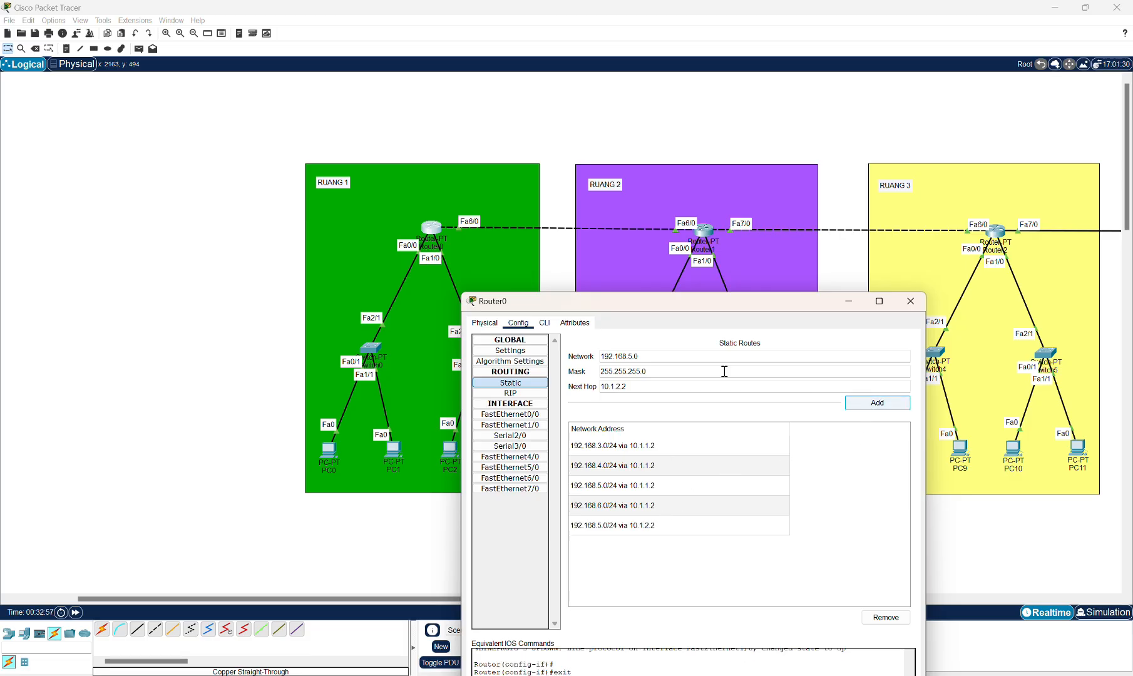
Add a static route for network 192.168.6.0 with mask 255.255.255.0 via next hop 10.1.2.2.
click(633, 356)
key(BackSpace)
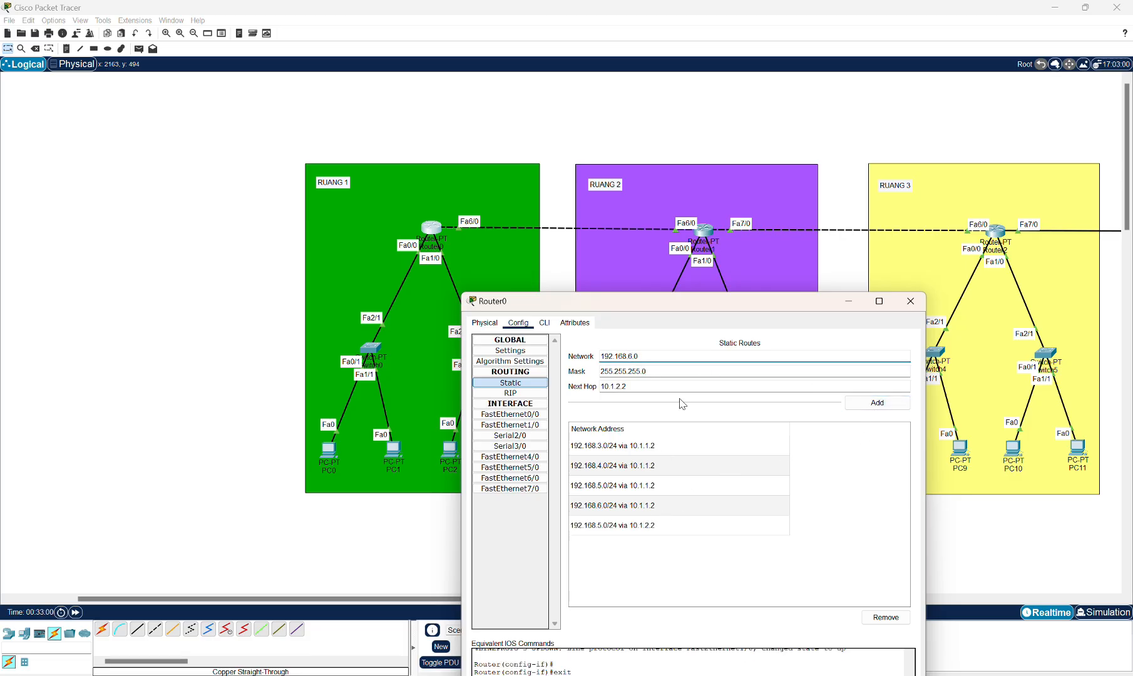
click(863, 402)
drag(816, 303, 786, 316)
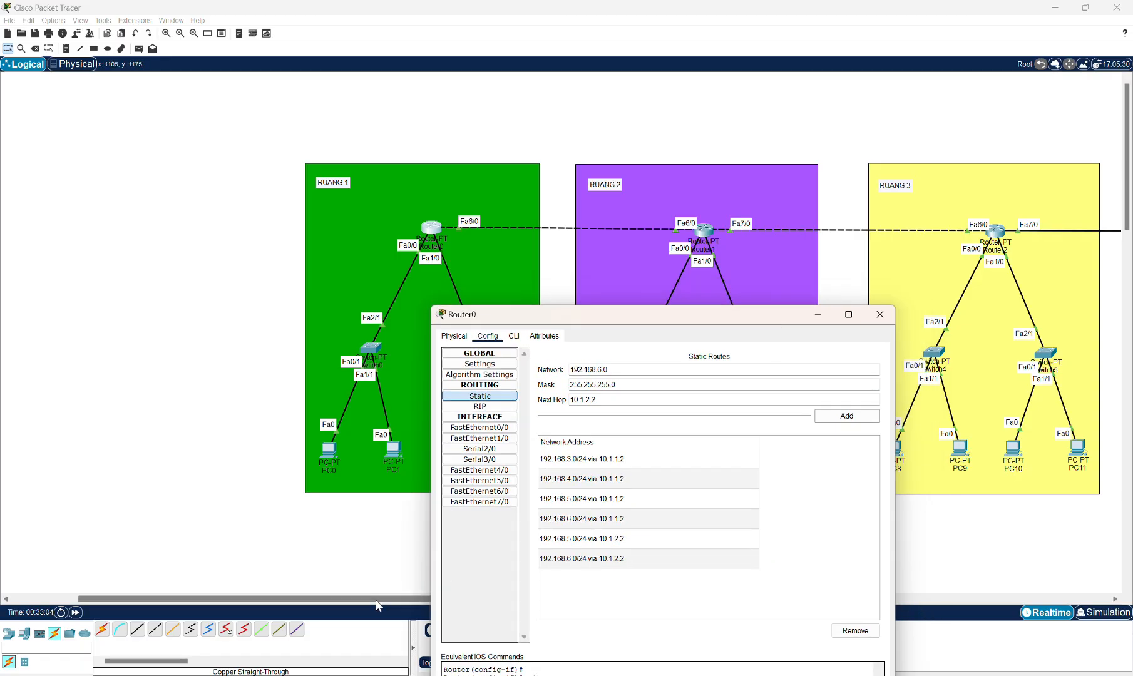
Add a static route for network 192.168.7.0 with mask 255.255.255.0 via next hop 10.1.1.2.
drag(376, 599, 518, 599)
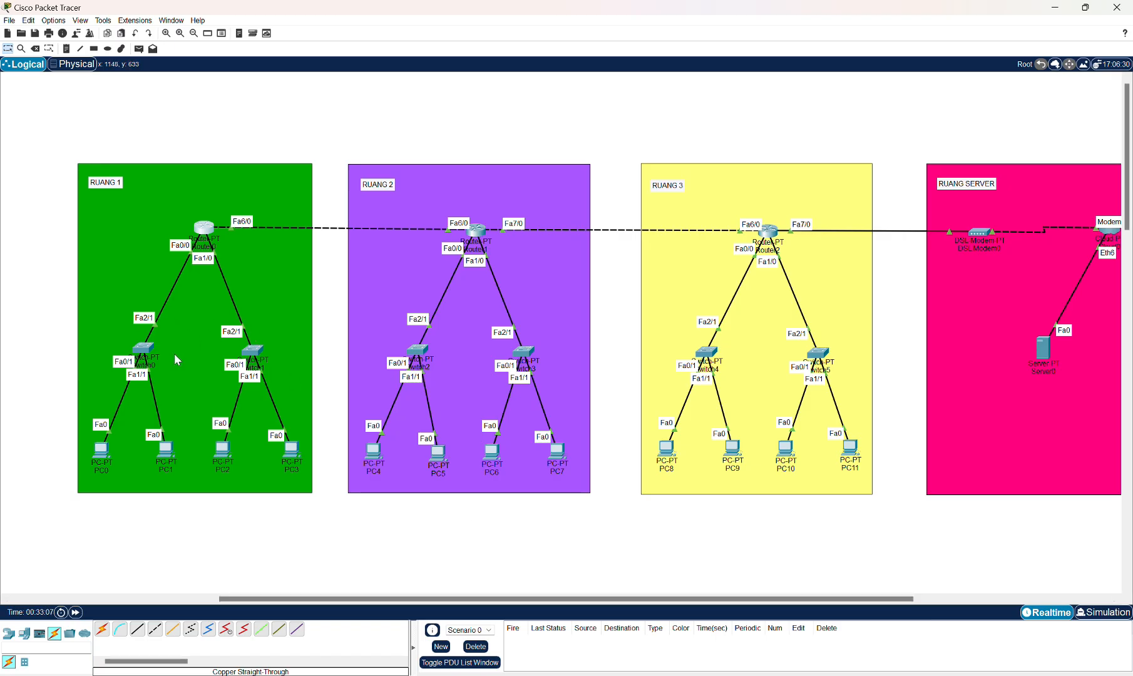
drag(237, 599, 255, 573)
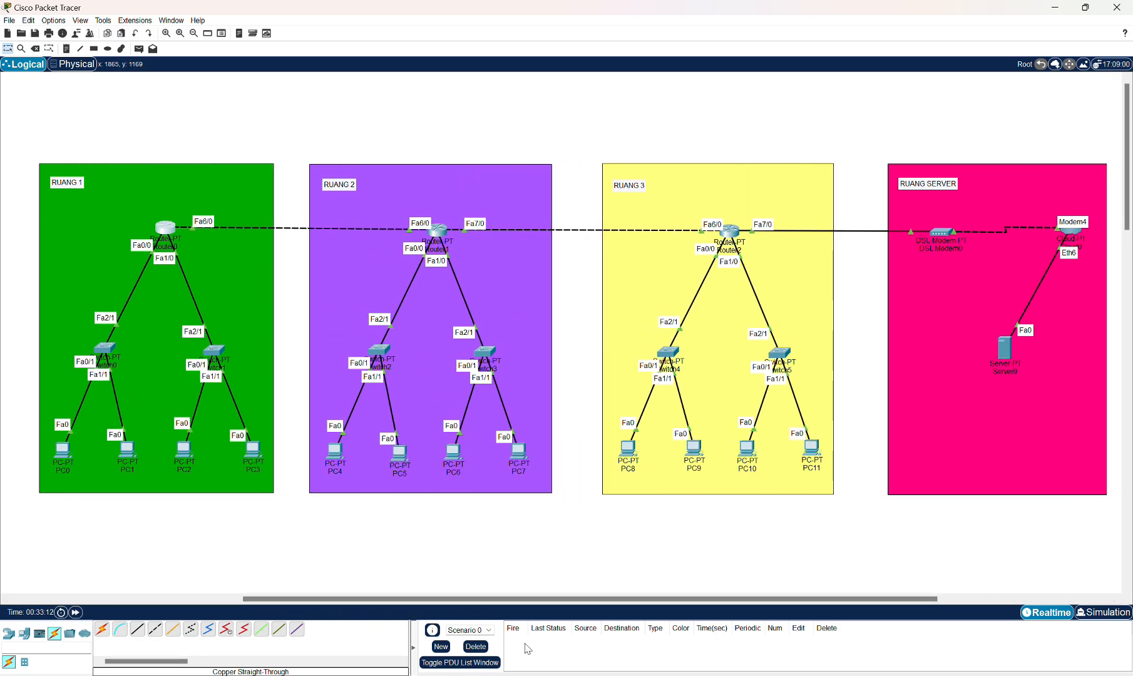
mouse_move(757, 674)
click(811, 653)
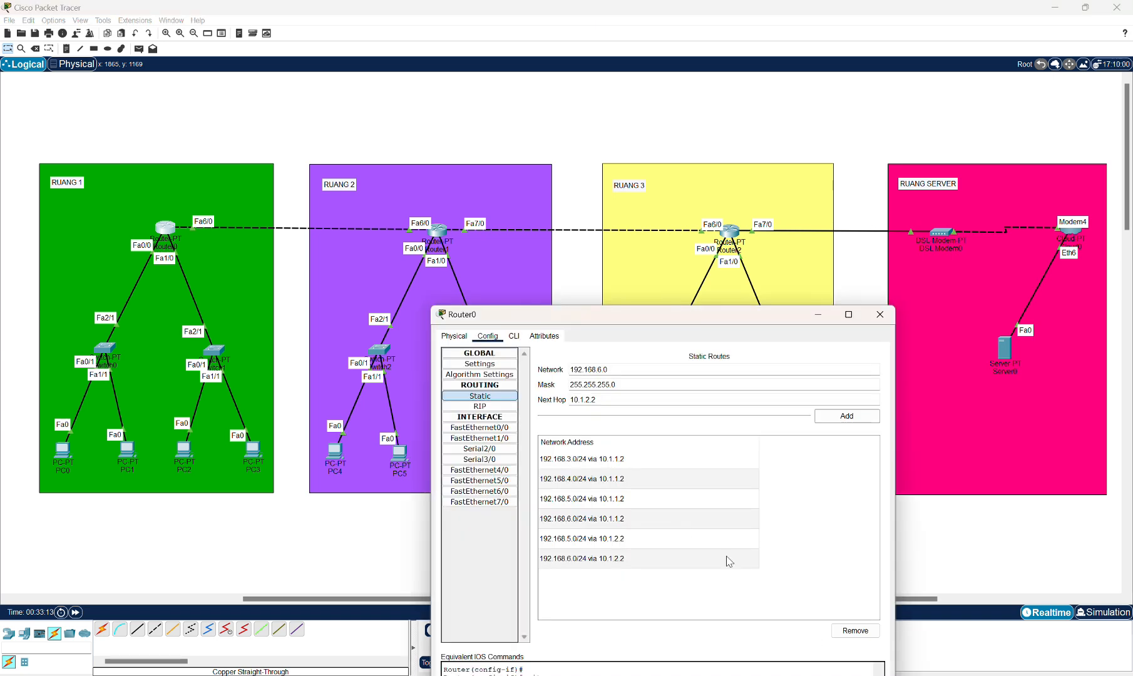
drag(641, 323, 598, 294)
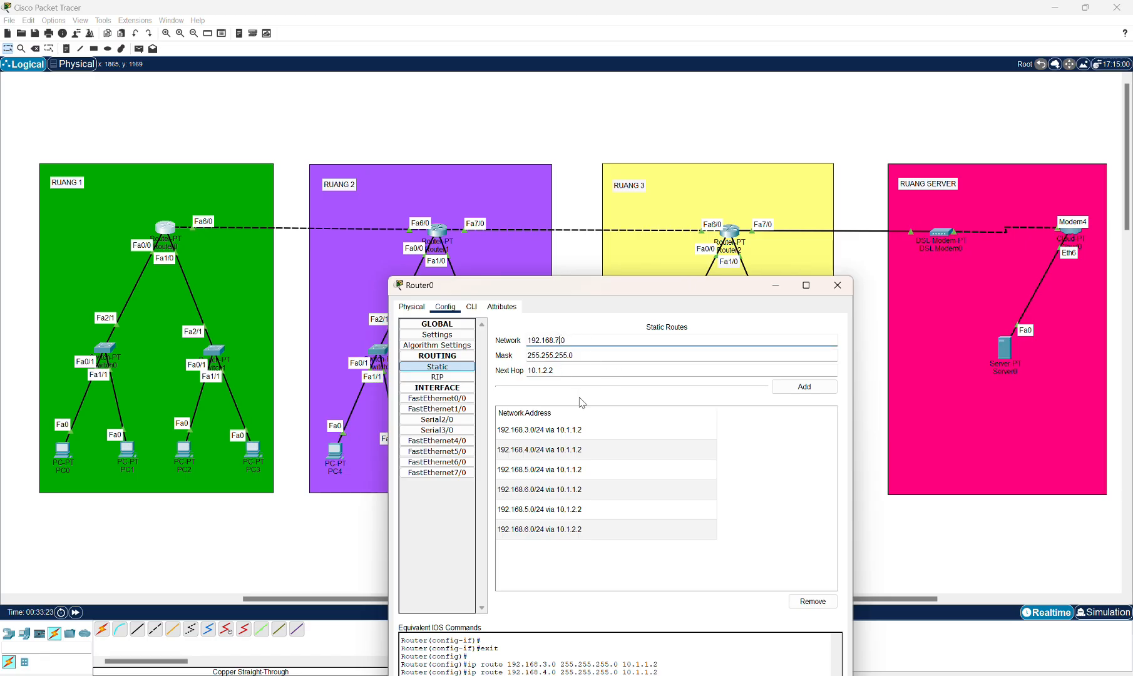
click(550, 373)
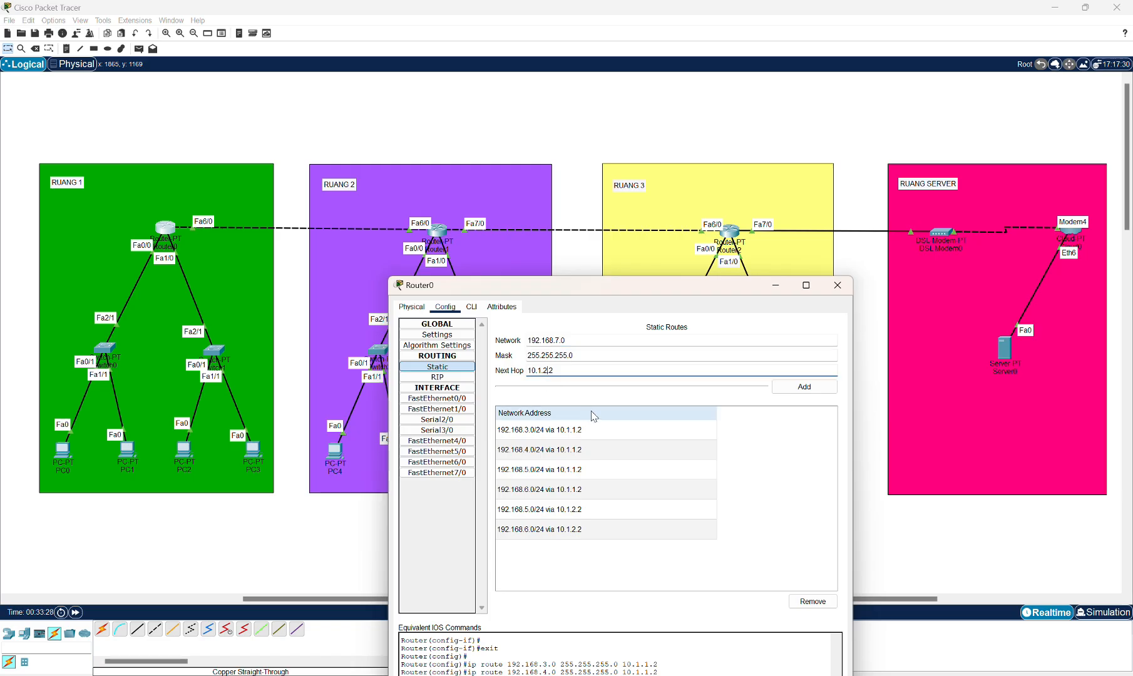
key(BackSpace)
text(1)
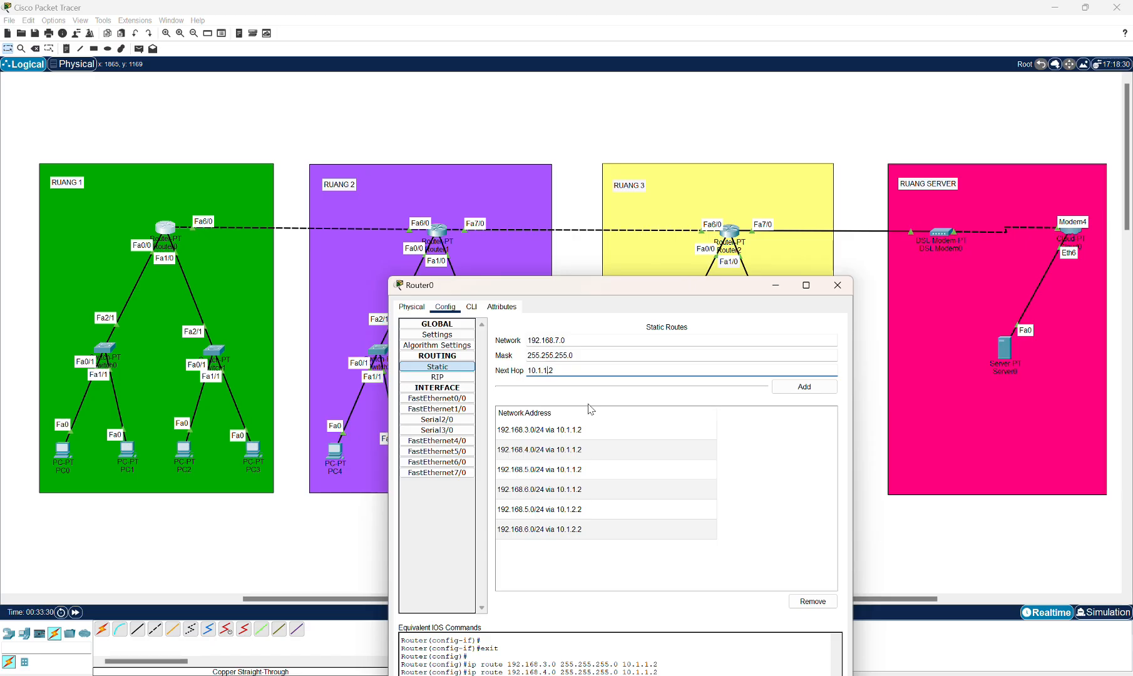
text(.)
click(805, 387)
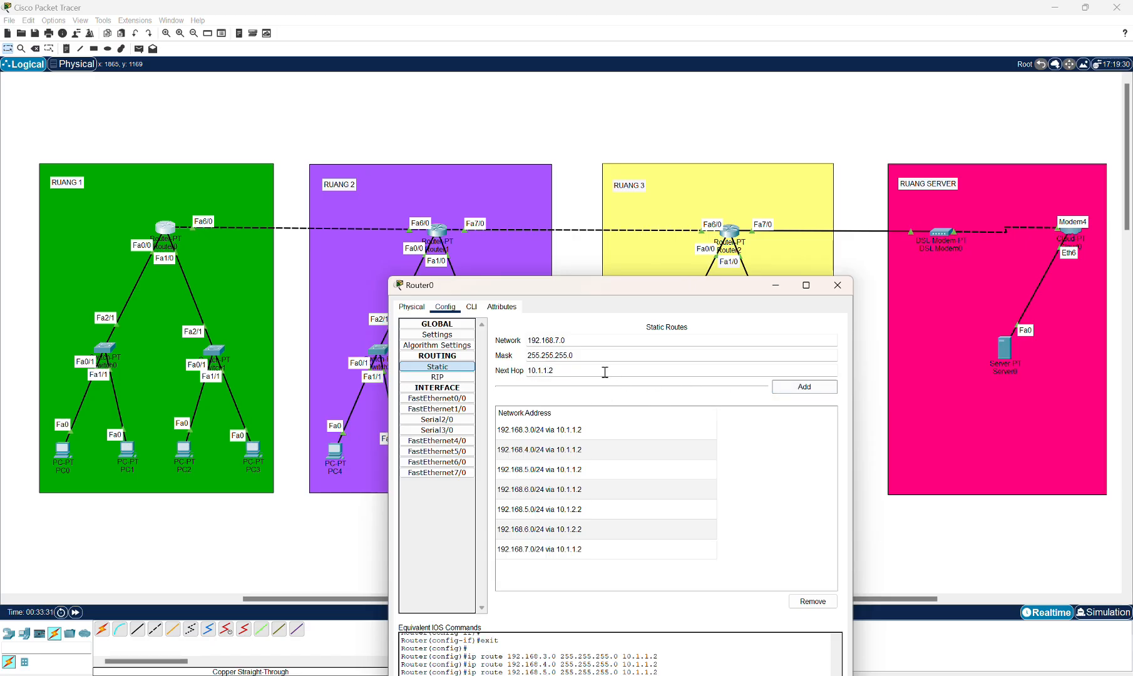
Add a static route for network 192.168.7.0 with mask 255.255.255.0 via next hop 10.1.2.2.
double_click(547, 371)
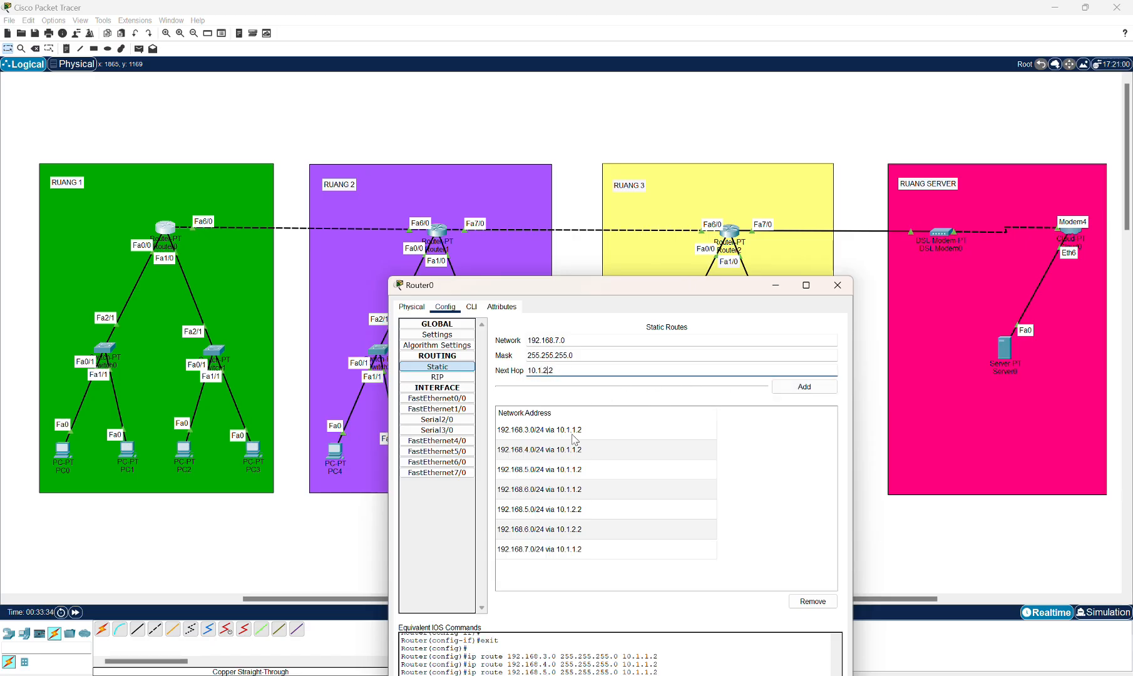
text(2)
click(805, 386)
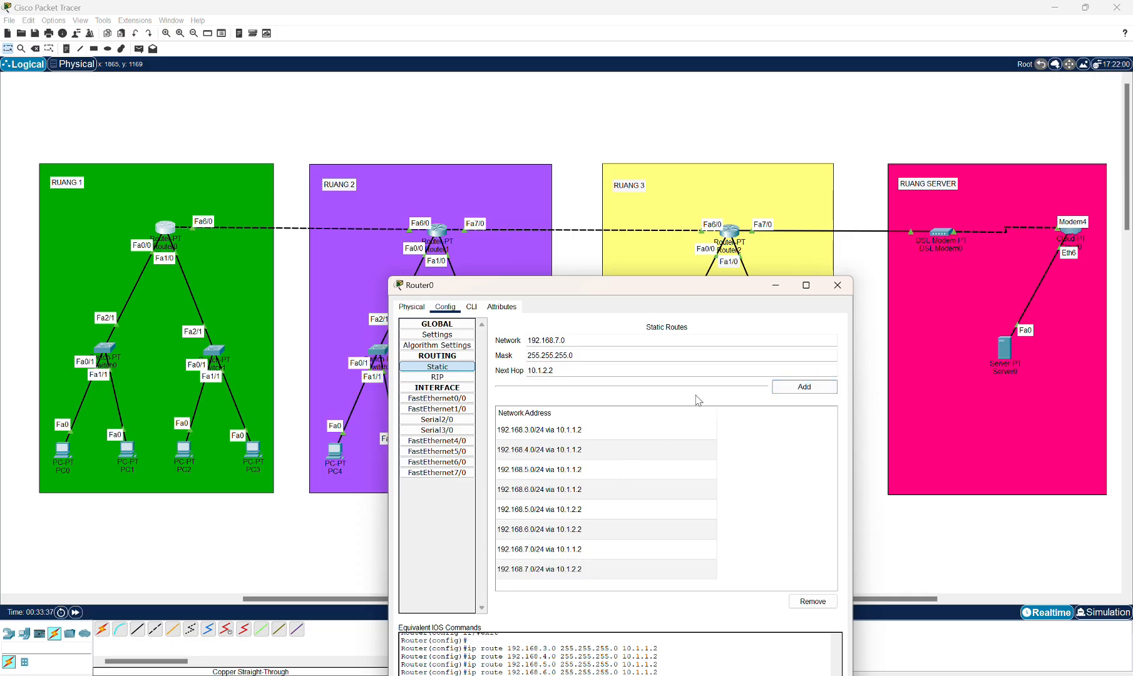
Close Router0's configuration and open Router1's static routing settings.
click(838, 285)
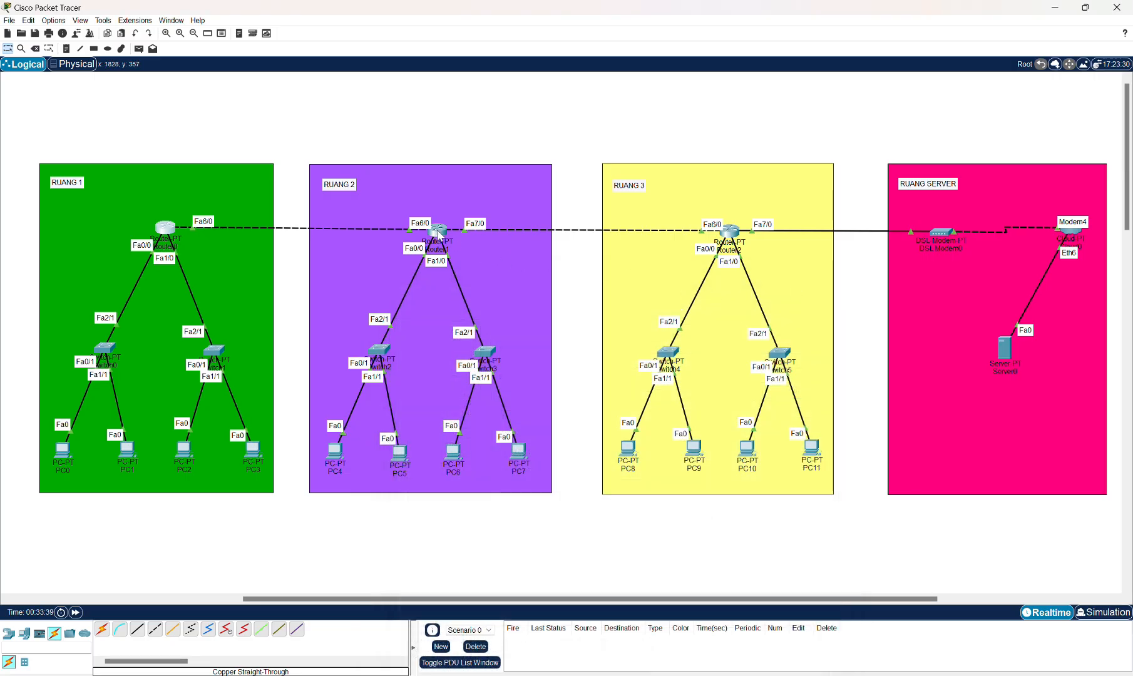
click(438, 232)
click(492, 288)
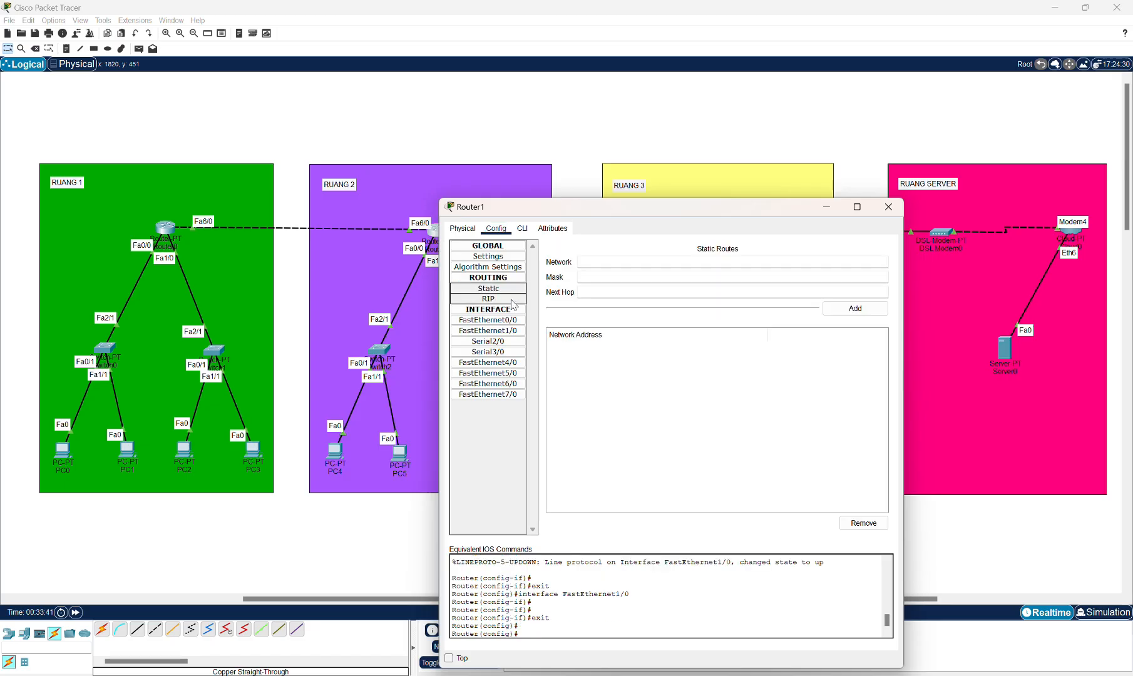
Add a static route on Router1 for network 192.168.1.0, mask 255.255.255.0, next hop 10.1.1.1.
click(618, 264)
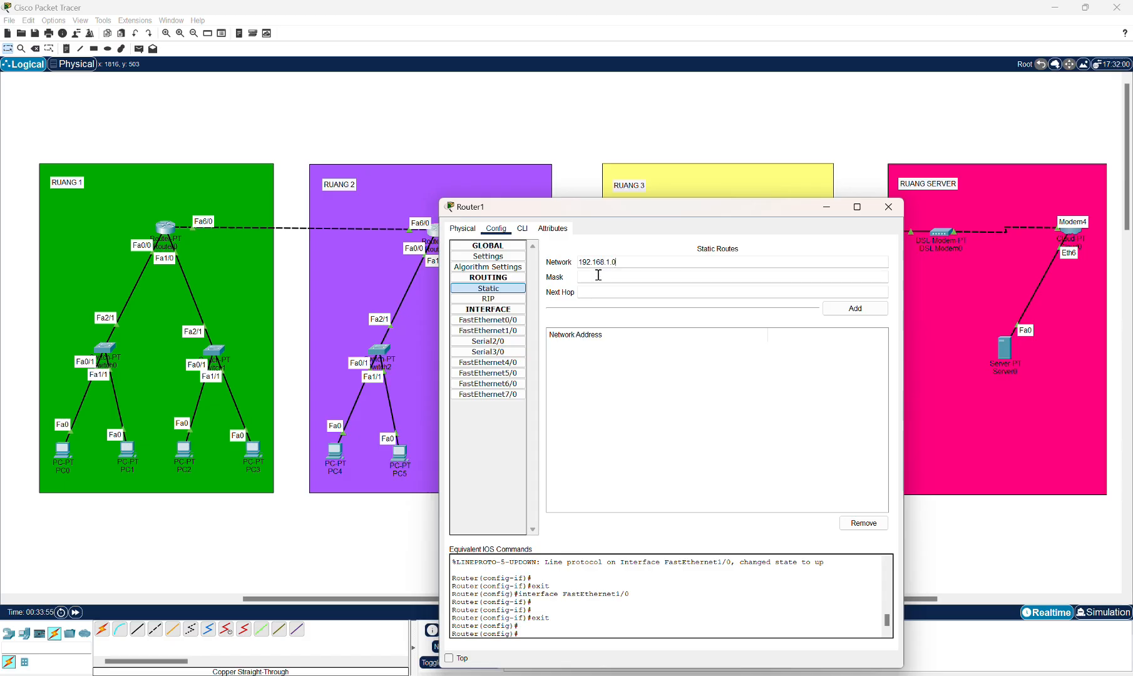
text(255.255.255.0)
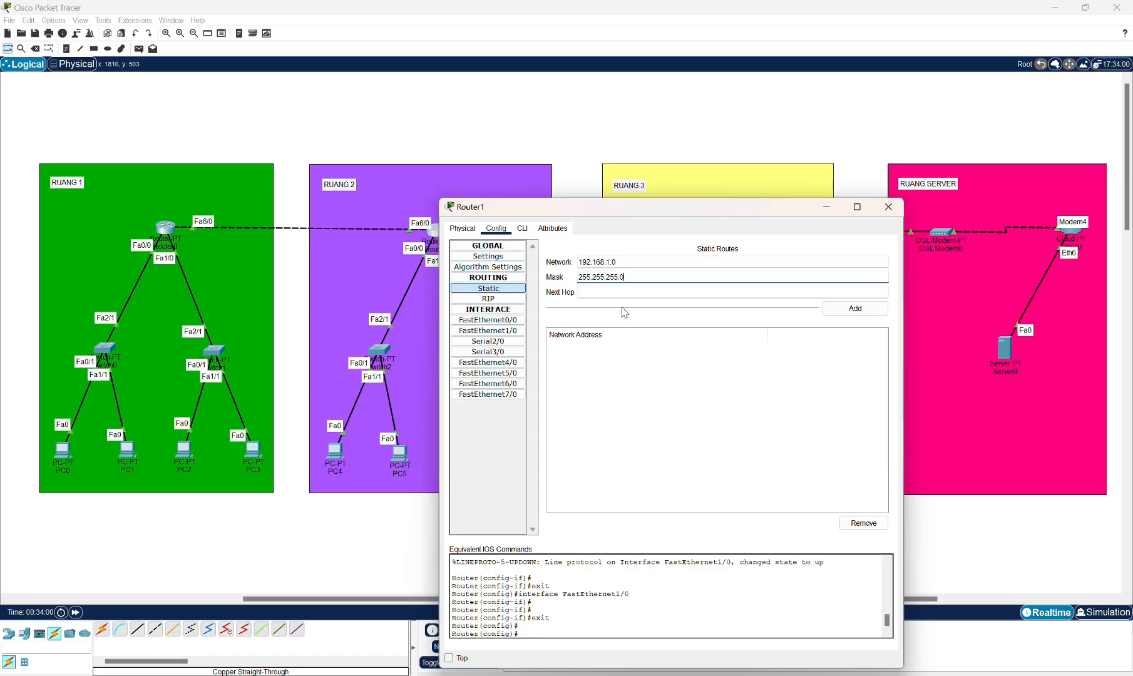
click(630, 293)
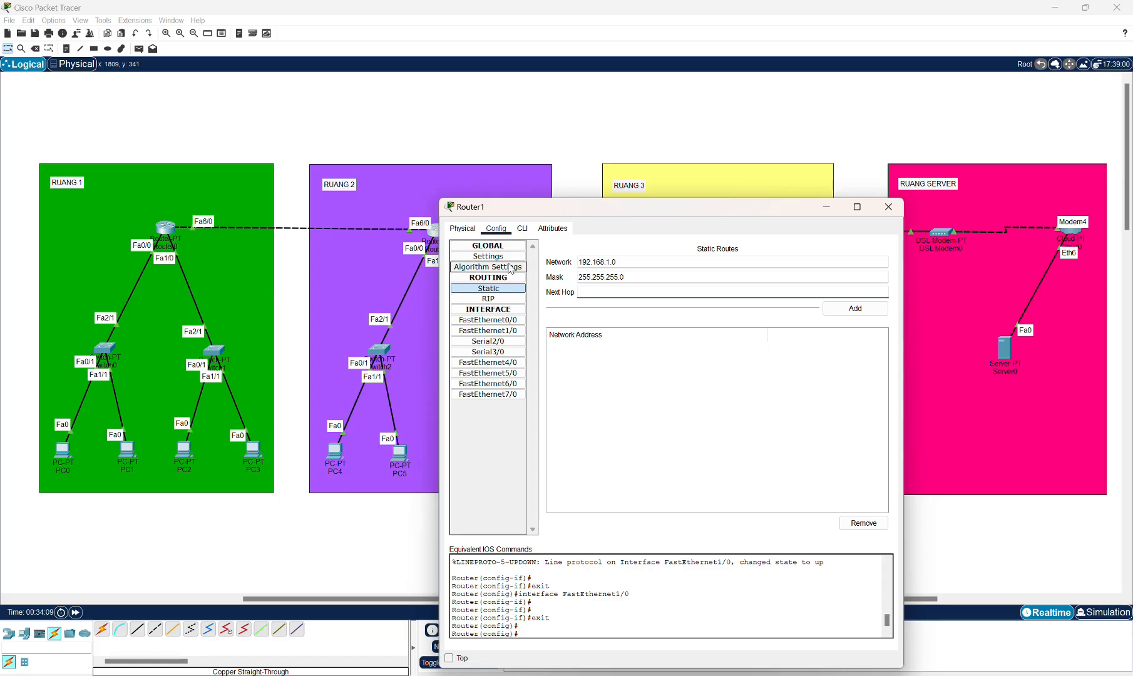
text(10.1.1.1)
click(826, 309)
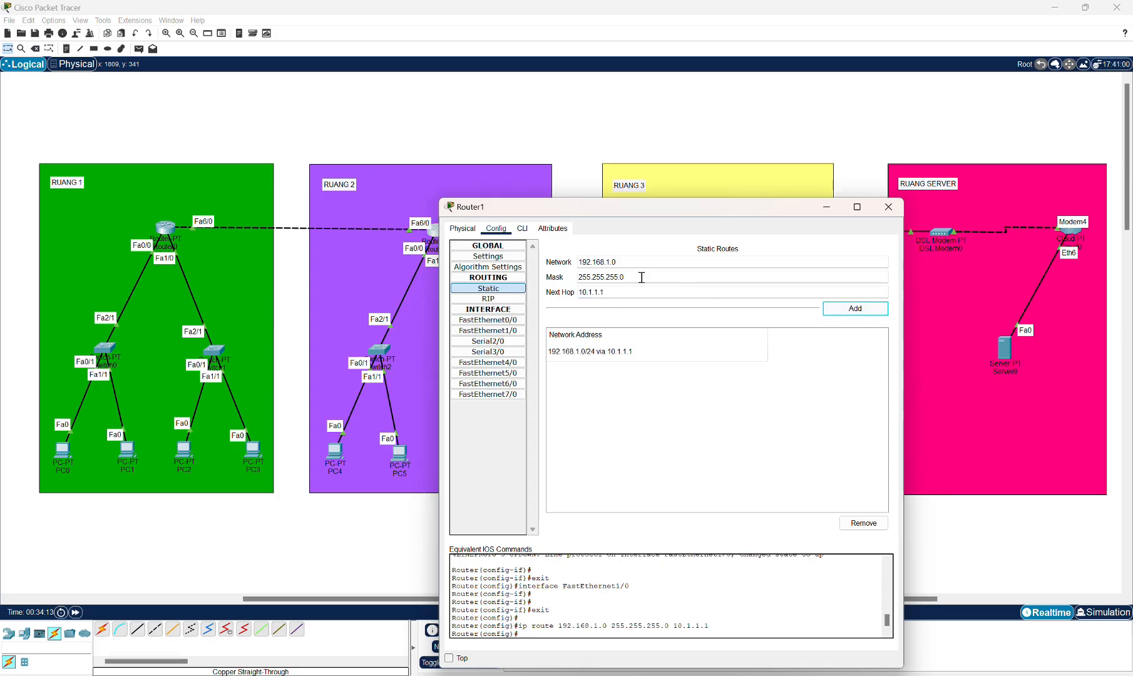
Add a static route on Router1 for network 192.168.2.0 via next hop 10.1.1.1.
click(611, 264)
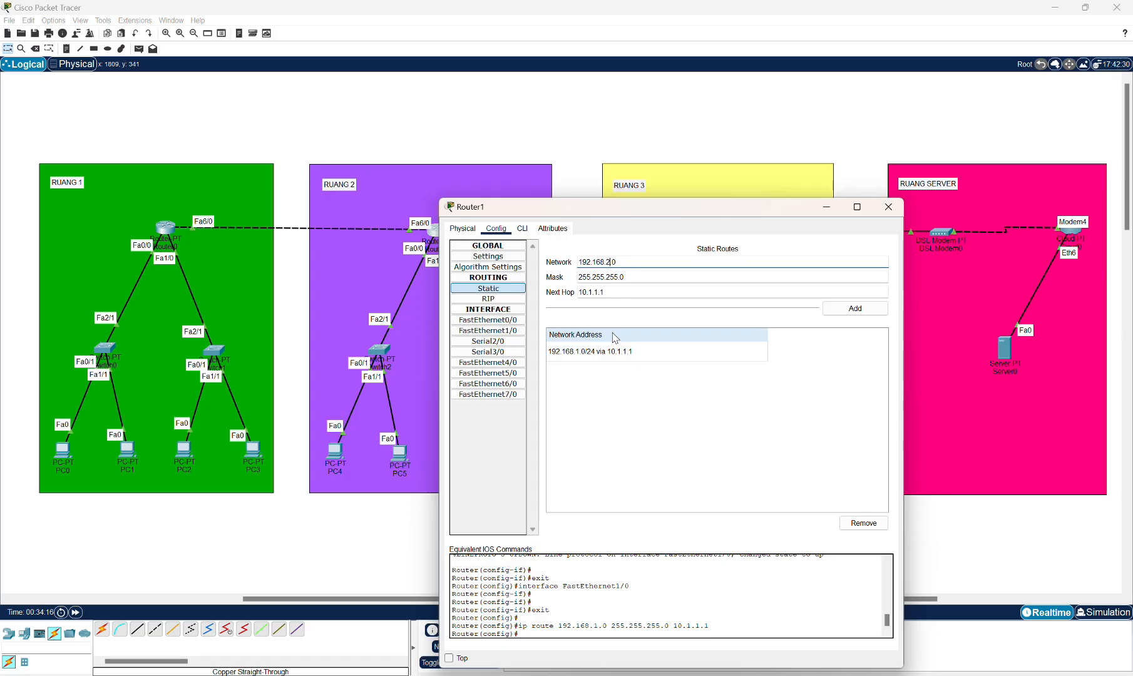
click(839, 307)
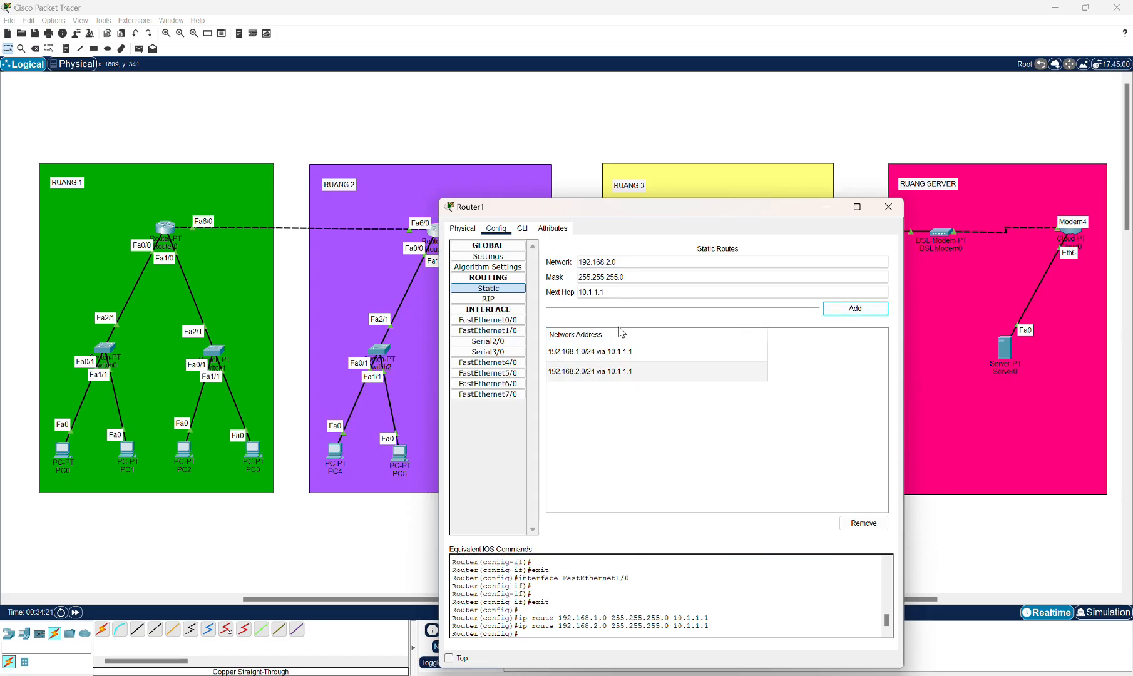
Add a static route on Router1 for network 192.168.5.0 via next hop 10.1.2.2.
drag(675, 221, 511, 305)
click(425, 352)
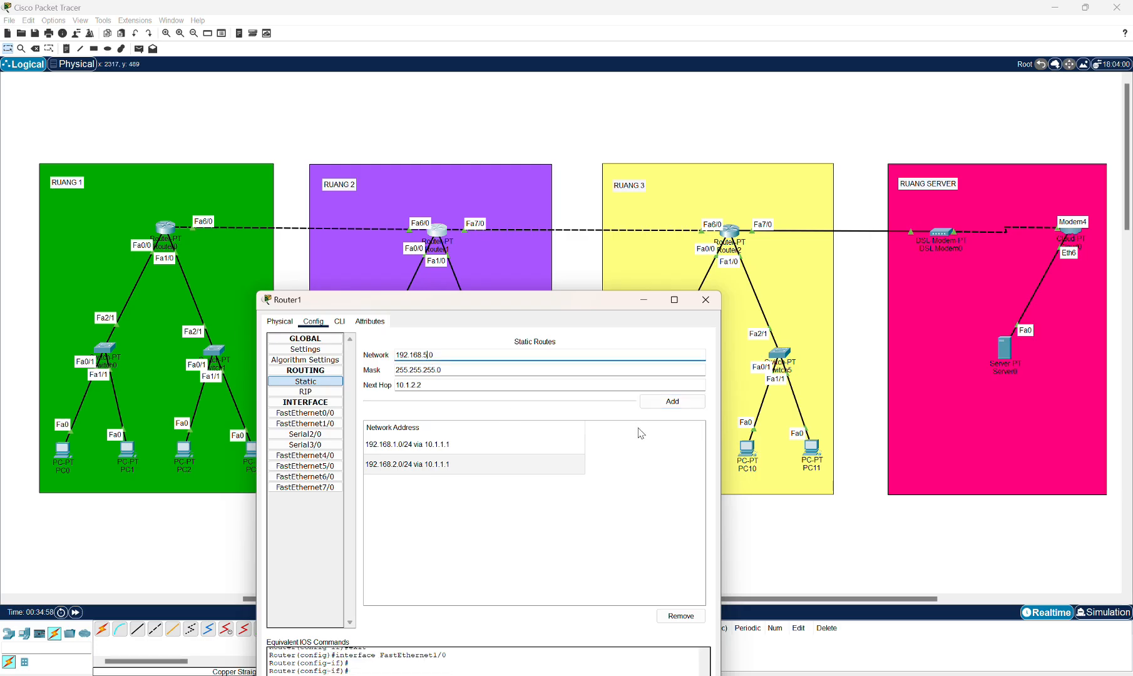
click(664, 403)
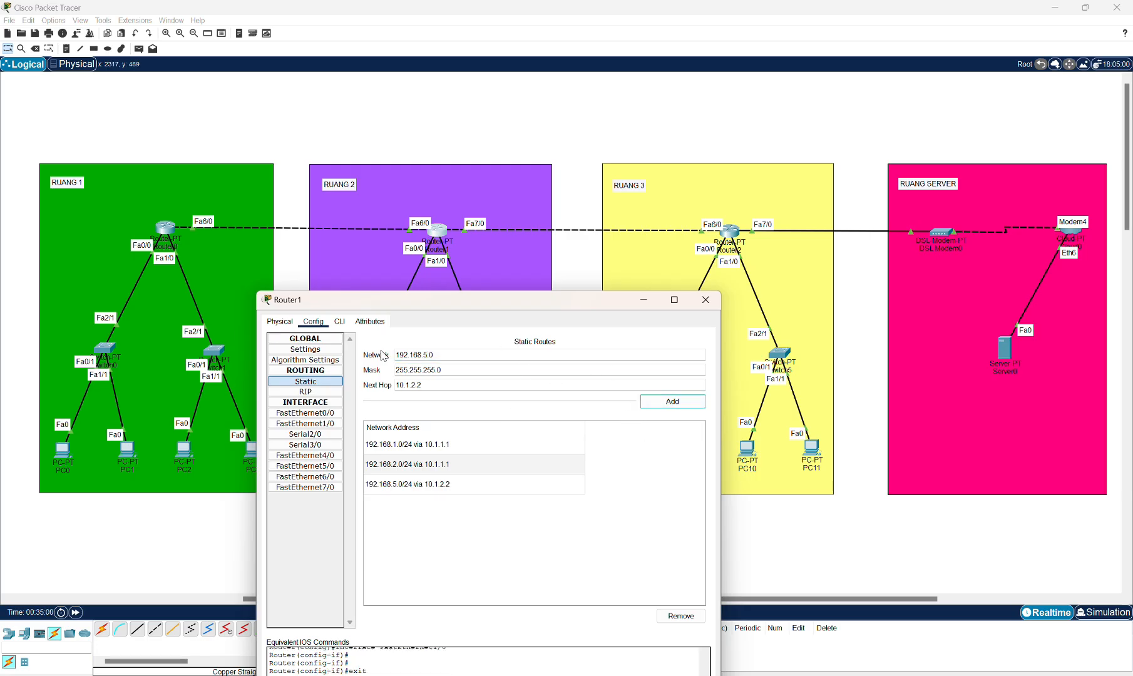
Add static routes on Router1 for networks 192.168.6.0 and 192.168.7.0 via next hop 10.1.2.2.
click(424, 353)
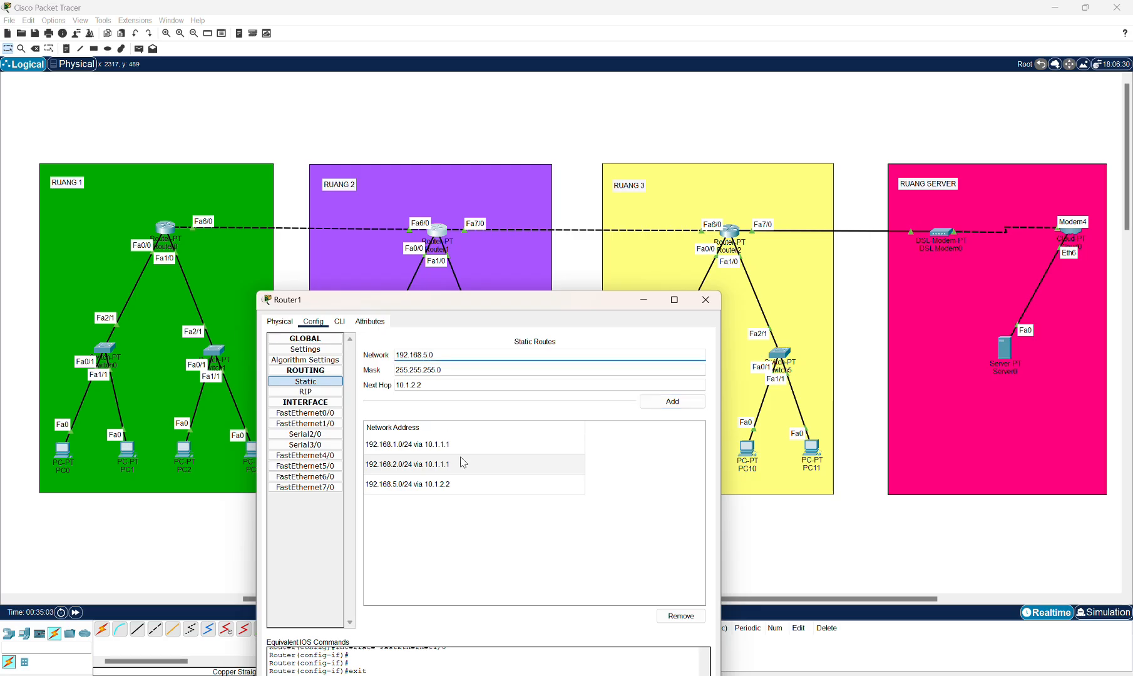
click(654, 404)
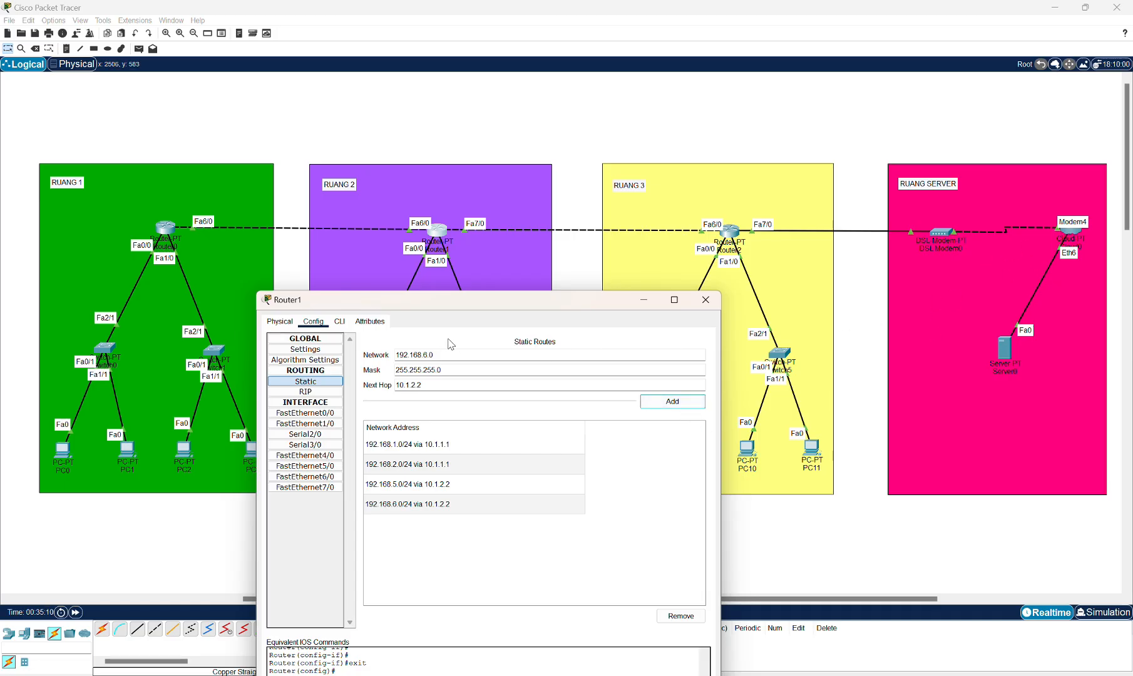
click(431, 355)
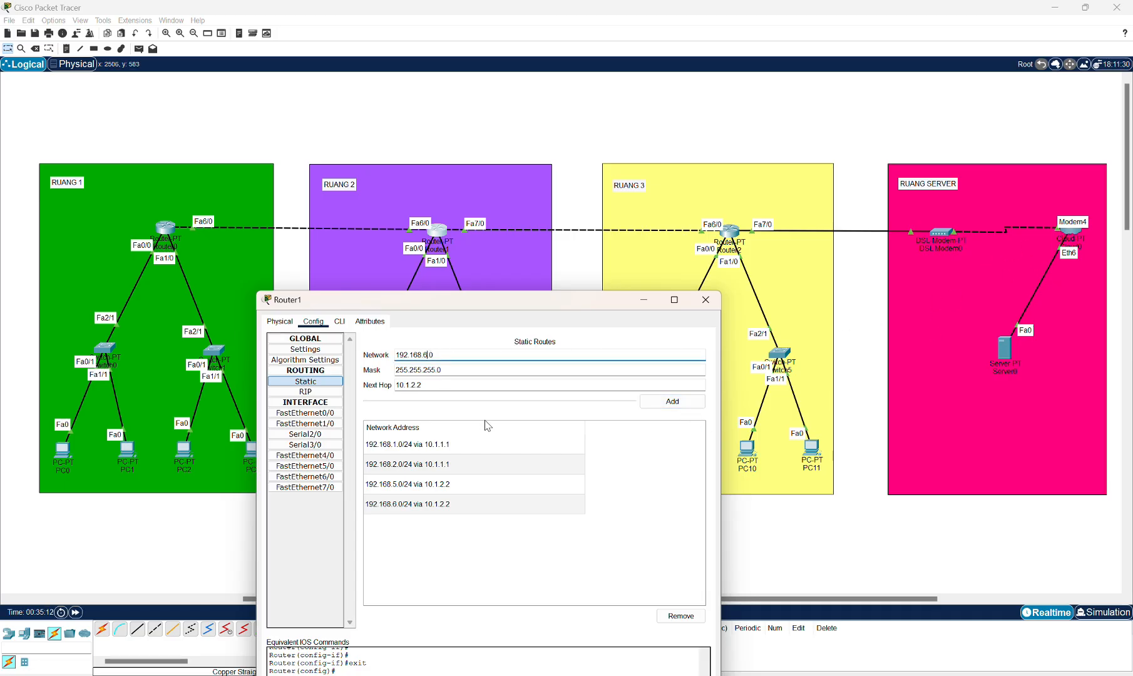
key(BackSpace)
text(7)
click(661, 407)
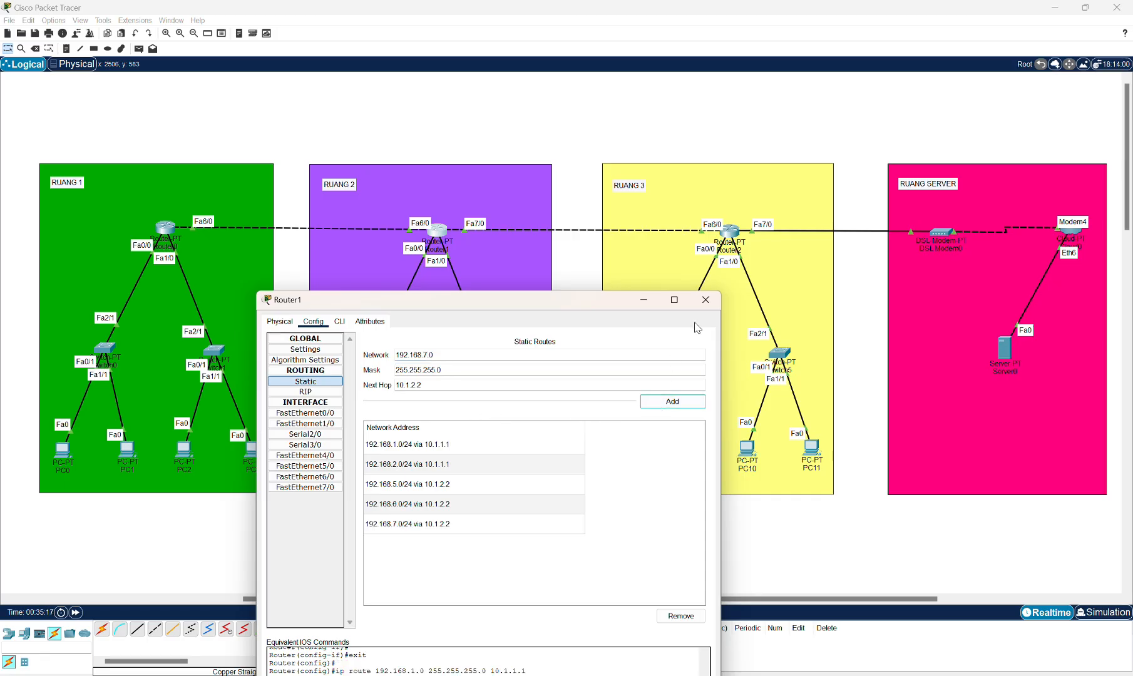
Close Router1's configuration and open Router2's static routing settings.
click(706, 300)
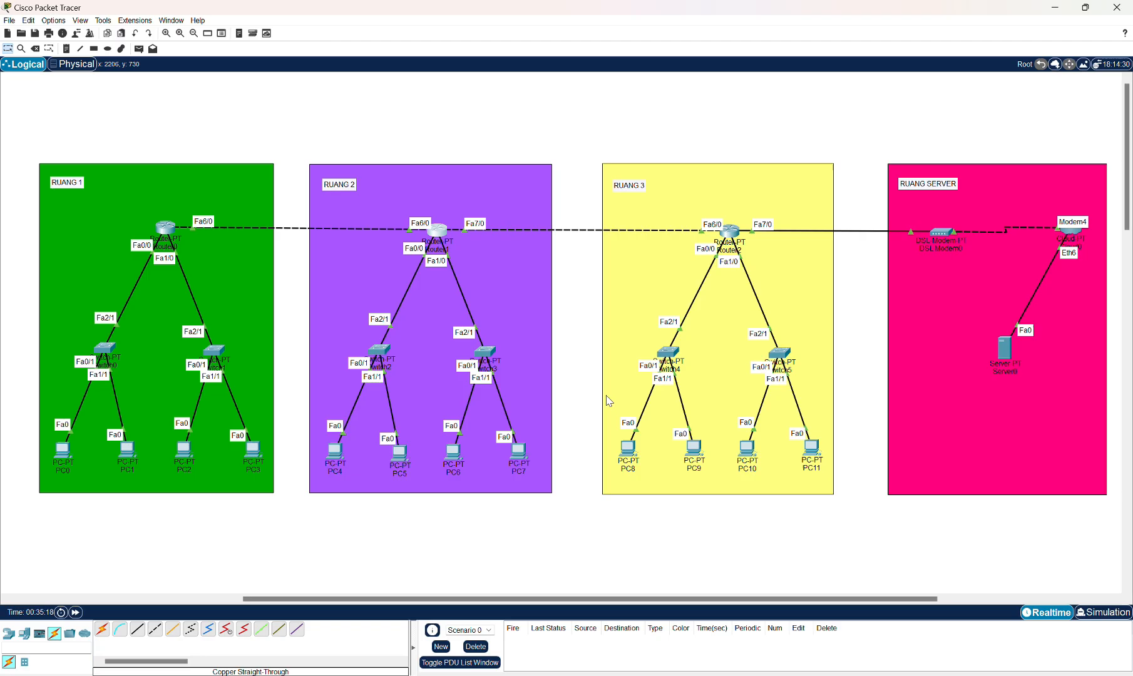
click(730, 233)
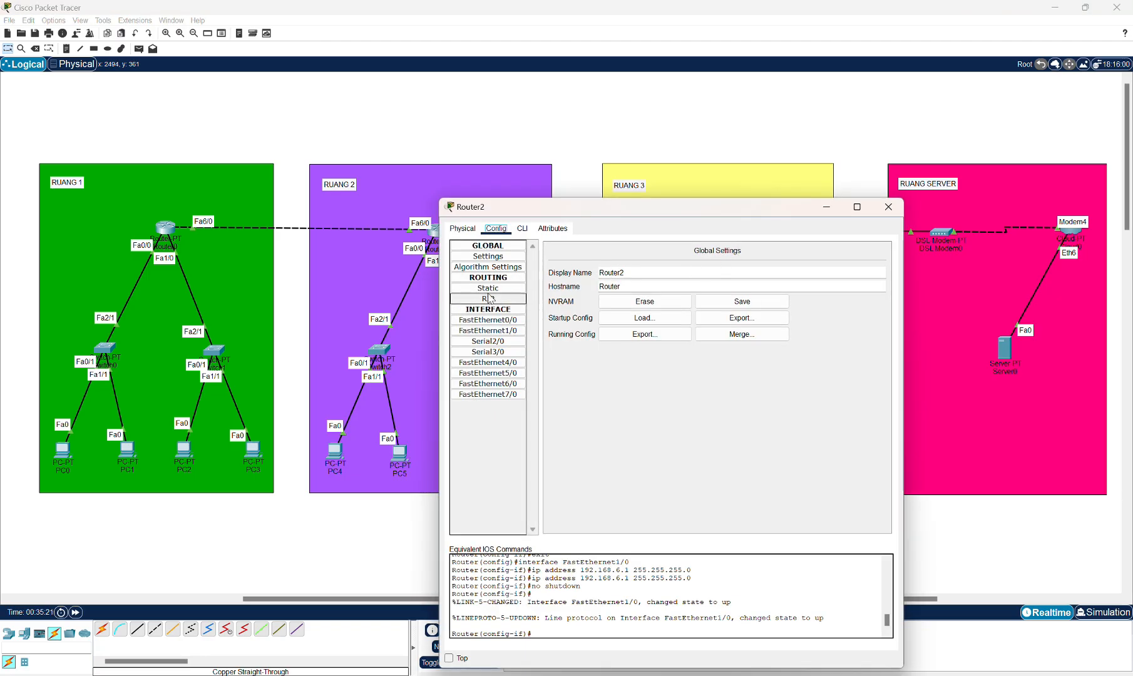
click(489, 288)
drag(617, 214, 565, 308)
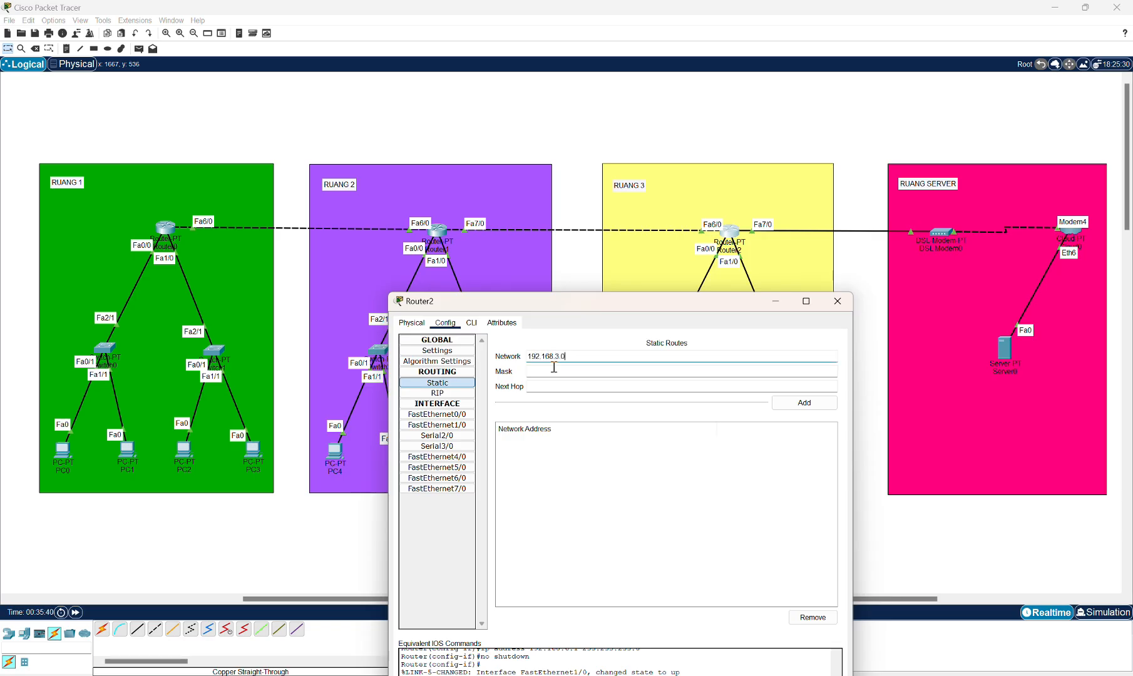
Add a static route on Router2 for network 192.168.3.0, mask 255.255.255.0, next hop 10.1.2.1.
click(560, 375)
text(255.255.255.0)
click(559, 383)
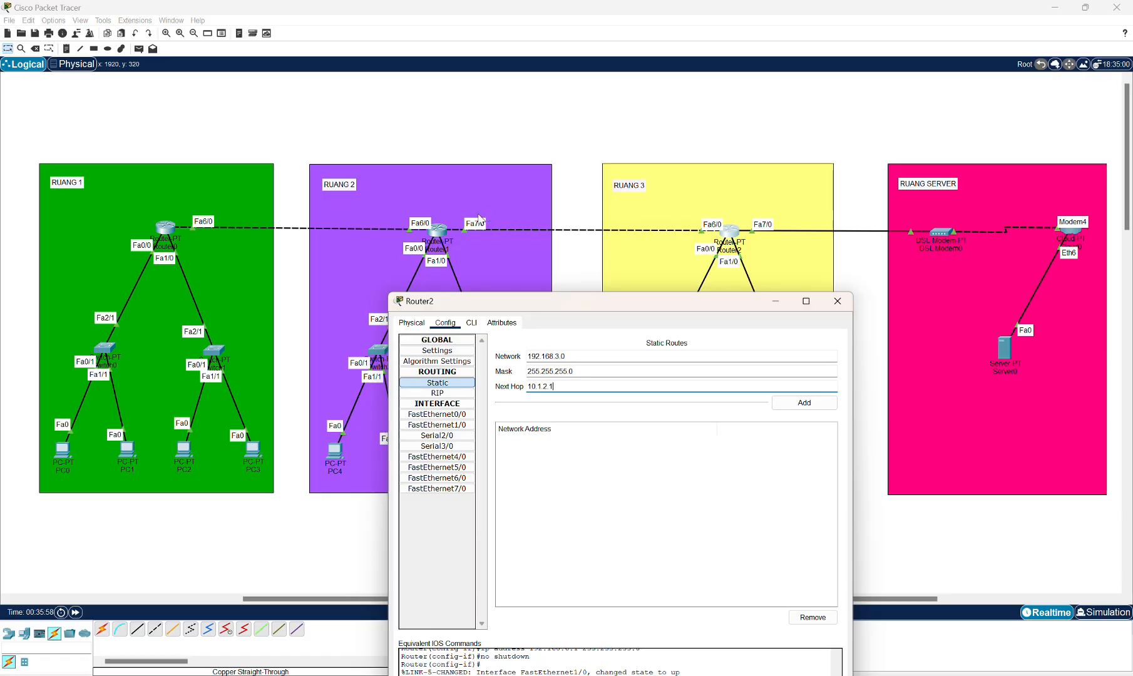
click(804, 403)
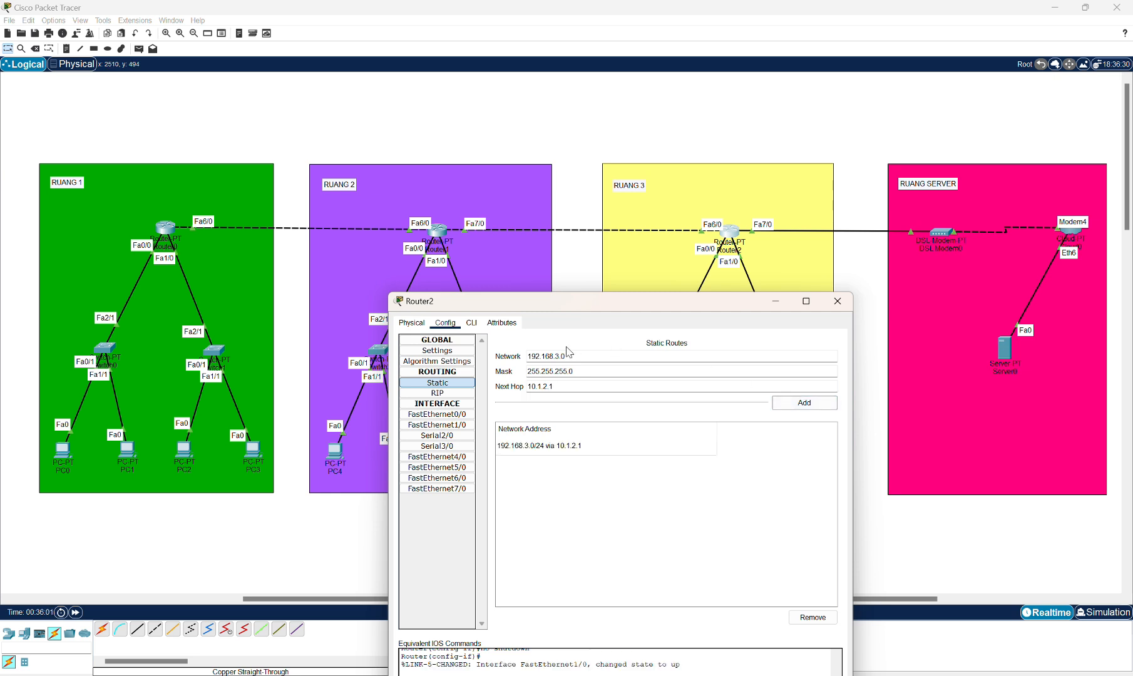
Add a static route on Router2 for network 192.168.4.0 via next hop 10.1.2.1.
click(558, 356)
click(793, 405)
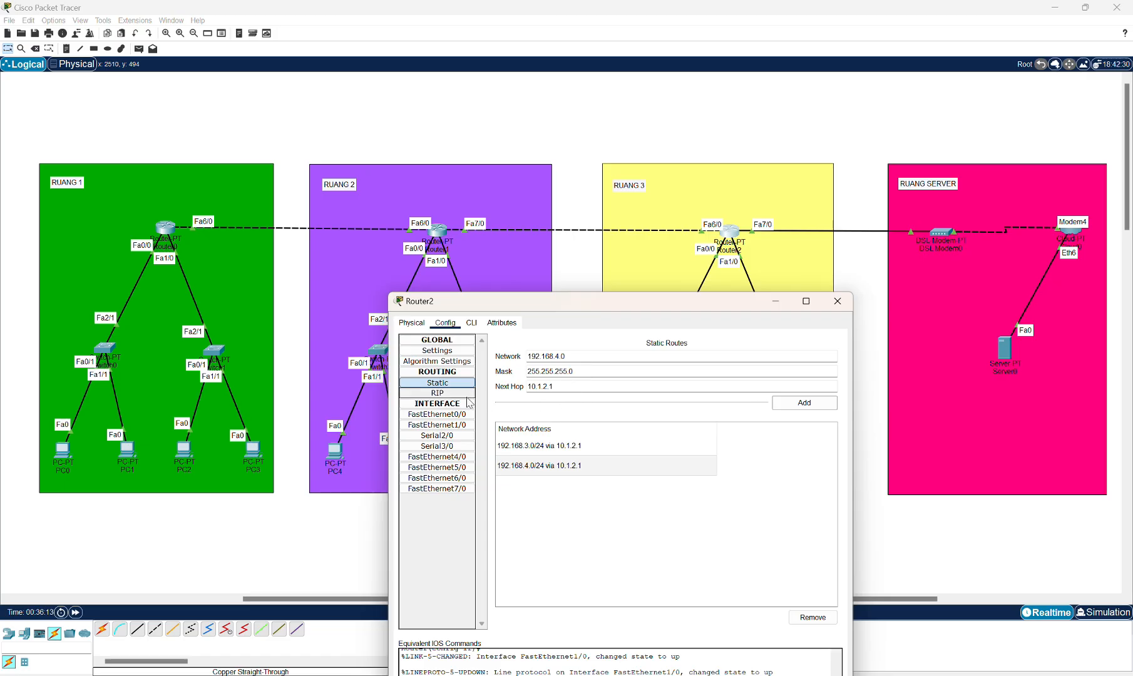
Add static routes on Router2 for networks 192.168.1.0 and 192.168.2.0 via next hop 10.1.2.1.
click(555, 355)
key(Delete)
text(1)
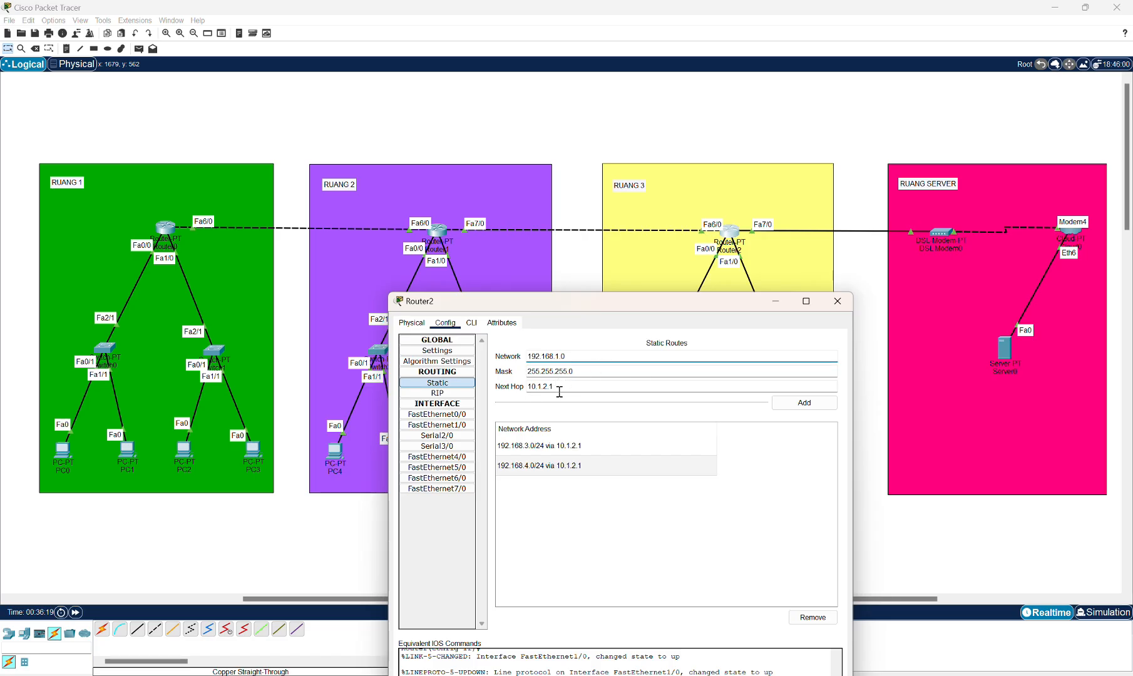
click(806, 407)
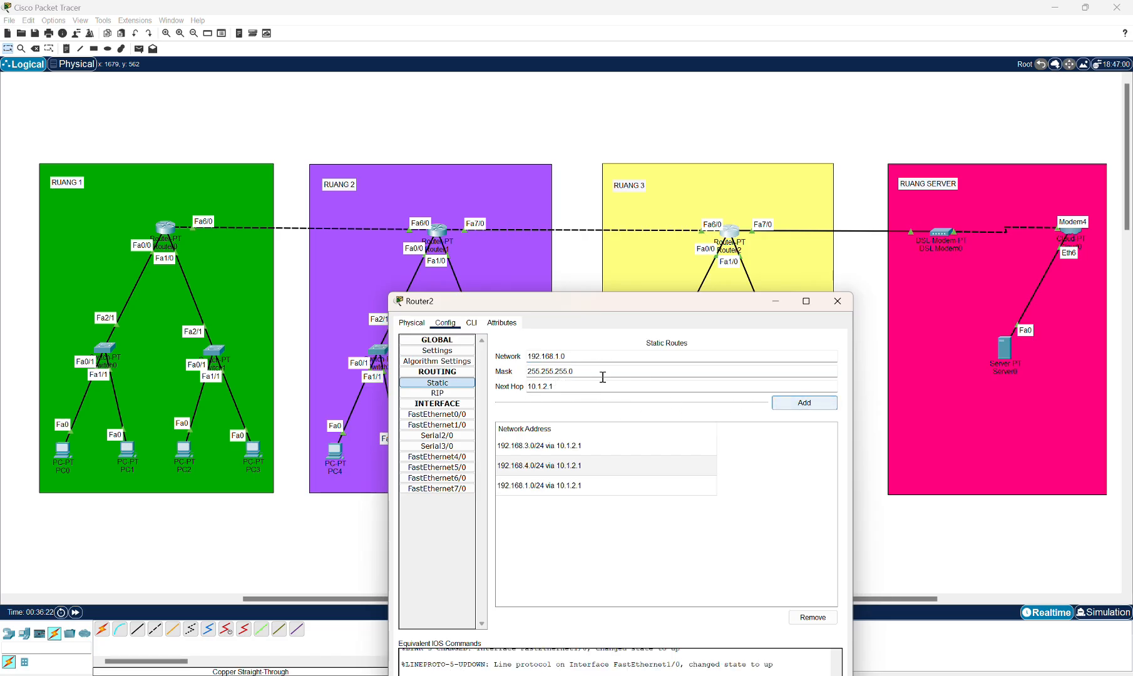
click(560, 356)
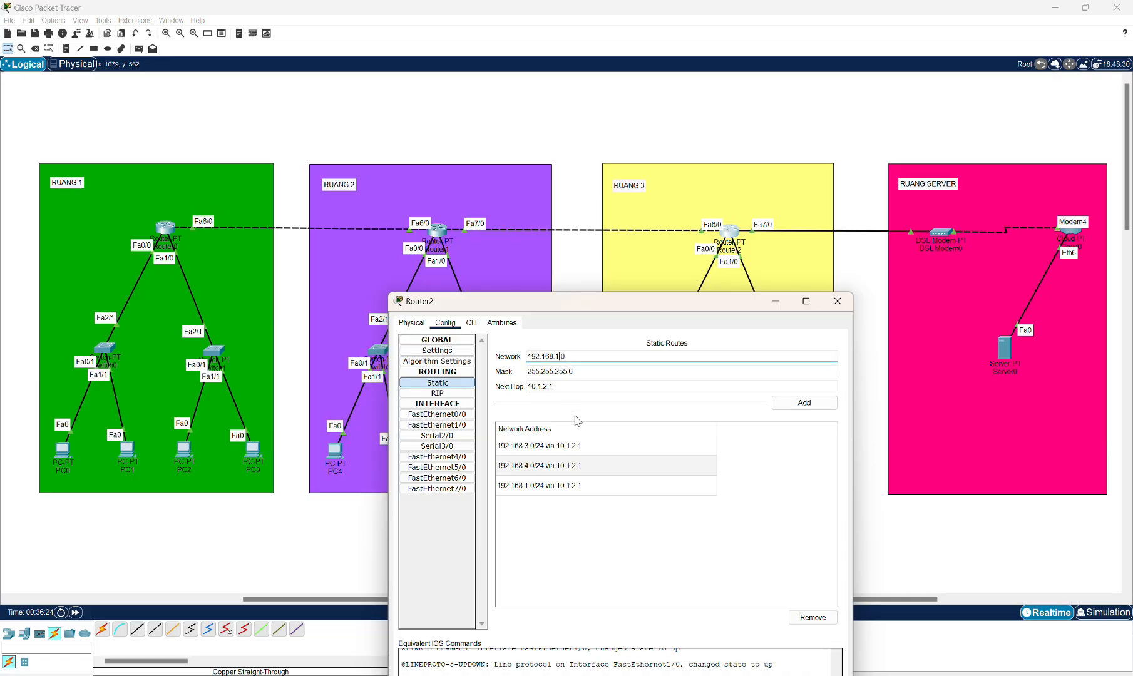
click(788, 402)
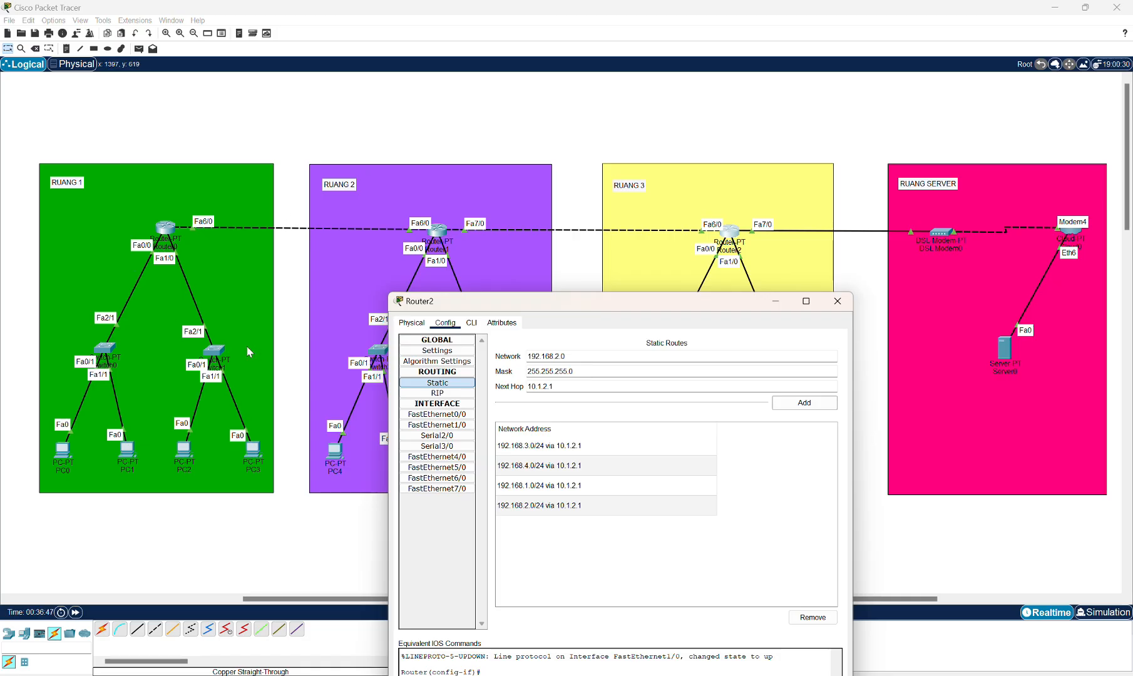
Add static routes on Router2 for networks 192.168.1.0 and 192.168.2.0 via next hop 10.1.1.1.
click(548, 388)
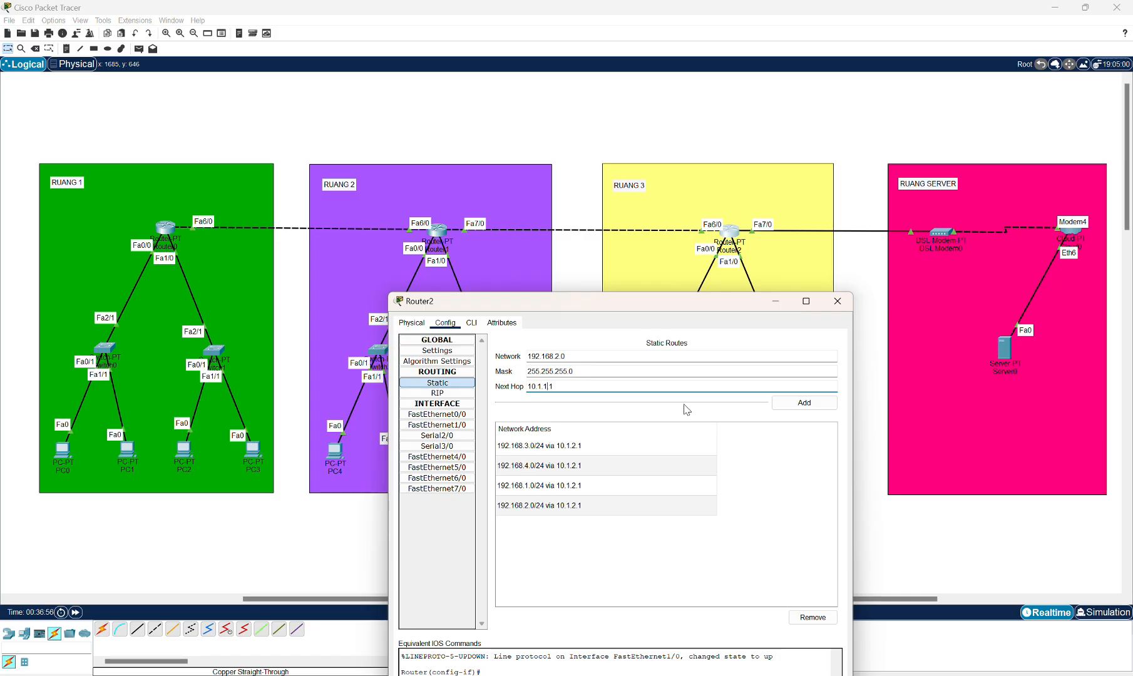
click(561, 357)
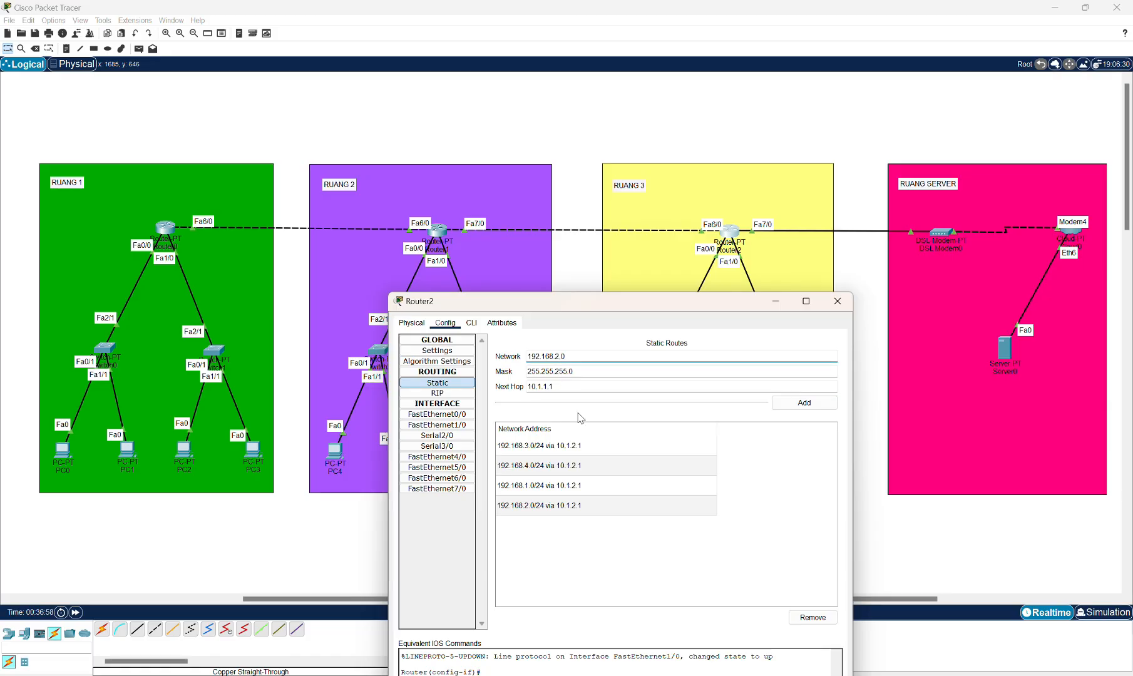
key(BackSpace)
text(1)
click(803, 402)
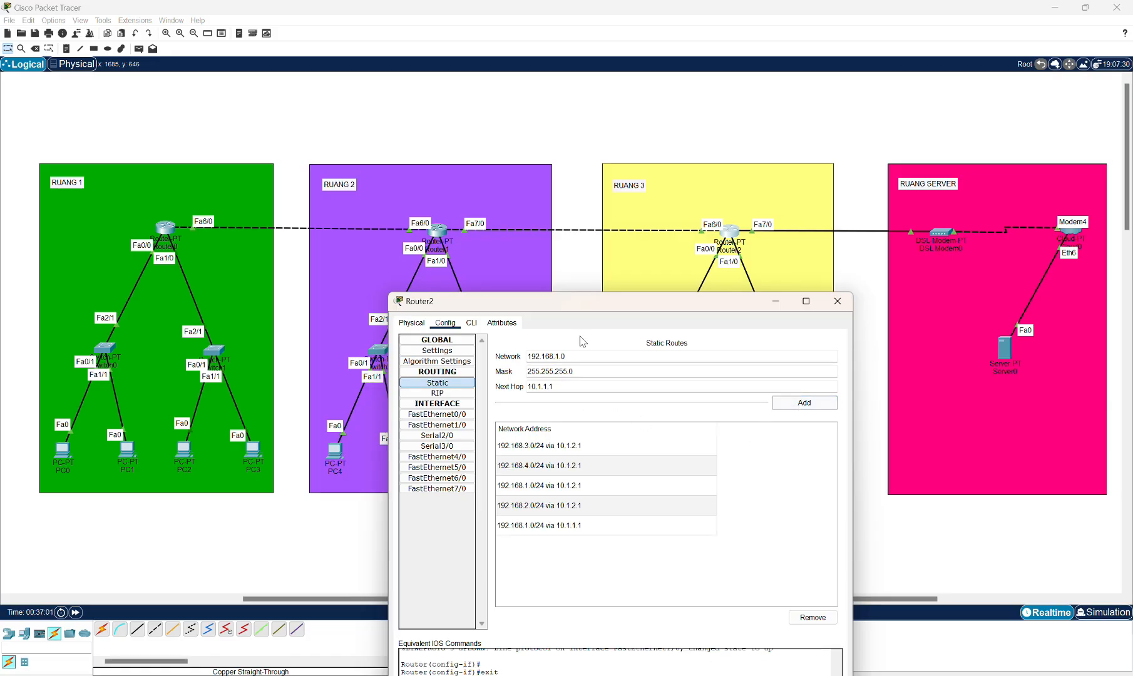
key(BackSpace)
text(2)
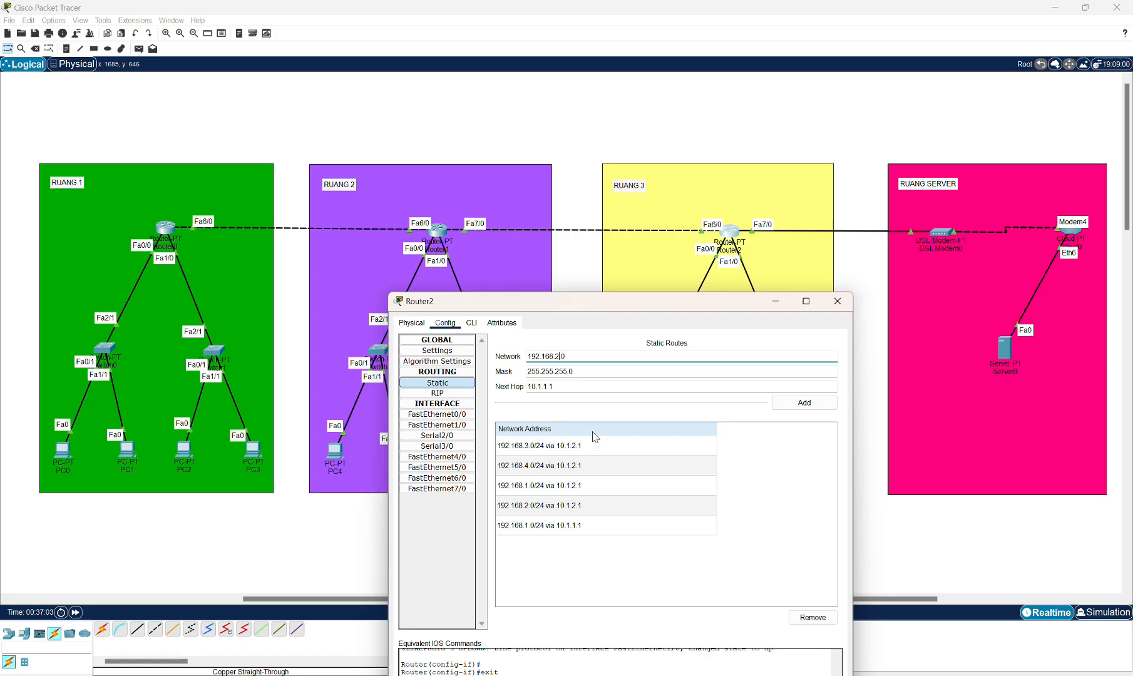
click(800, 402)
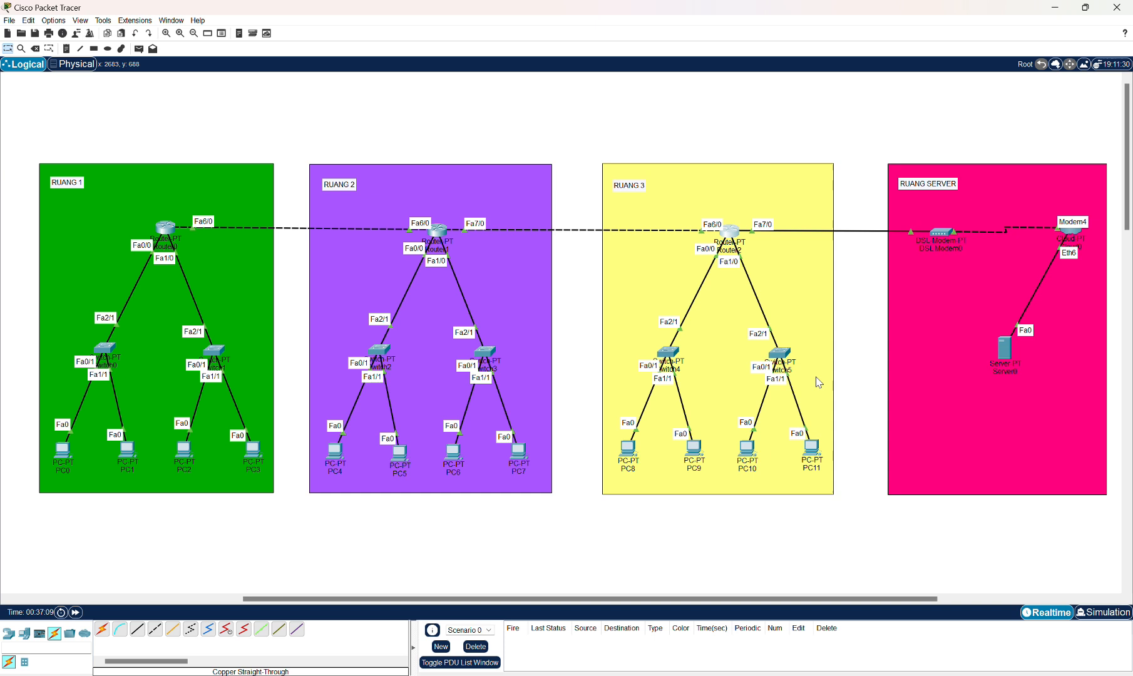
Open Router0's command line interface.
scroll(181, 302, left, 2)
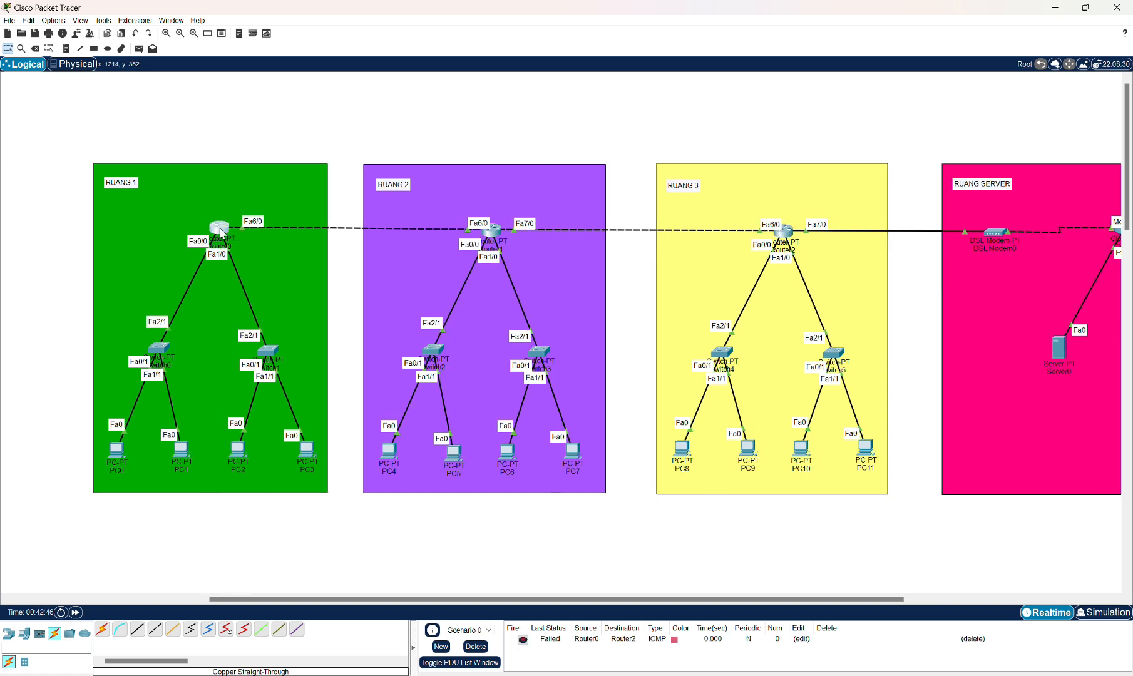
mouse_move(221, 233)
click(221, 233)
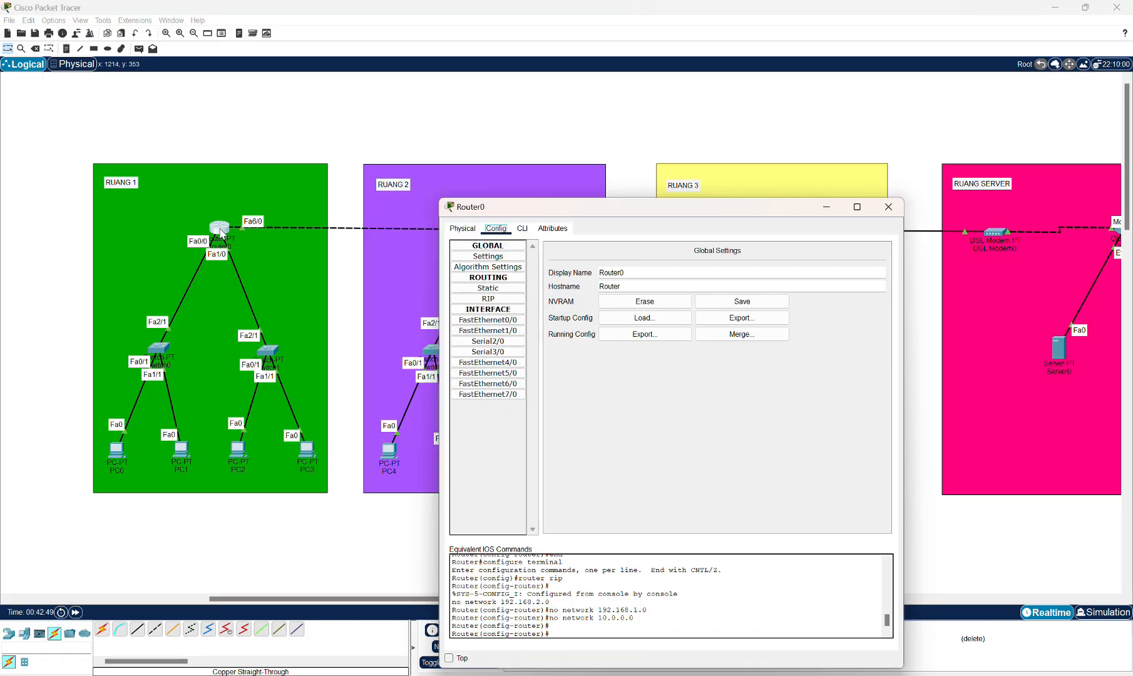
click(523, 232)
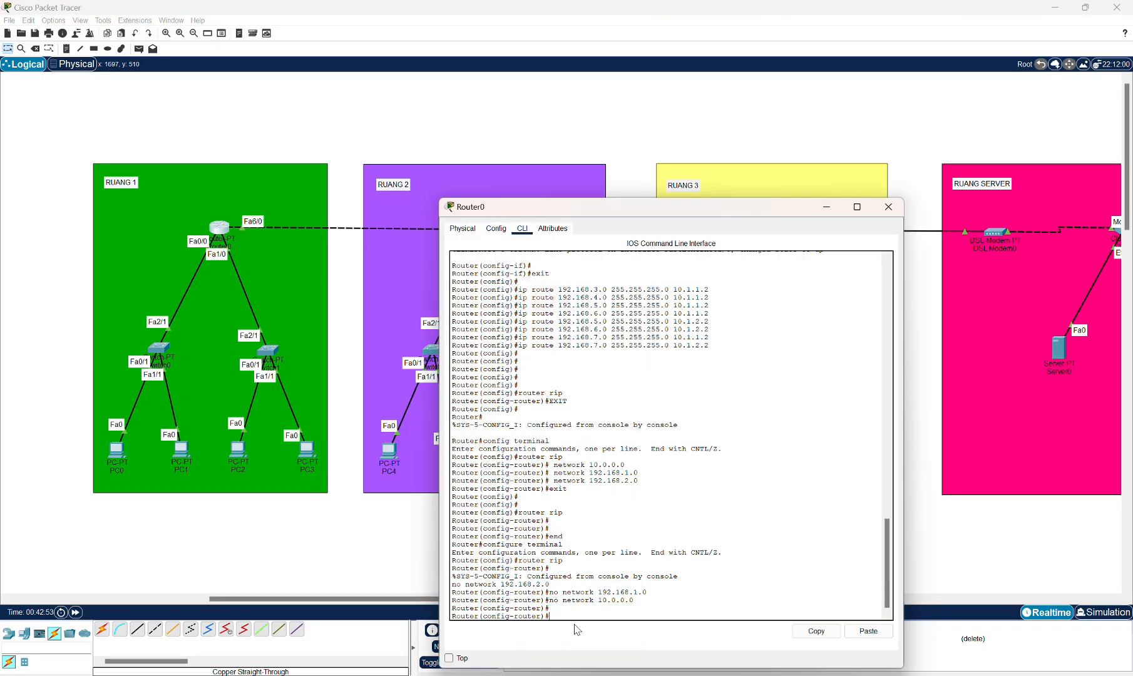
Return to privileged mode and enter global configuration mode with config terminal.
key(ctrl+z)
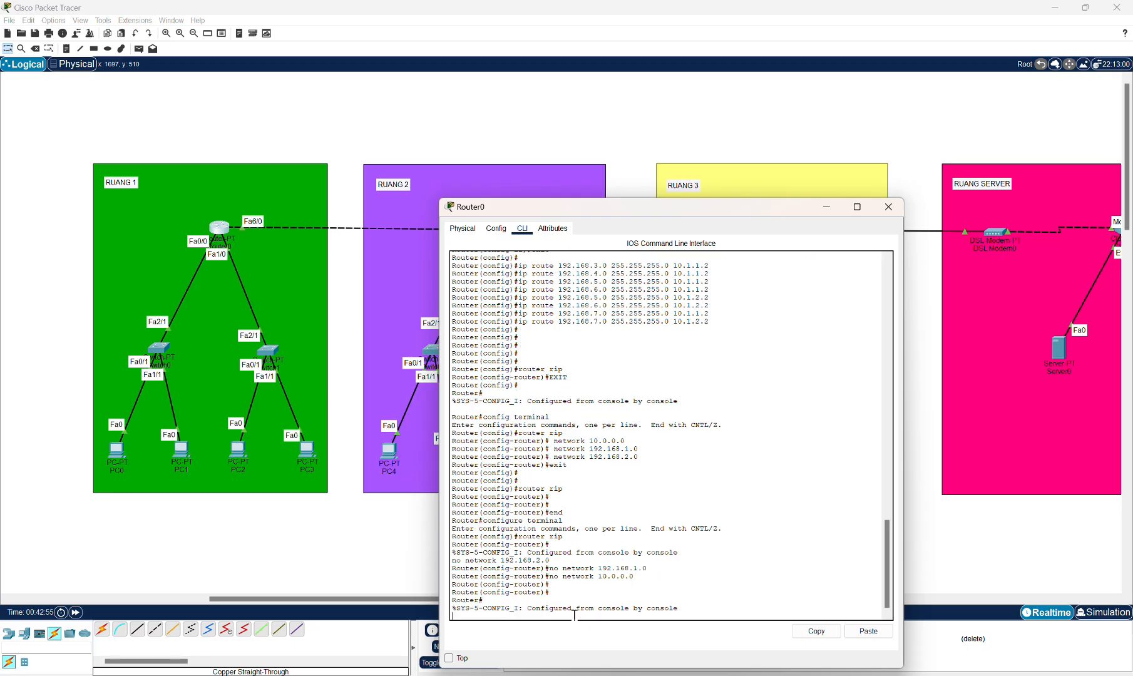
key(Return)
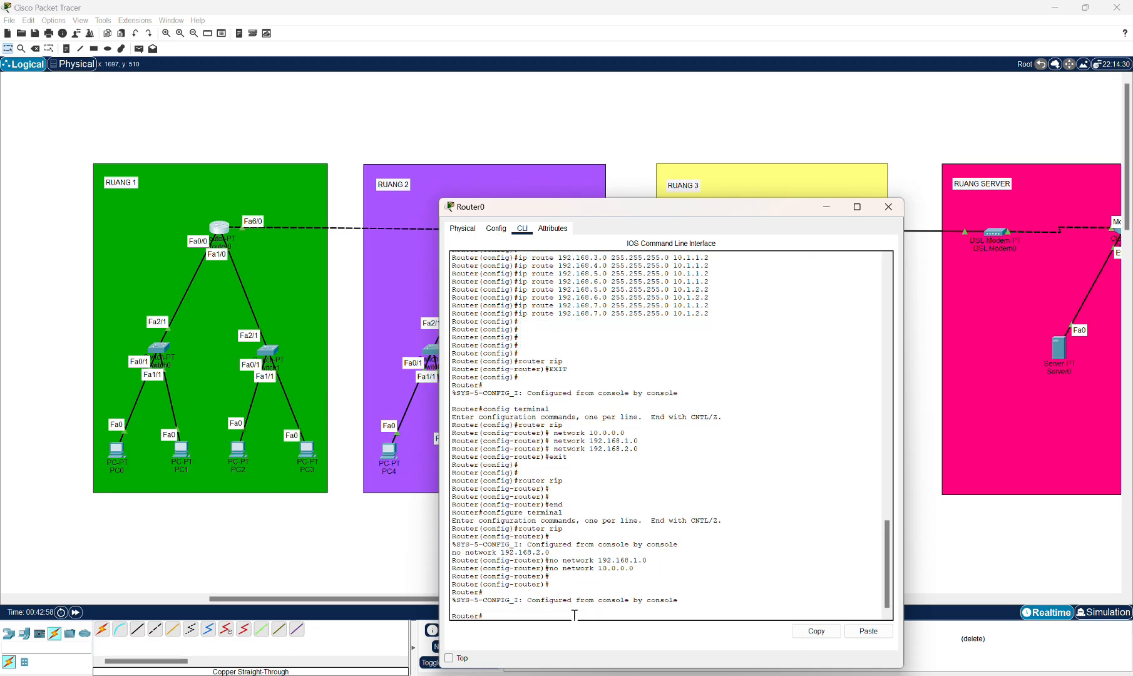
text(congi)
key(BackSpace)
text(fig terminal)
key(Return)
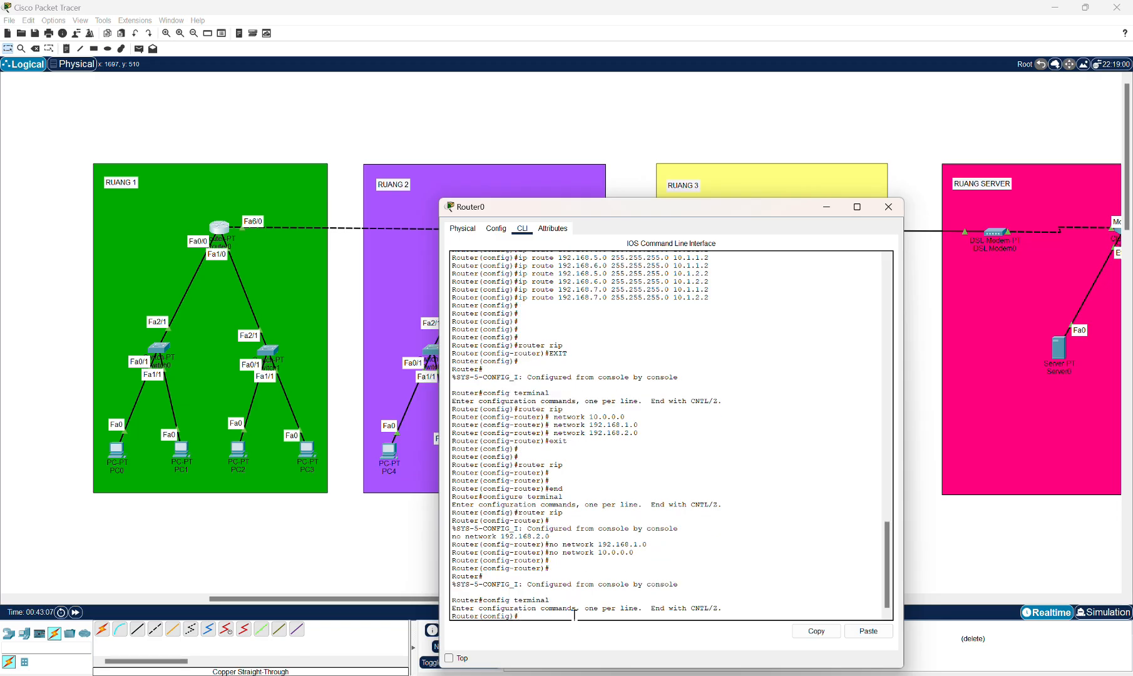
Start RIP routing configuration and set RIP to version 2.
text(router rip)
key(Return)
text(versi)
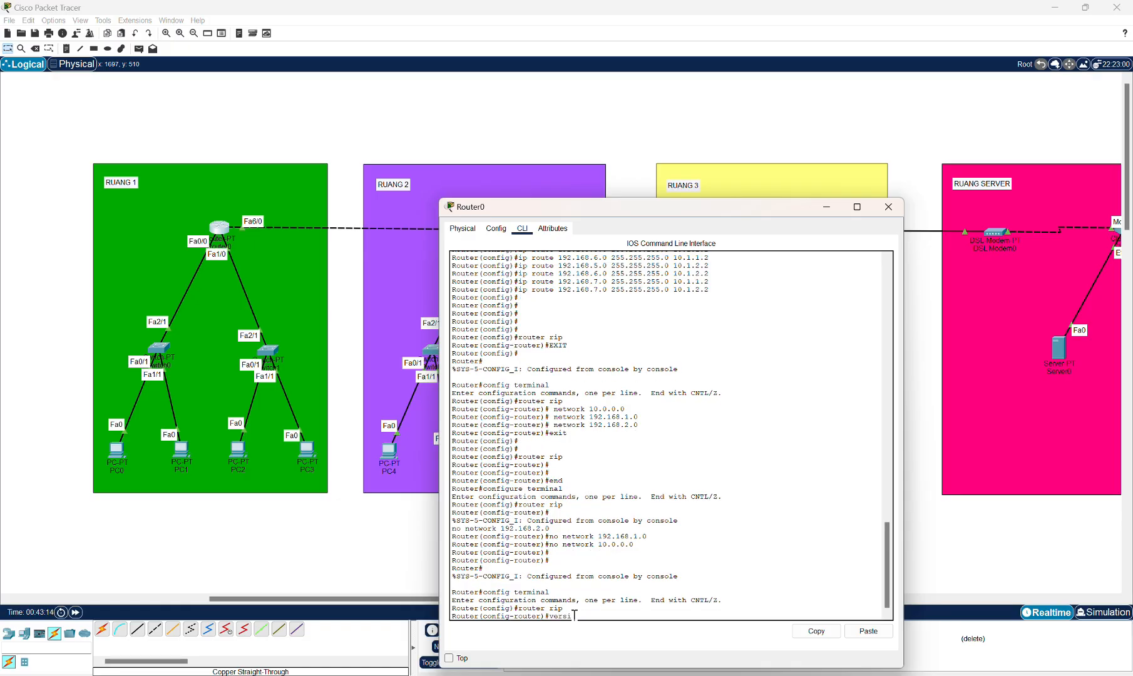
text(on 2)
key(Return)
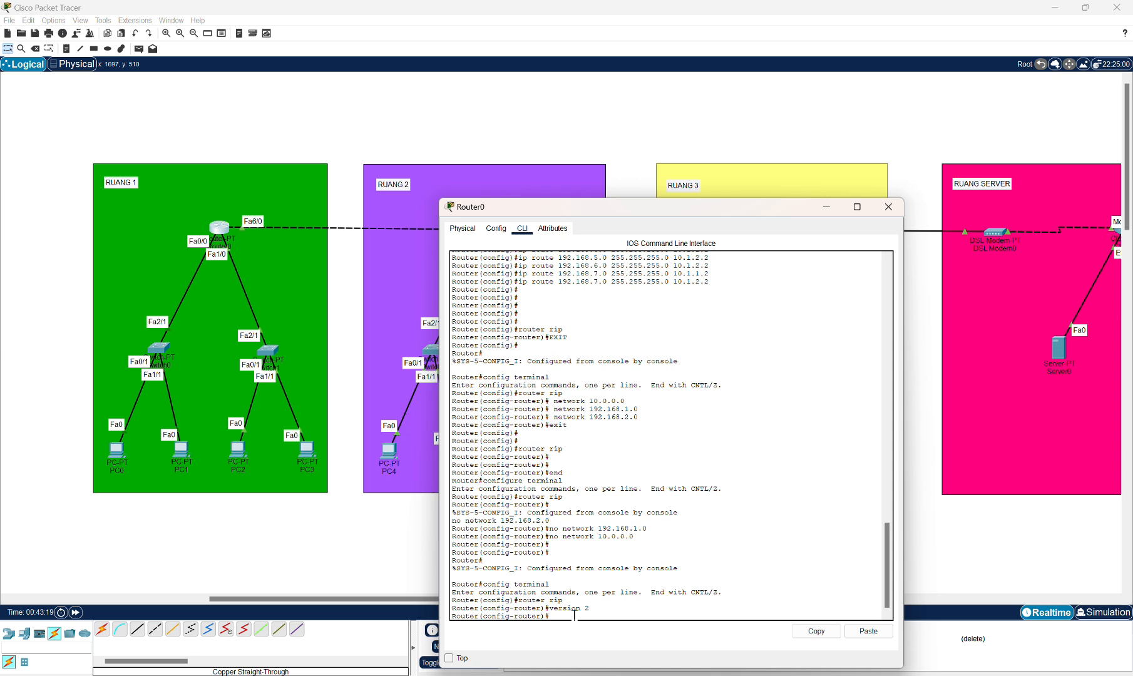
Advertise networks 10.0.0.0 and 192.168.1.0 in Router0's RIP configuration.
text(network 10.0.0.0)
key(Return)
text(network )
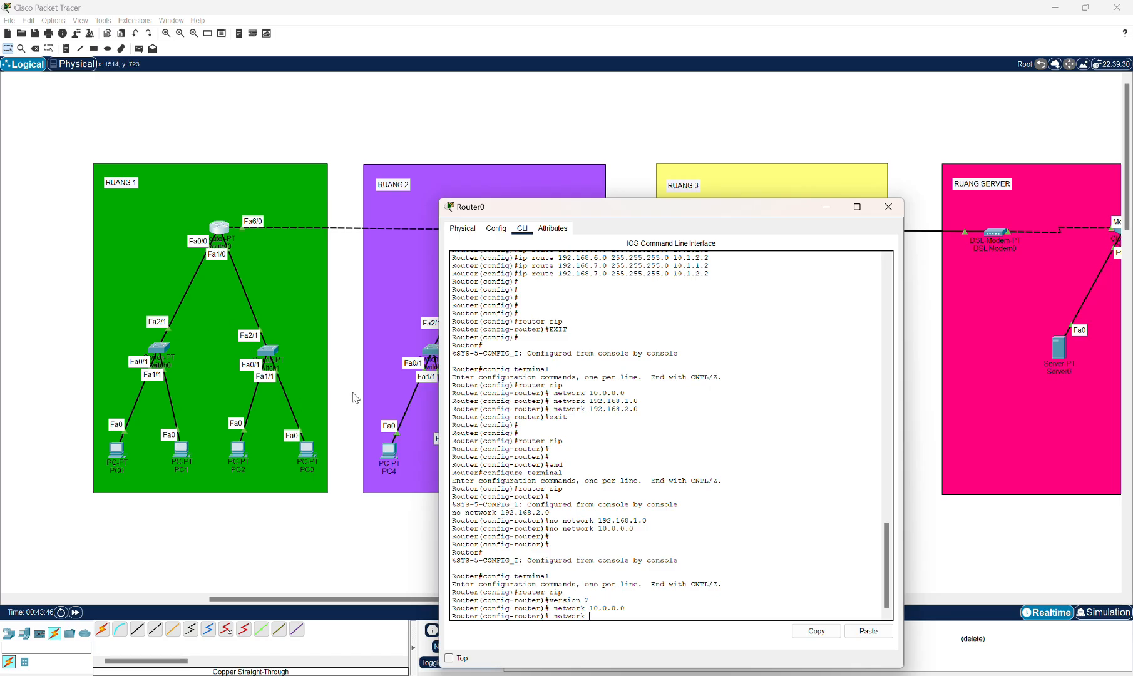
text(192.168.1.0)
key(Return)
Advertise network 192.168.2.0 in RIP and exit router configuration mode.
text(ne)
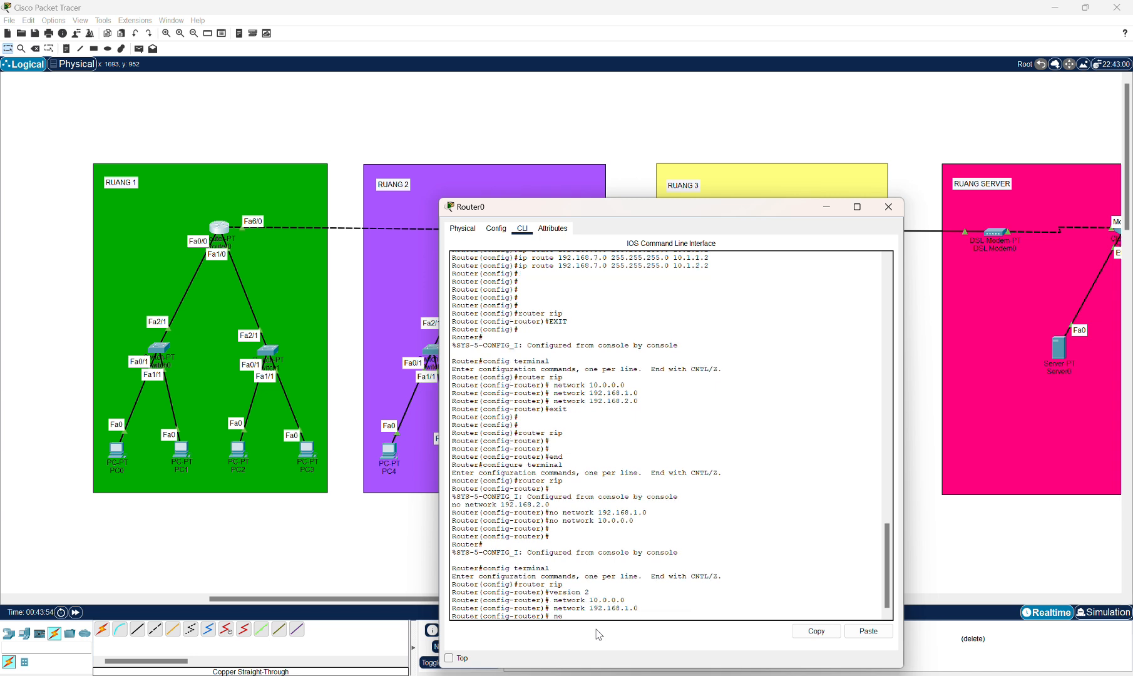
text(twork 192.168.2.0)
key(Return)
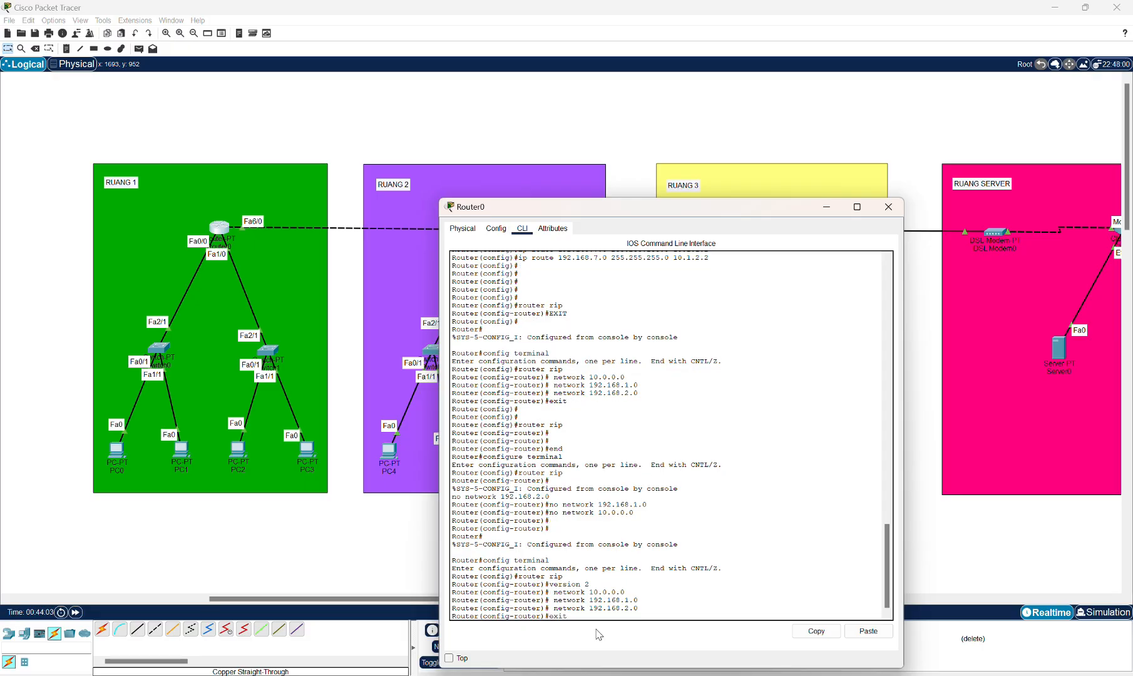
text(exit)
key(Return)
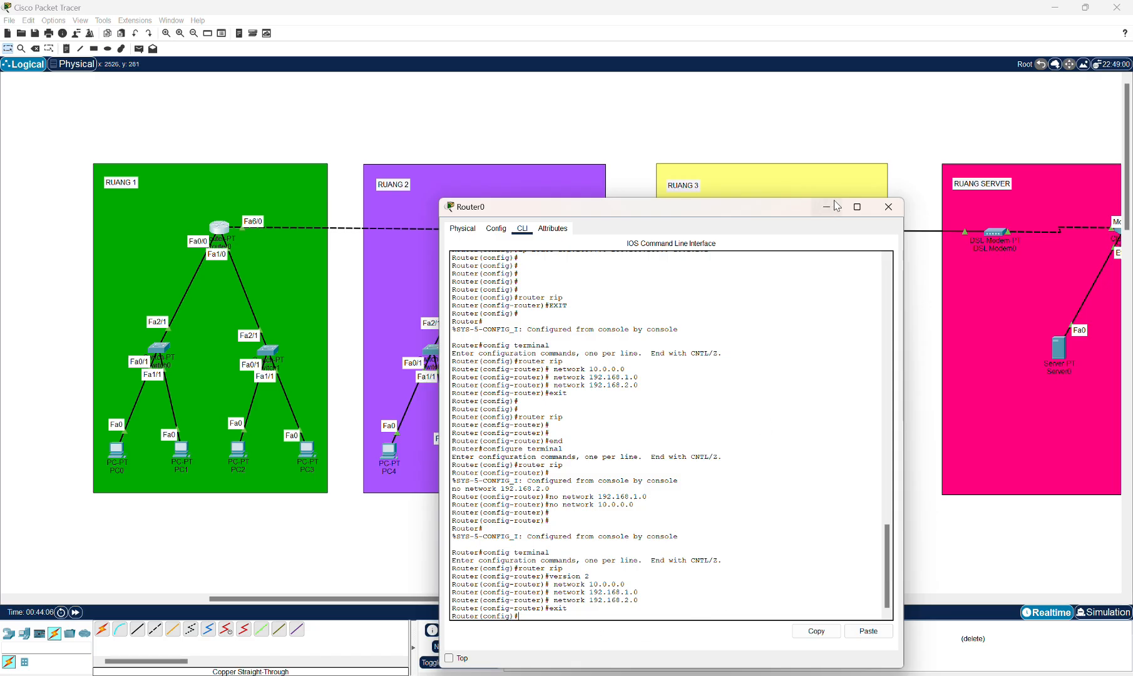
Review Router0's RIP network list in its configuration view and close the router window.
click(496, 228)
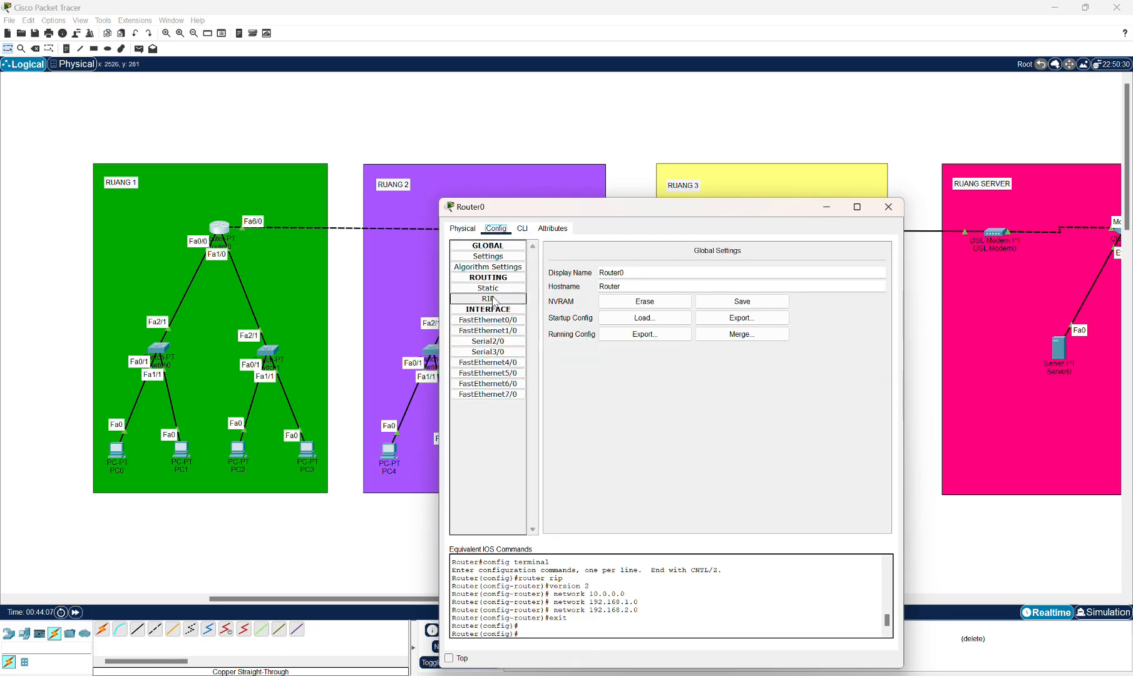
click(488, 299)
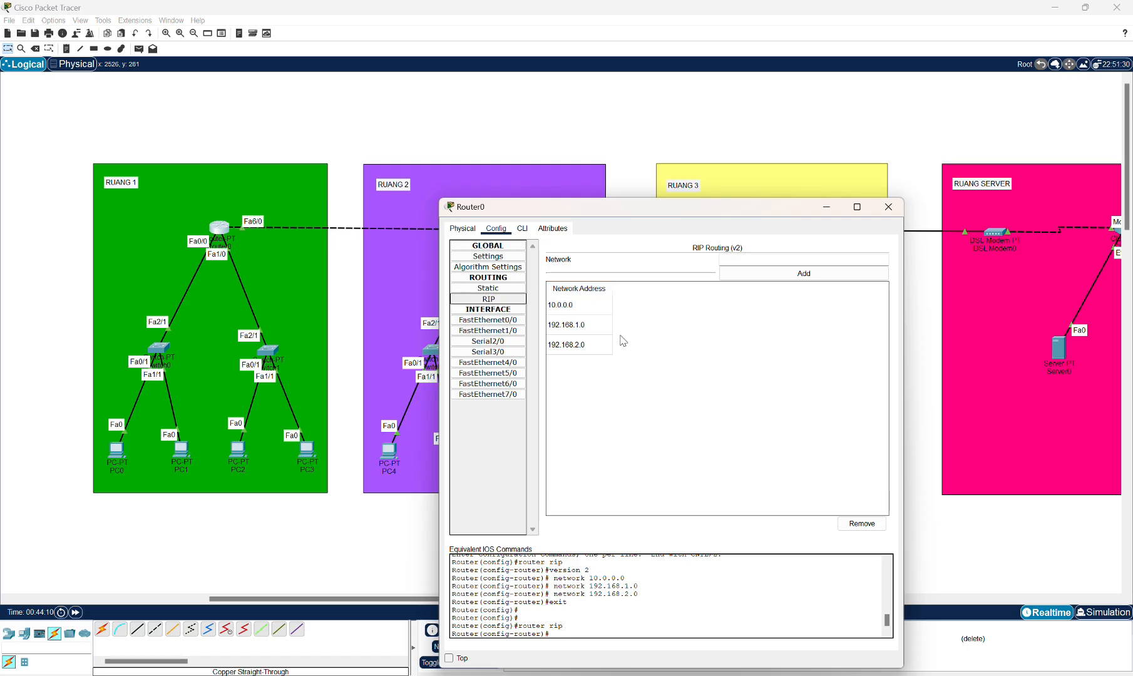
click(888, 207)
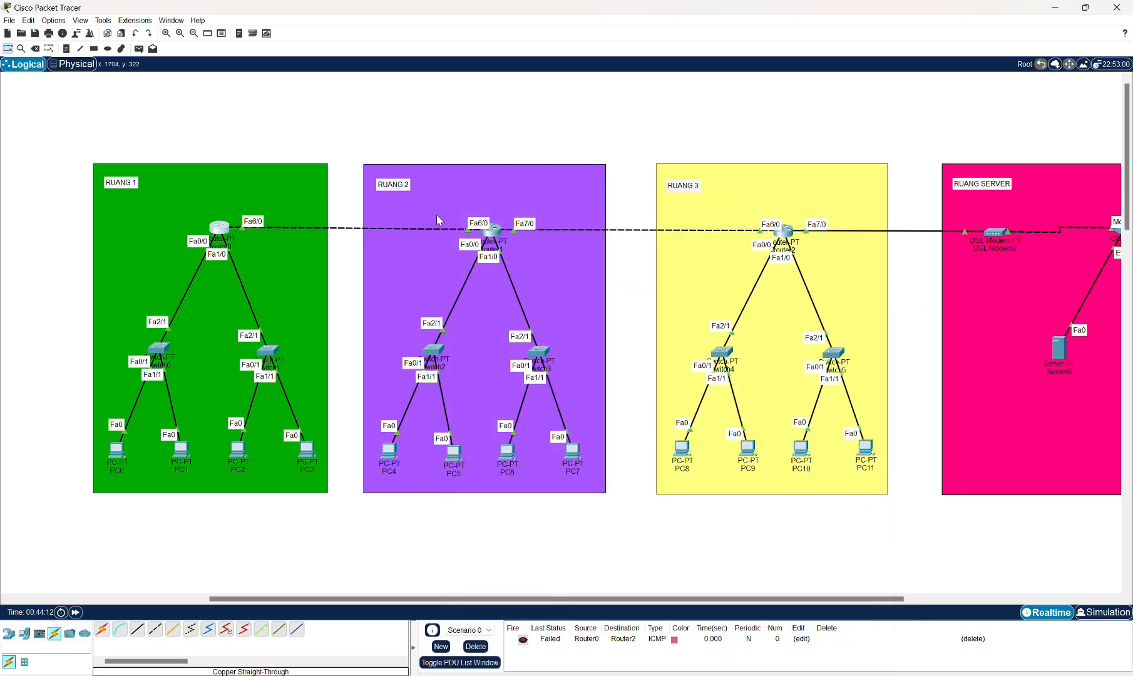
Open Router1's command line, return to privileged mode and enter global configuration mode with config terminal.
click(491, 229)
click(522, 229)
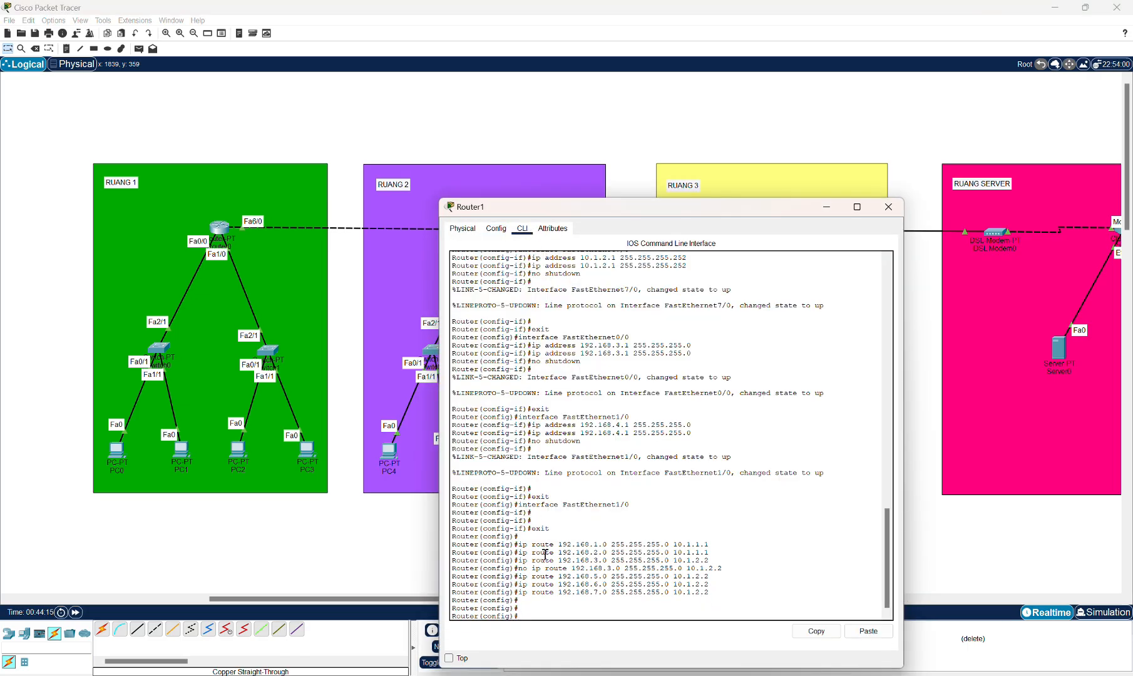
key(ctrl+z)
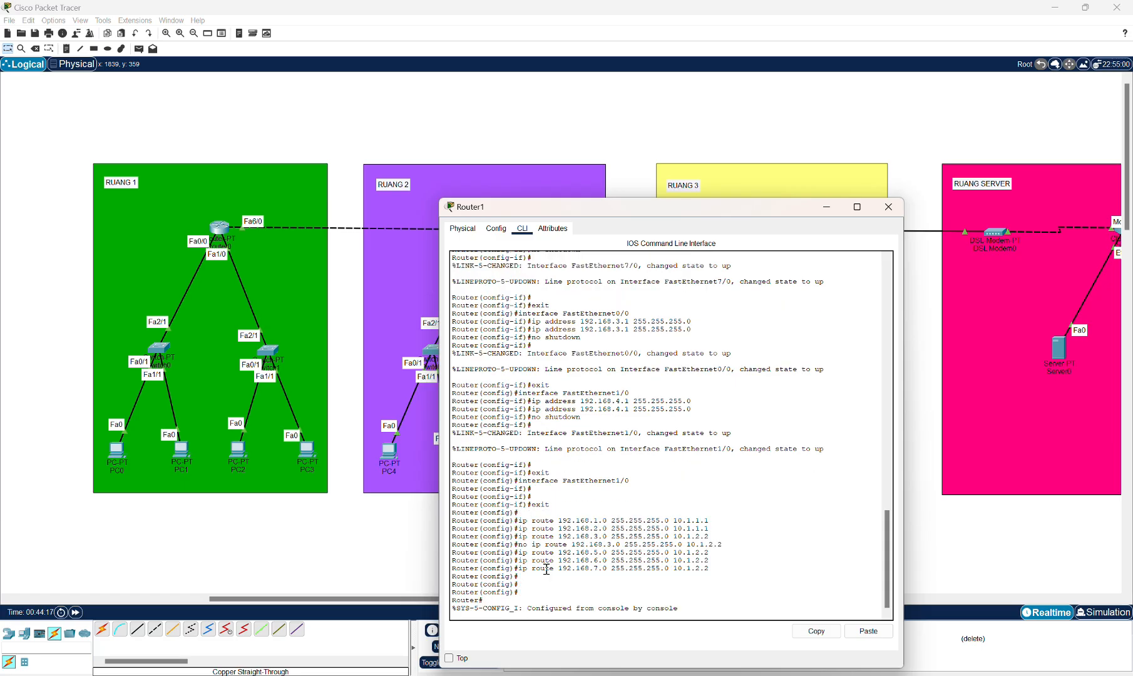
key(Return)
text(co)
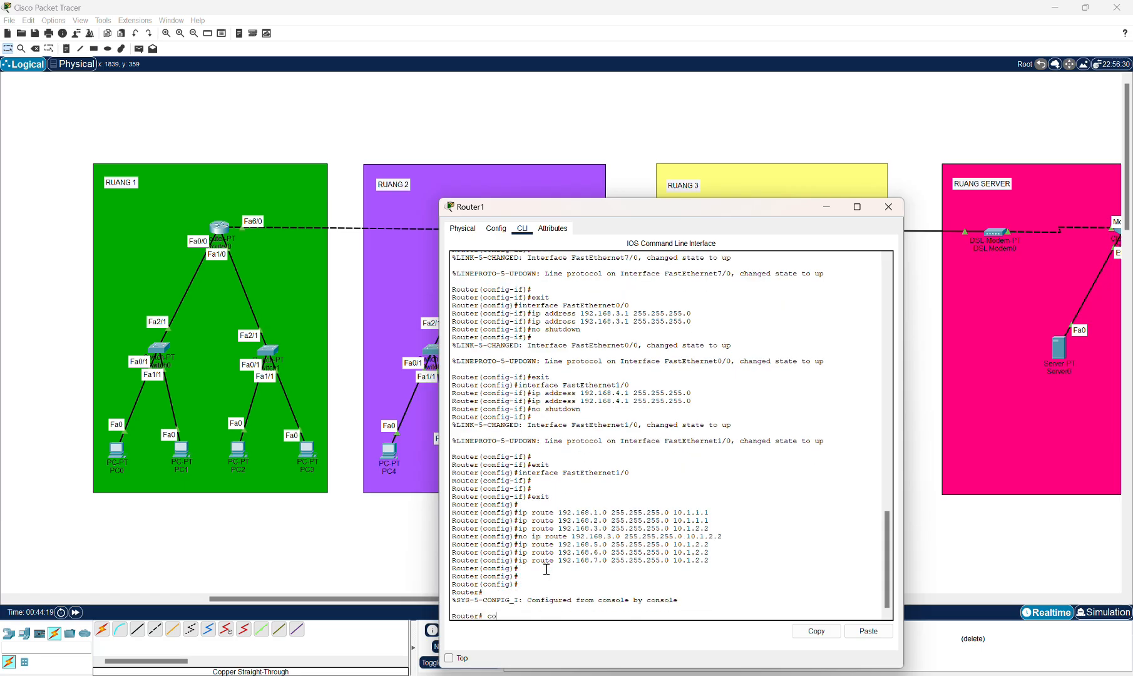
text(nfig terminal)
key(Return)
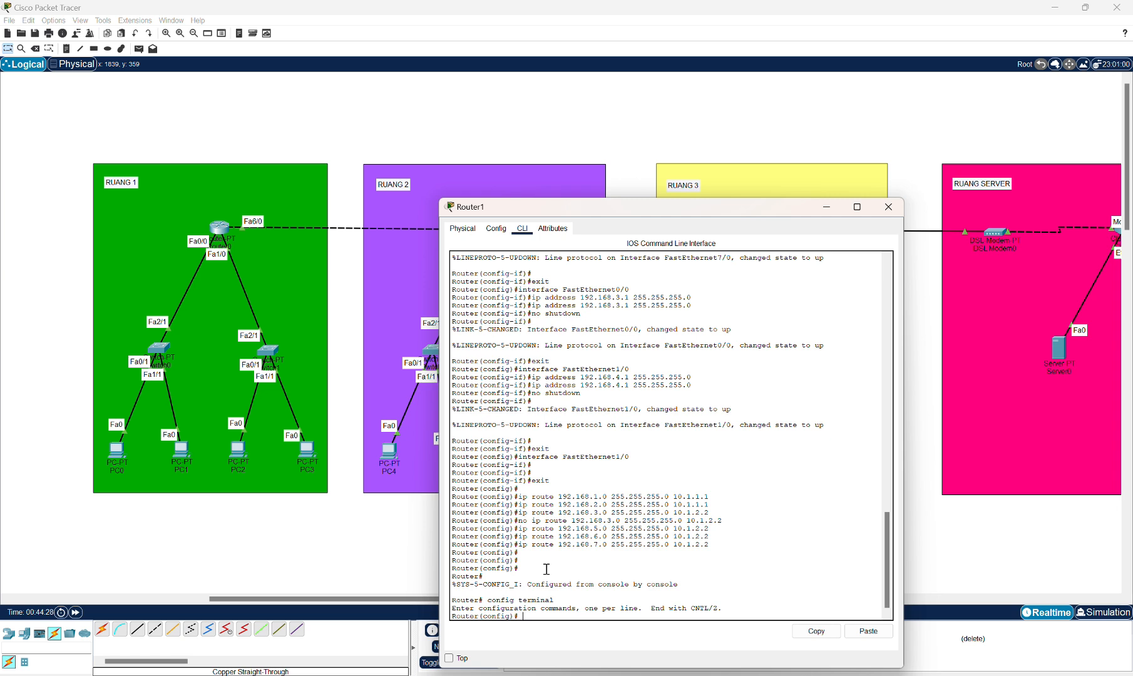
Start RIP routing configuration on Router1 and set RIP to version 2.
text(router rip)
key(Return)
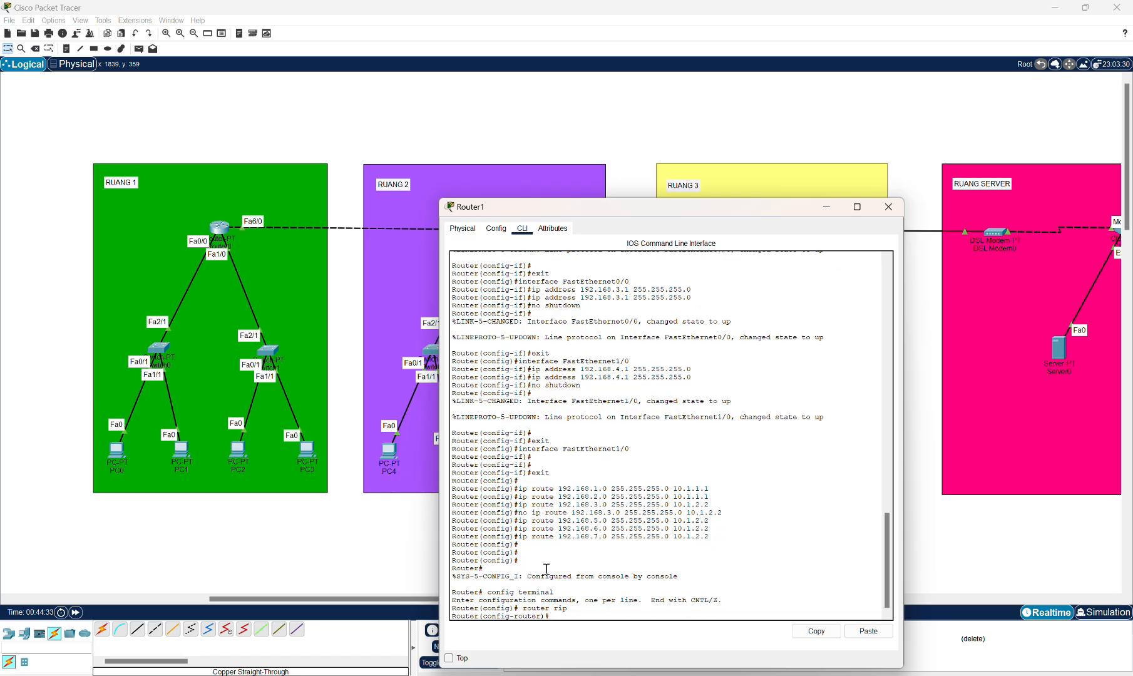
text(version 2)
key(Return)
Advertise networks 10.0.0.0 and 192.168.3.0 in Router1's RIP configuration.
text(network)
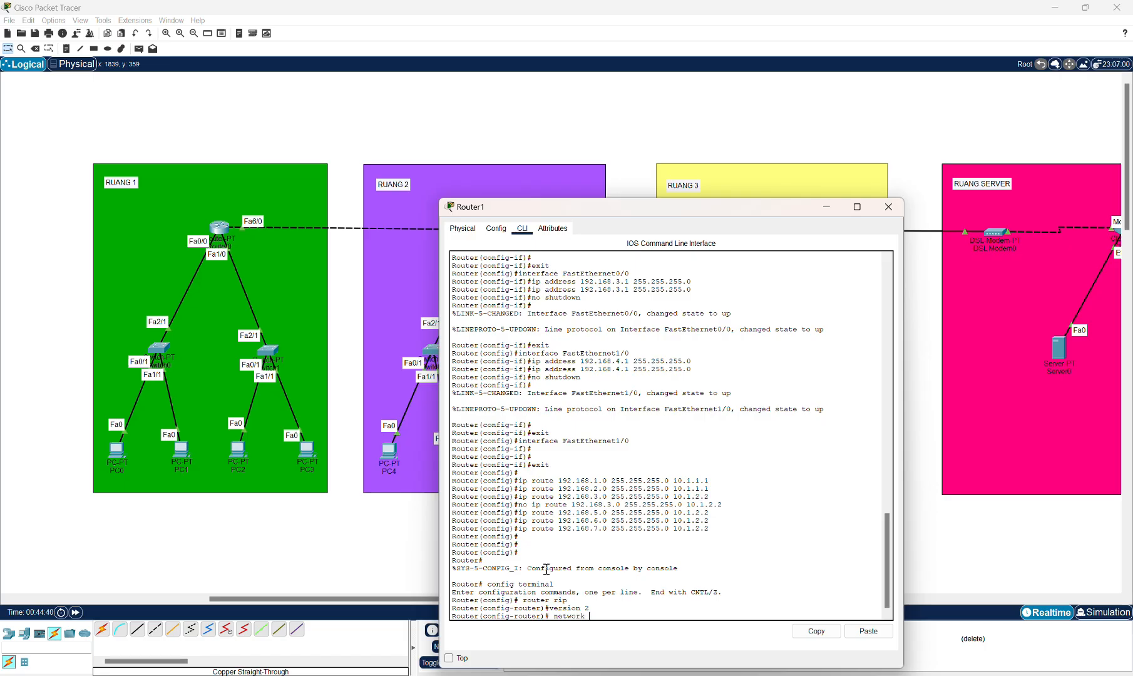
text( 10.0.0.0)
key(Return)
text(netw)
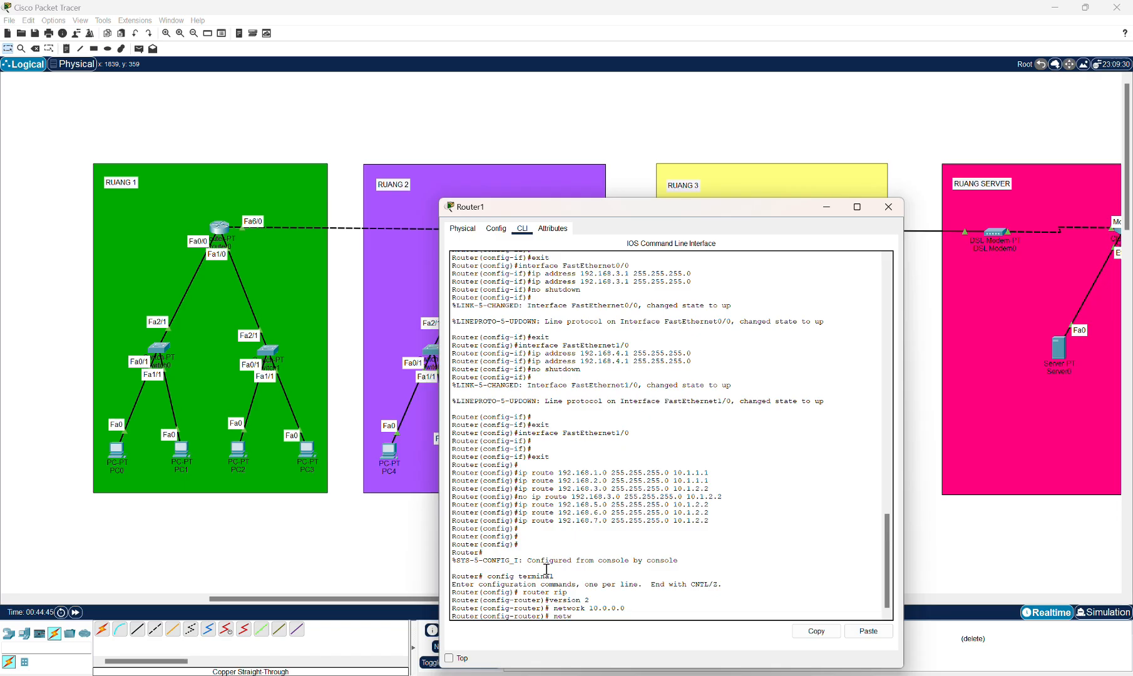
text(ork 192.168.3.0)
key(Return)
Advertise network 192.168.4.0 in Router1's RIP and exit router configuration mode.
text(network )
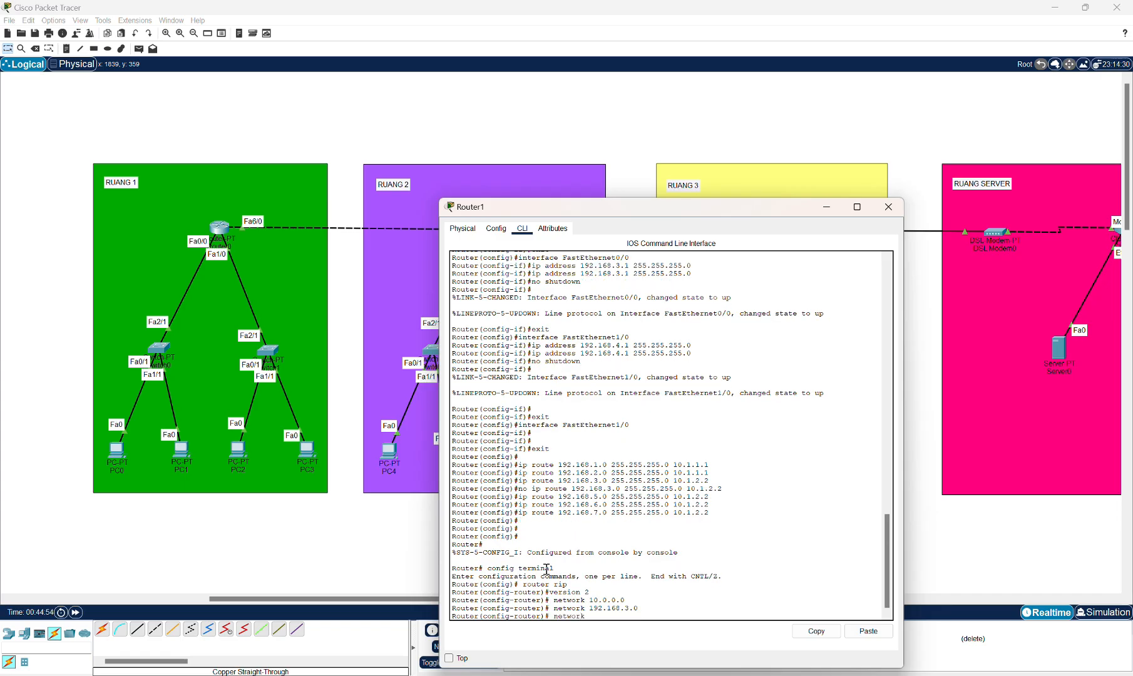
text(192.168.4.0)
key(Return)
text(er(config-router)#exi)
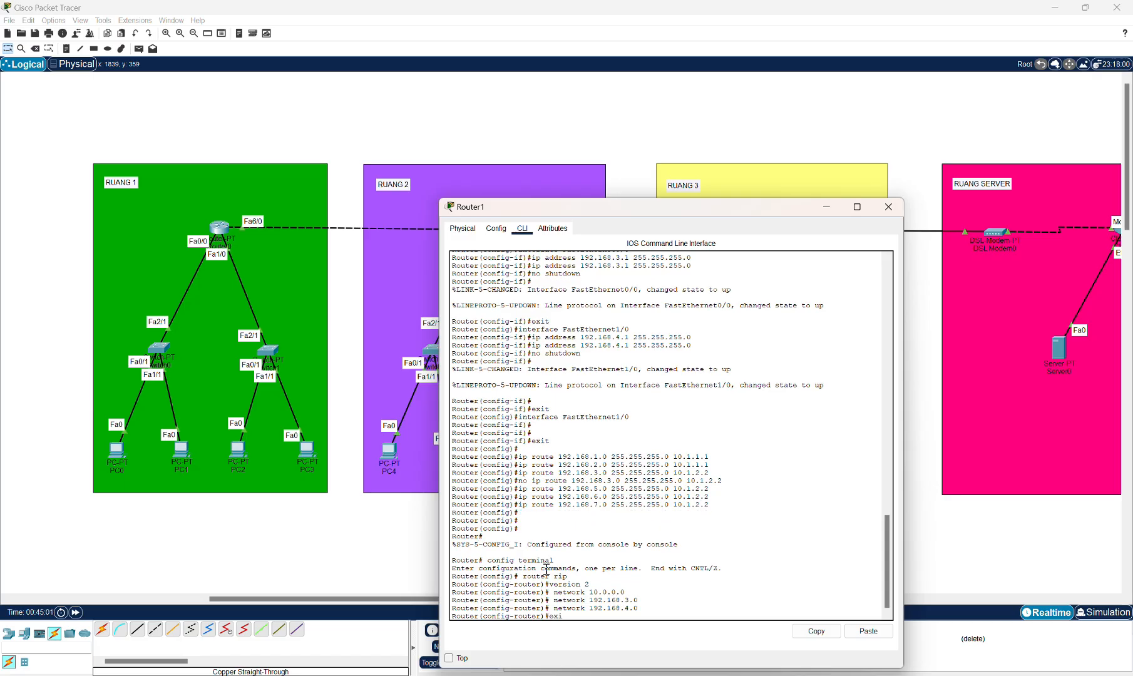
text(t)
key(Return)
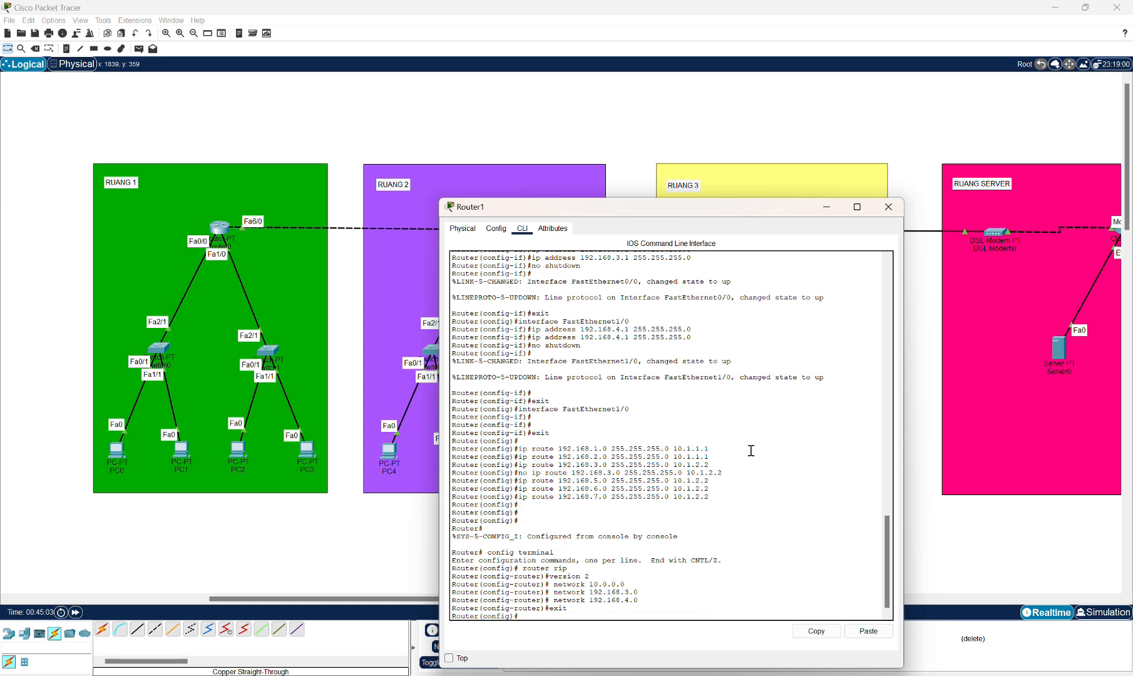
Review Router1's RIP network list in its configuration view and close the router window.
click(497, 229)
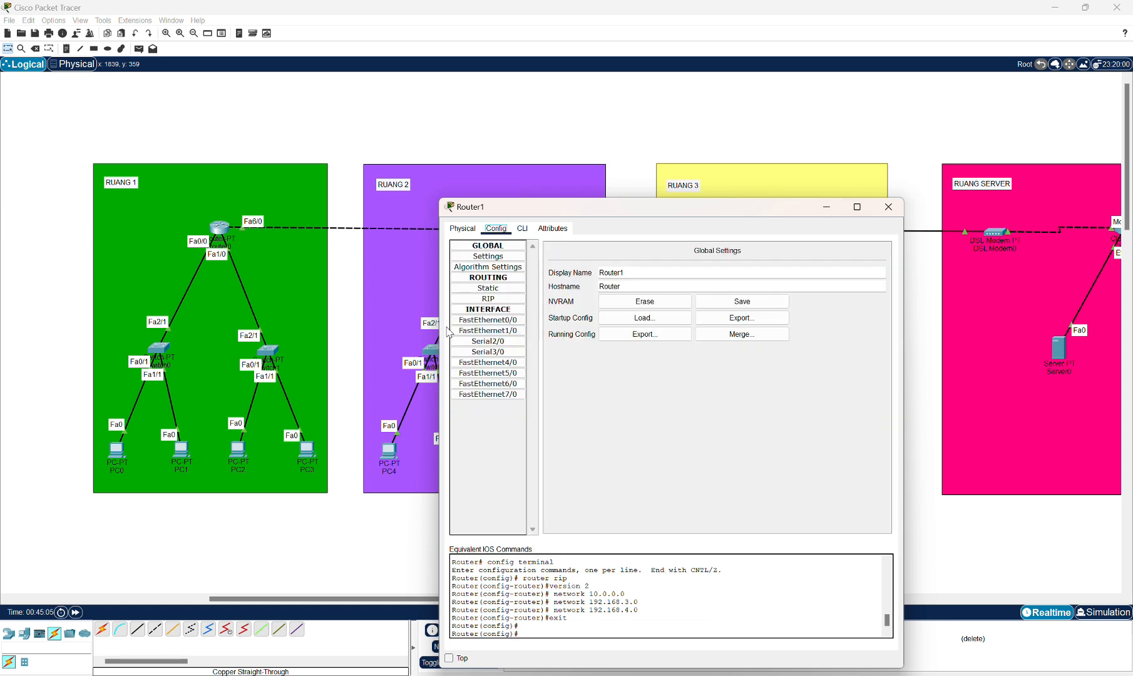
click(488, 299)
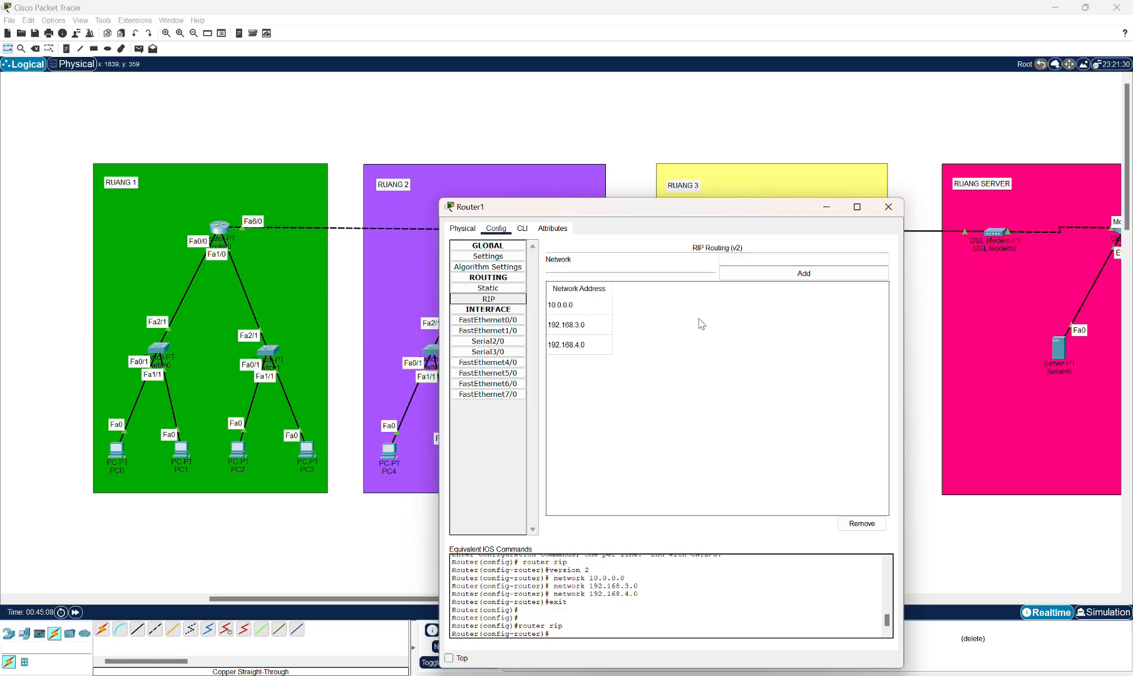
click(888, 206)
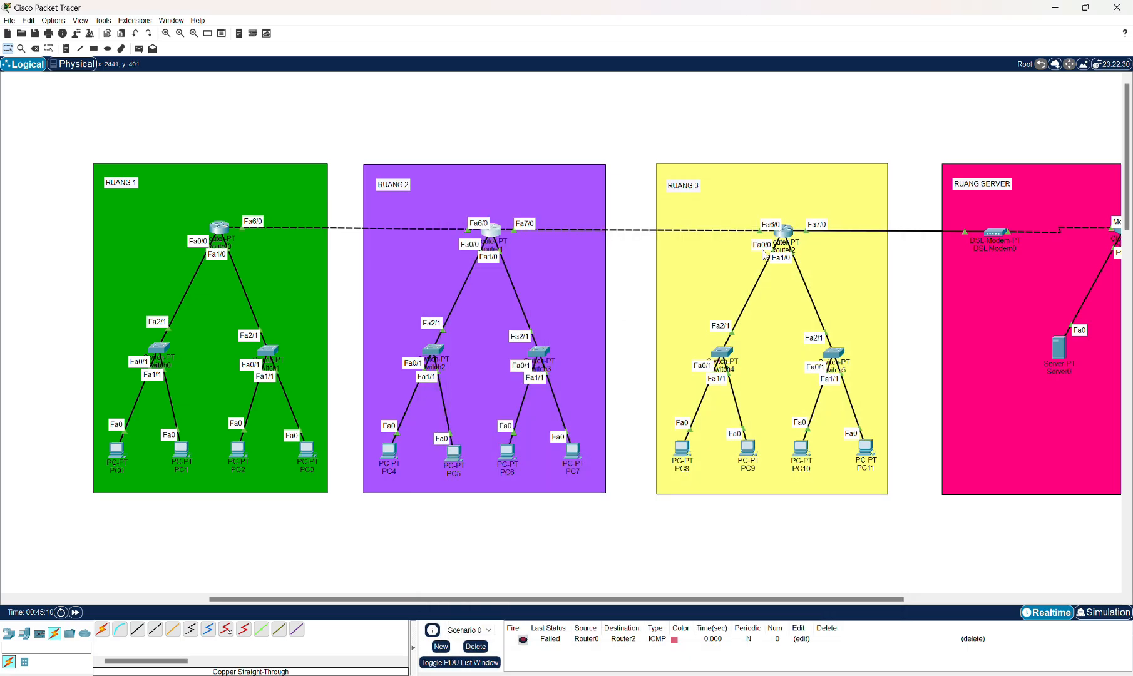
Open Router2's command line, return to privileged mode and enter global configuration mode with config terminal.
click(779, 233)
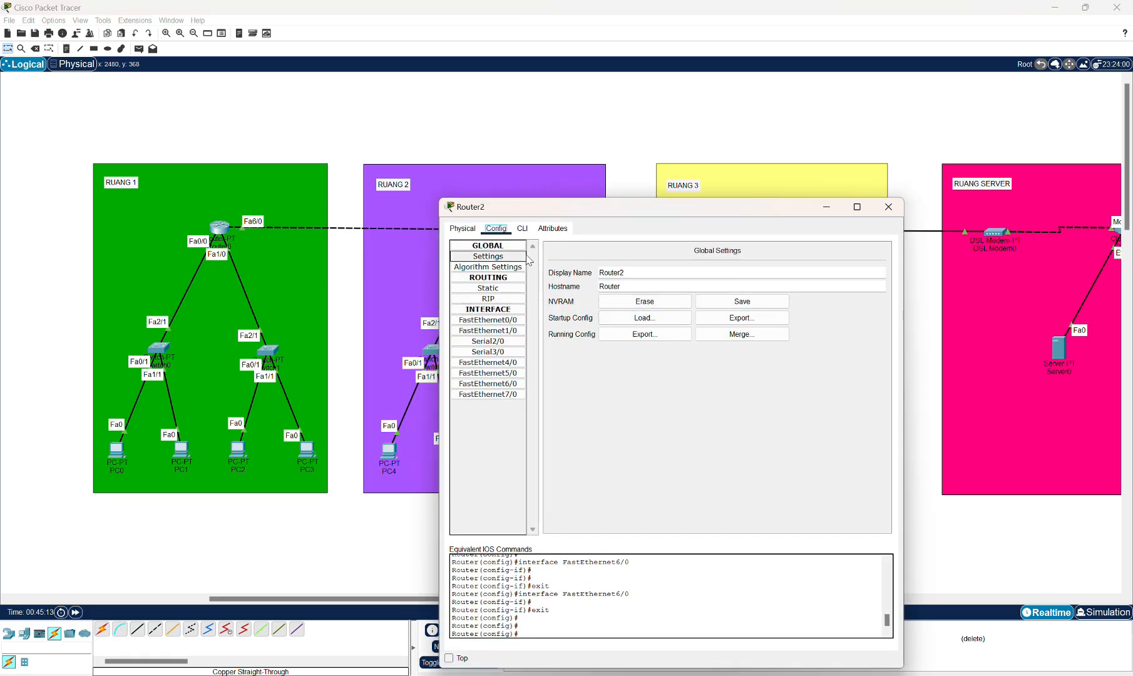
click(524, 230)
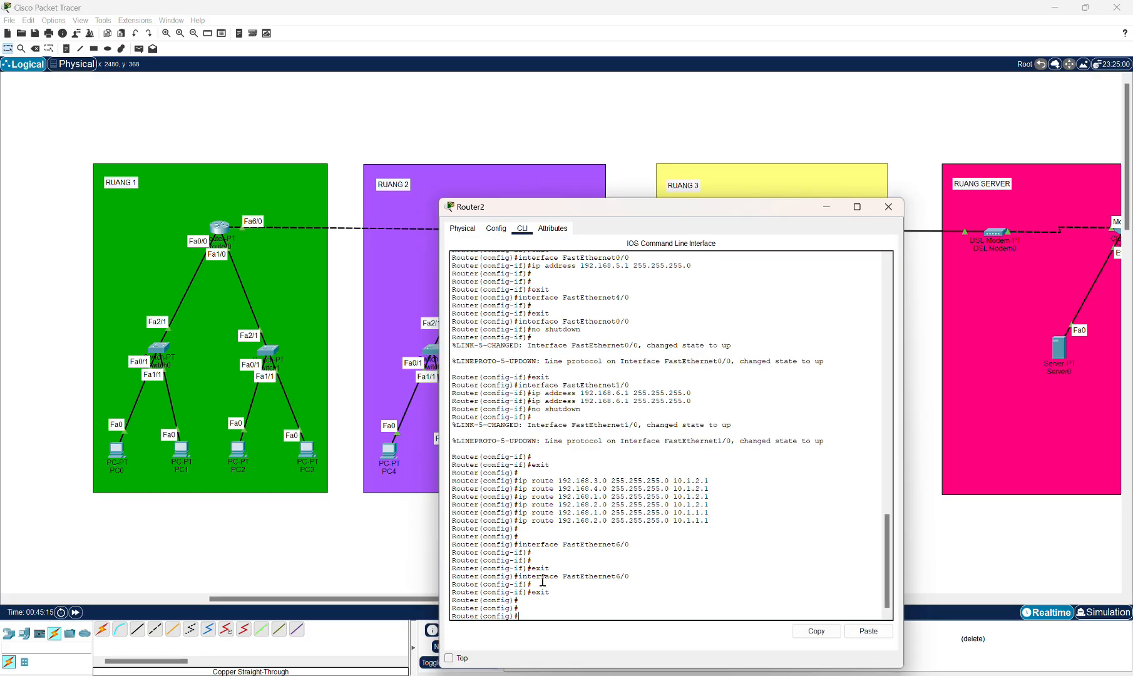
key(ctrl+z)
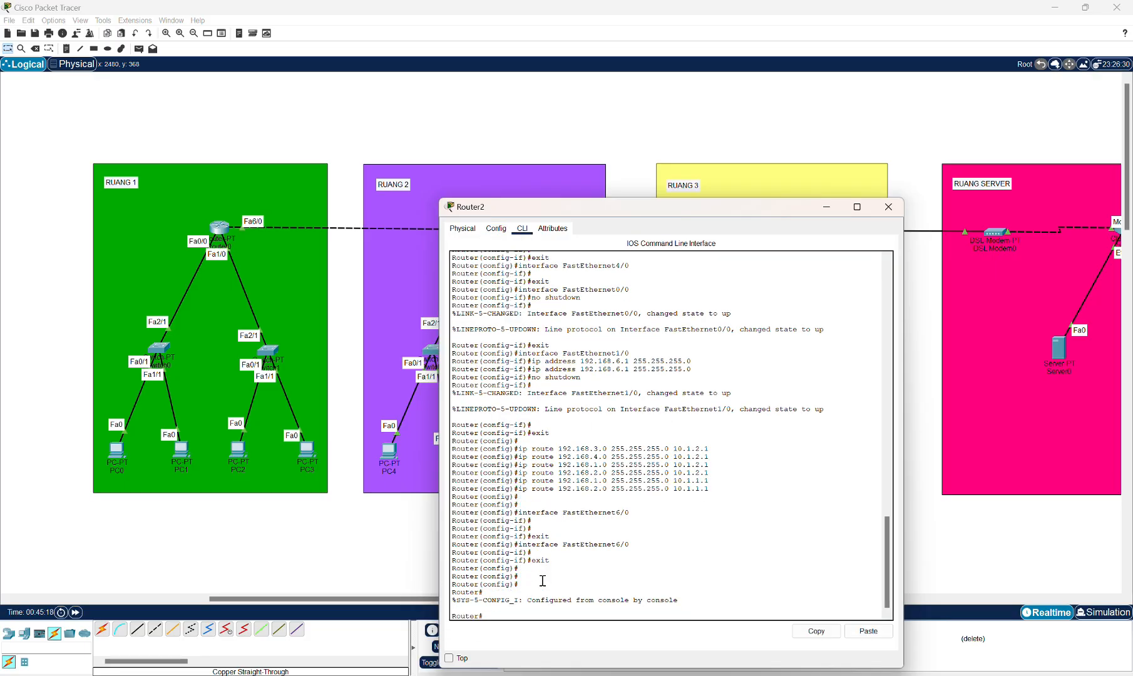
text(config terminal)
key(Return)
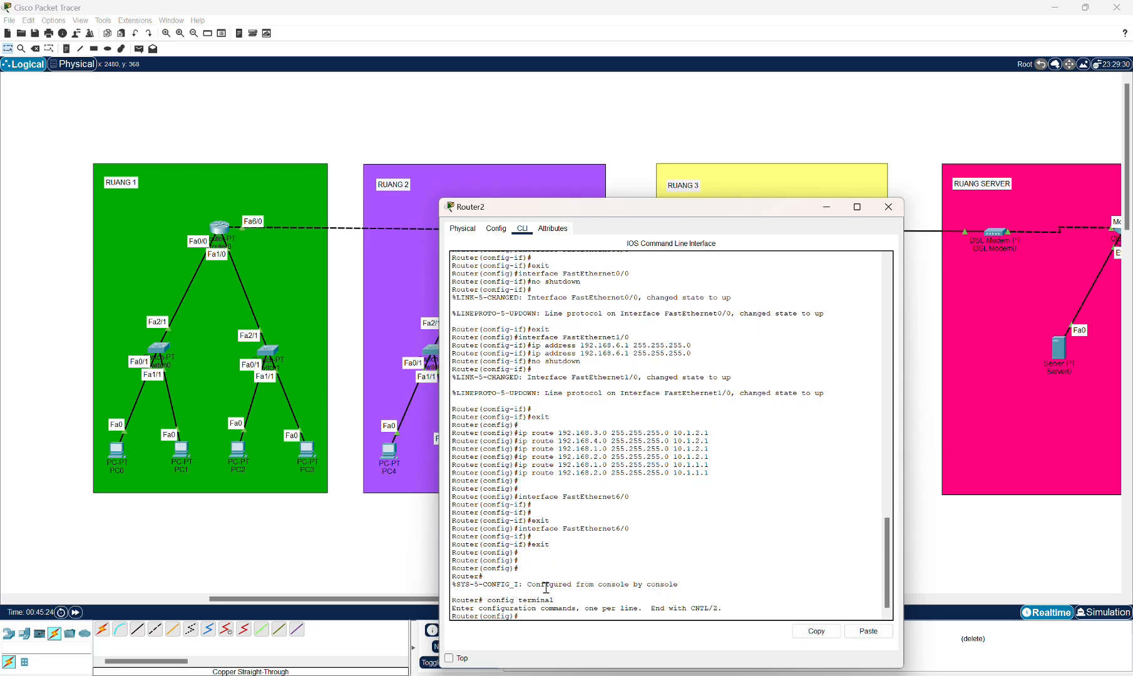
Start RIP routing configuration on Router2 and set RIP to version 2.
text(router rip)
key(Return)
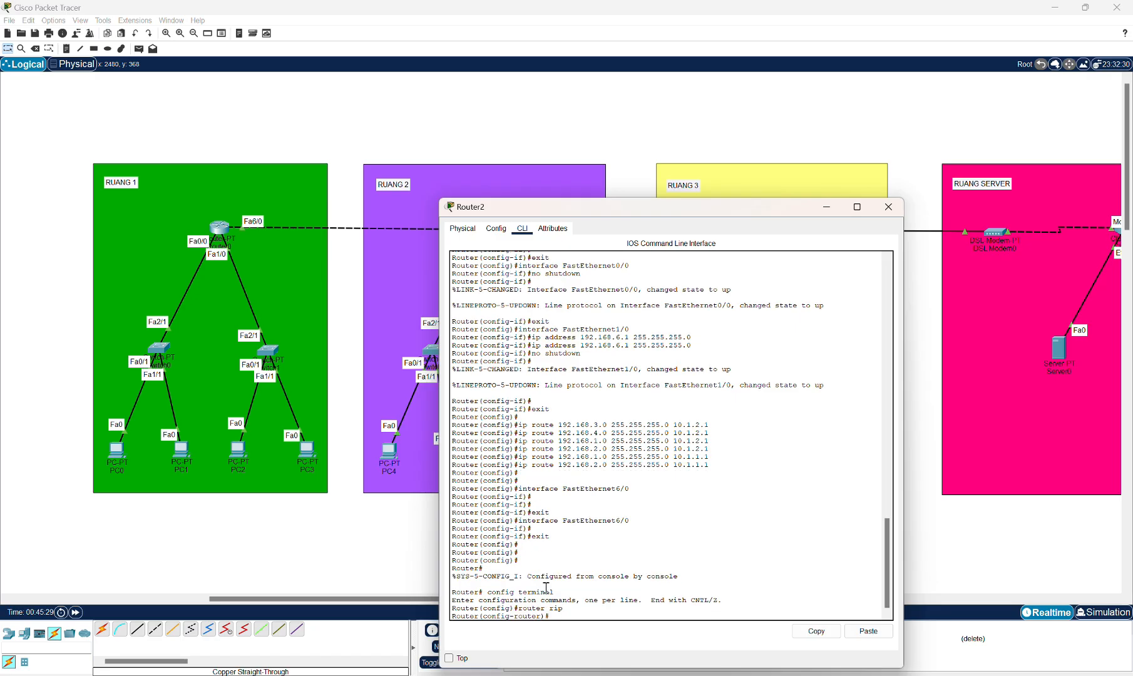
text(version 2)
key(BackSpace)
text(2)
key(Return)
Advertise networks 10.0.0.0 and 192.168.5.0 in Router2's RIP configuration.
text(n)
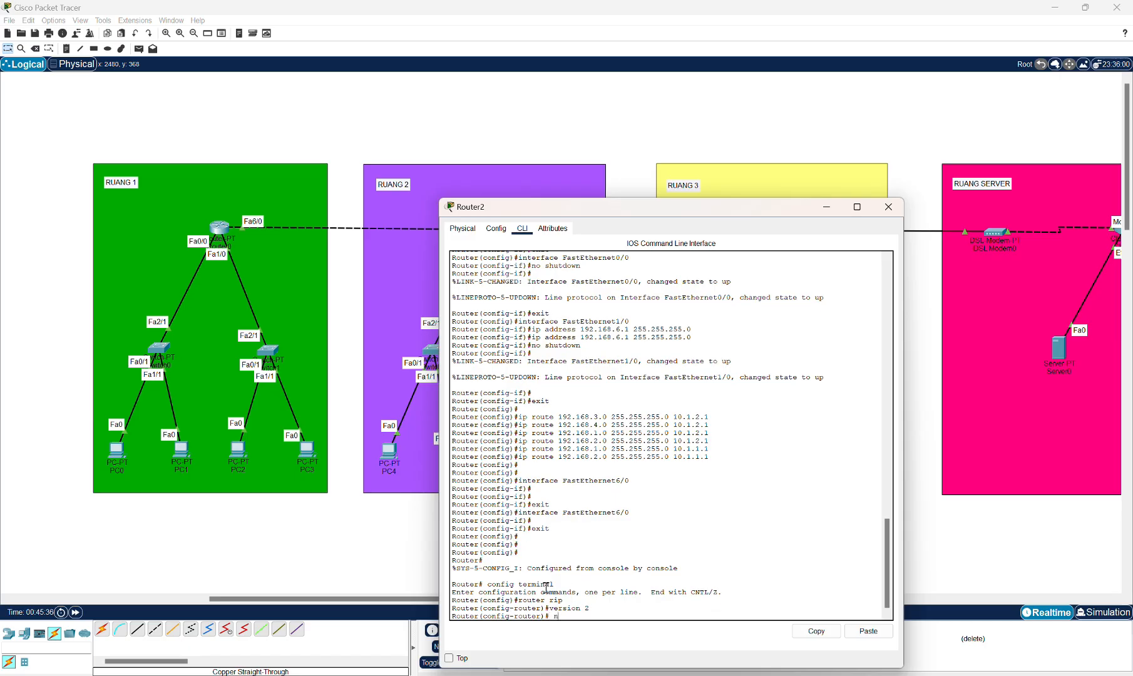
text(etwork 10.0.0.0)
key(Return)
text(net)
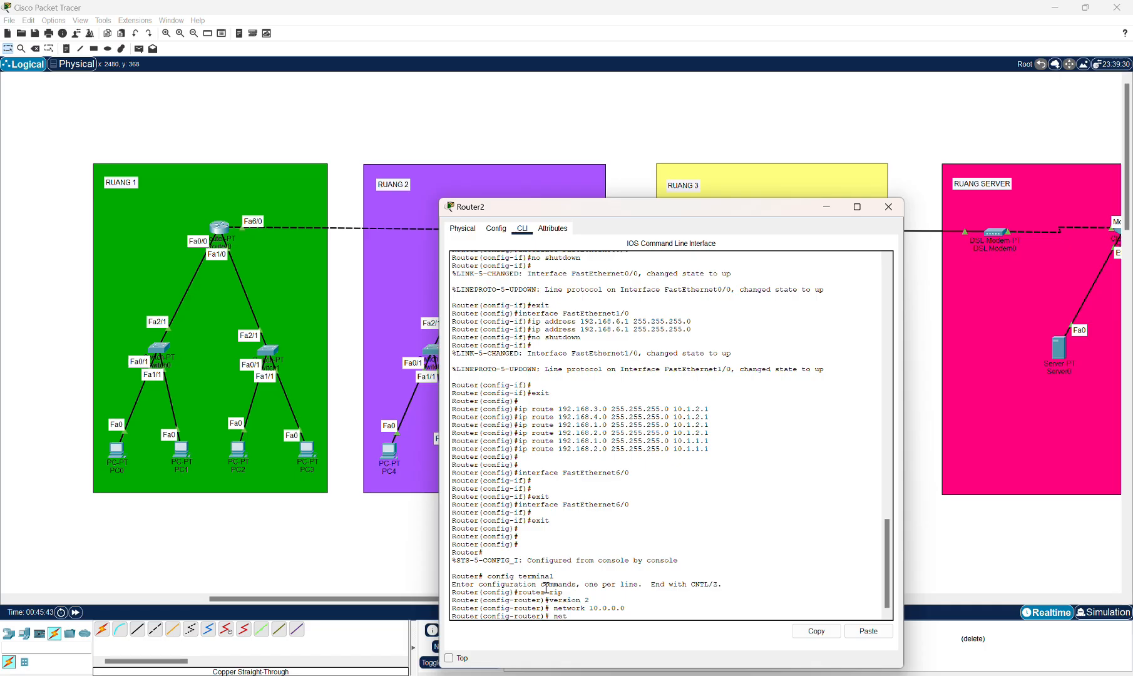
text(work 192.168.5.0)
key(Return)
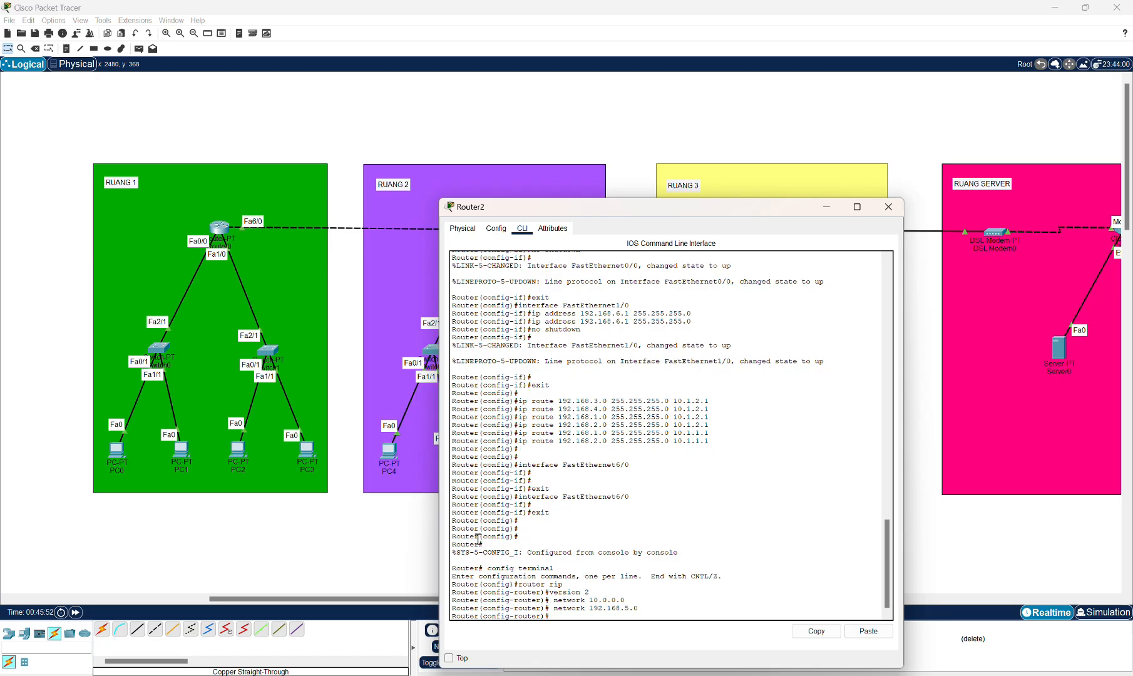
Advertise network 192.168.6.0 in Router2's RIP and exit router configuration mode.
text(network 192.168.6.0)
key(Return)
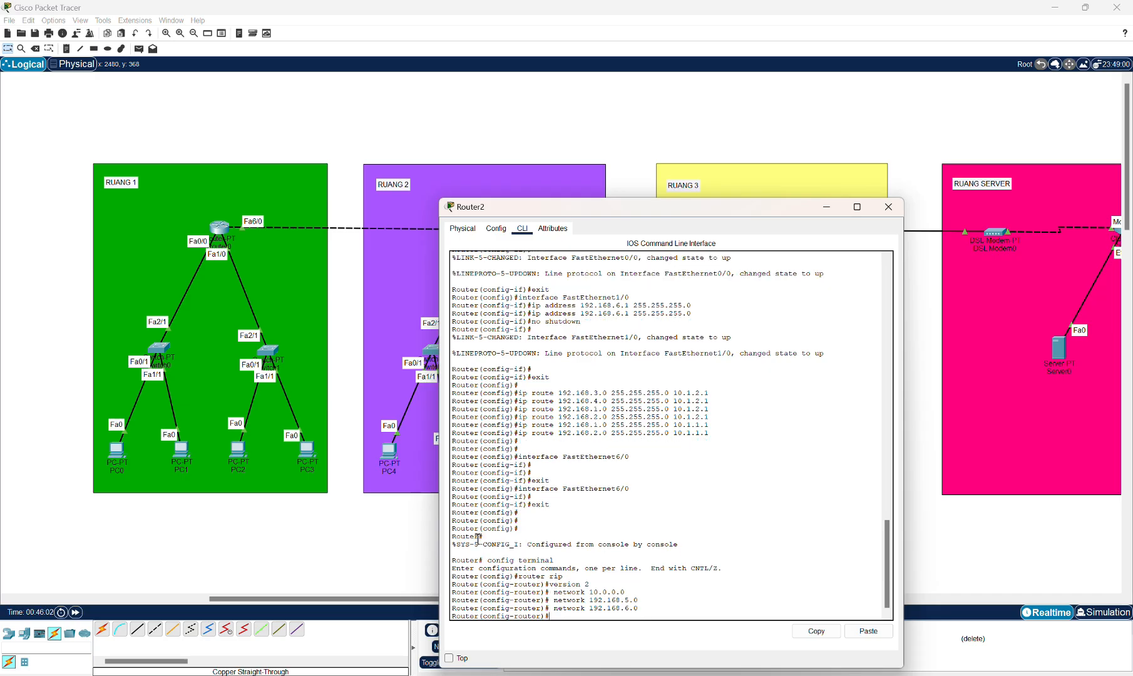
text(exot)
key(BackSpace)
key(BackSpace)
text(it)
key(Return)
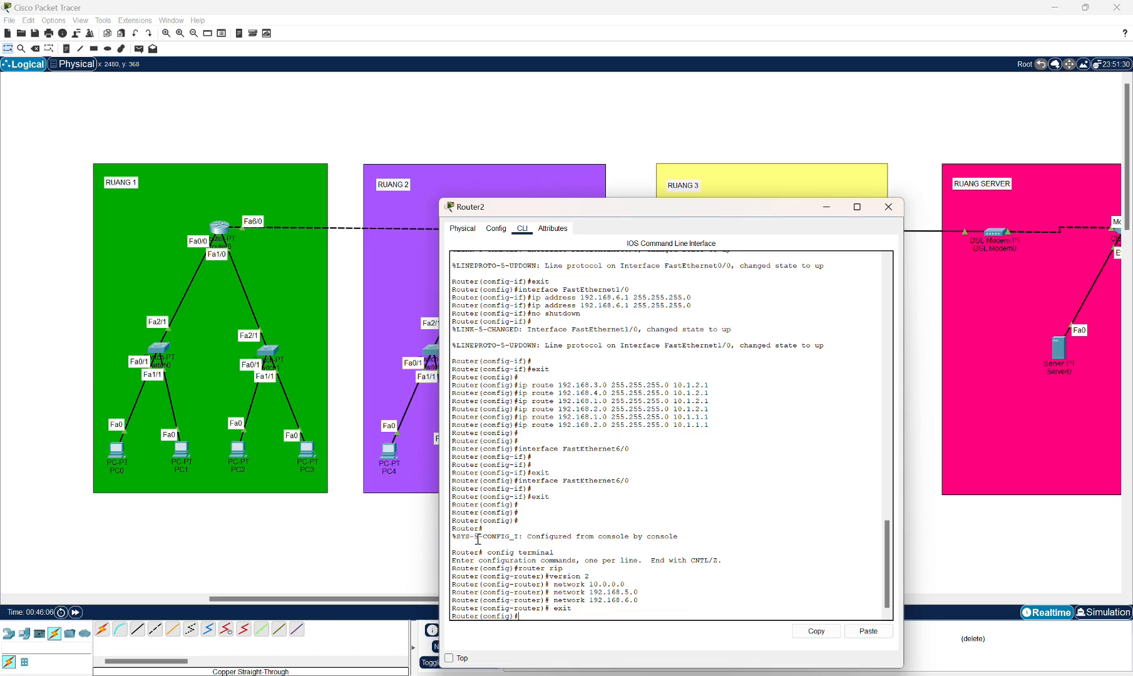
Review Router2's RIP network list in its configuration view and close the router window.
click(496, 228)
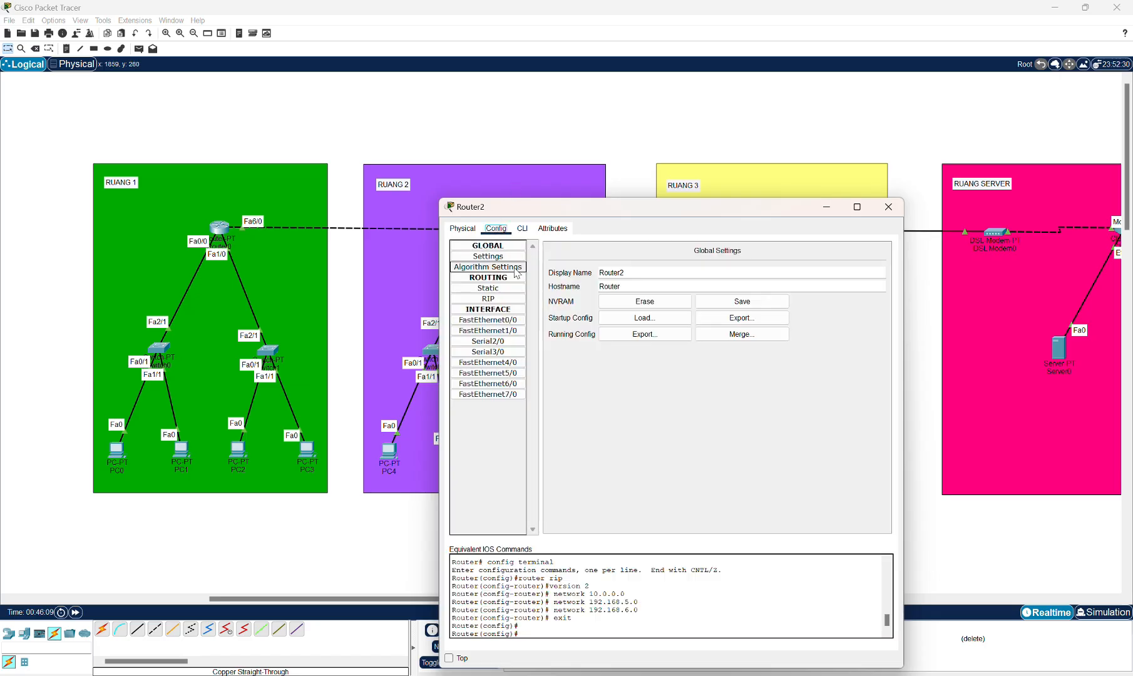
click(502, 300)
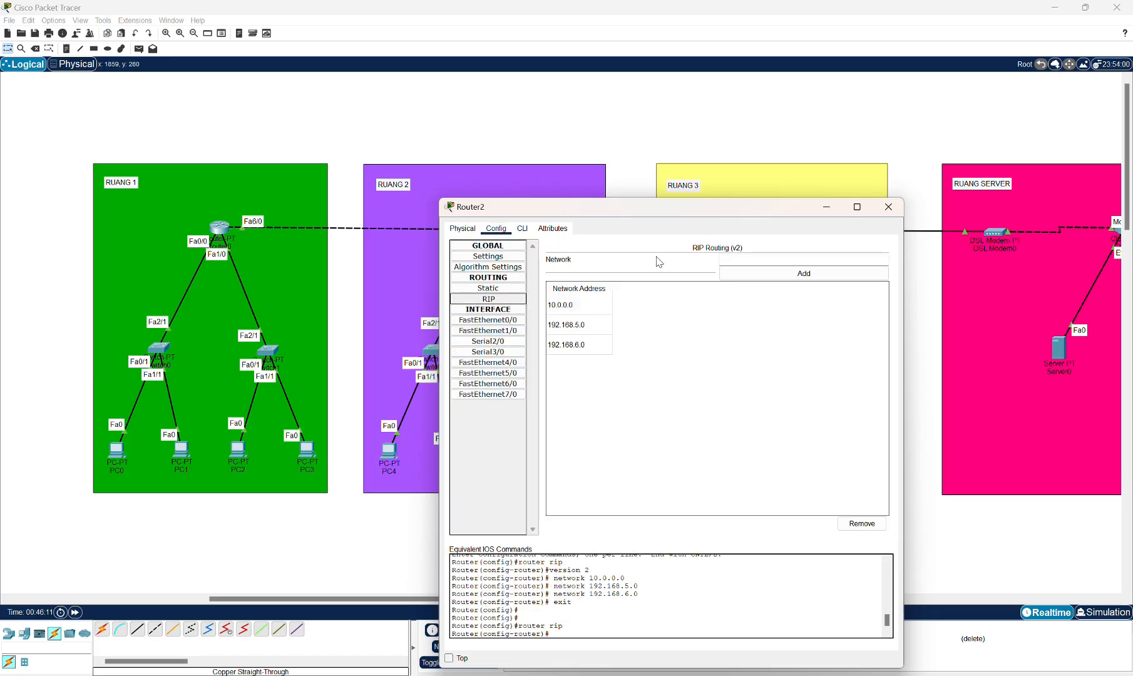
click(888, 207)
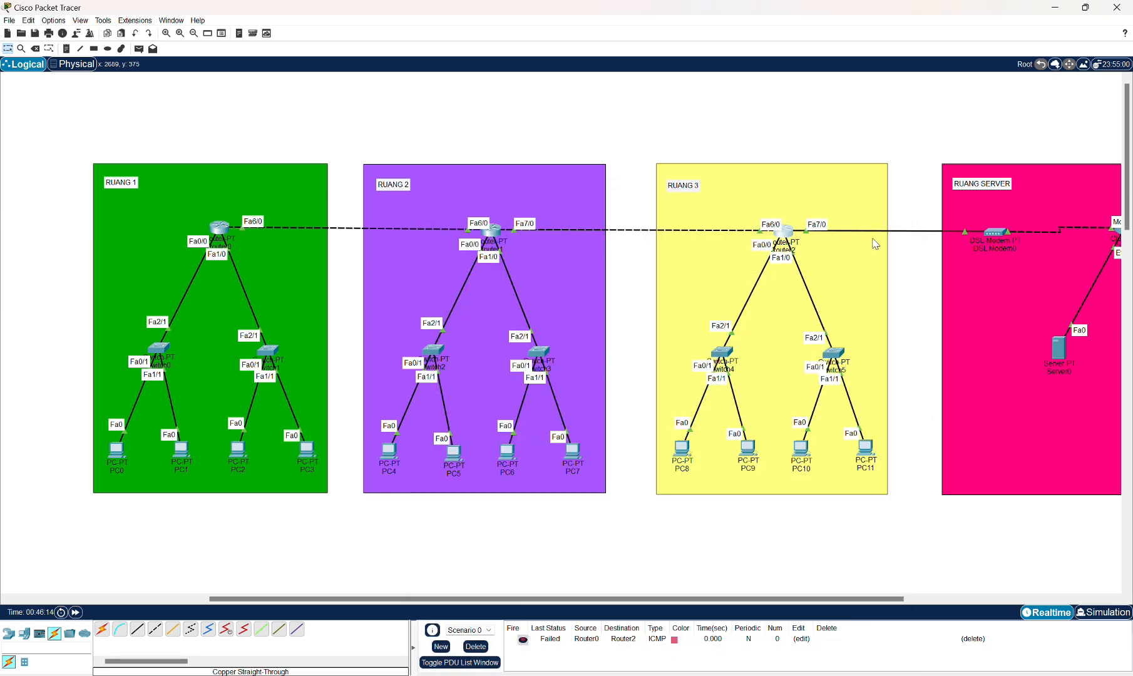
Test connectivity by sending a simple PDU from Router0 to Router1.
drag(437, 598, 377, 598)
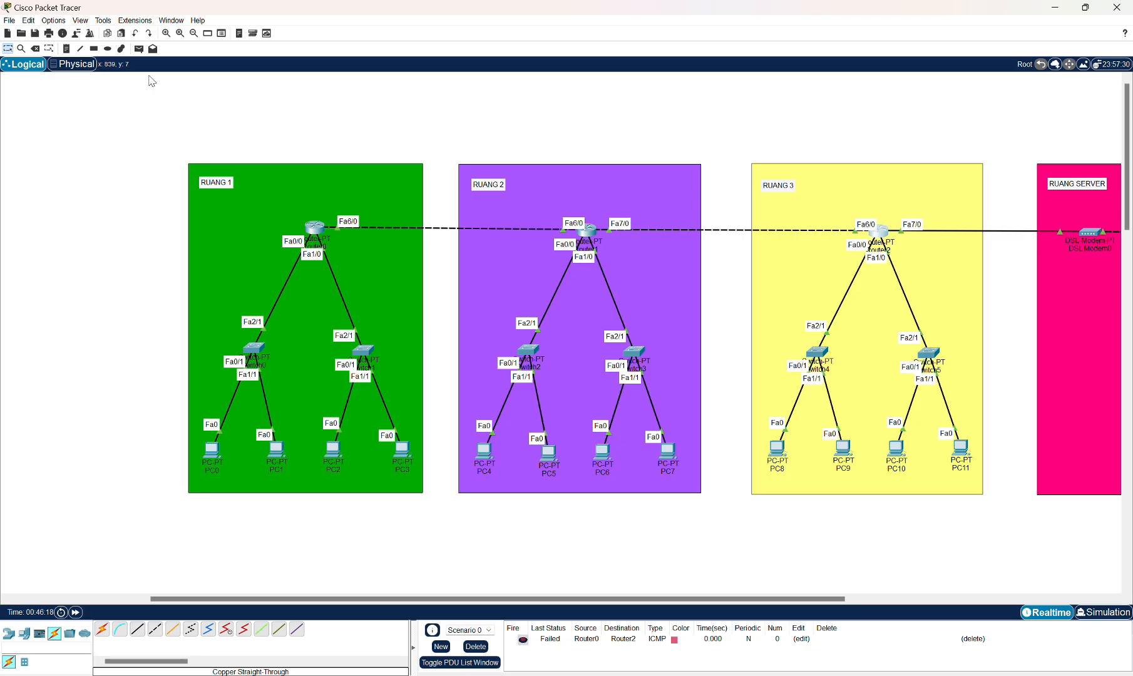
click(139, 48)
click(315, 227)
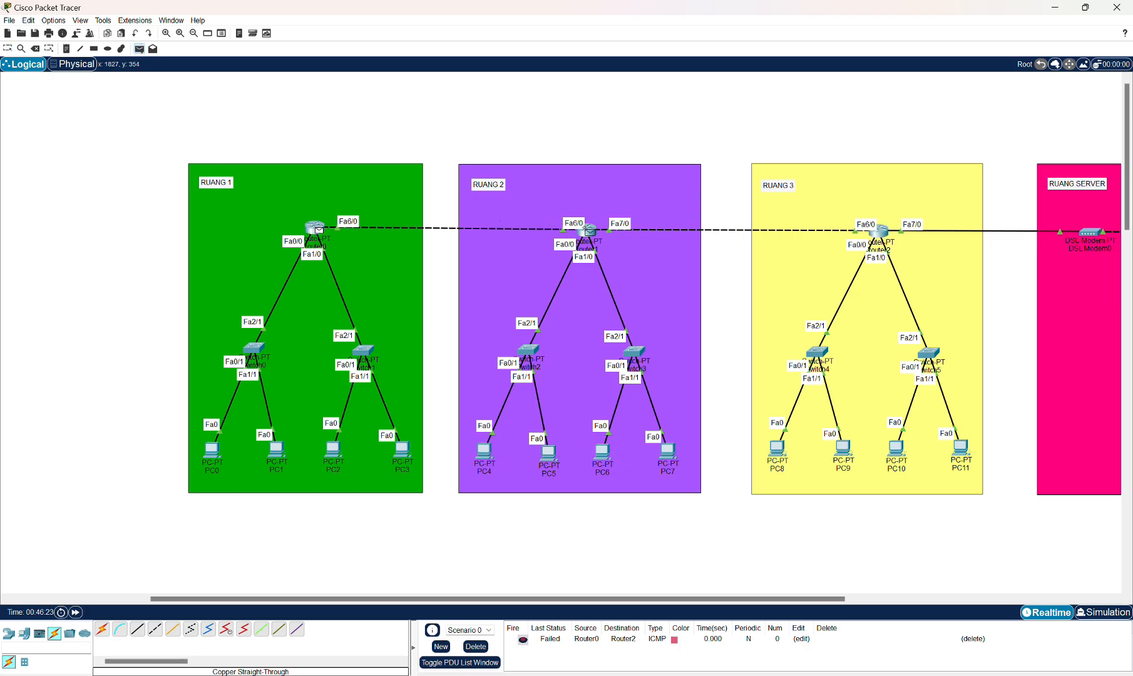
click(588, 230)
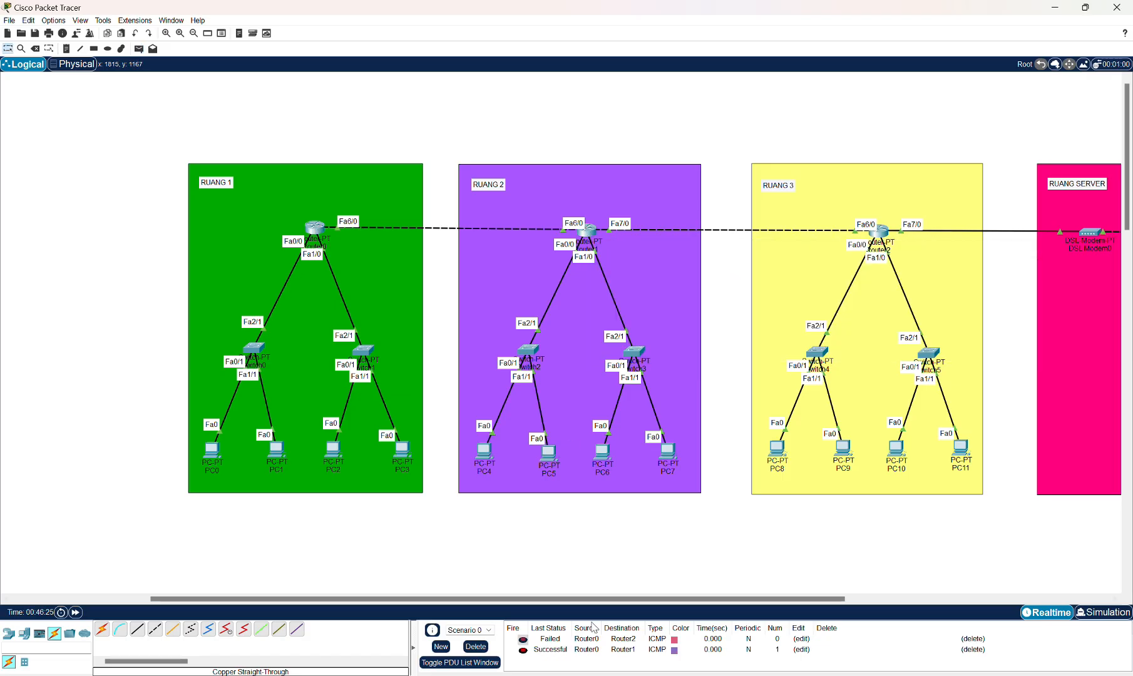
Delete the listed PDUs and send a simple PDU from Router1 to Router2.
click(476, 646)
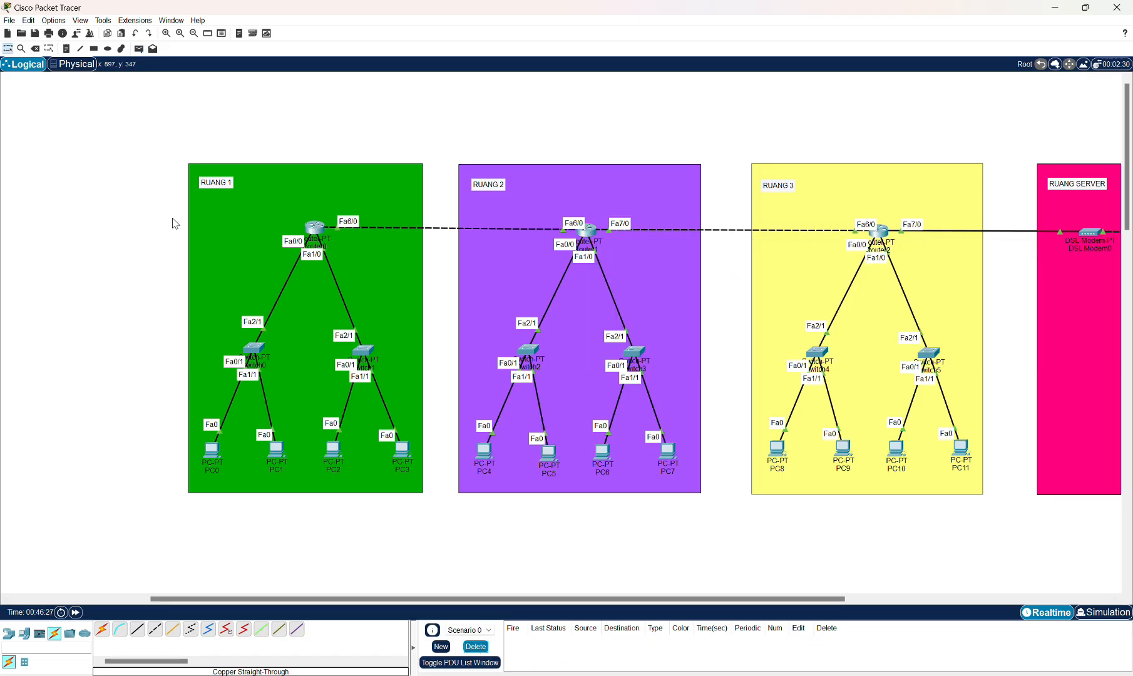
click(139, 48)
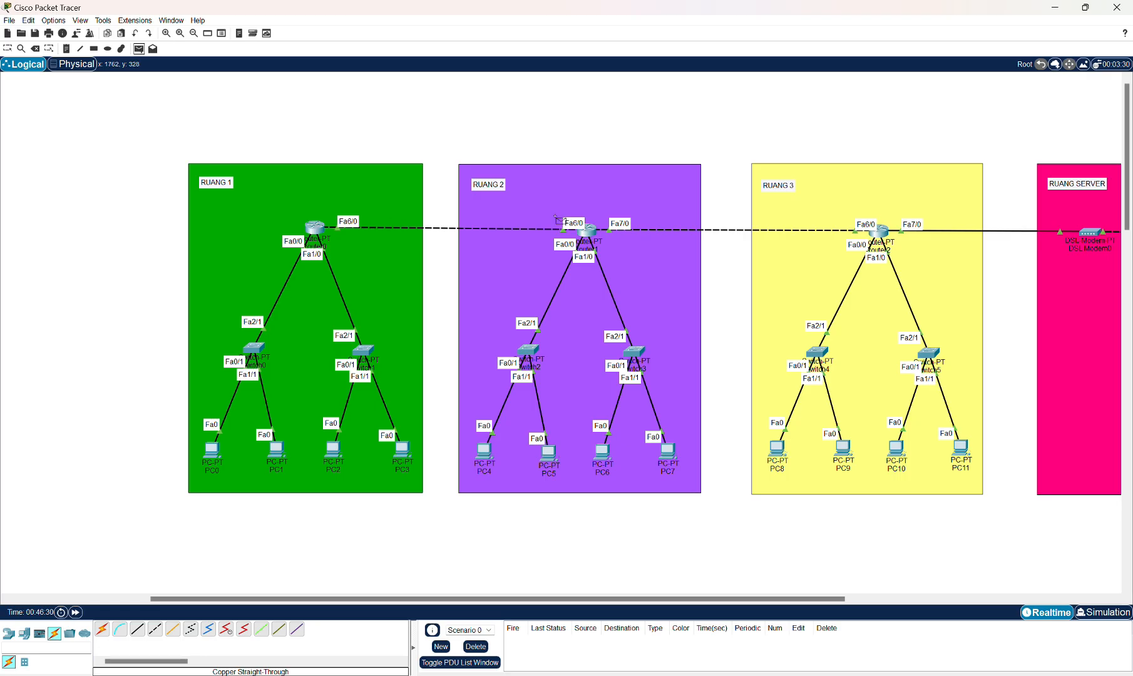
click(588, 229)
click(878, 232)
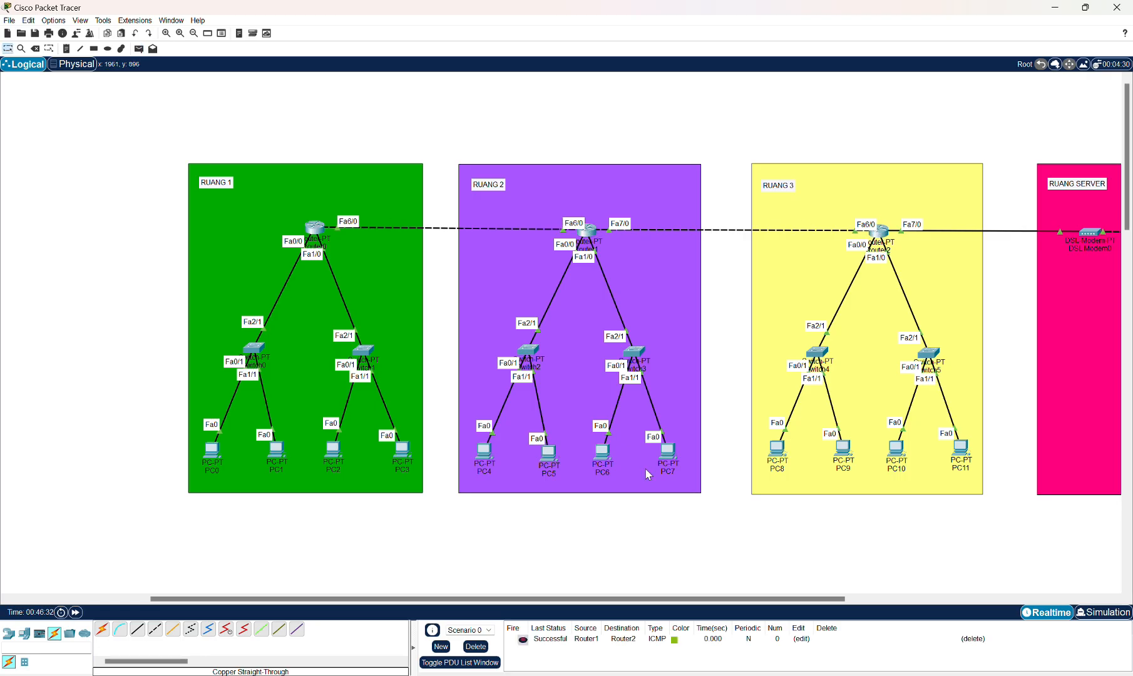
Delete the listed PDUs and send a simple PDU from Router0 to Router2.
click(475, 646)
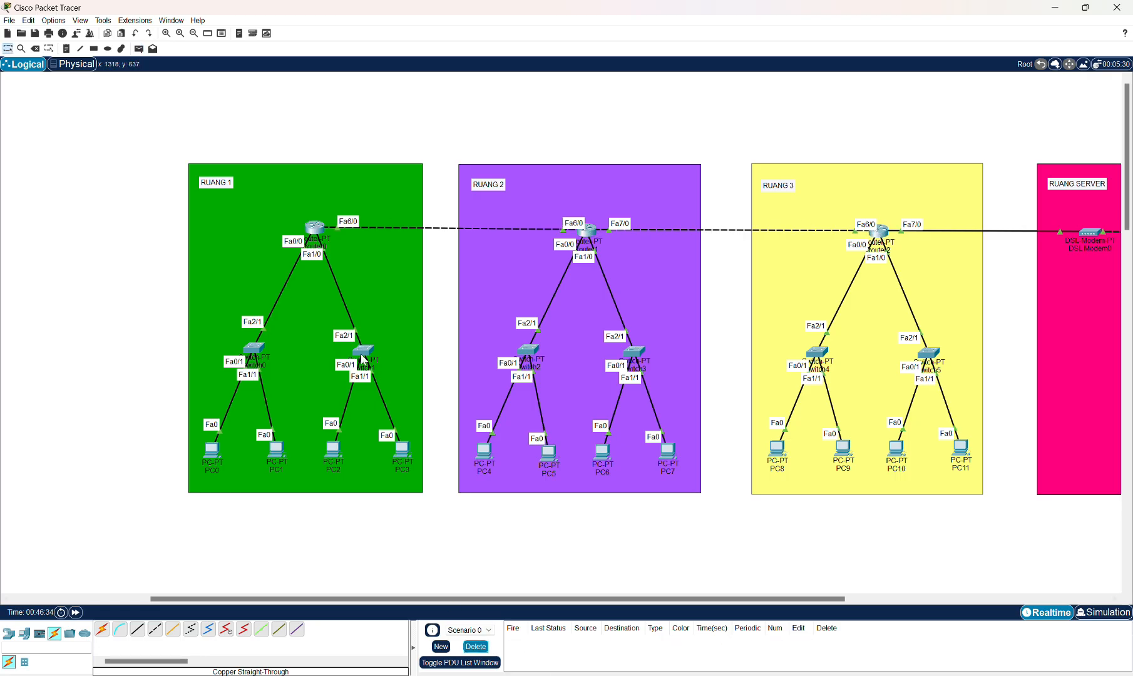
click(139, 48)
click(317, 229)
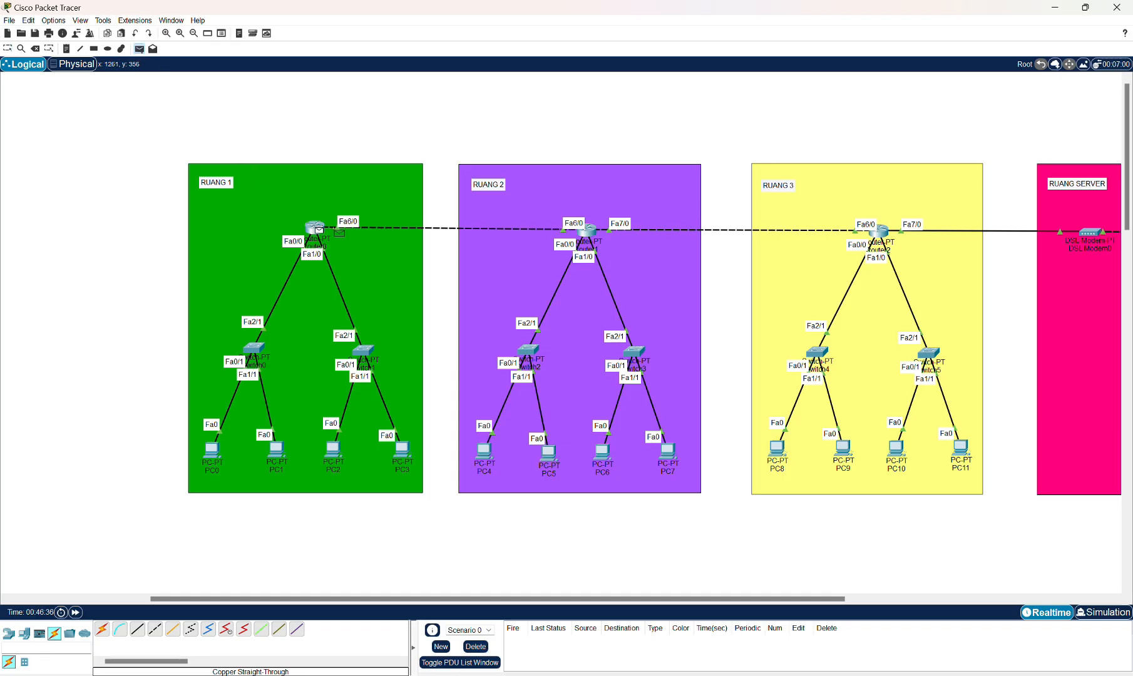
click(882, 231)
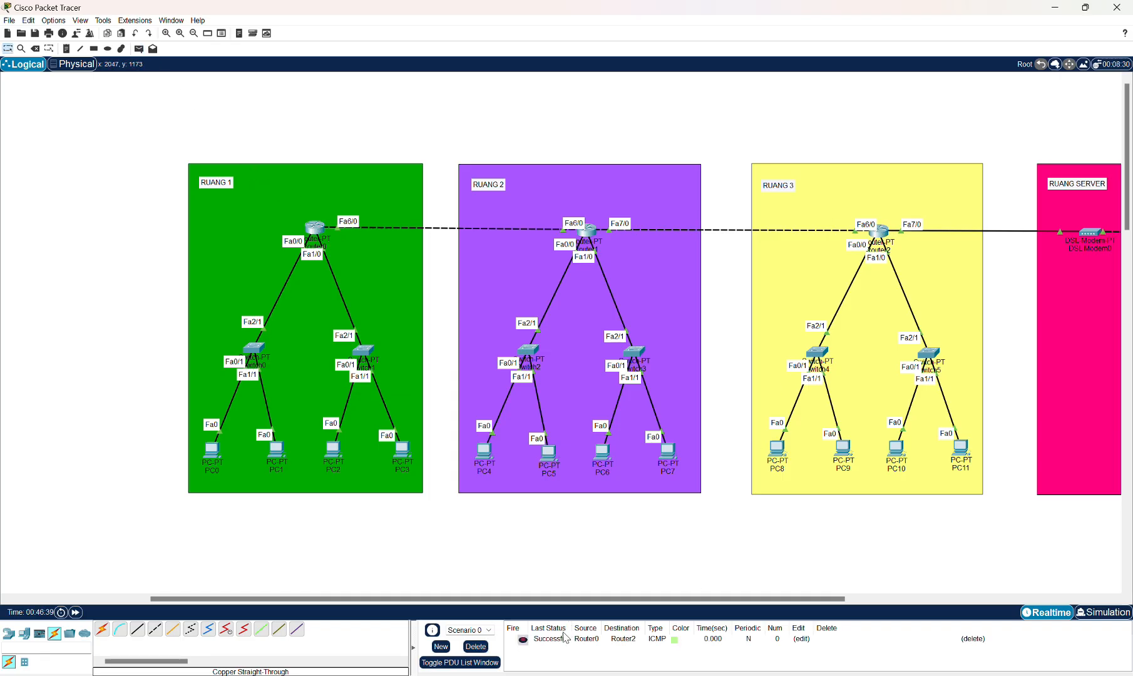
Send a simple PDU from Router2 to Router1.
drag(562, 601, 631, 598)
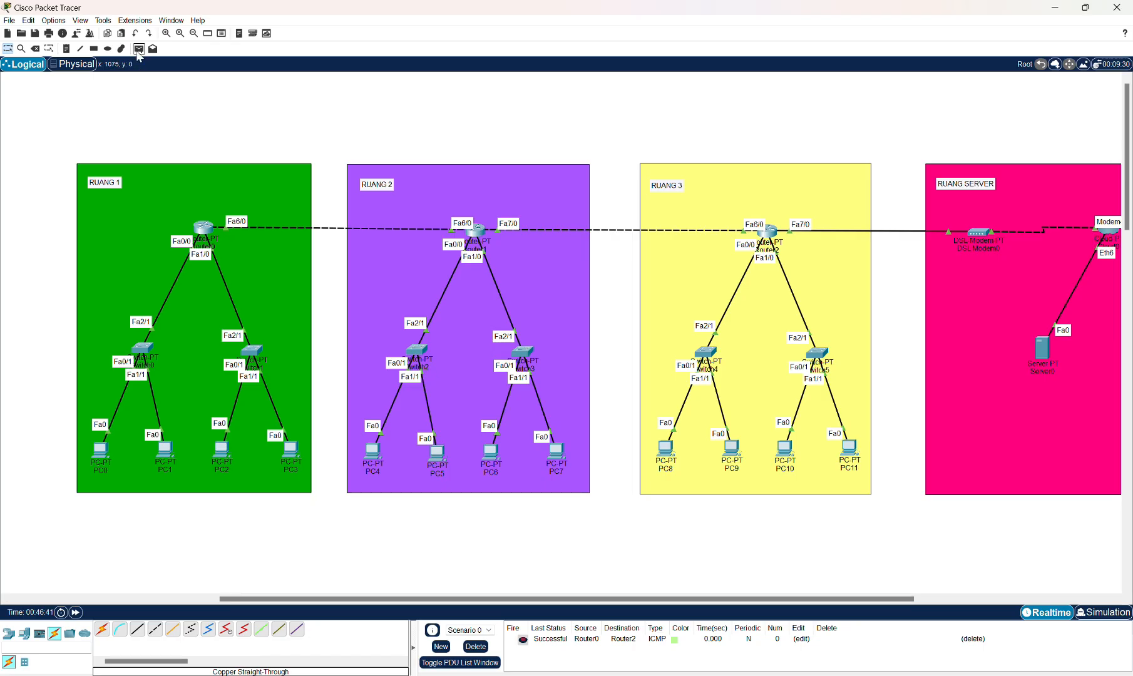
click(138, 50)
click(769, 235)
click(476, 232)
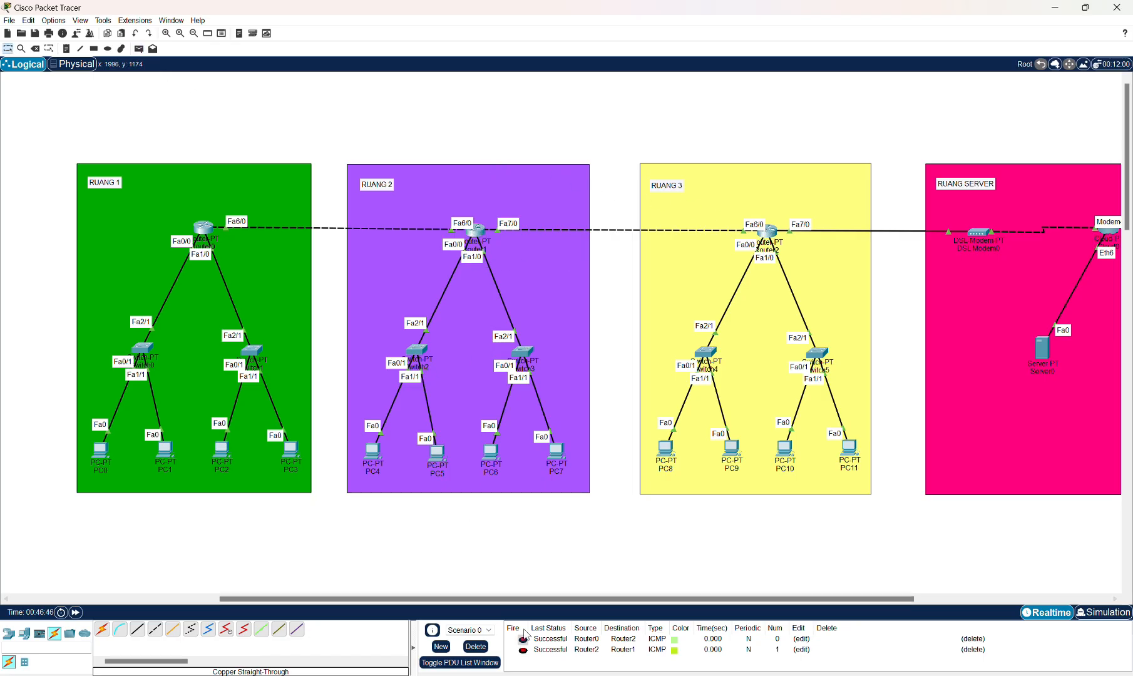
Send a simple PDU from Router2 to Router0.
click(139, 49)
click(776, 236)
click(206, 230)
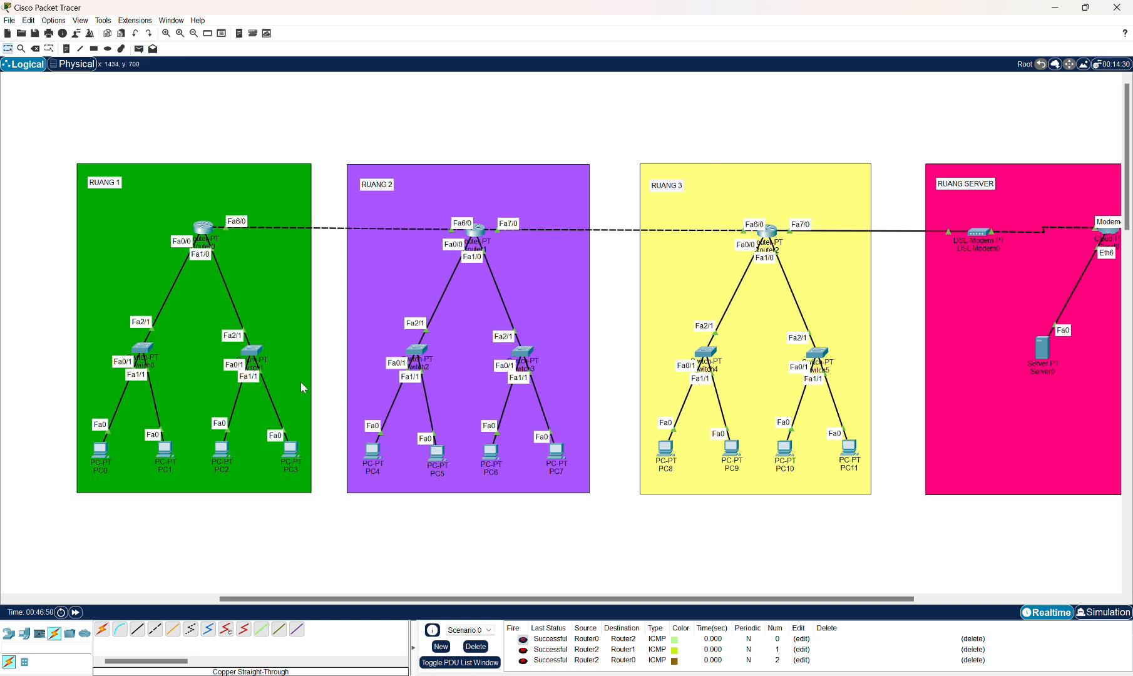
Send a simple PDU from Router1 to Router0.
click(139, 48)
click(475, 231)
click(207, 229)
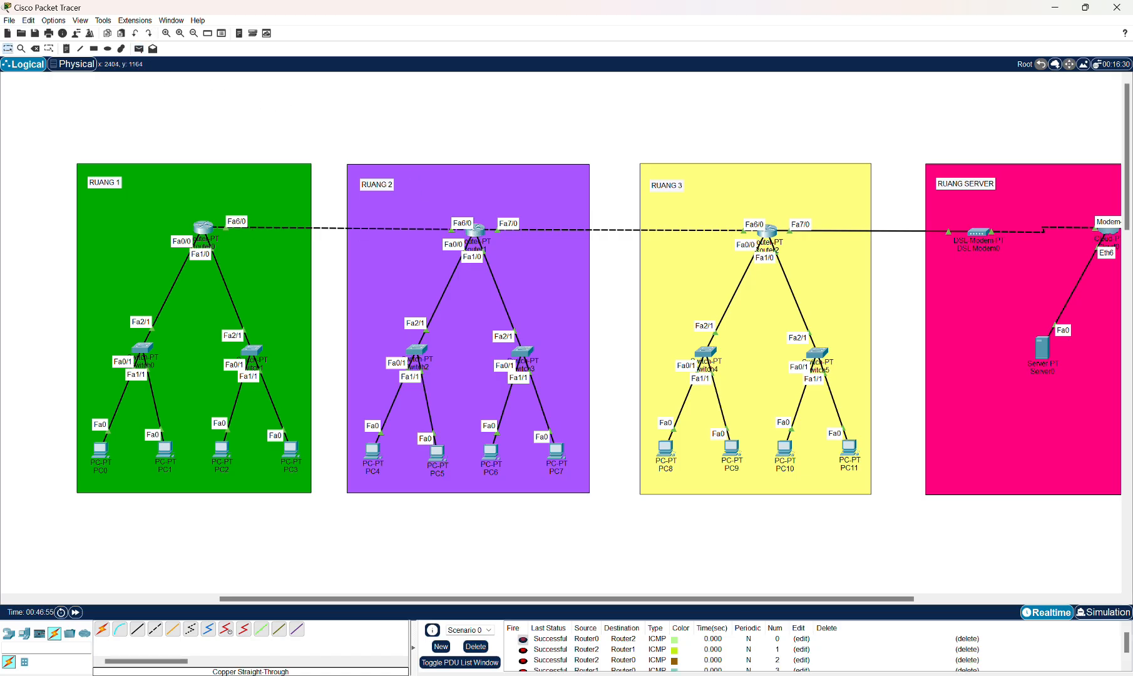
Delete the listed PDUs and try sending a simple PDU from Server0 to Router2.
click(476, 647)
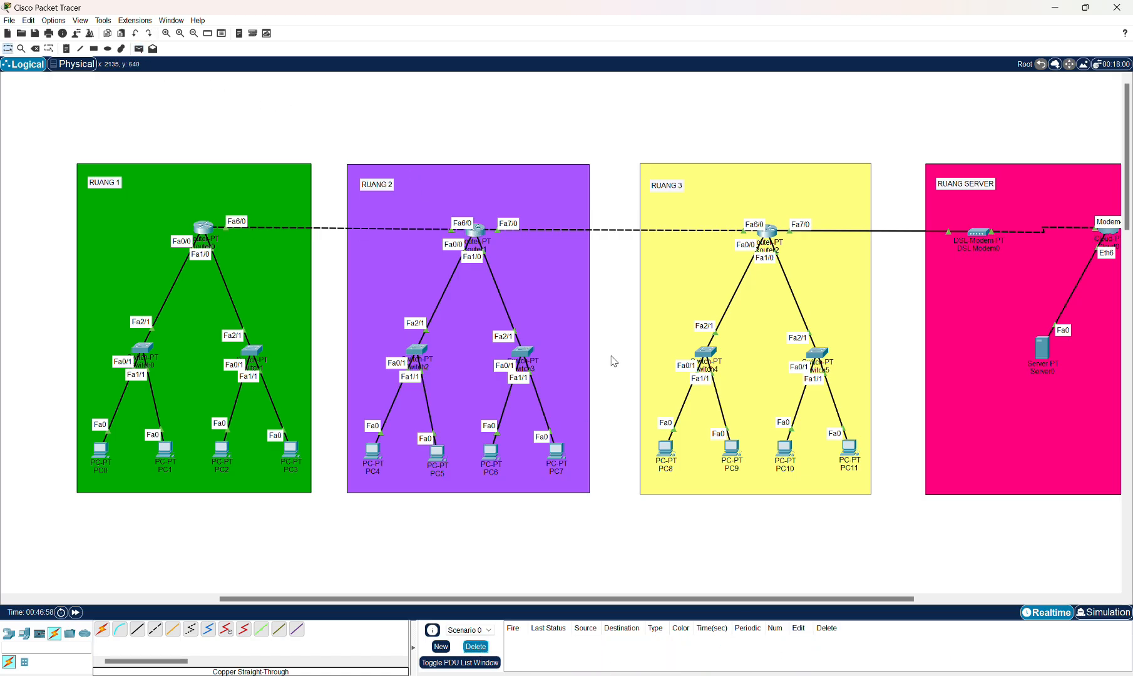
drag(532, 599, 573, 599)
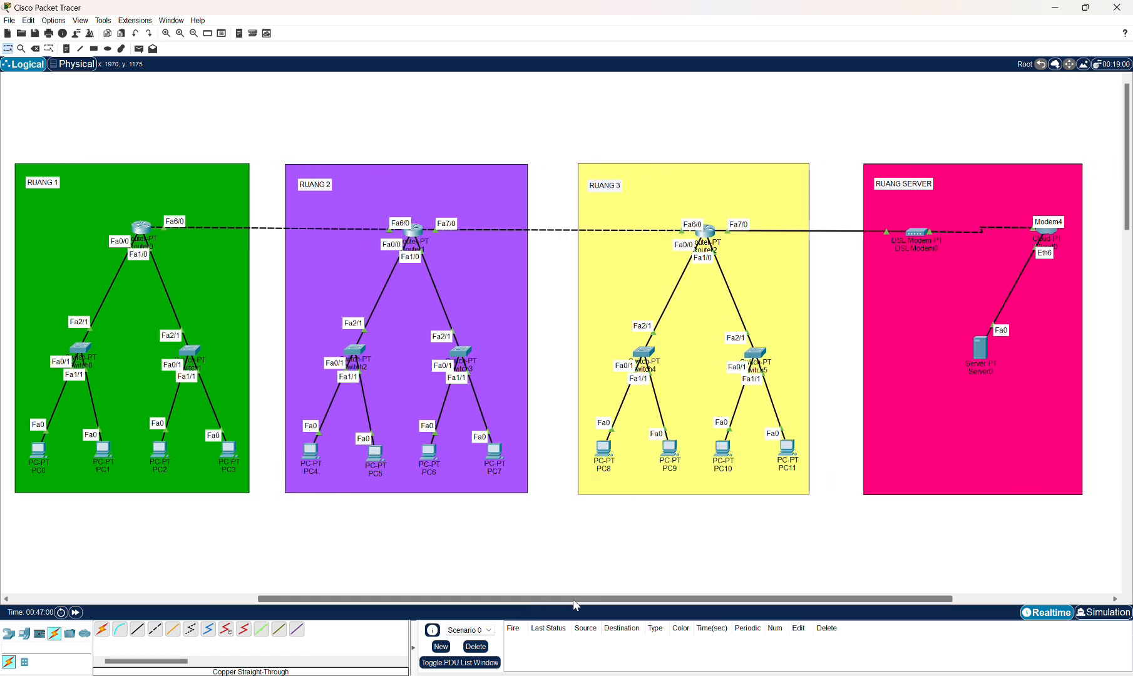
click(141, 51)
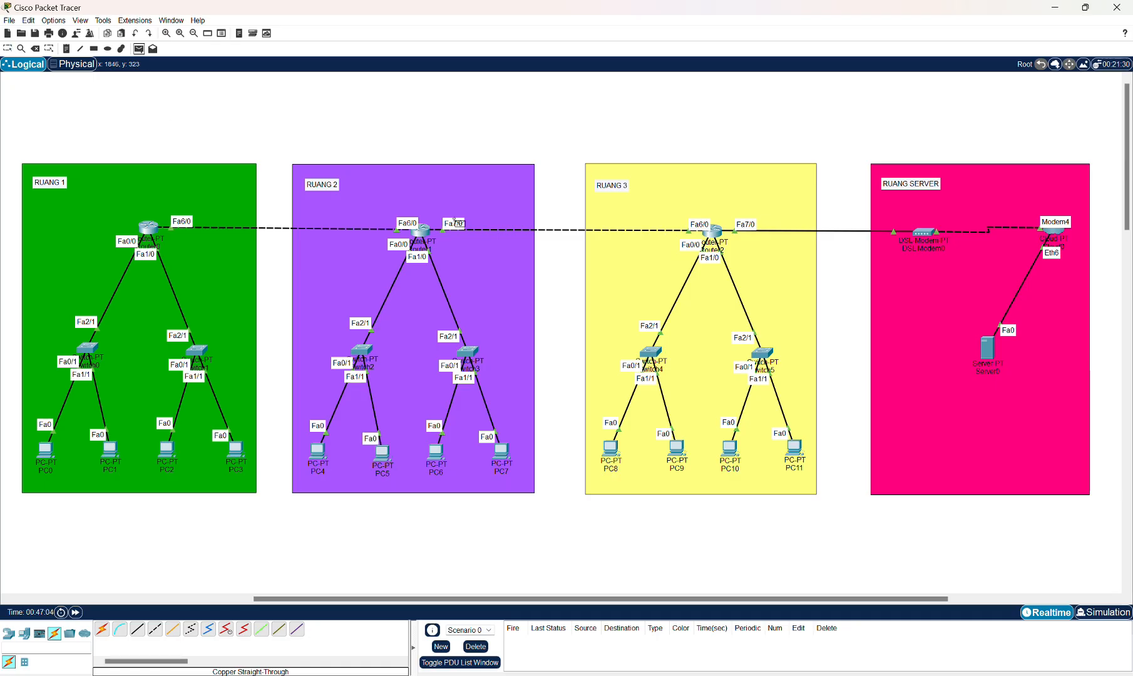
click(988, 348)
click(712, 232)
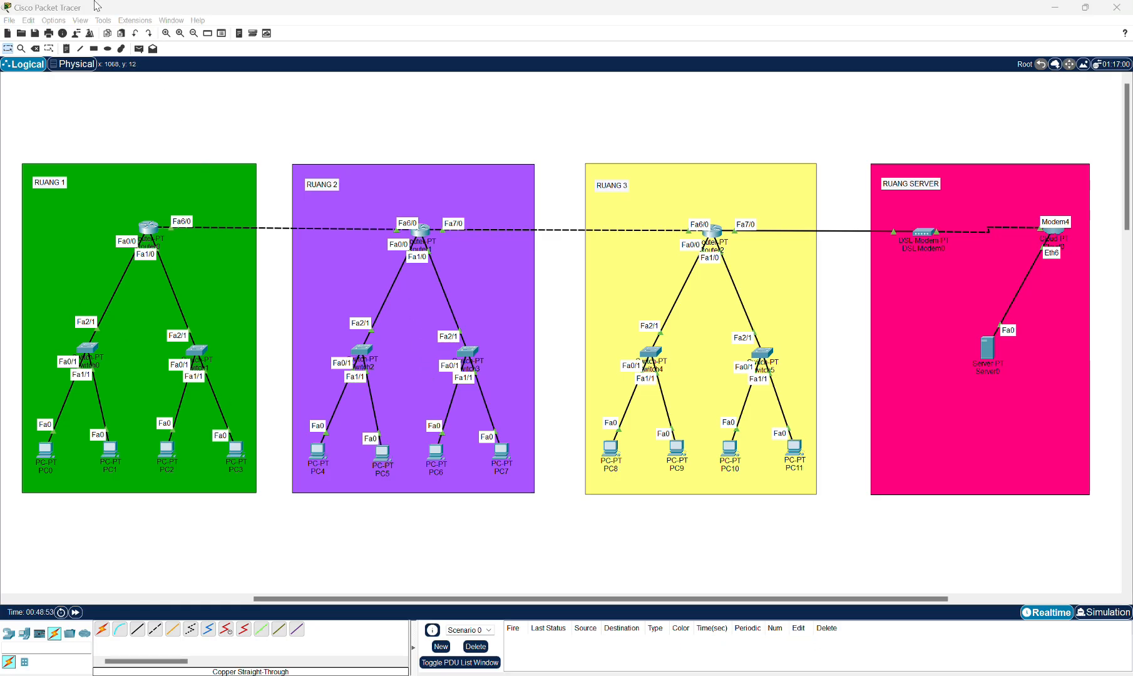
Send a simple PDU from Server0 to Router1.
click(139, 48)
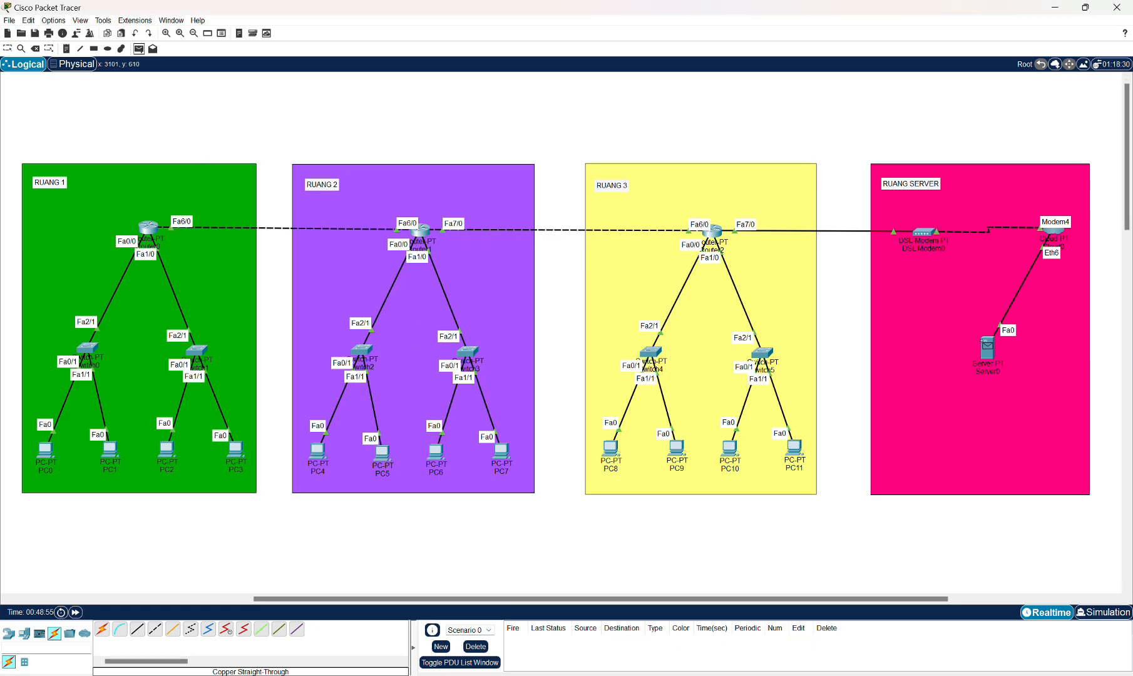
click(987, 346)
click(420, 232)
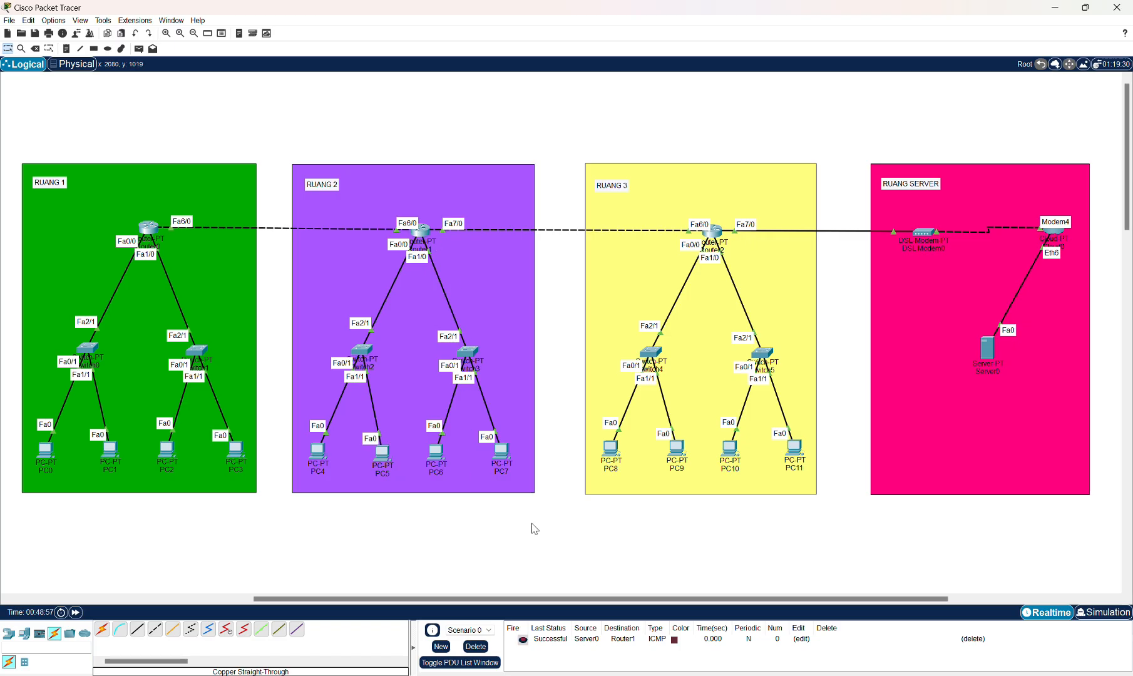
Send a simple PDU from Server0 to Router0.
click(139, 48)
click(987, 347)
click(148, 229)
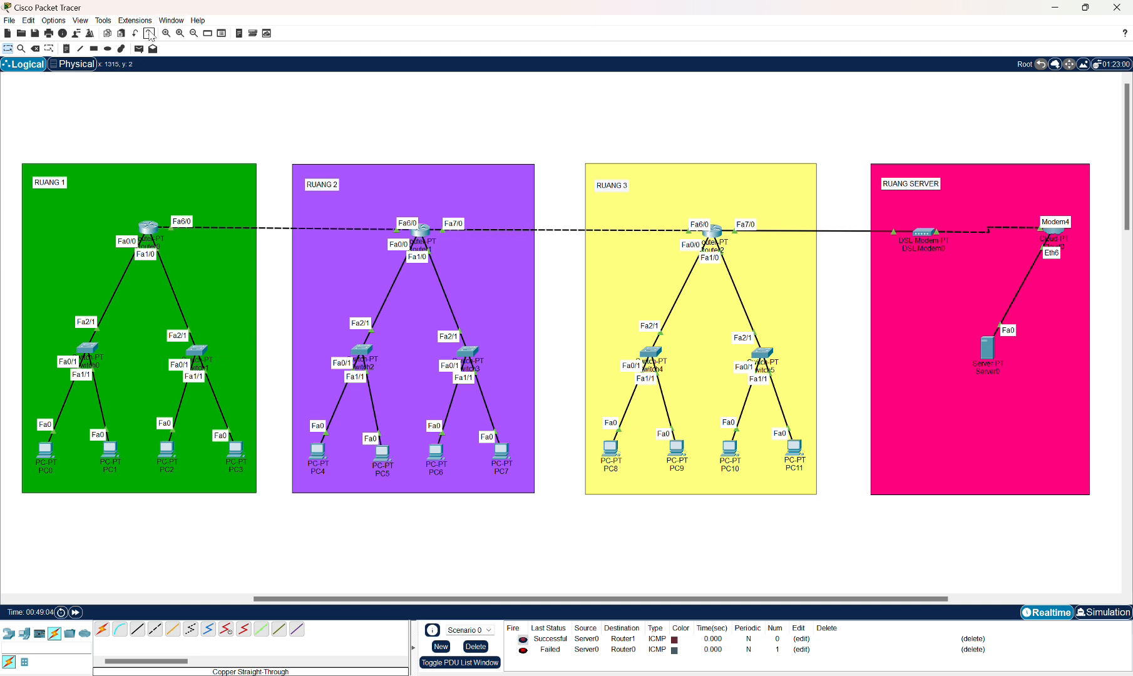
Send another simple PDU from Server0 to Router0.
click(139, 48)
click(988, 348)
click(154, 231)
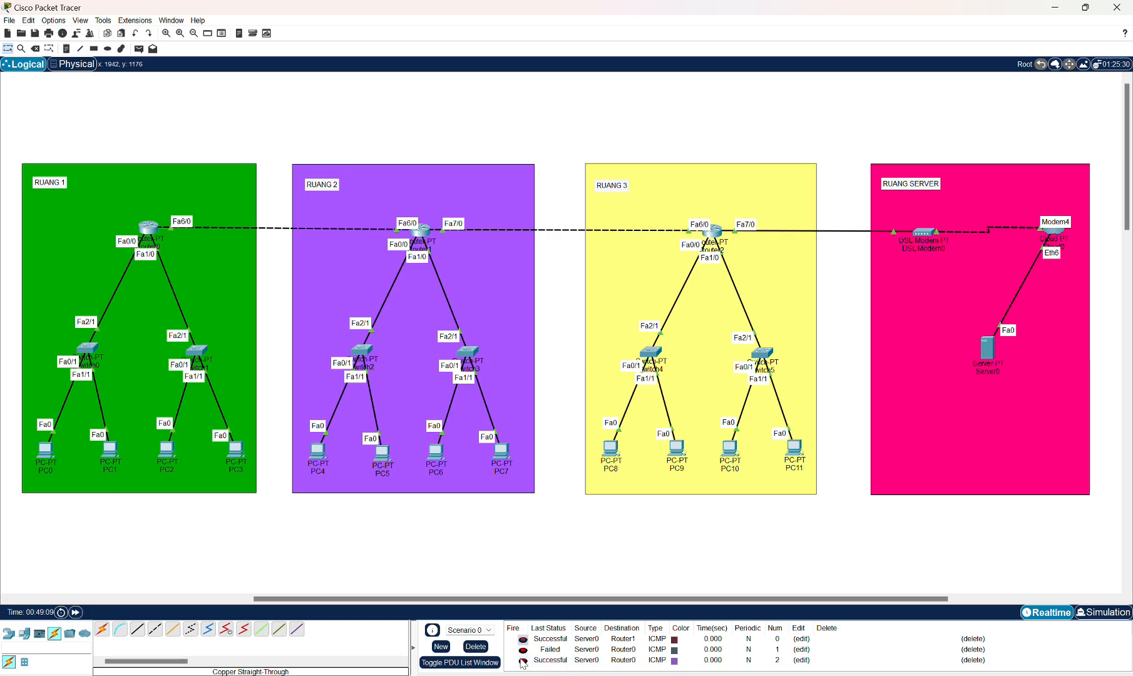
Delete the listed PDUs and send a simple PDU from Router0 to Server0.
click(139, 48)
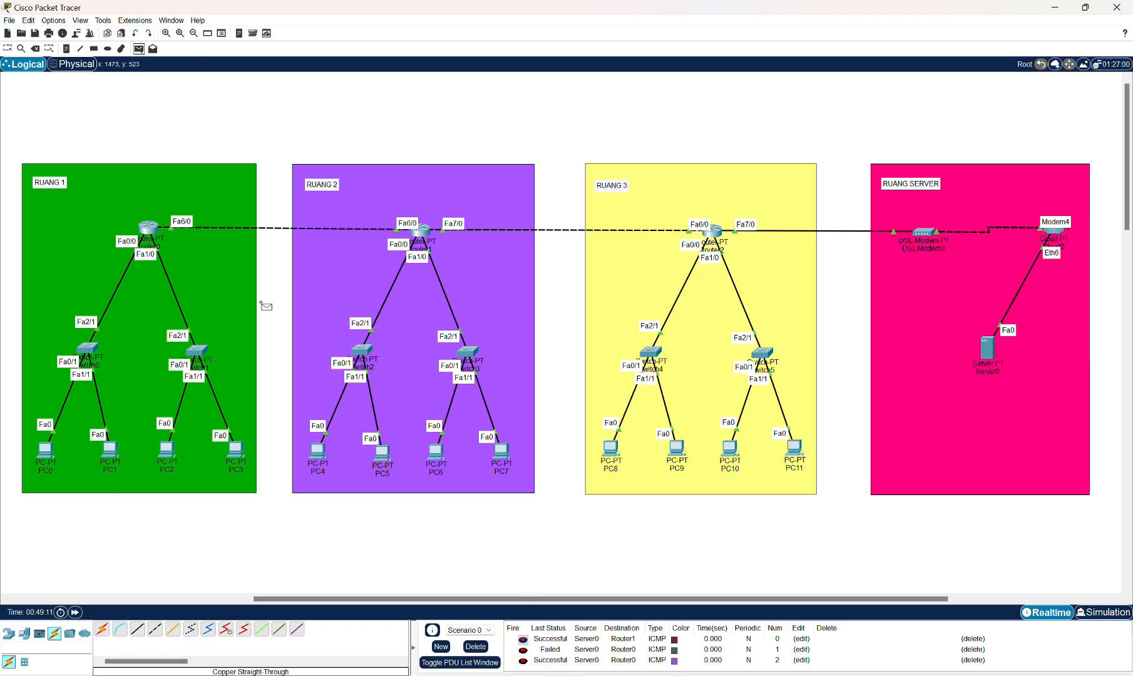
click(471, 645)
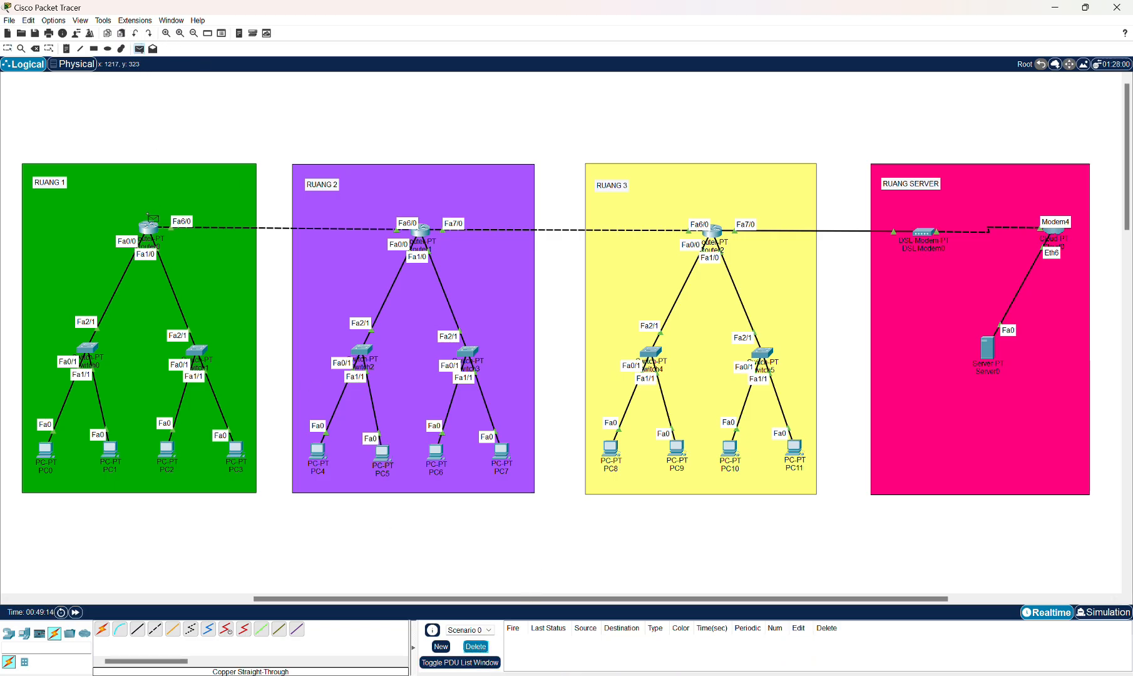
click(152, 228)
click(988, 350)
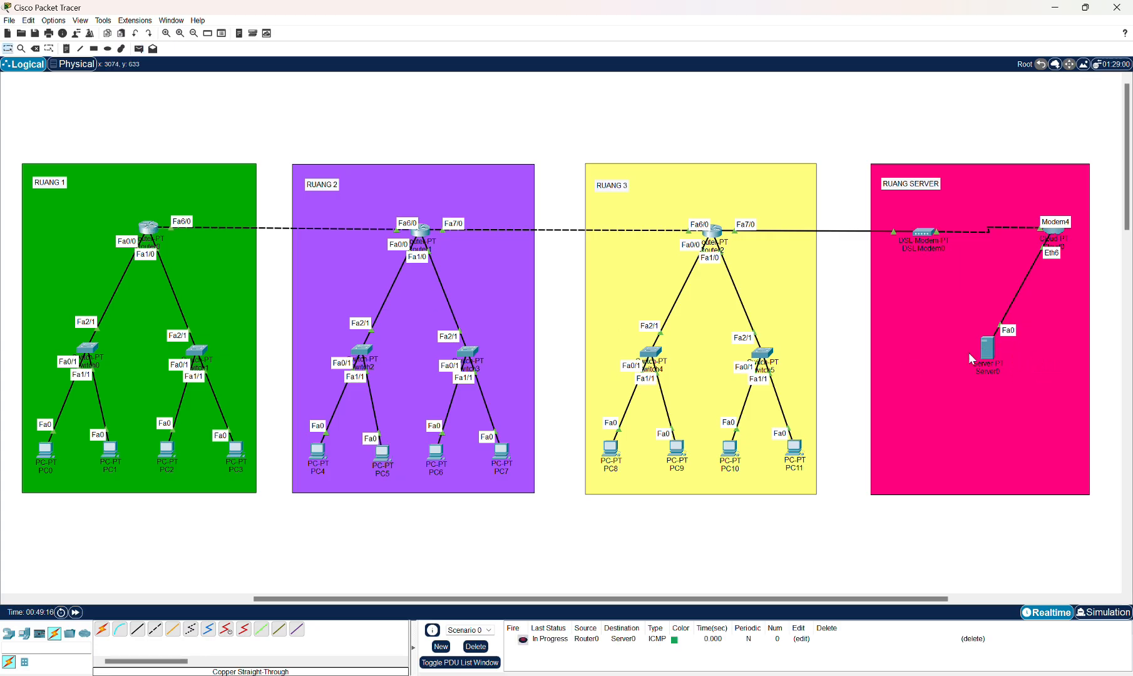
Send another simple PDU from Router0 to Server0.
click(139, 49)
click(148, 228)
click(987, 349)
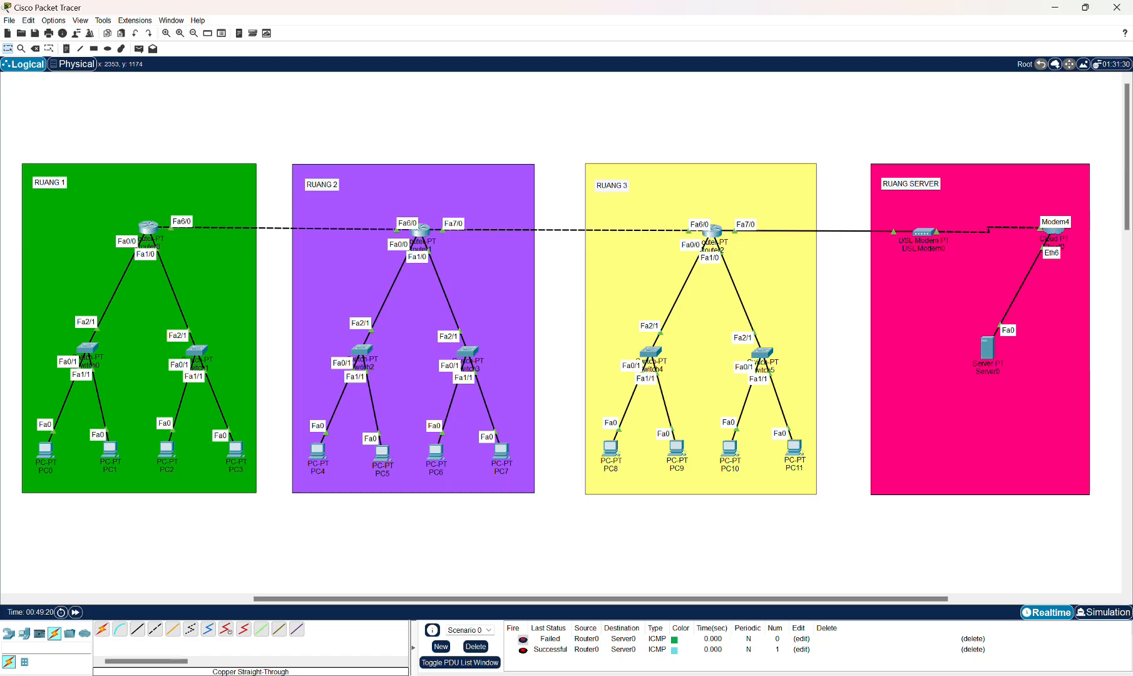
Delete the listed PDUs and send a simple PDU from Router1 to Server0.
click(476, 646)
click(139, 48)
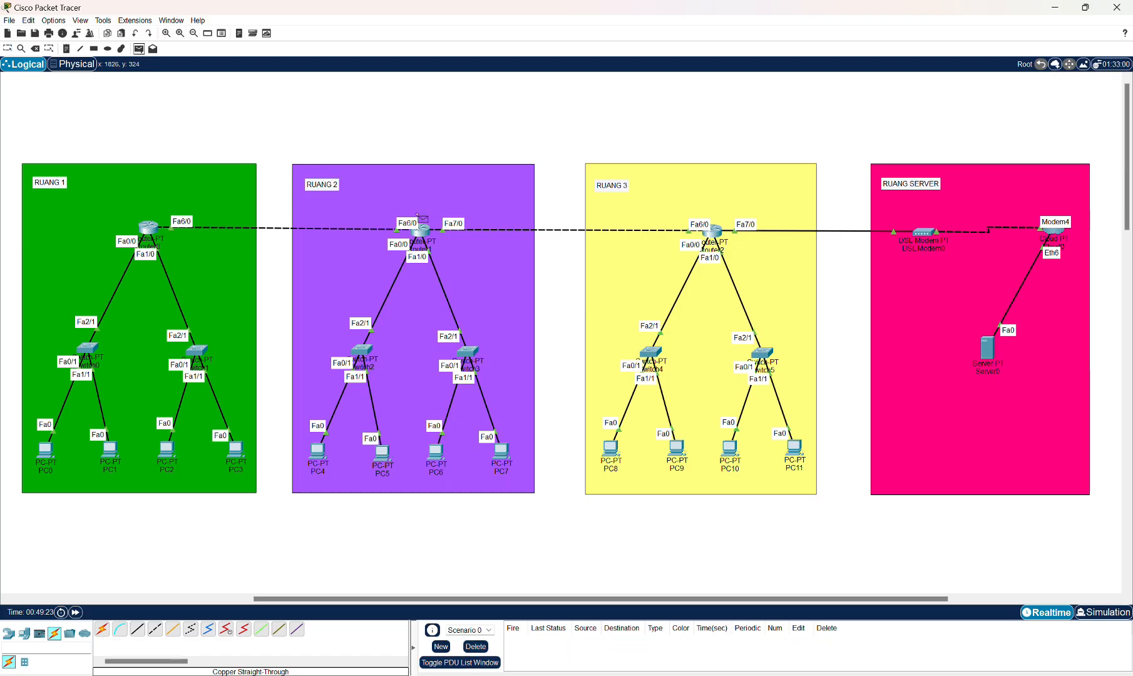
click(421, 230)
click(989, 349)
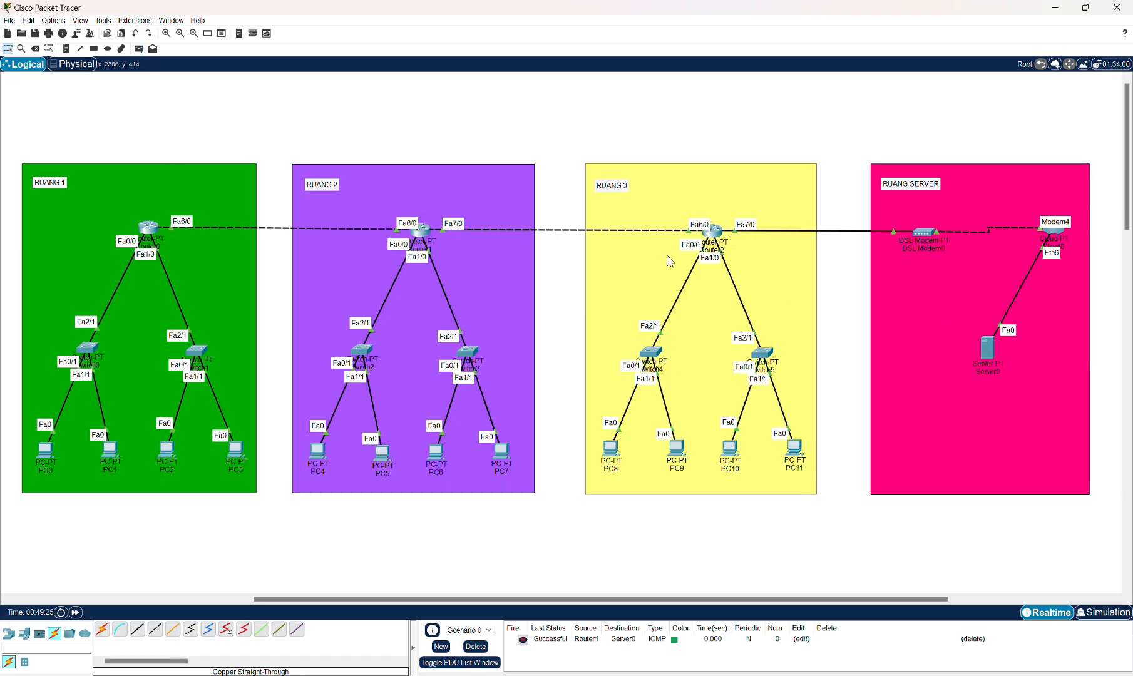
Send a simple PDU from Router2 to Server0.
click(139, 48)
click(713, 230)
click(990, 354)
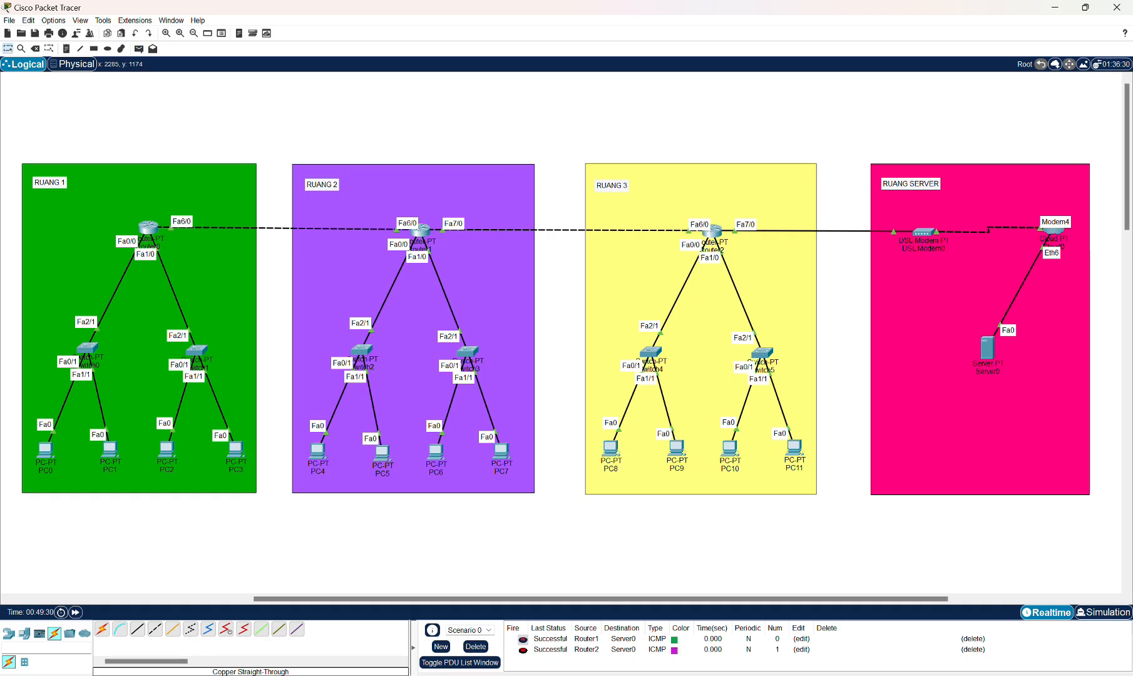
Delete the listed PDUs and try sending a simple PDU from PC0 to Server0.
click(476, 647)
click(139, 48)
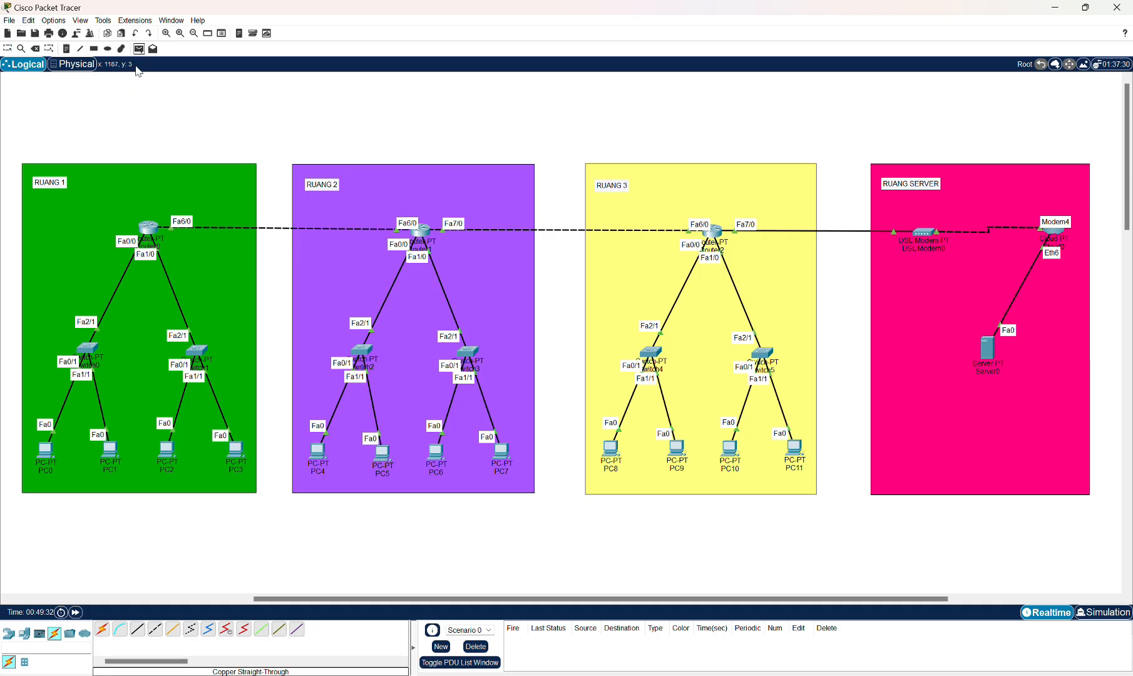
click(47, 449)
click(984, 350)
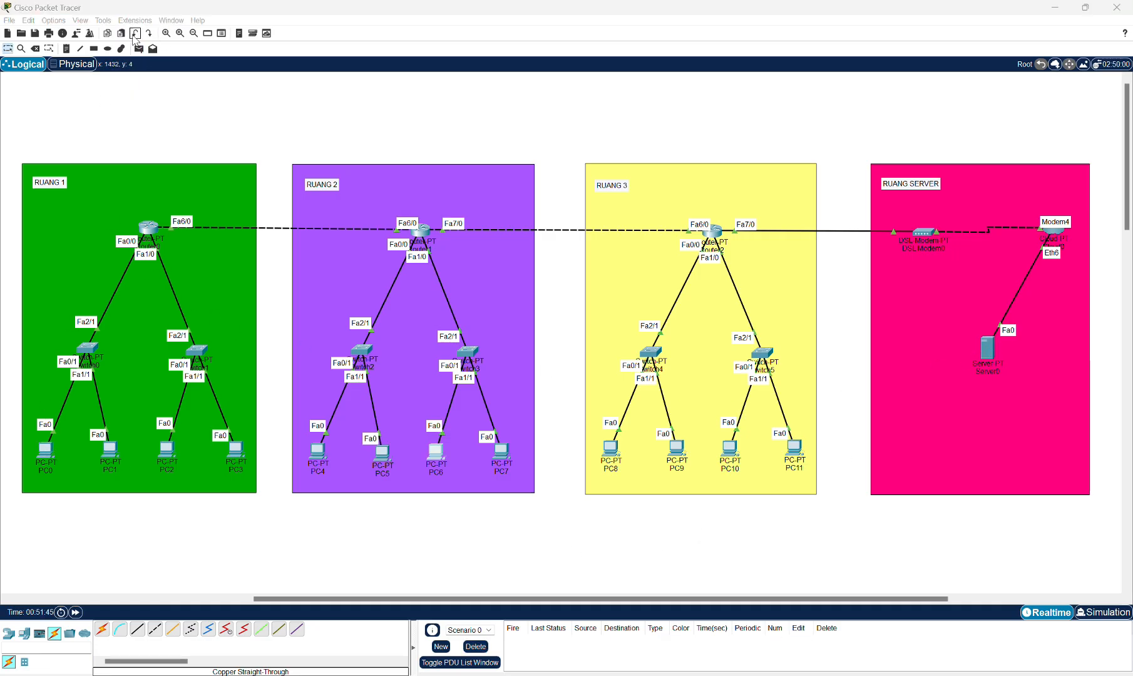
Send a simple PDU from PC4 to Server0.
click(140, 50)
click(319, 448)
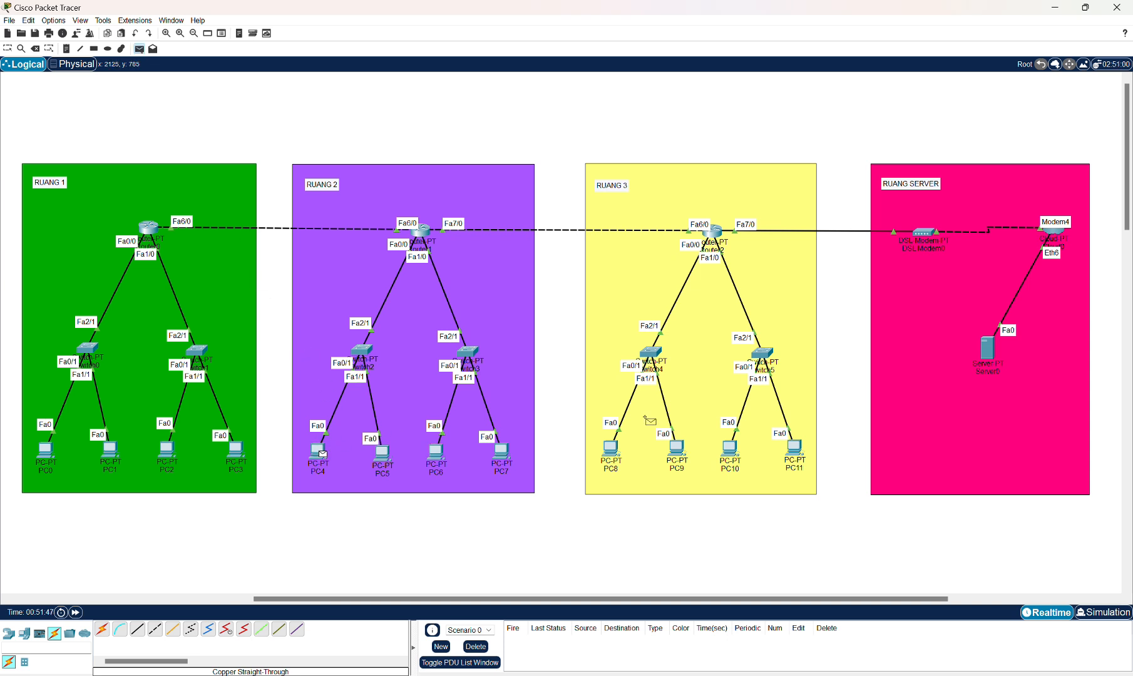
click(989, 353)
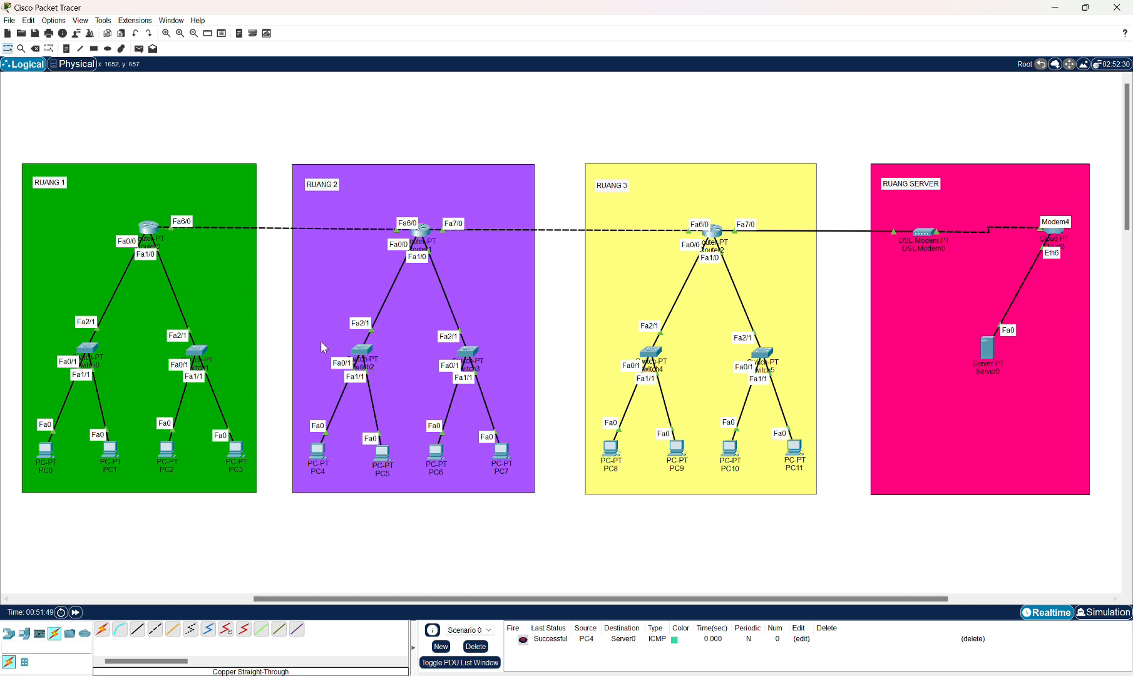
Send a simple PDU from PC8 to Server0.
click(138, 49)
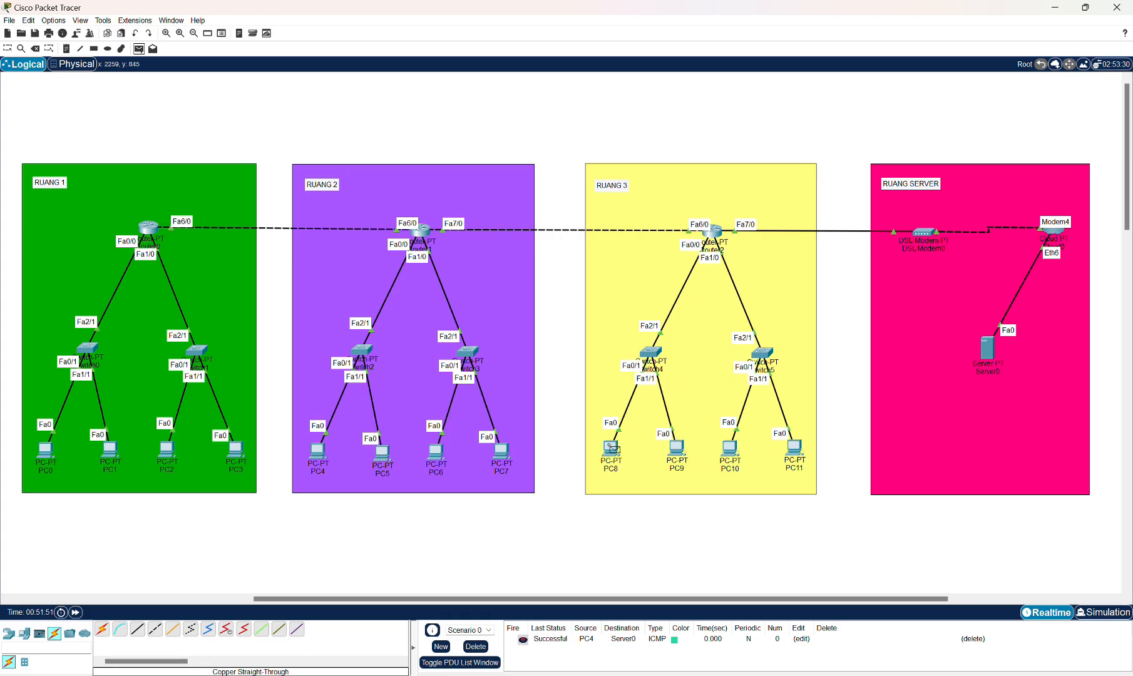
click(613, 449)
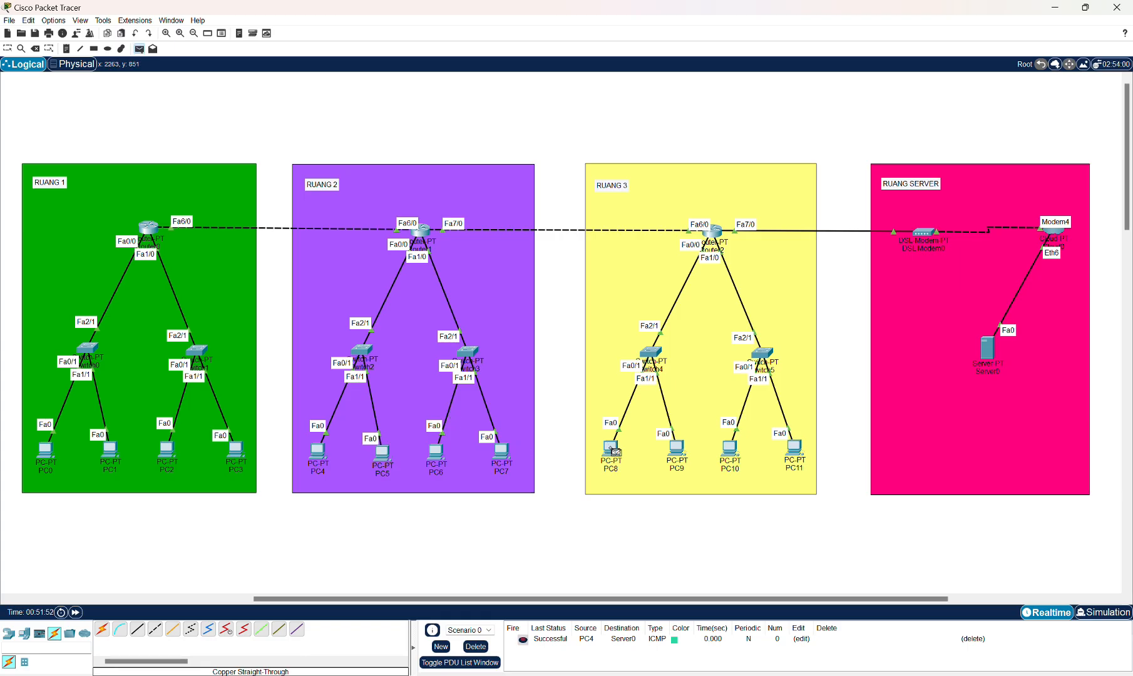
click(990, 353)
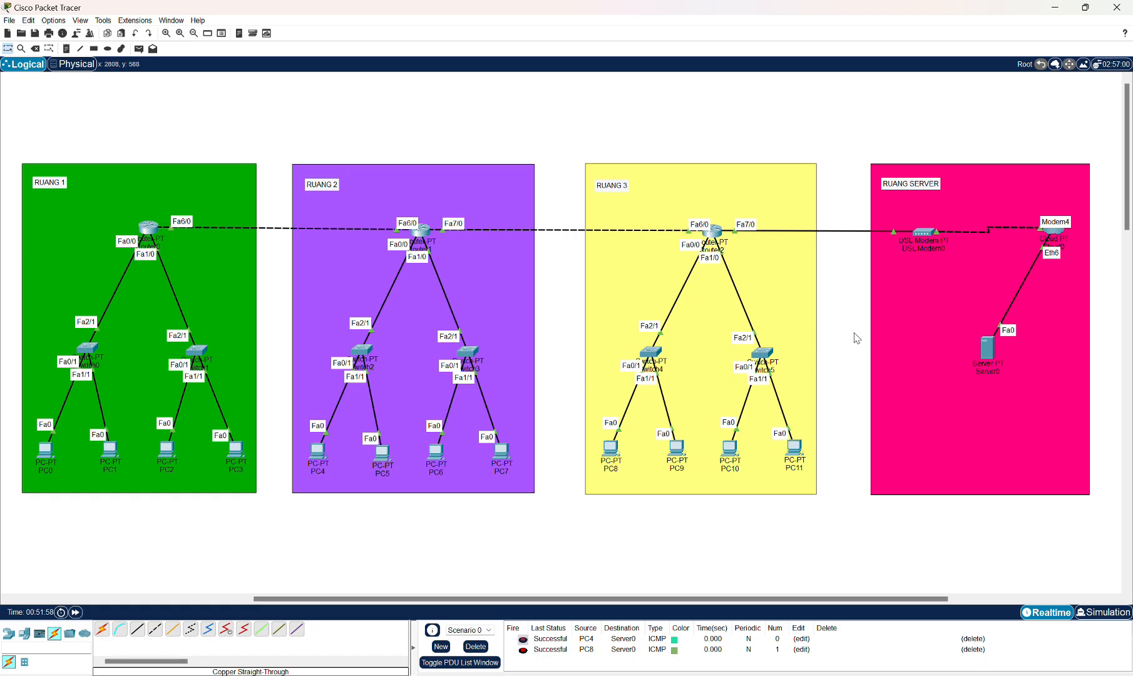
mouse_move(565, 599)
mouse_down()
mouse_move(607, 599)
mouse_move(561, 600)
mouse_up()
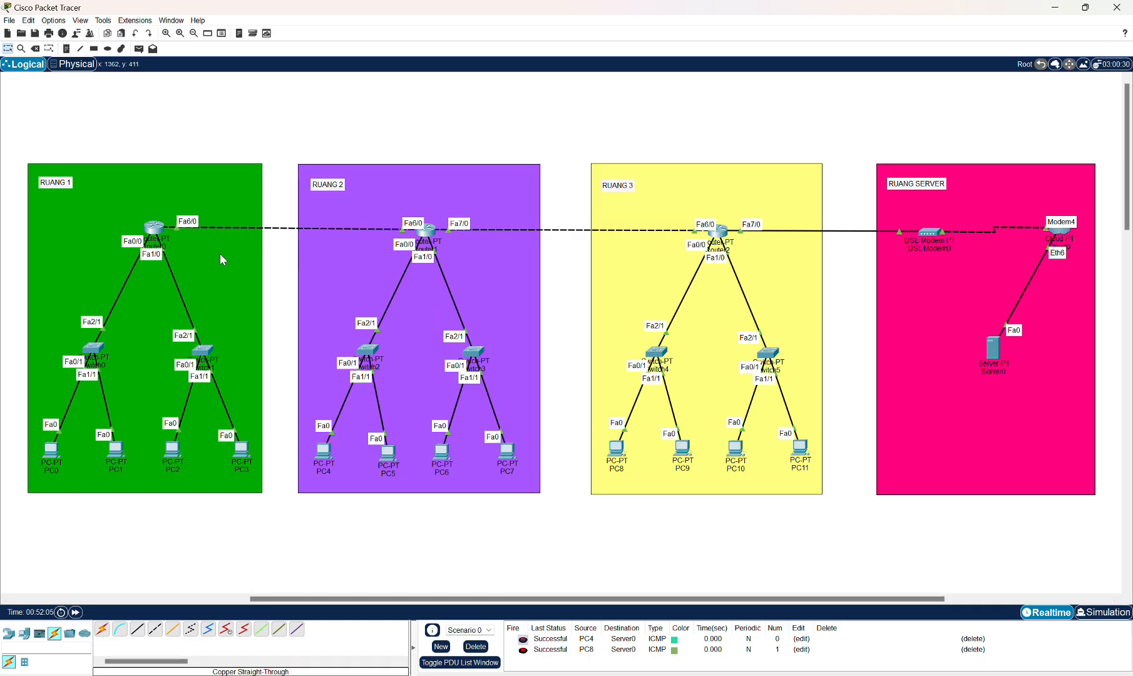